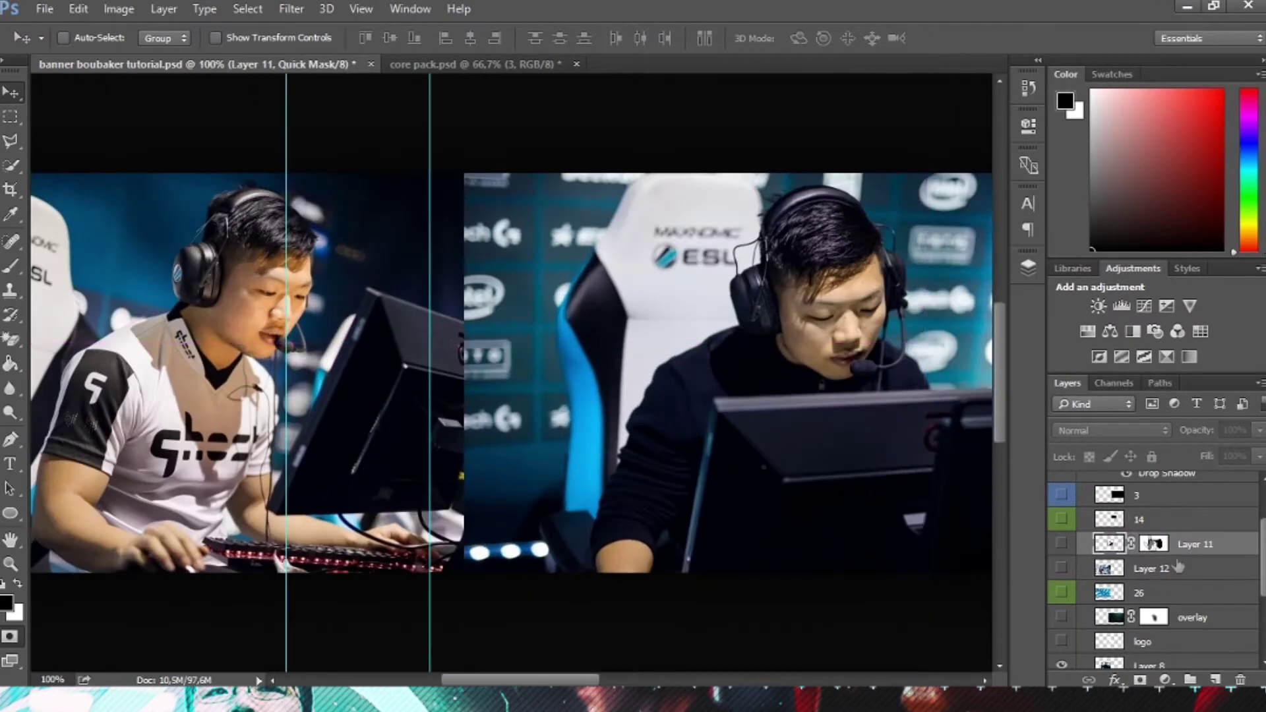
Step: Scroll to Layer 7 and turn on its visibility beneath the photo strip
scroll(1177, 567, down, 5)
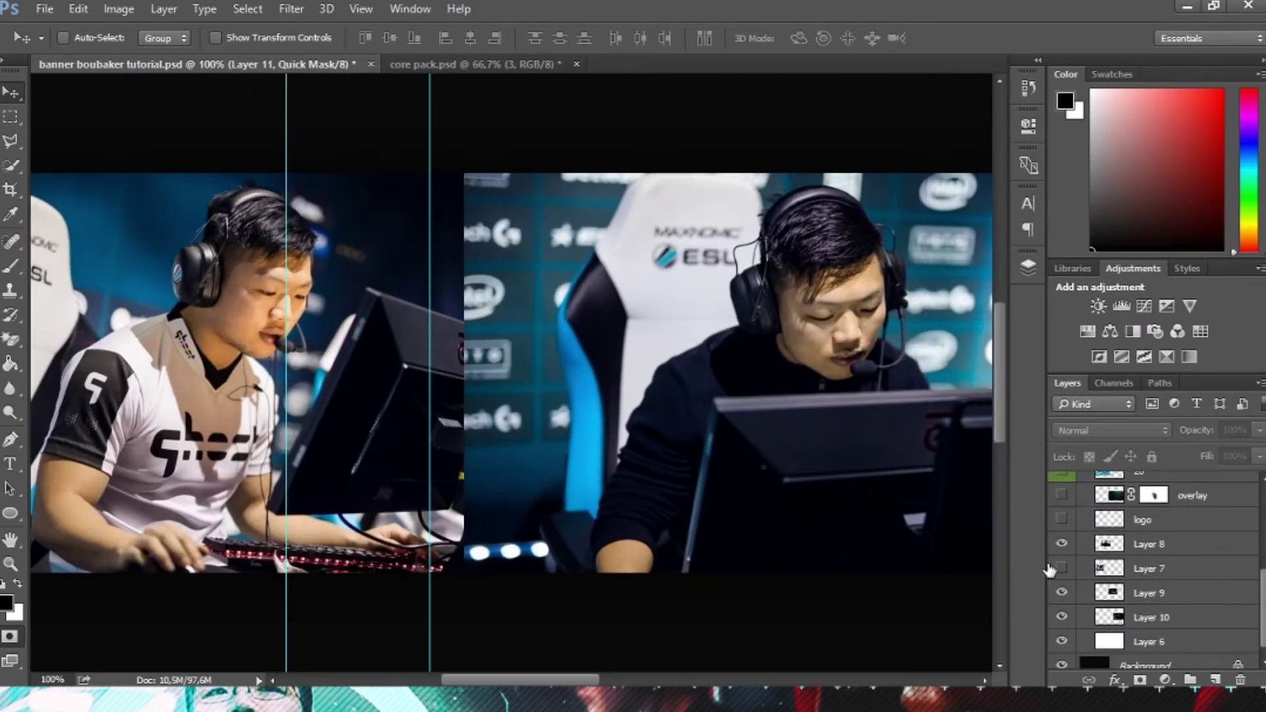
click(1061, 568)
Step: Hide Layer 8, select Layer 7 and start a polygonal outline around the monitor
click(1061, 544)
click(1164, 569)
click(11, 141)
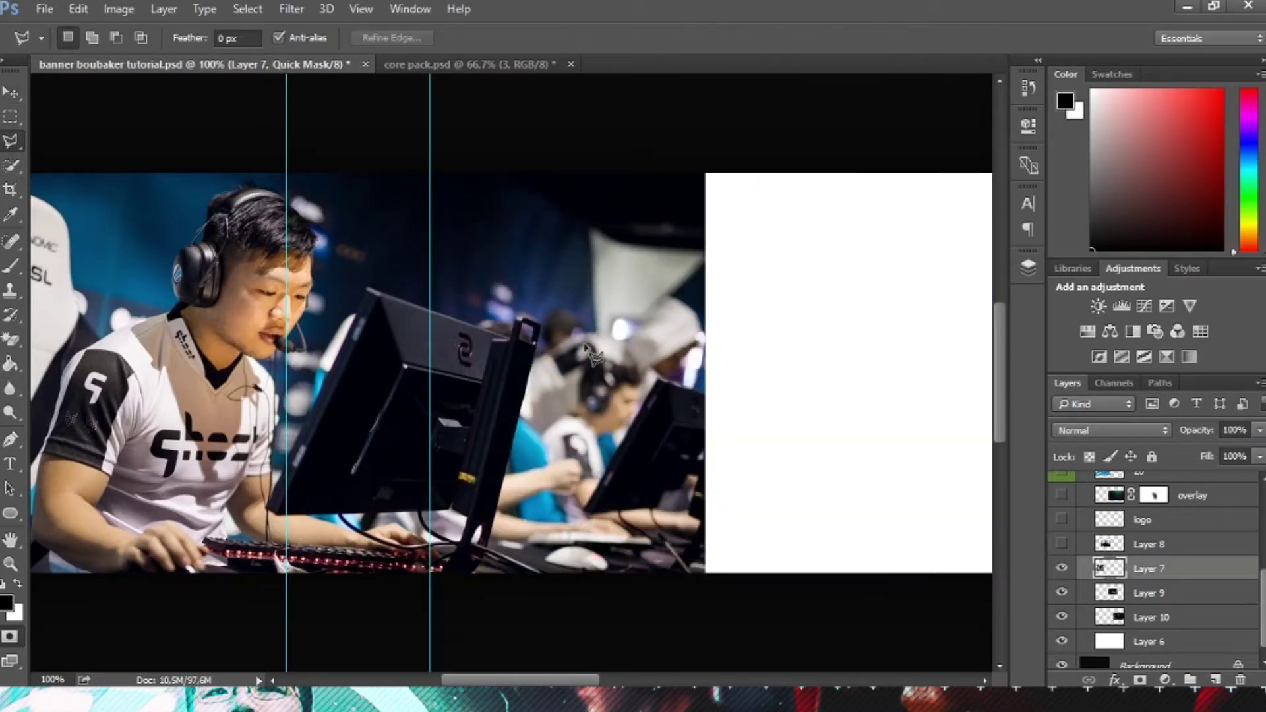
scroll(583, 344, up, 3)
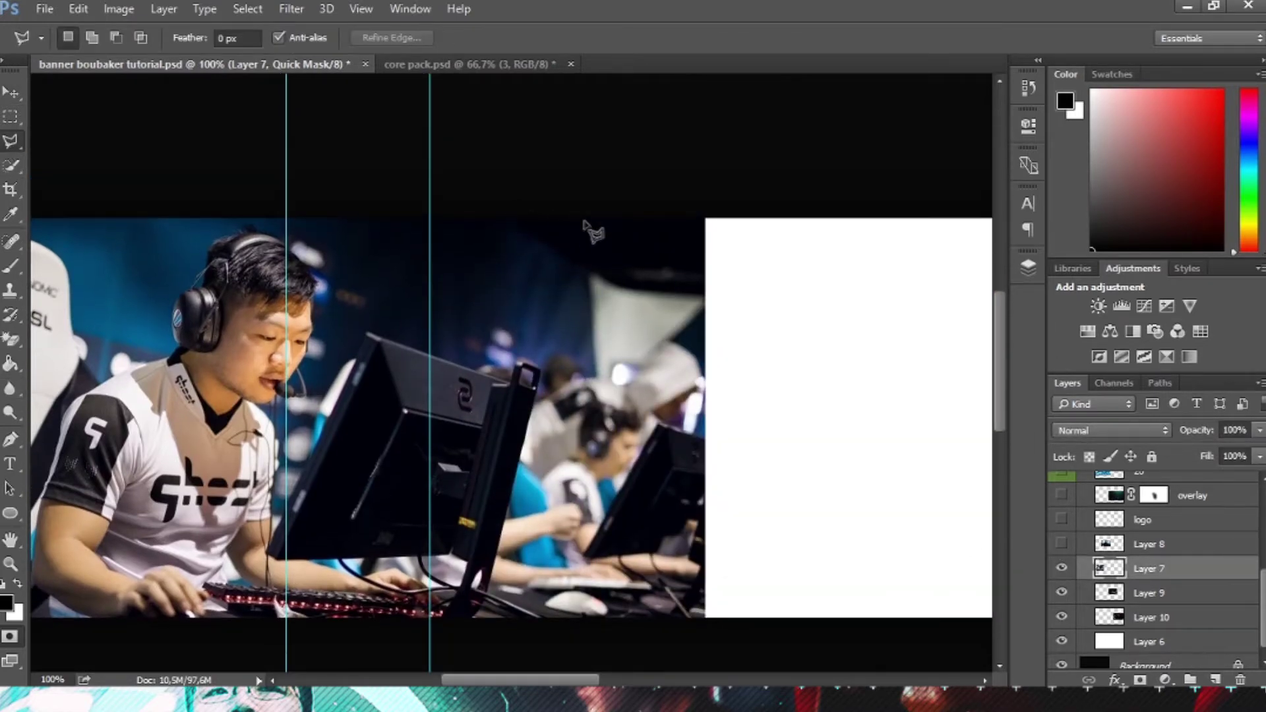
click(631, 210)
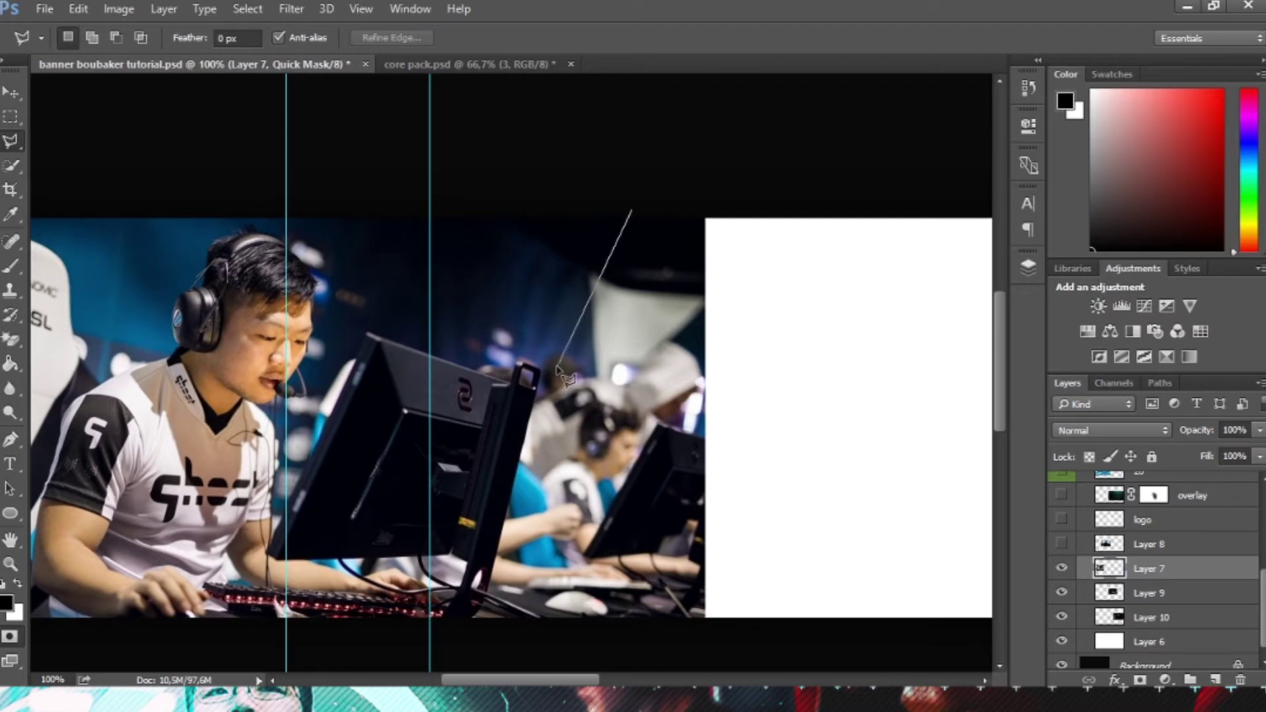
click(523, 362)
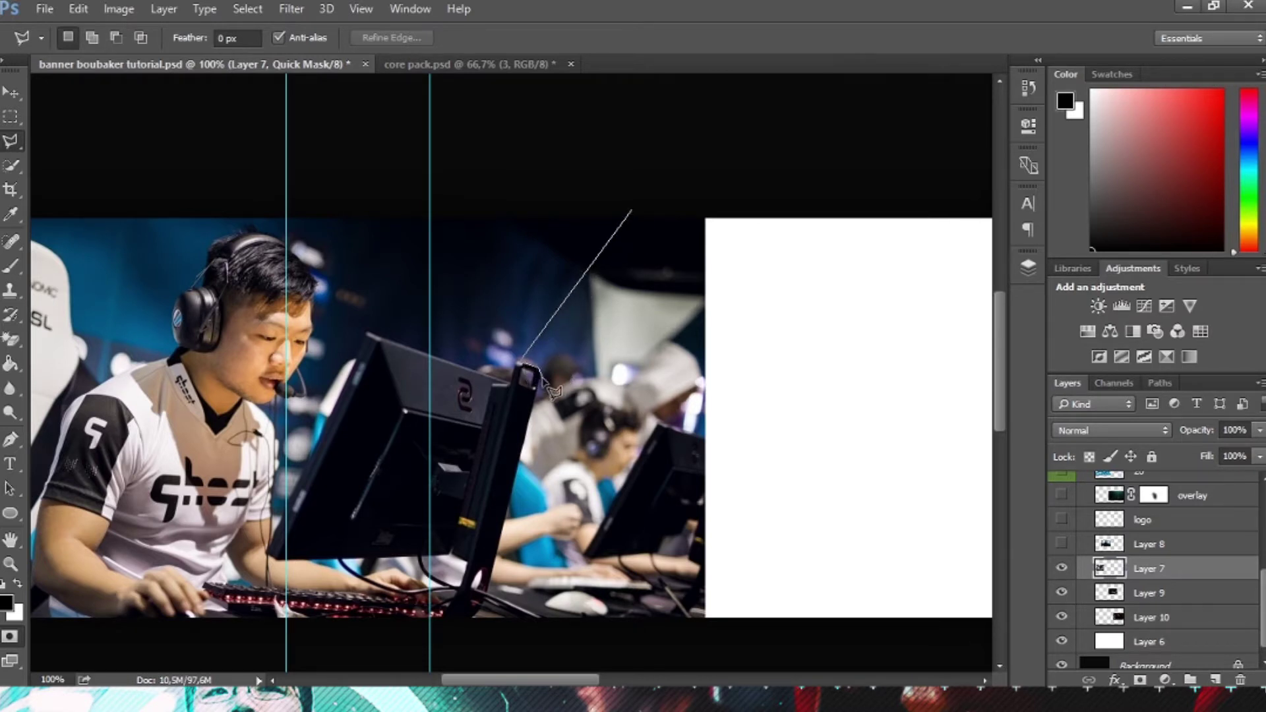
click(539, 378)
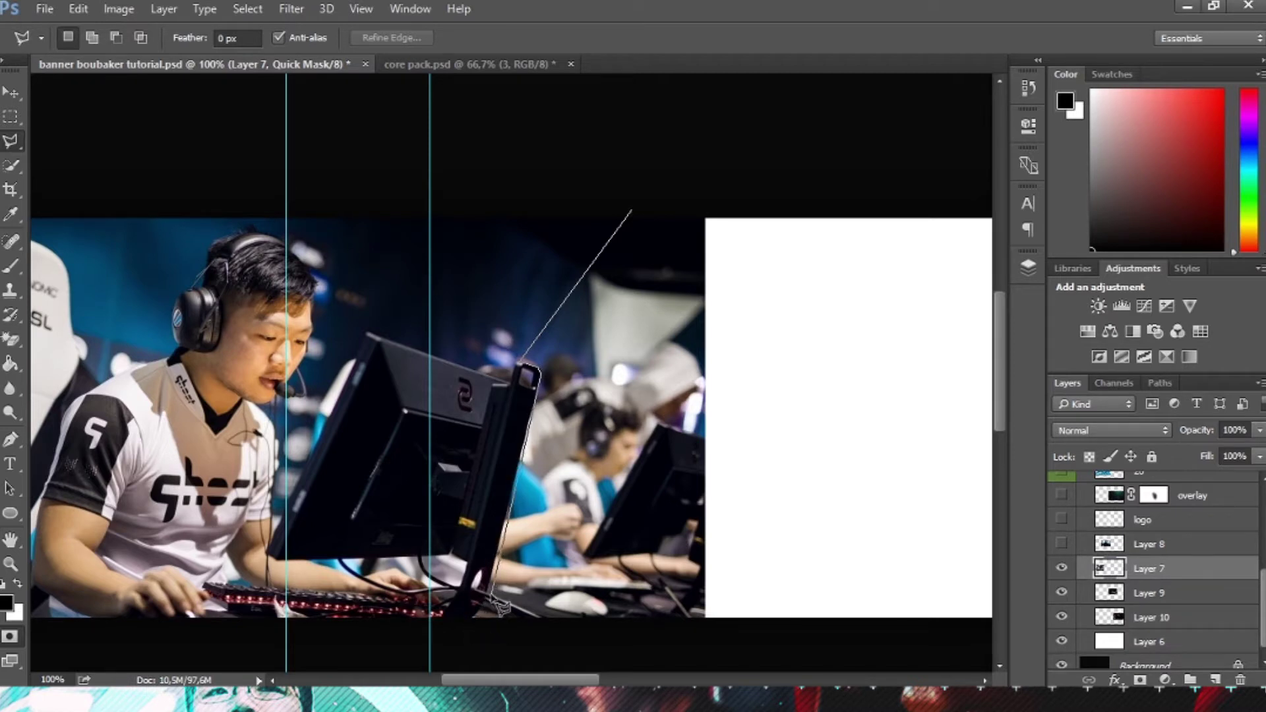
click(485, 592)
Step: Extend the outline along the strip's bottom and right side and close it
click(595, 641)
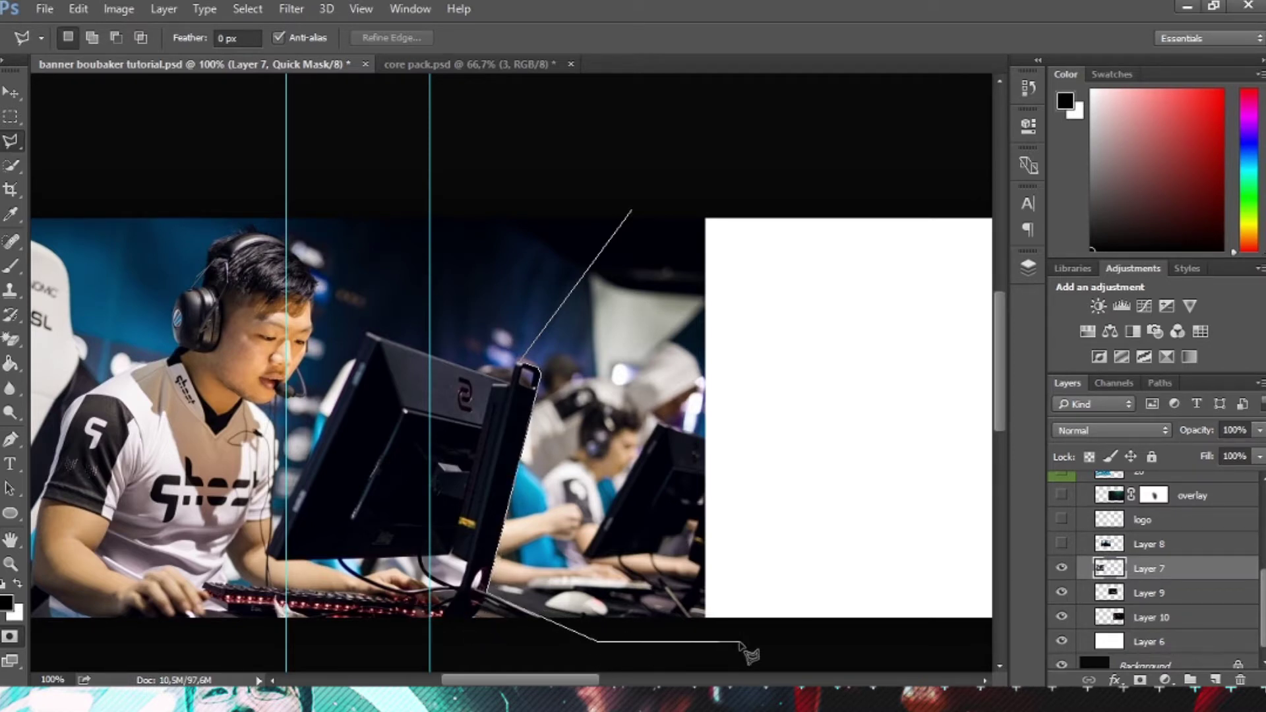
click(819, 654)
scroll(994, 629, down, 1)
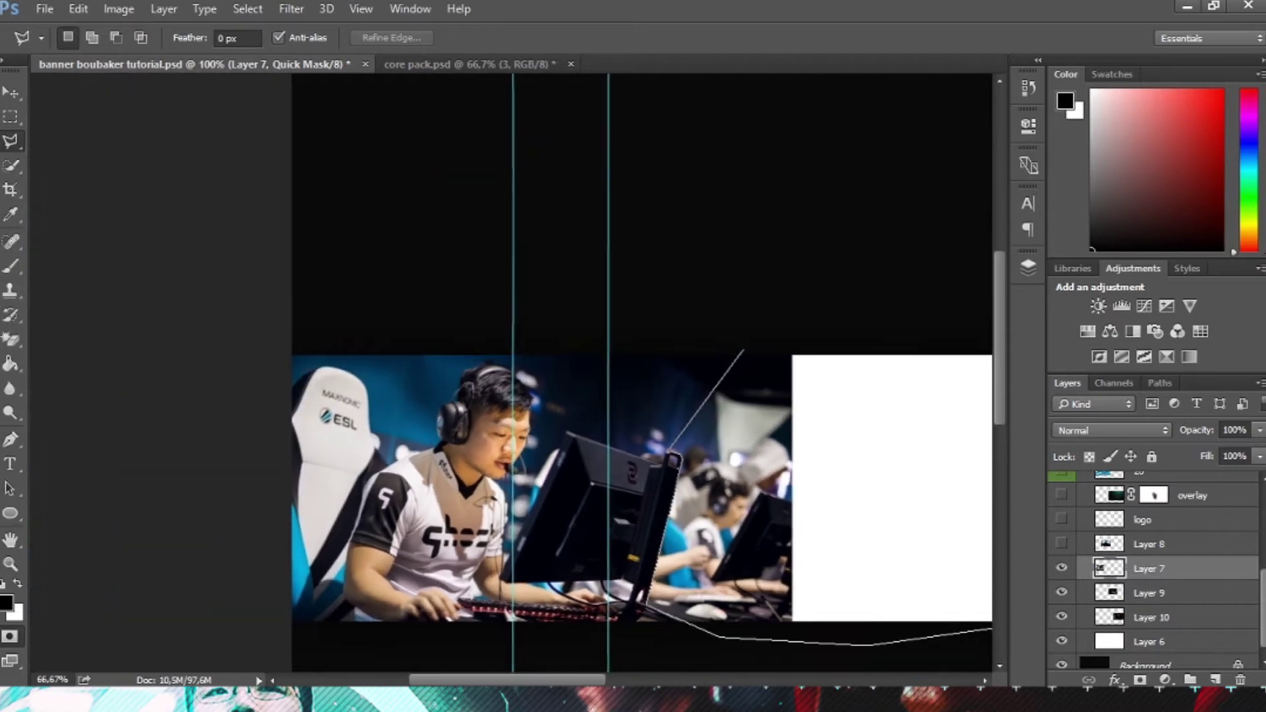
click(944, 596)
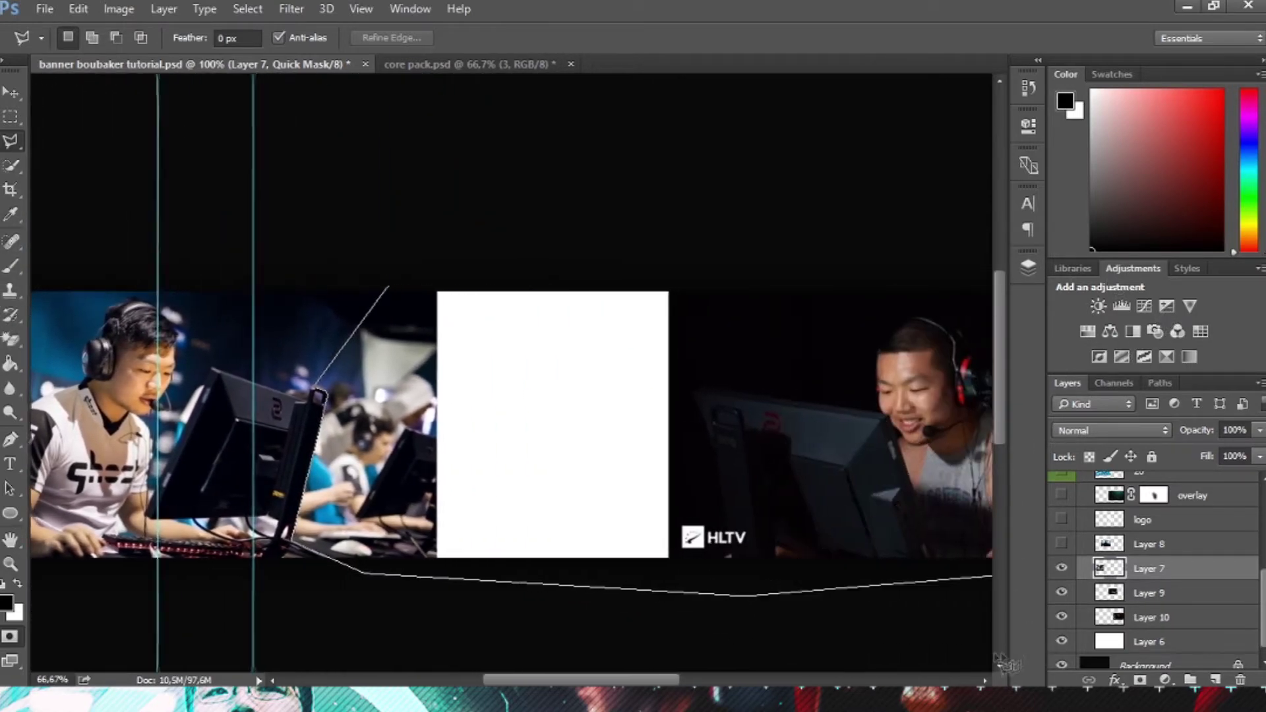
click(839, 471)
click(756, 173)
click(387, 287)
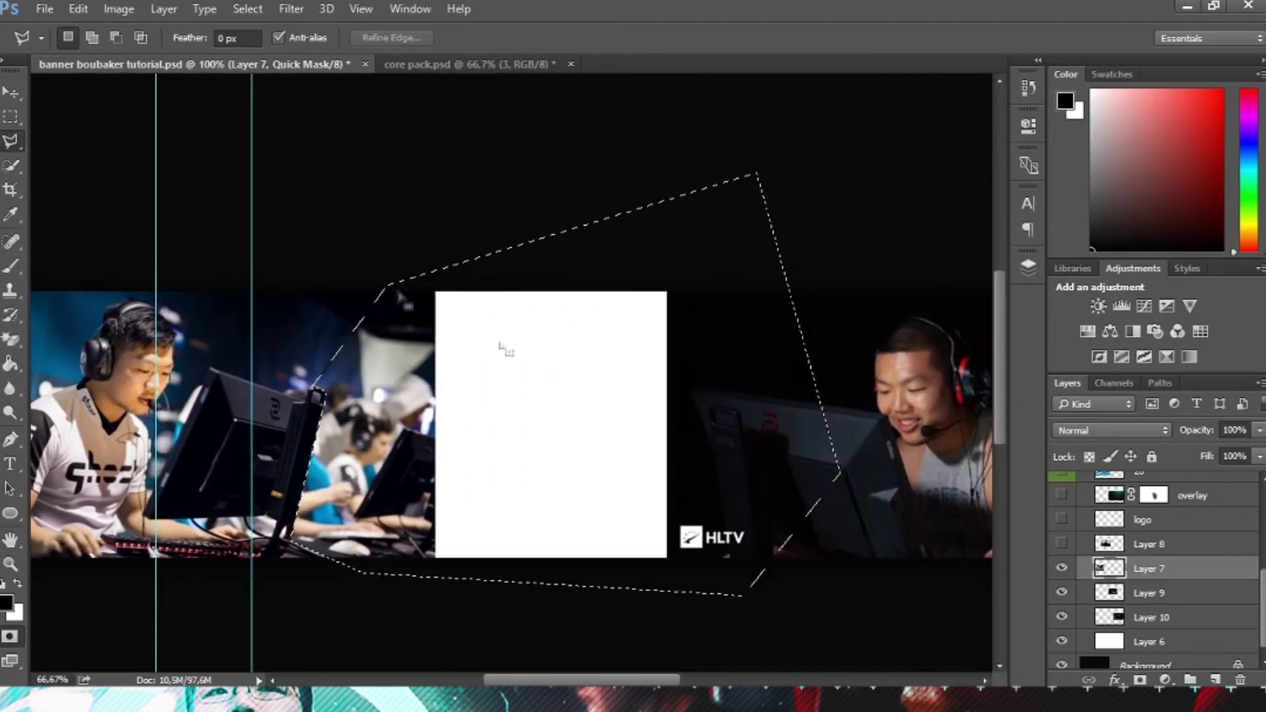
Step: Show Layer 8 again and mask it to the angled selection
click(1062, 544)
click(1160, 544)
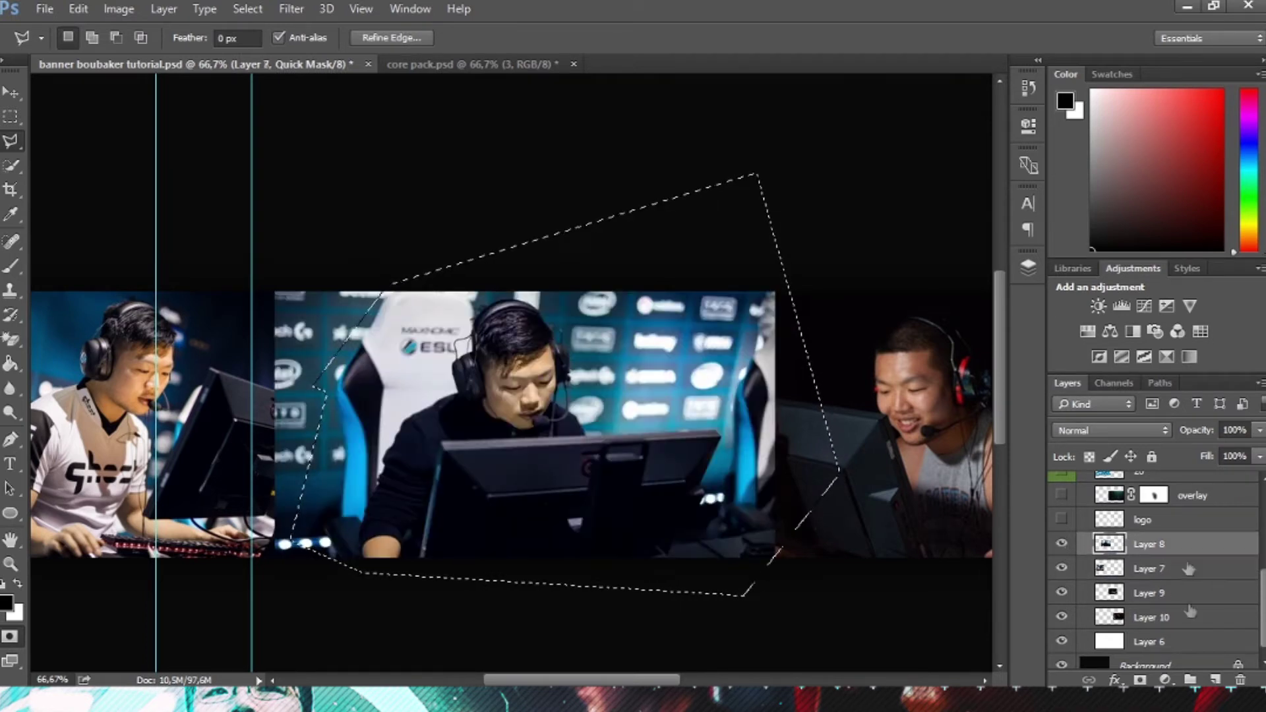
click(1140, 679)
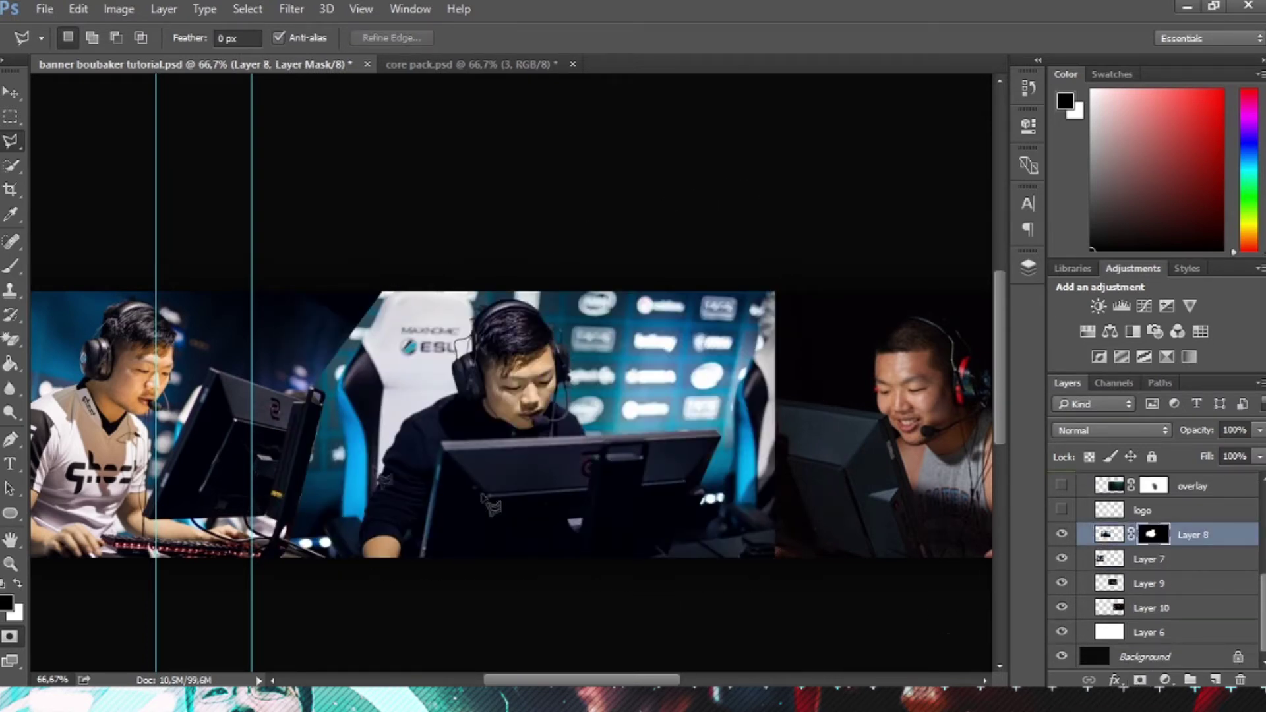
Step: Zoom out to the whole banner and select Layer 9, toggling it to check
key(ctrl+minus)
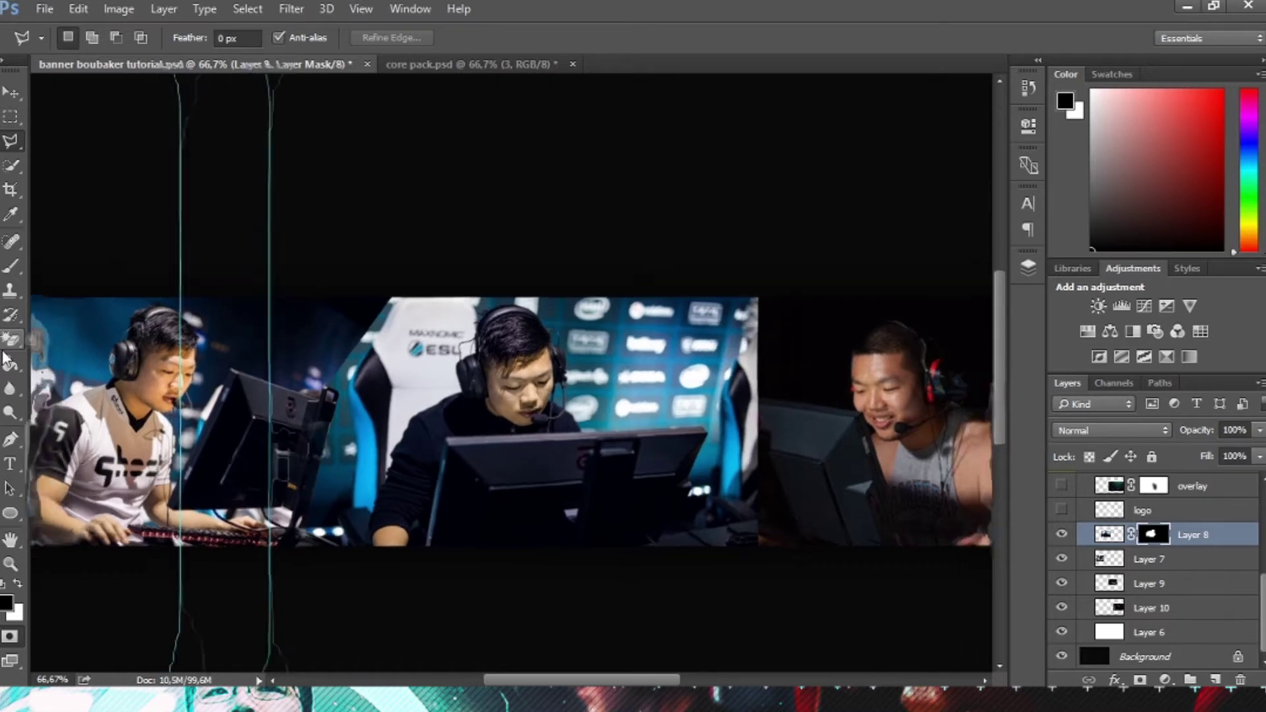
key(ctrl+minus)
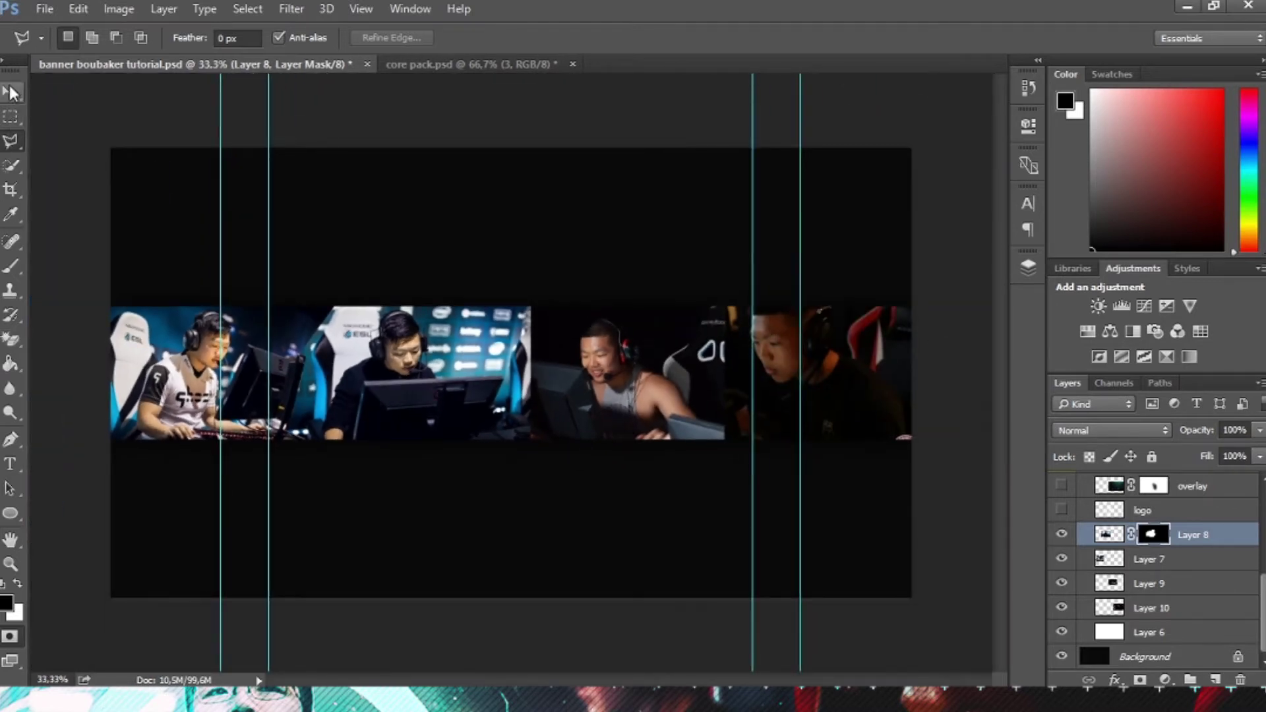
scroll(1087, 544, up, 3)
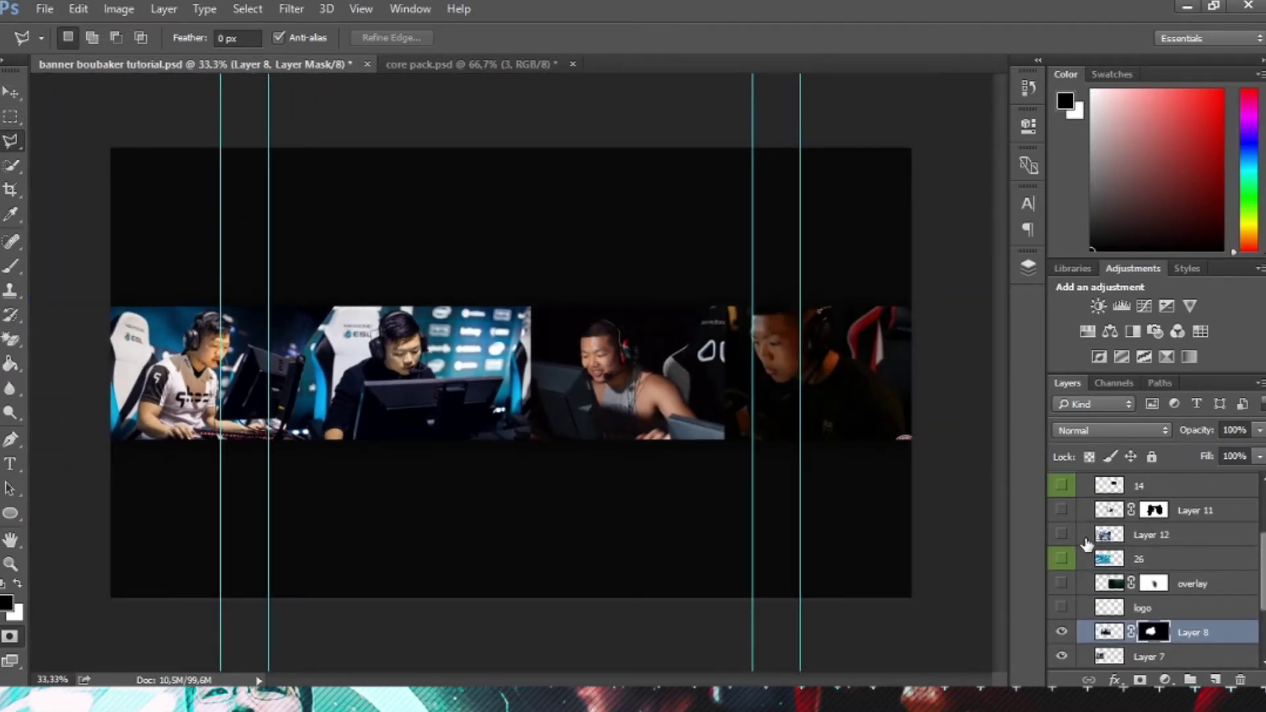
scroll(1088, 547, up, 2)
scroll(1101, 593, down, 3)
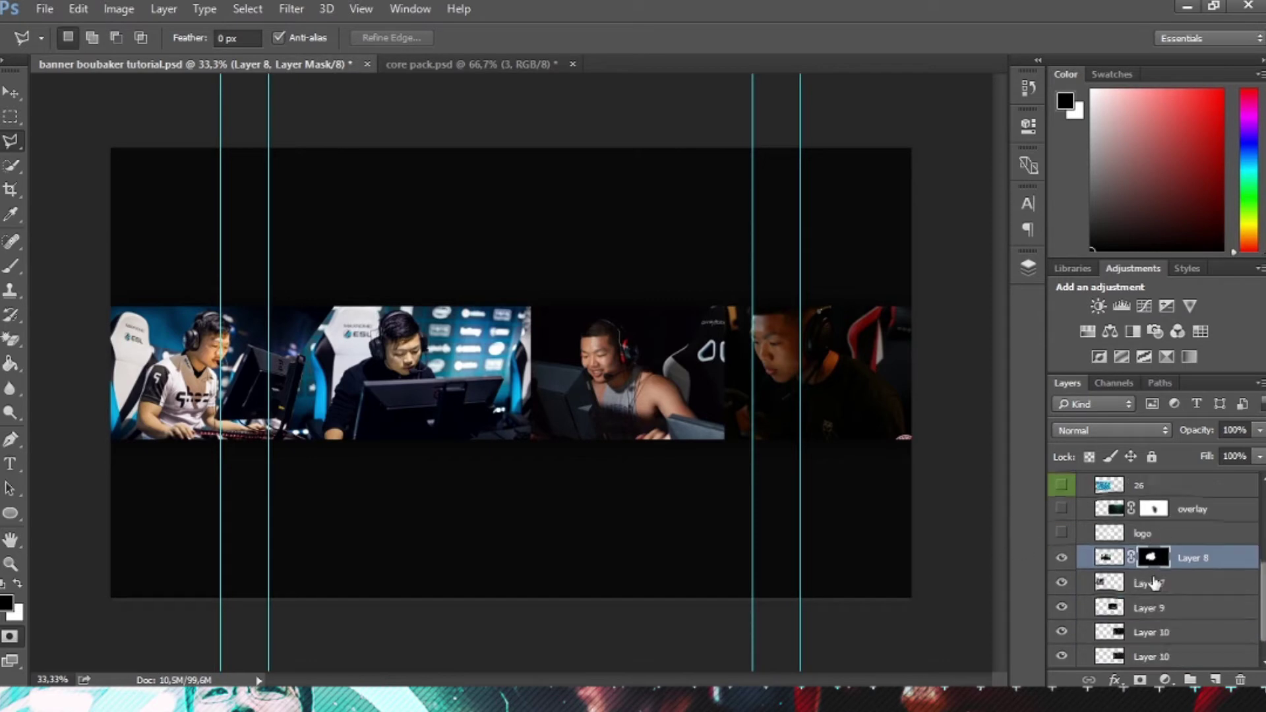
scroll(1099, 547, down, 3)
click(1078, 589)
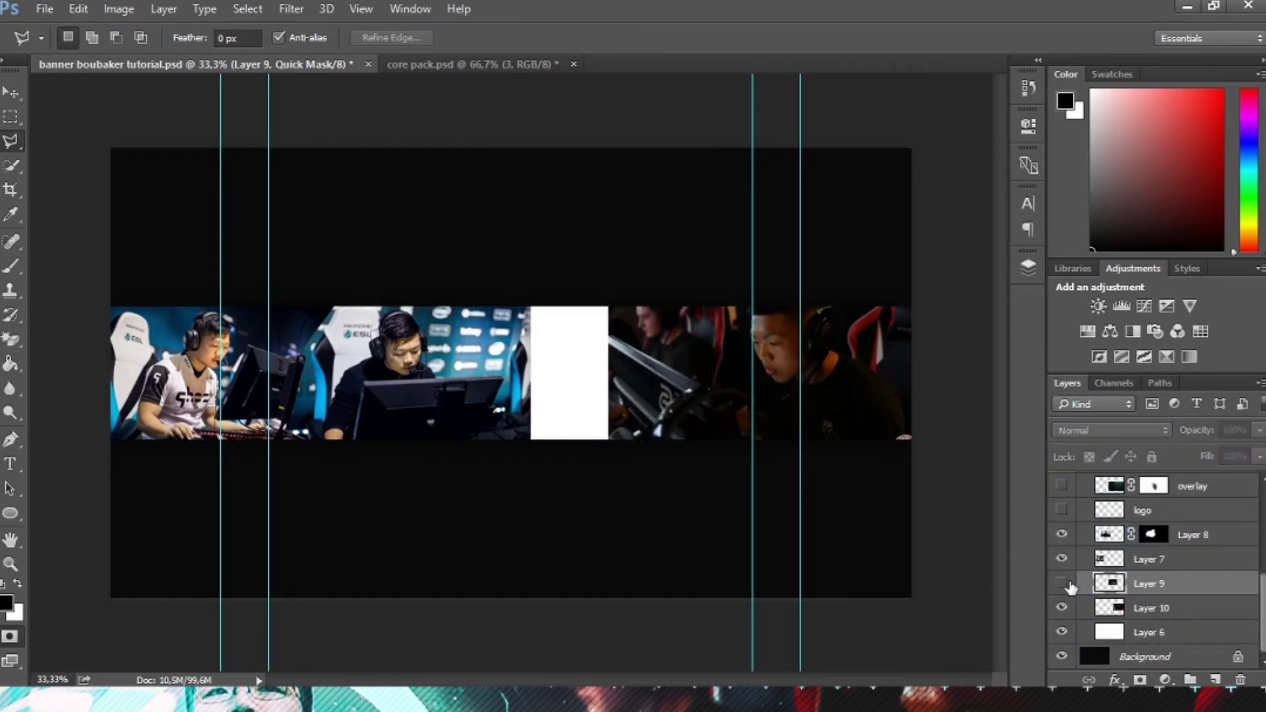
click(1063, 583)
scroll(715, 608, up, 2)
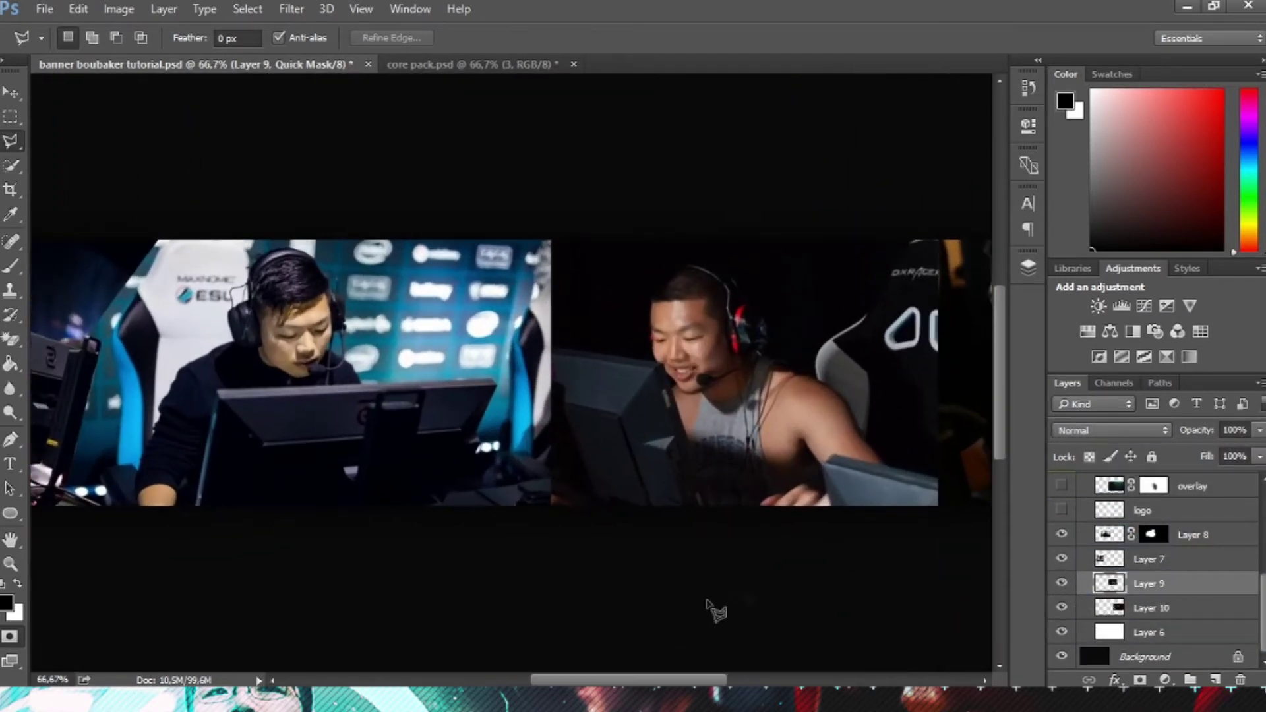
scroll(715, 608, right, 3)
Step: Add a blank mask to Layer 9 and set the brush to 41 px, 38% hardness
click(11, 265)
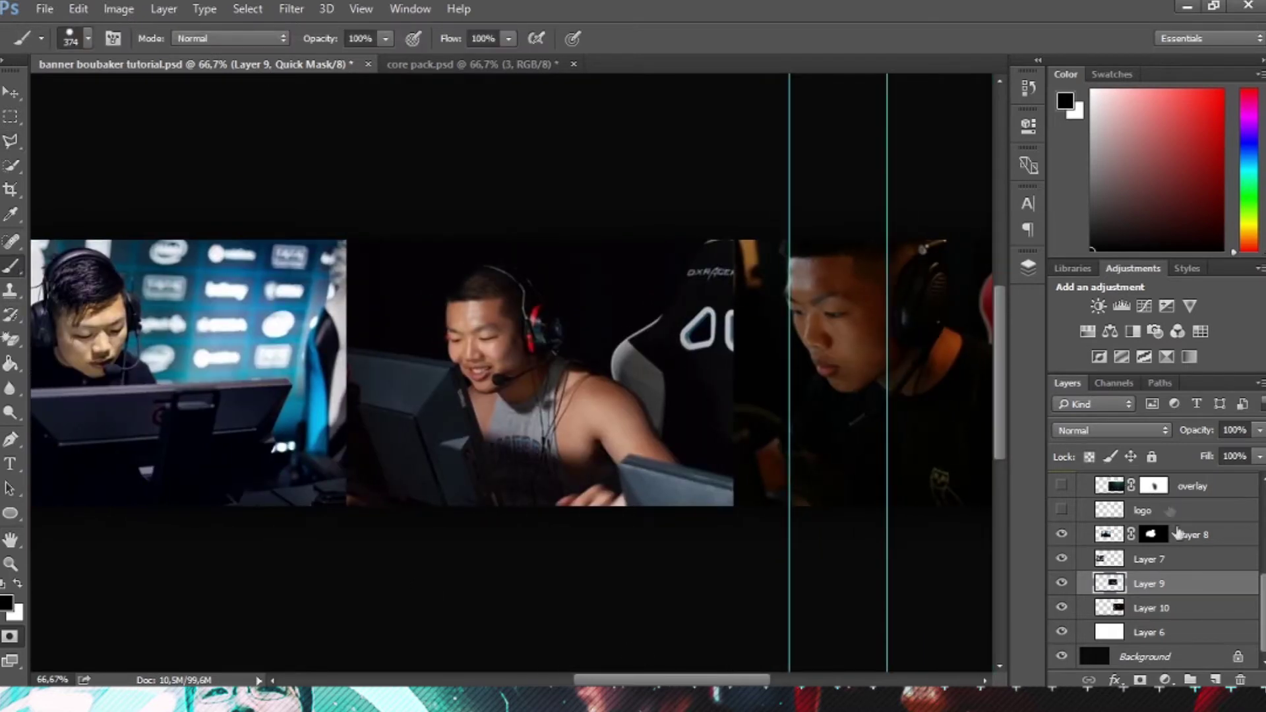
click(1063, 583)
click(1063, 583)
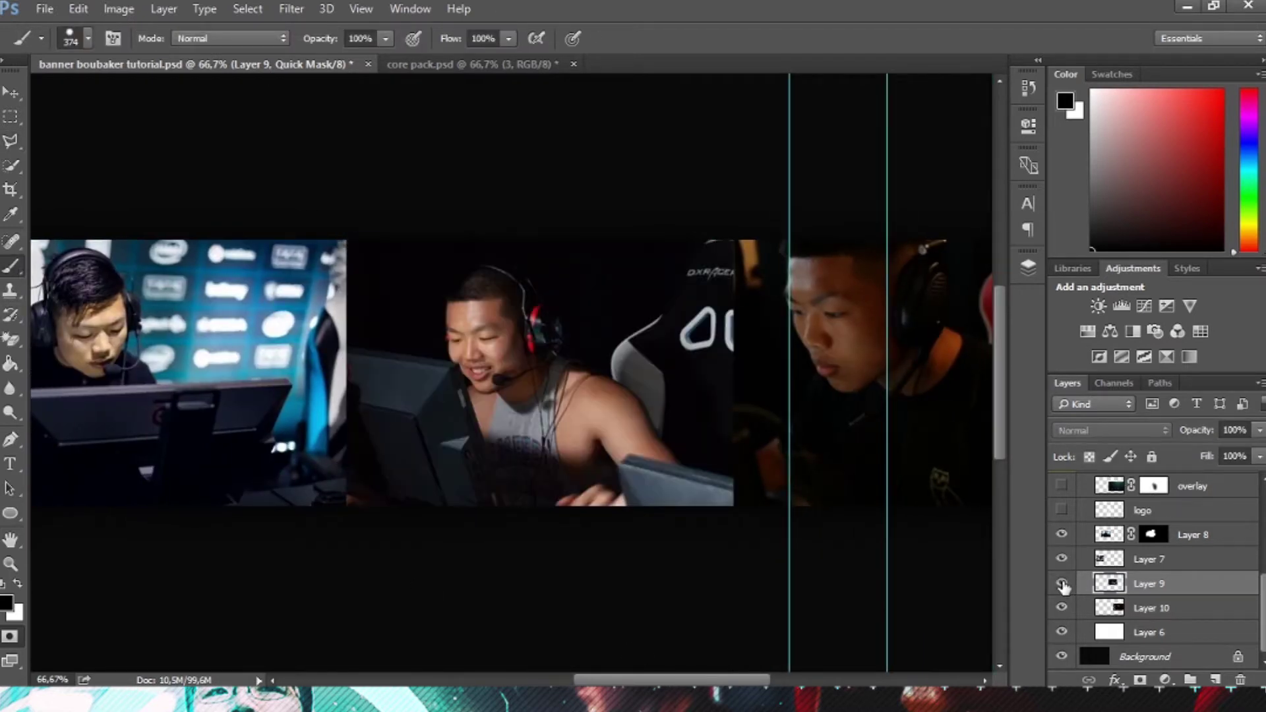
click(1141, 679)
click(87, 38)
drag(140, 99, 125, 100)
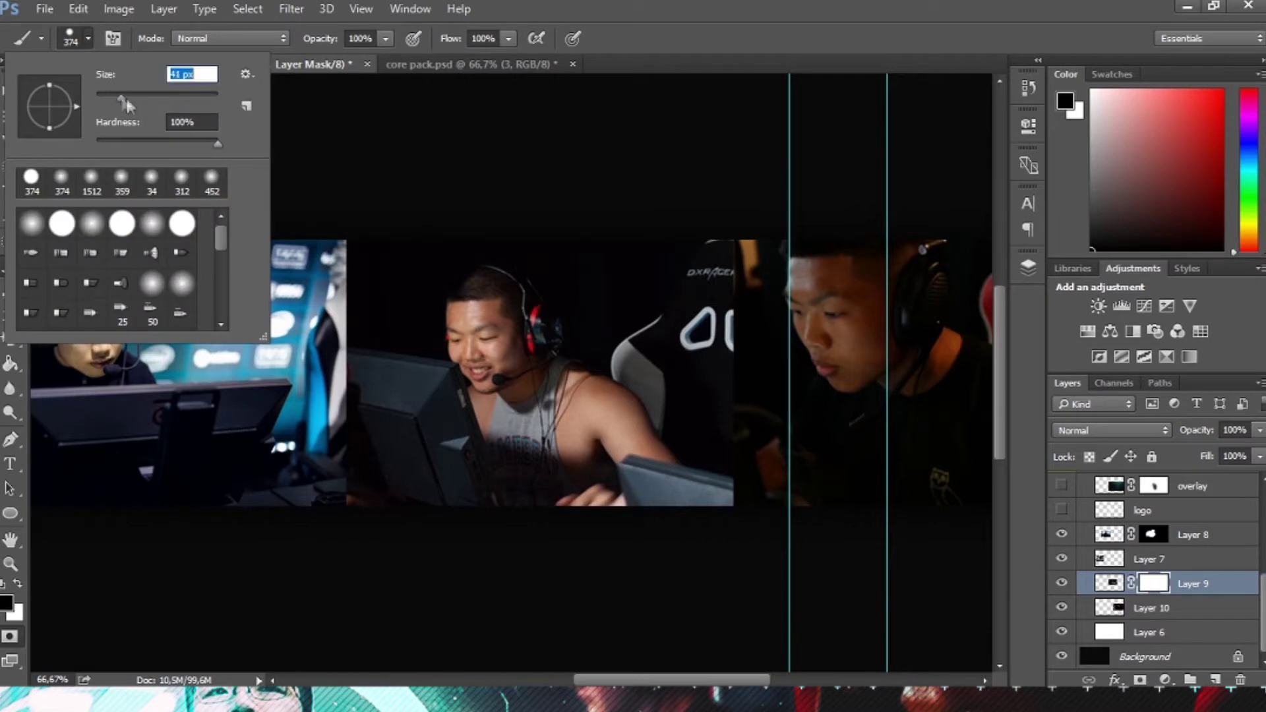
click(142, 141)
click(667, 416)
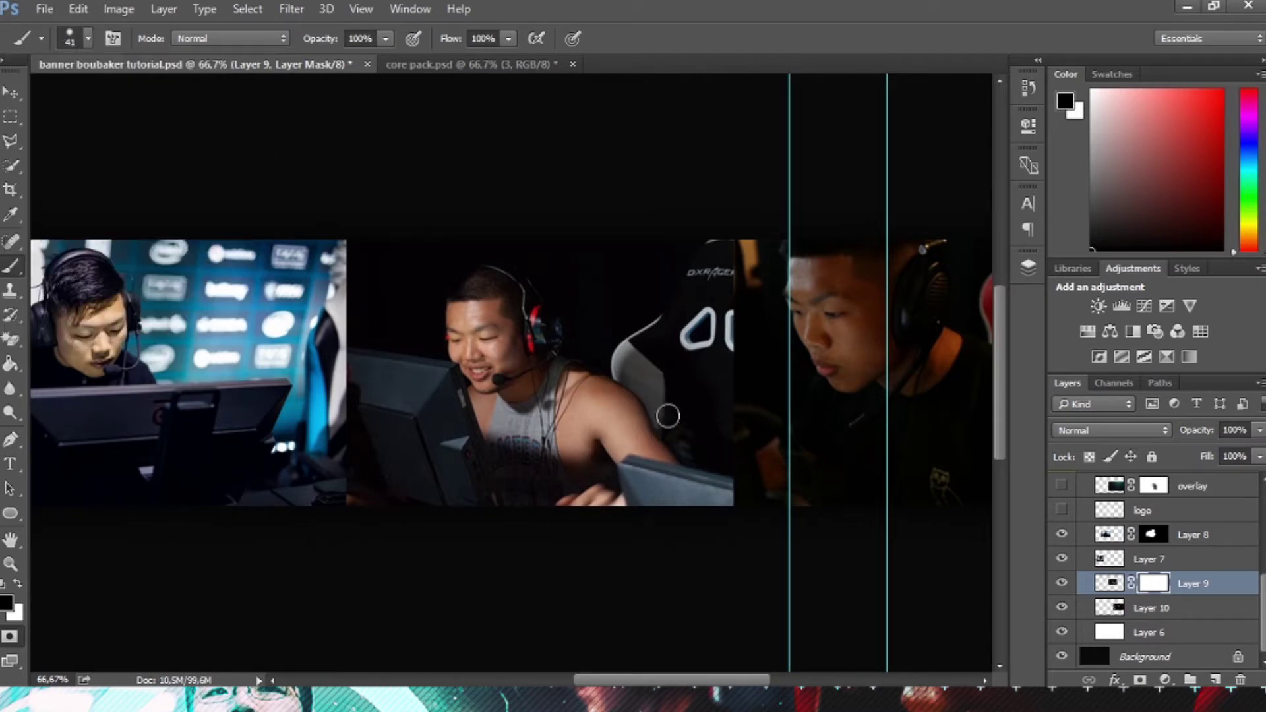
Step: Paint black on Layer 9's mask right side up to the chair top
drag(644, 416, 676, 427)
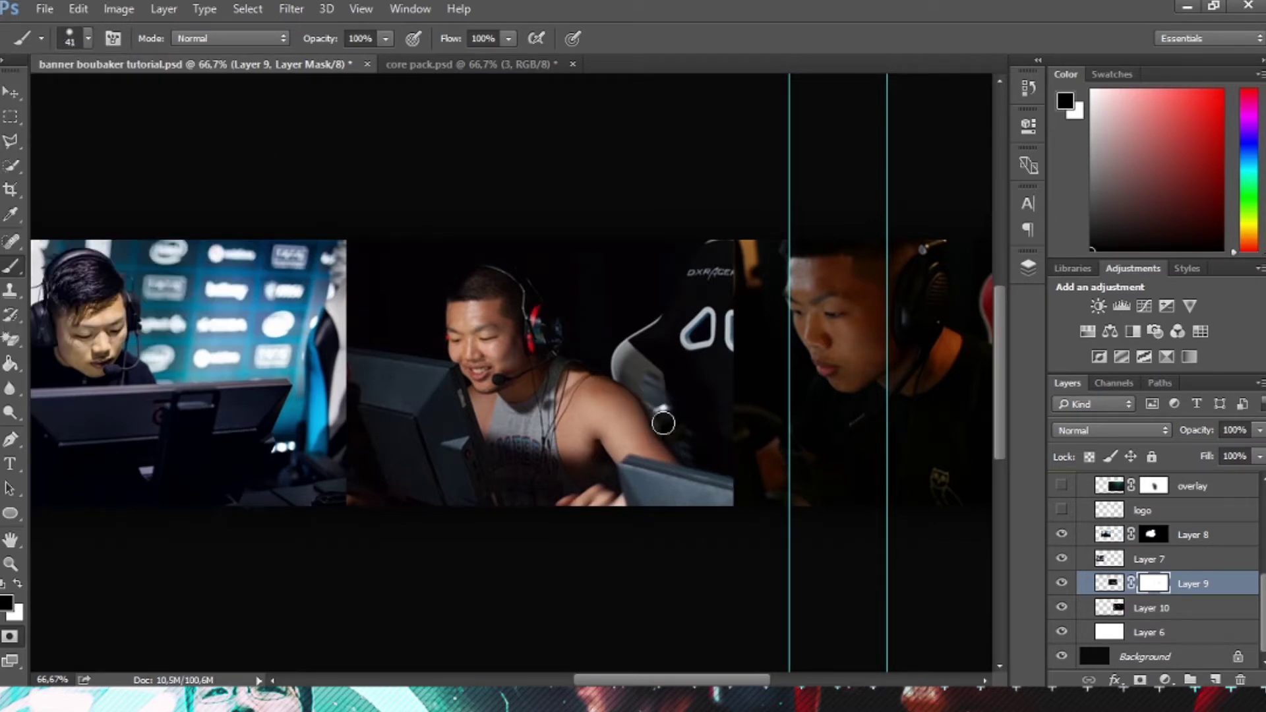
mouse_move(624, 367)
mouse_down()
mouse_move(614, 364)
mouse_move(678, 274)
mouse_move(663, 276)
mouse_move(721, 217)
mouse_move(722, 394)
mouse_up()
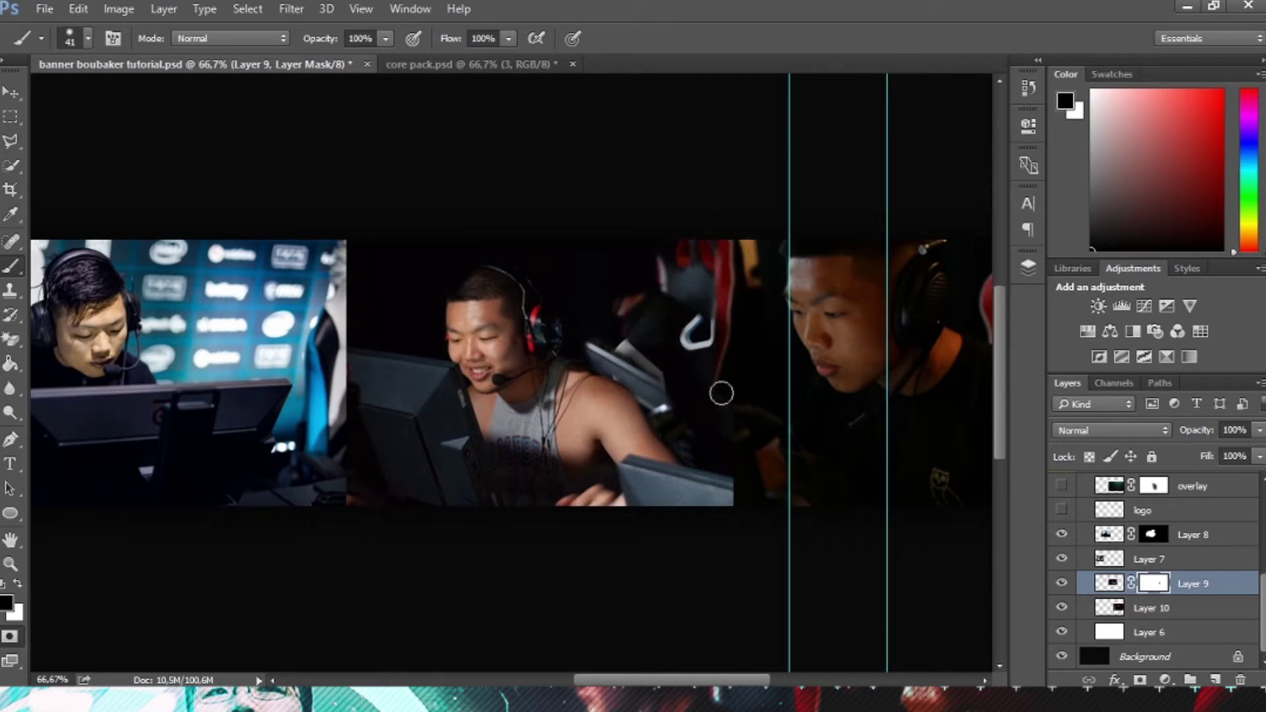
mouse_move(721, 439)
mouse_down()
mouse_move(701, 374)
mouse_move(707, 311)
mouse_move(689, 275)
mouse_move(666, 276)
mouse_move(664, 226)
mouse_move(639, 286)
mouse_move(633, 248)
mouse_move(581, 291)
mouse_move(576, 226)
mouse_up()
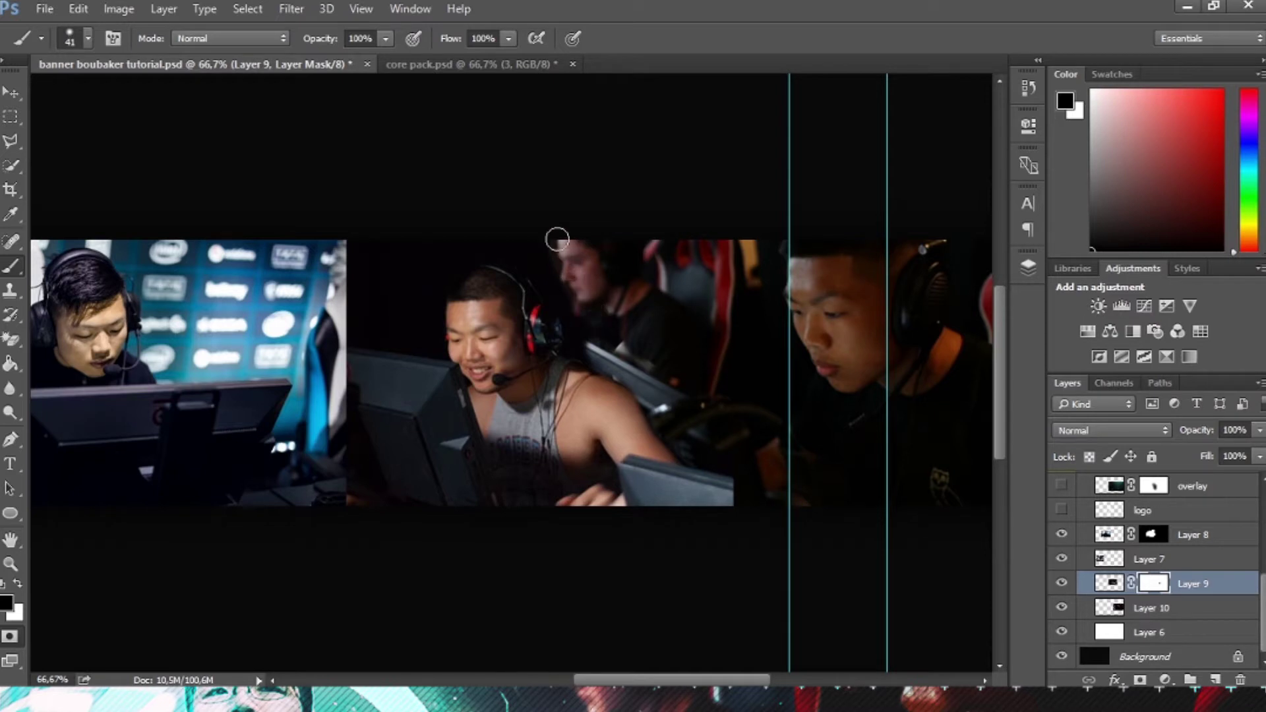
key(x)
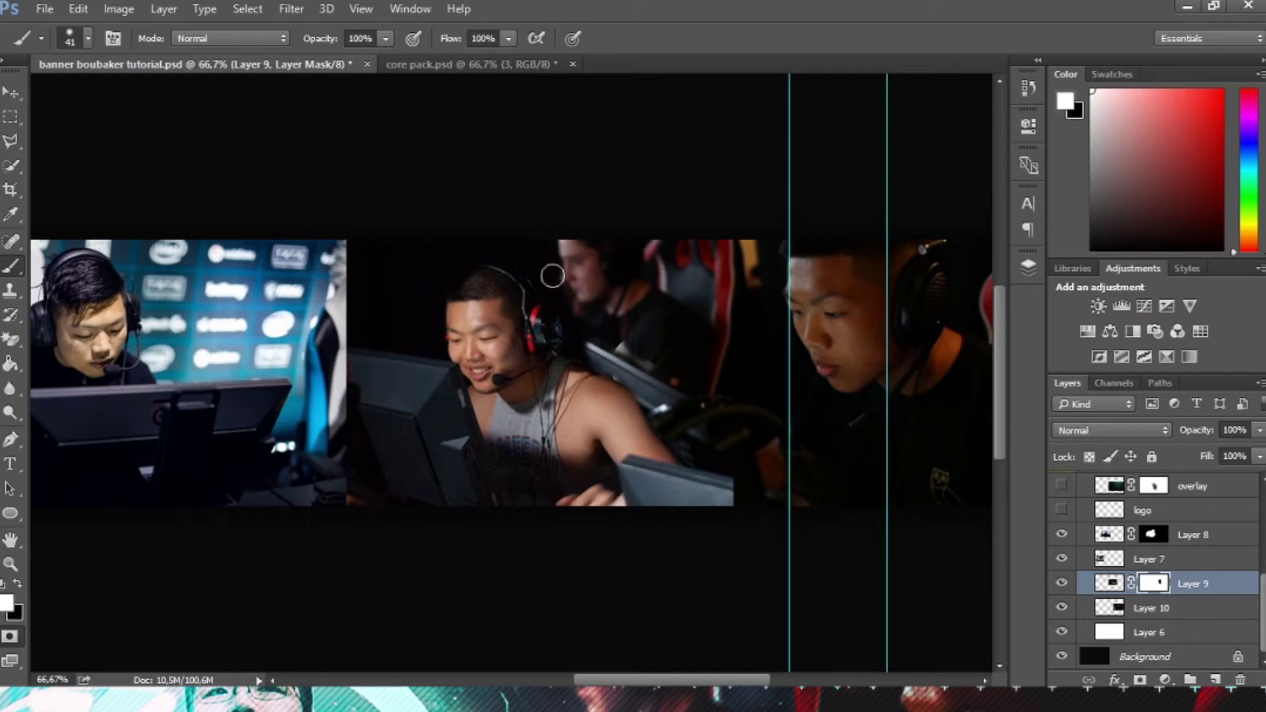
key(c)
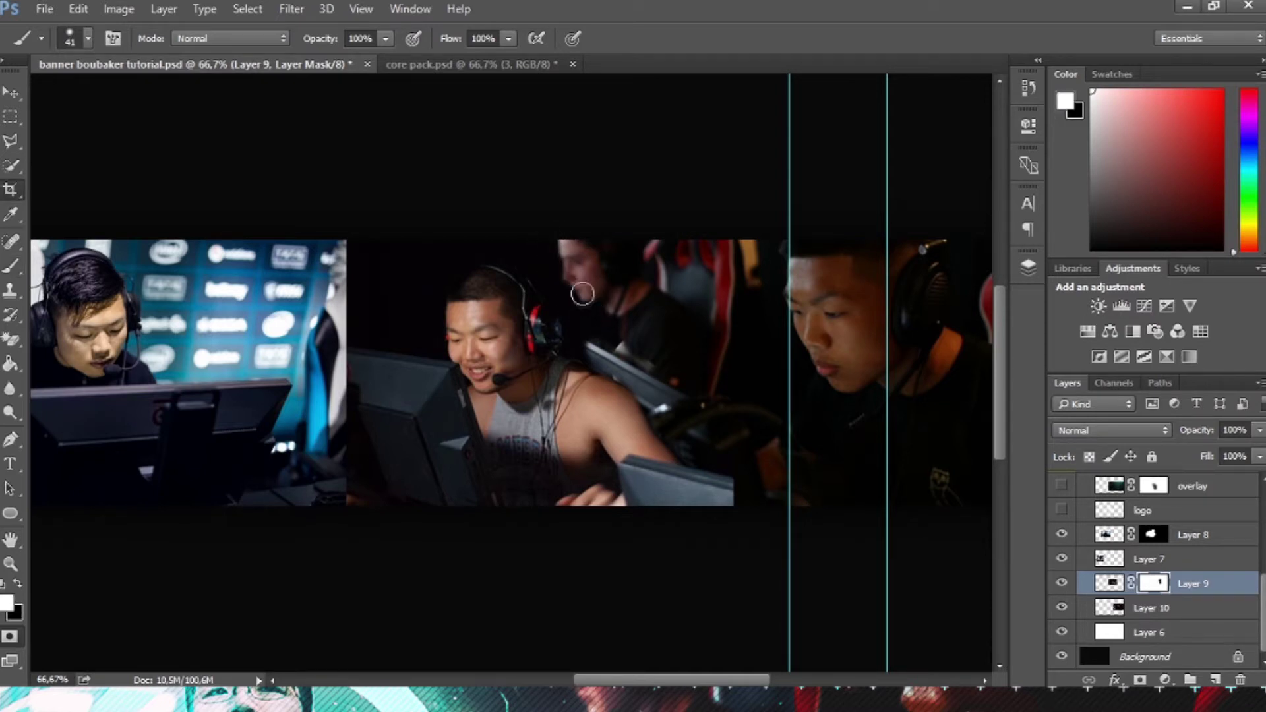
click(12, 268)
key(x)
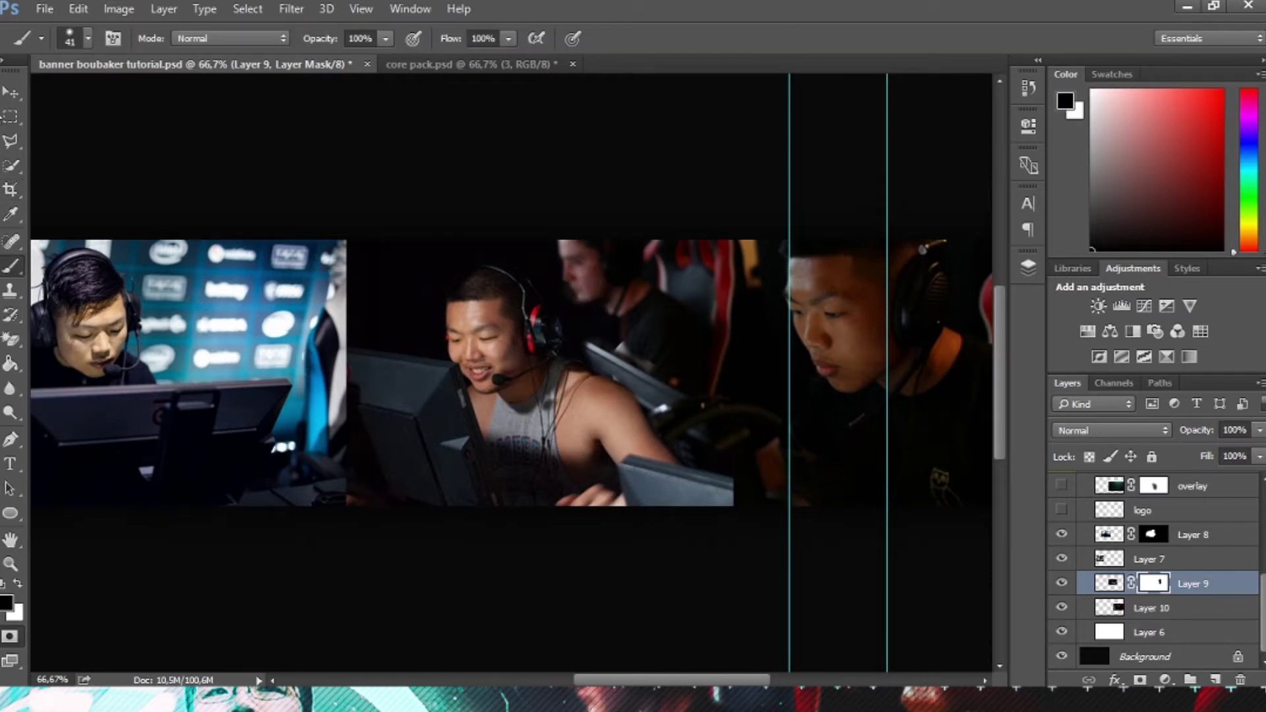
click(11, 140)
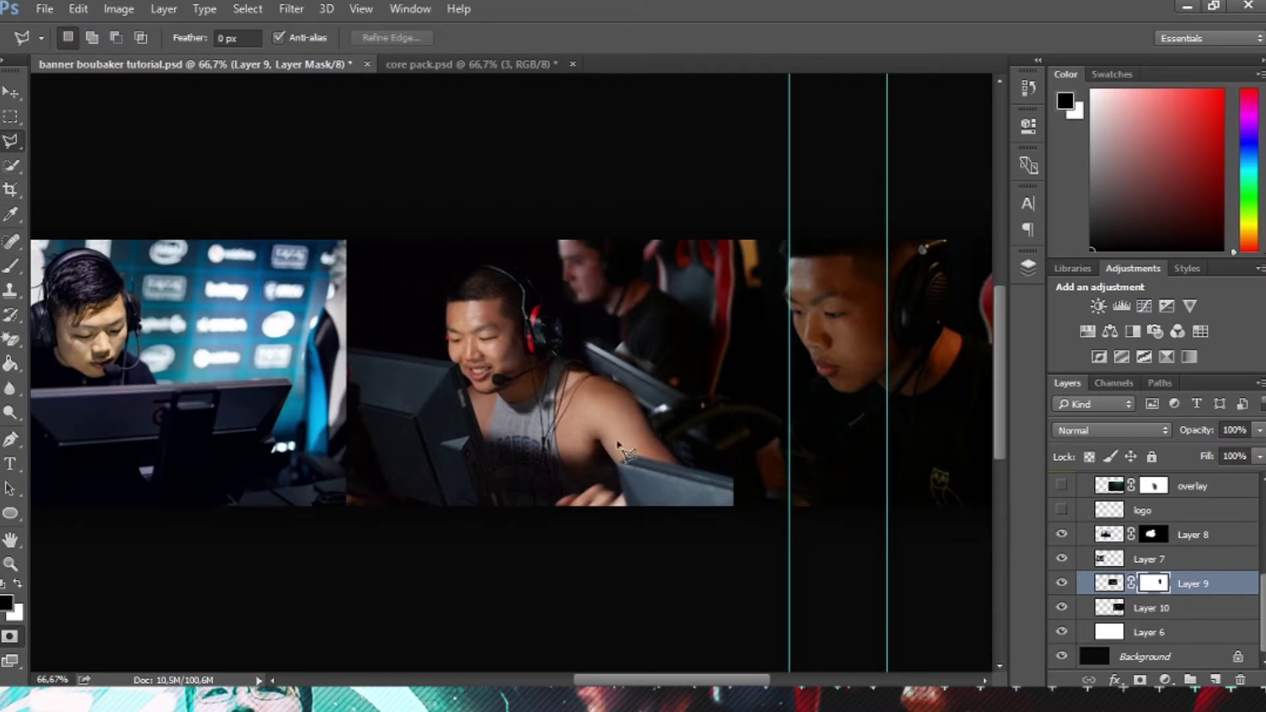
Step: Select a wedge below the monitor and copy it onto a new Layer 13
click(702, 468)
click(758, 482)
click(757, 544)
click(643, 539)
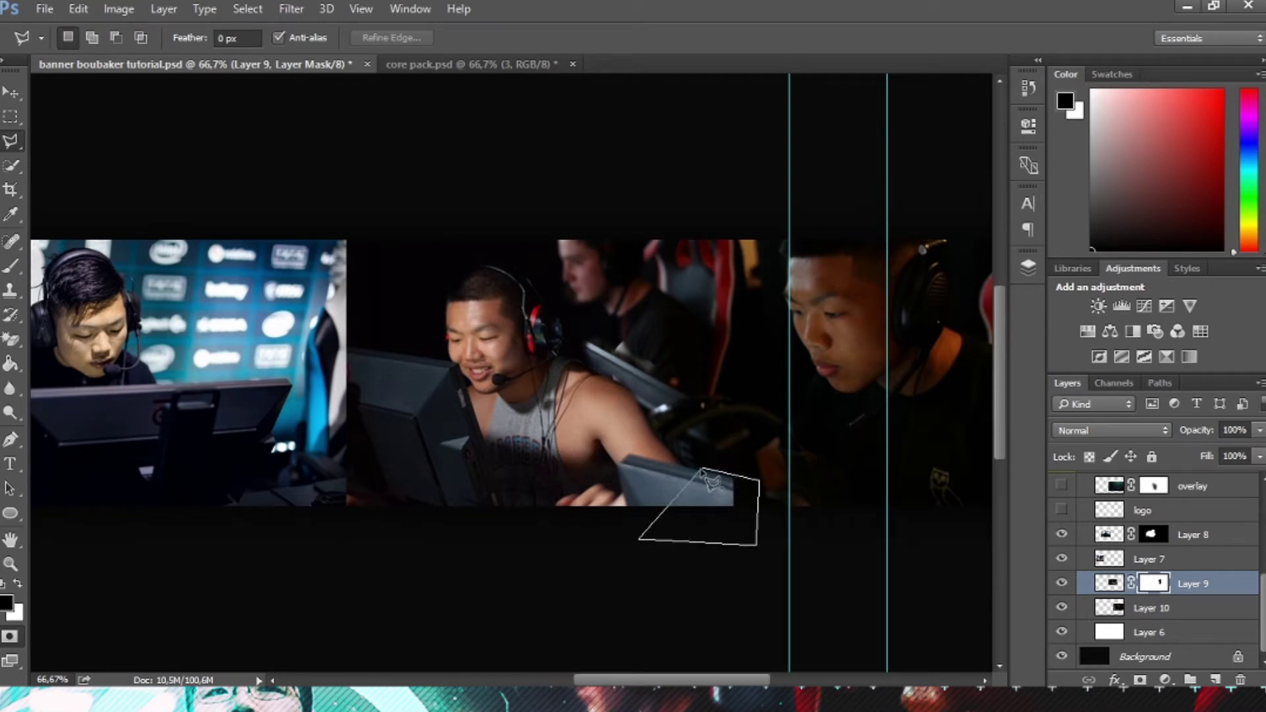
click(702, 468)
key(ctrl+j)
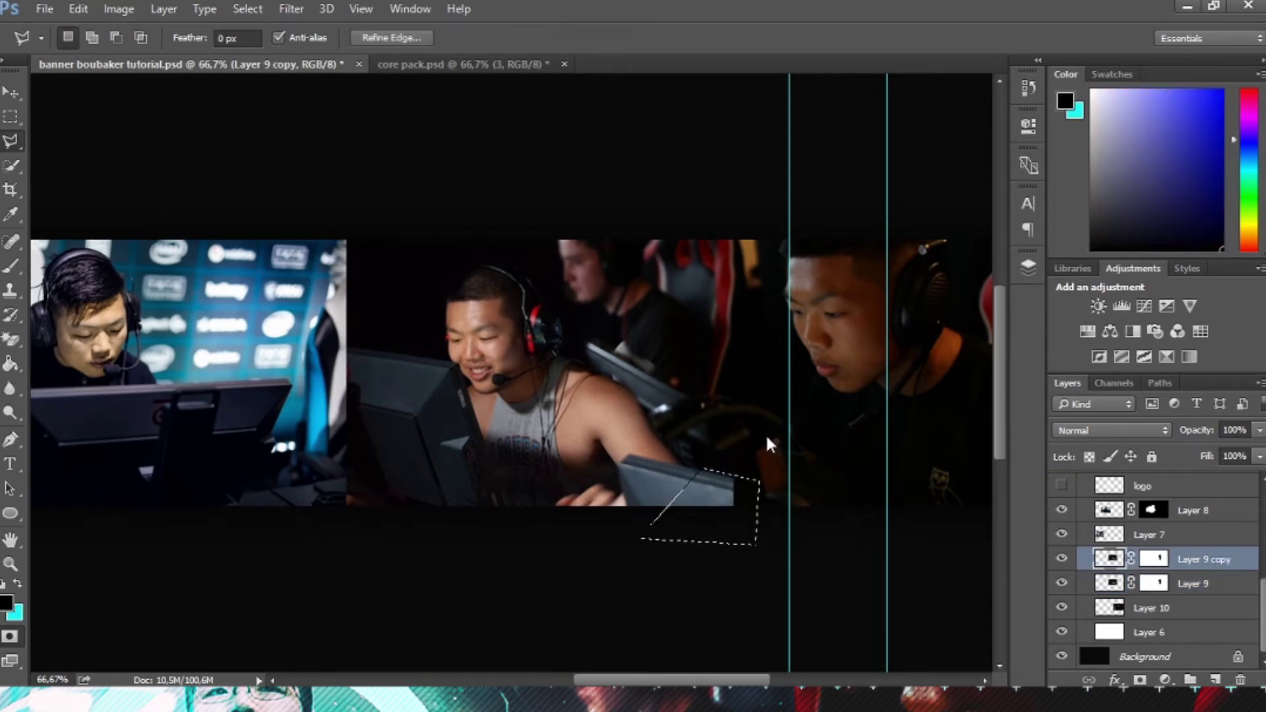
key(ctrl+z)
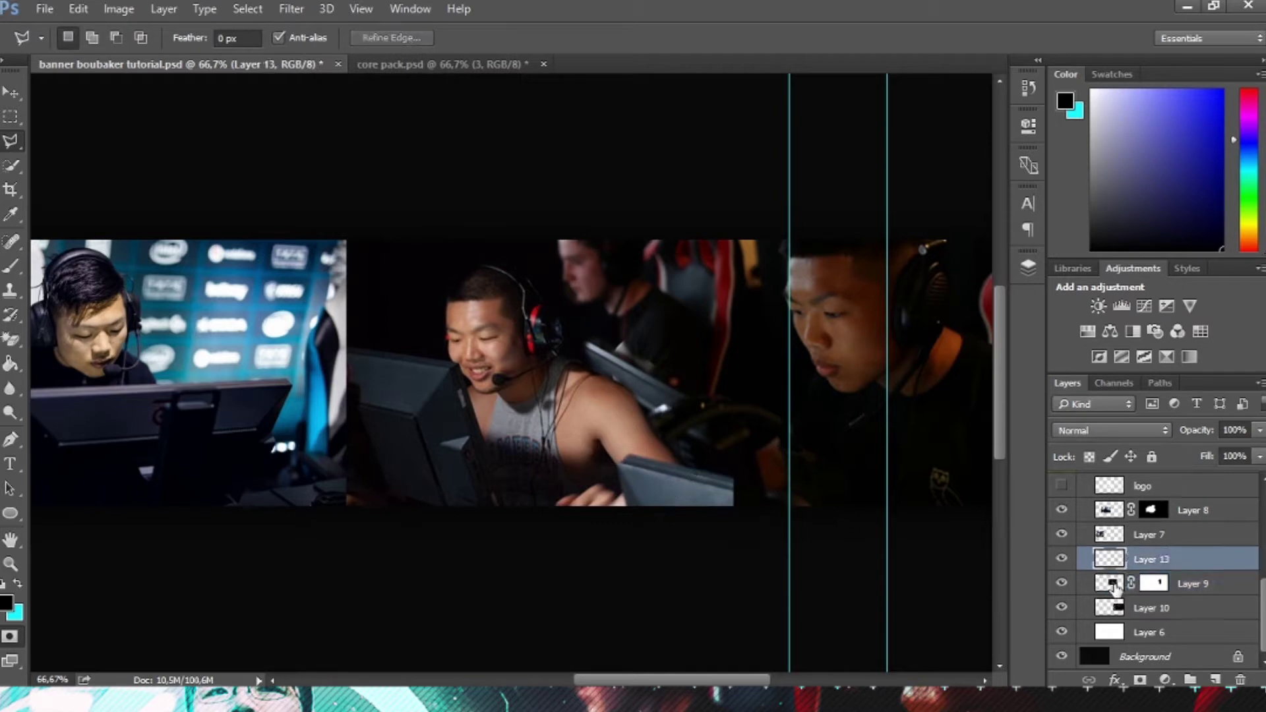
Step: Move the Layer 13 patch into place and warp its corner down and right
click(11, 92)
drag(719, 527, 775, 549)
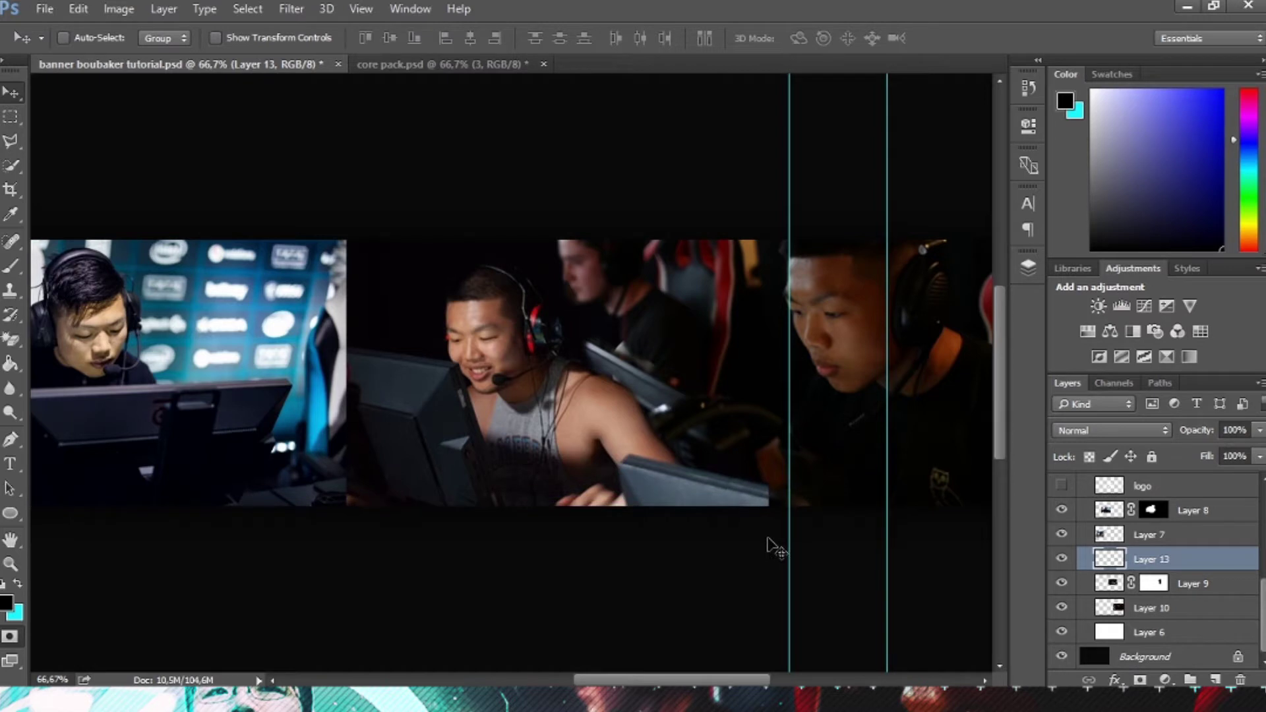
key(ctrl+t)
right_click(752, 502)
click(791, 323)
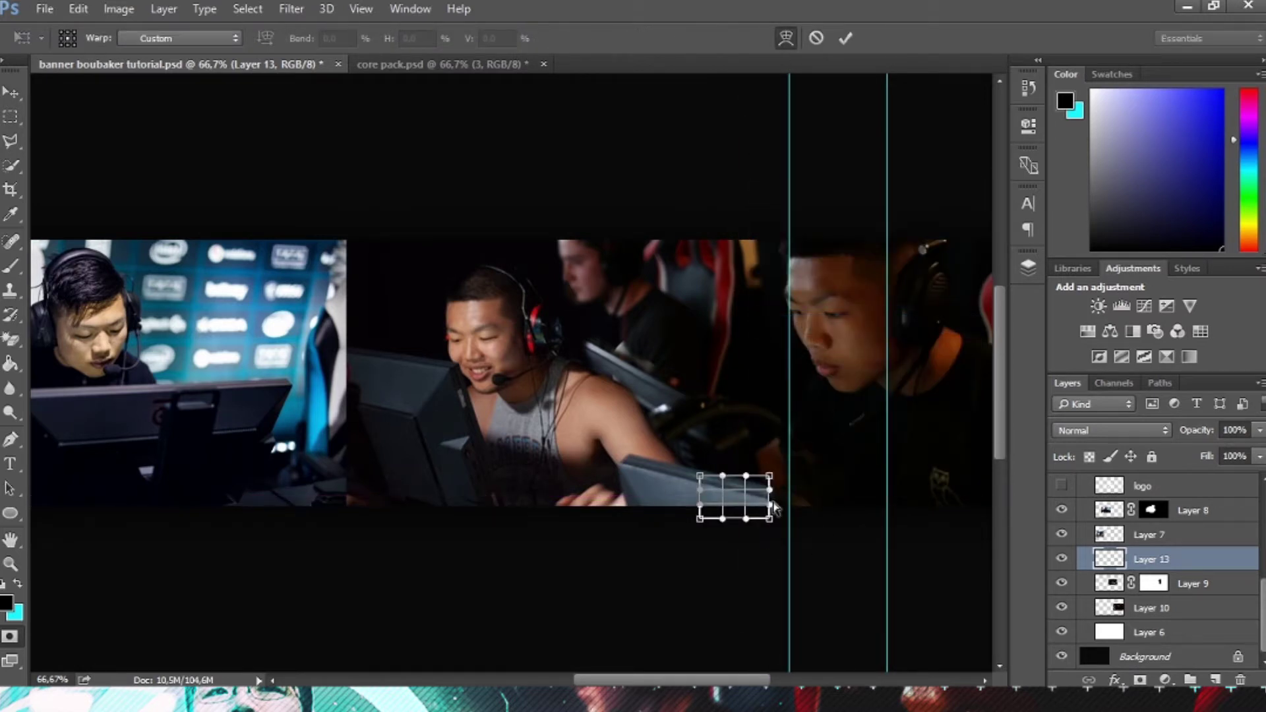
drag(770, 519, 853, 542)
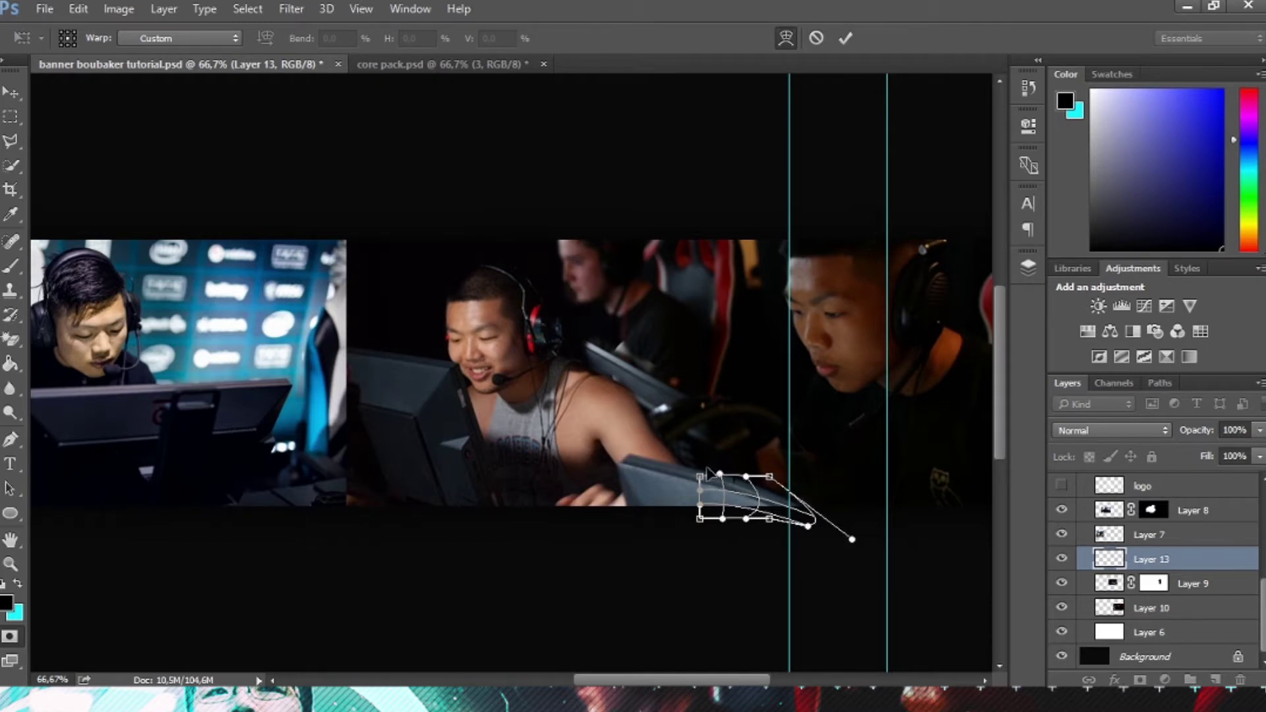
key(Return)
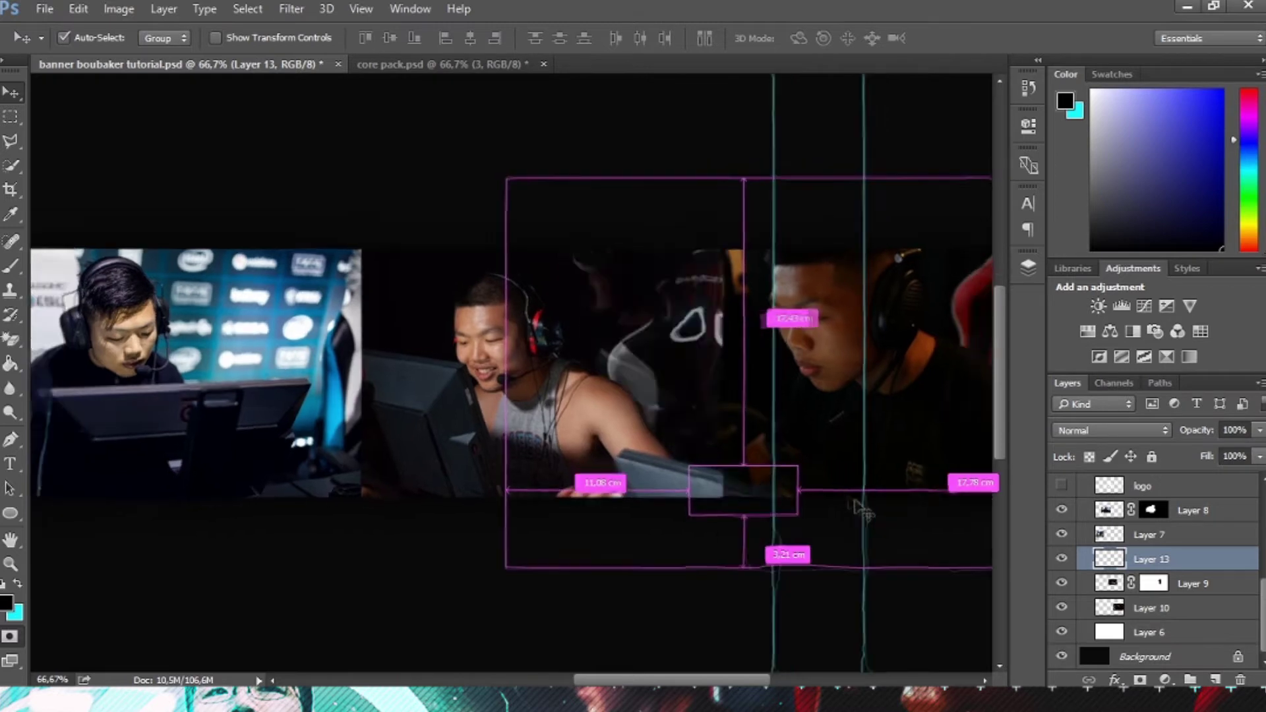
key(ctrl+minus)
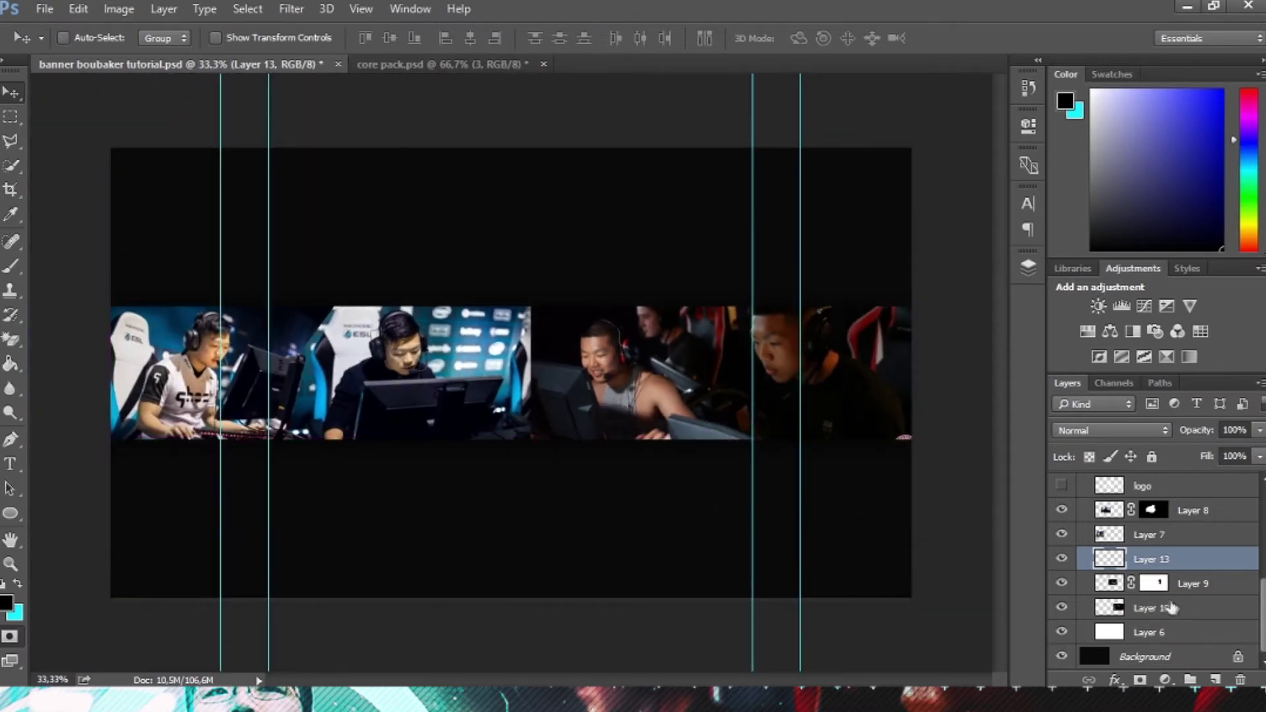
Step: Check the logo layer and show the standing player on Layer 11
click(1062, 487)
click(1062, 487)
scroll(1062, 501, up, 2)
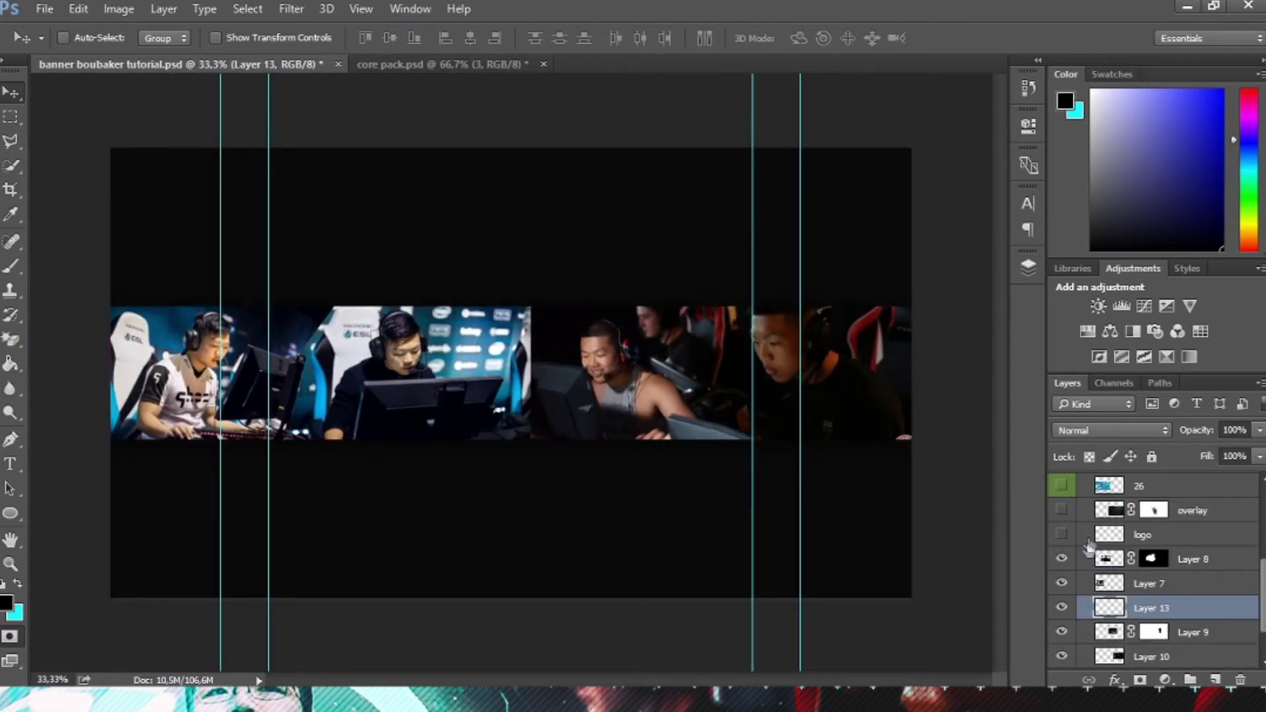
scroll(1063, 508, up, 2)
click(1062, 510)
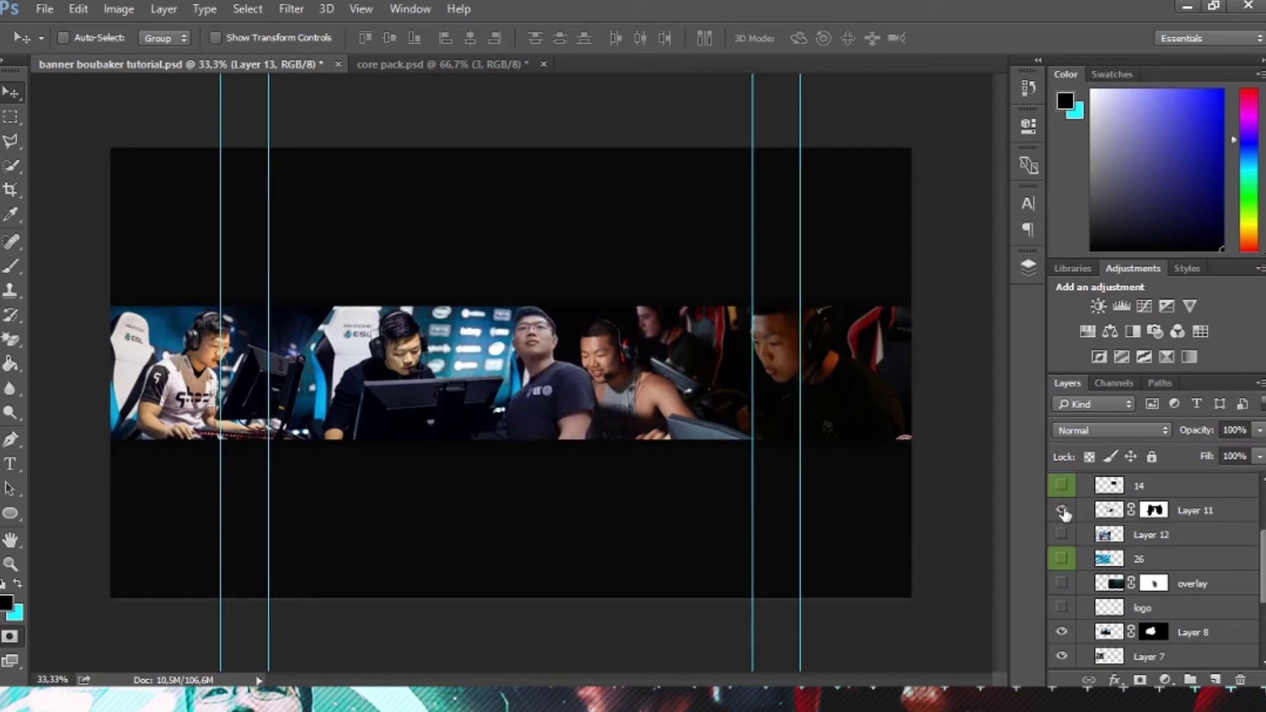
click(1062, 510)
Step: Show the Layer 26 blue swirl and try Soft Light, Lighten and lower opacity
click(1062, 559)
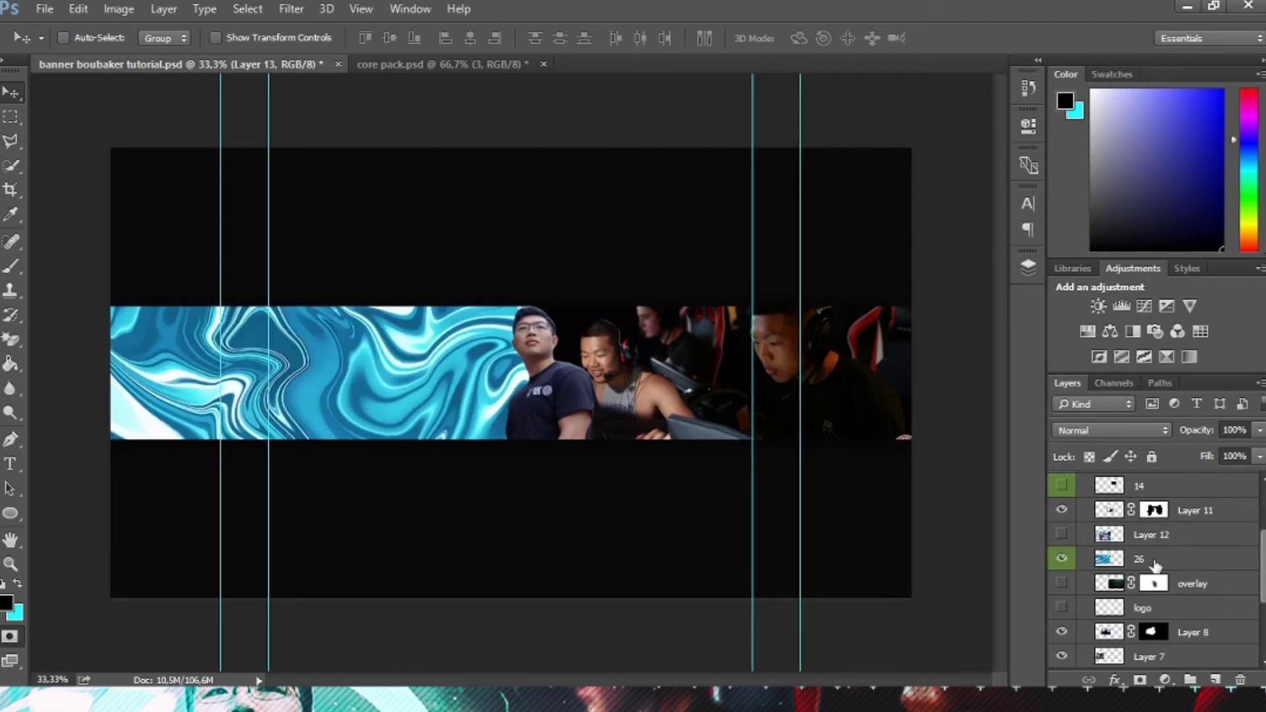
click(1134, 559)
key(q)
click(1108, 430)
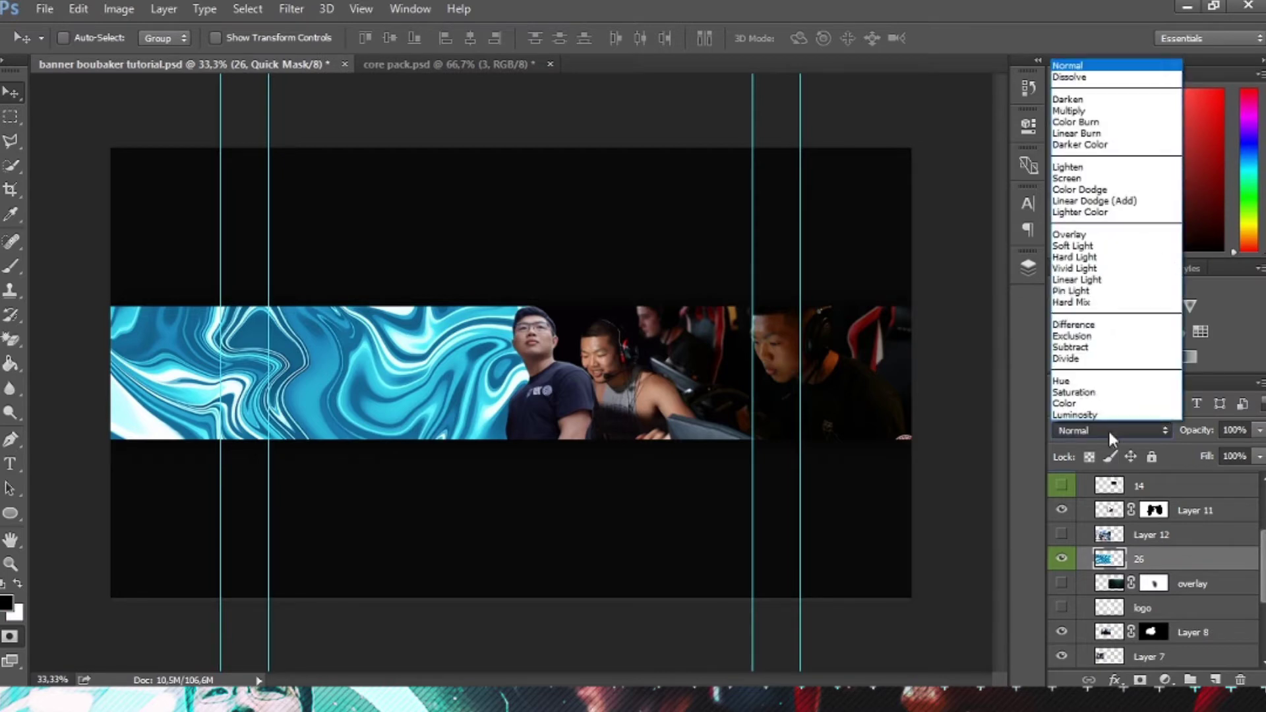
click(1095, 260)
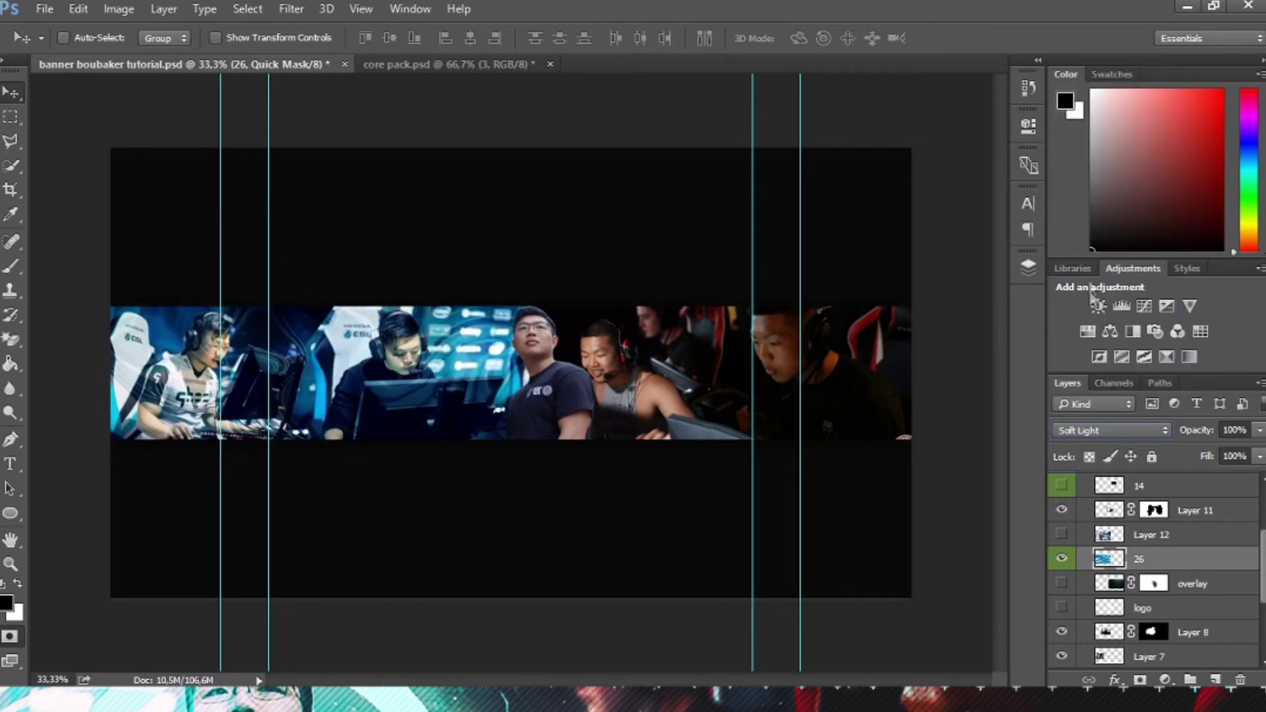
click(1117, 430)
click(1082, 164)
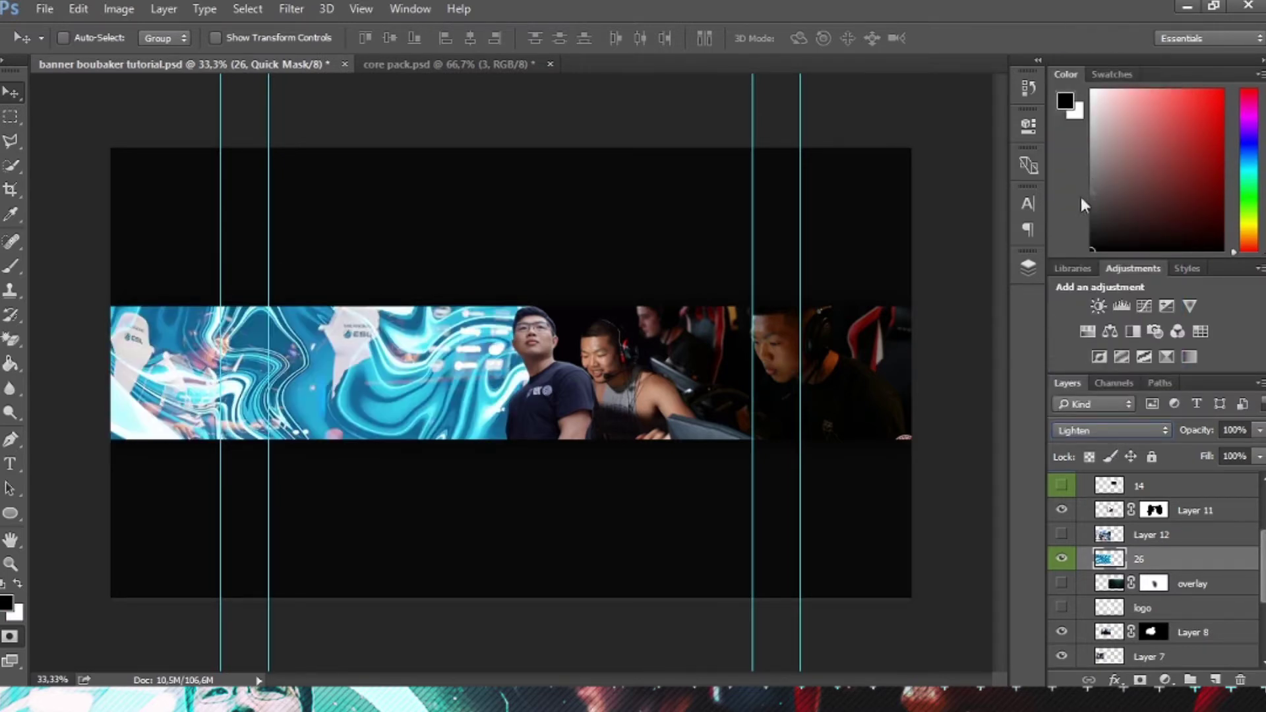
drag(1206, 429, 1185, 430)
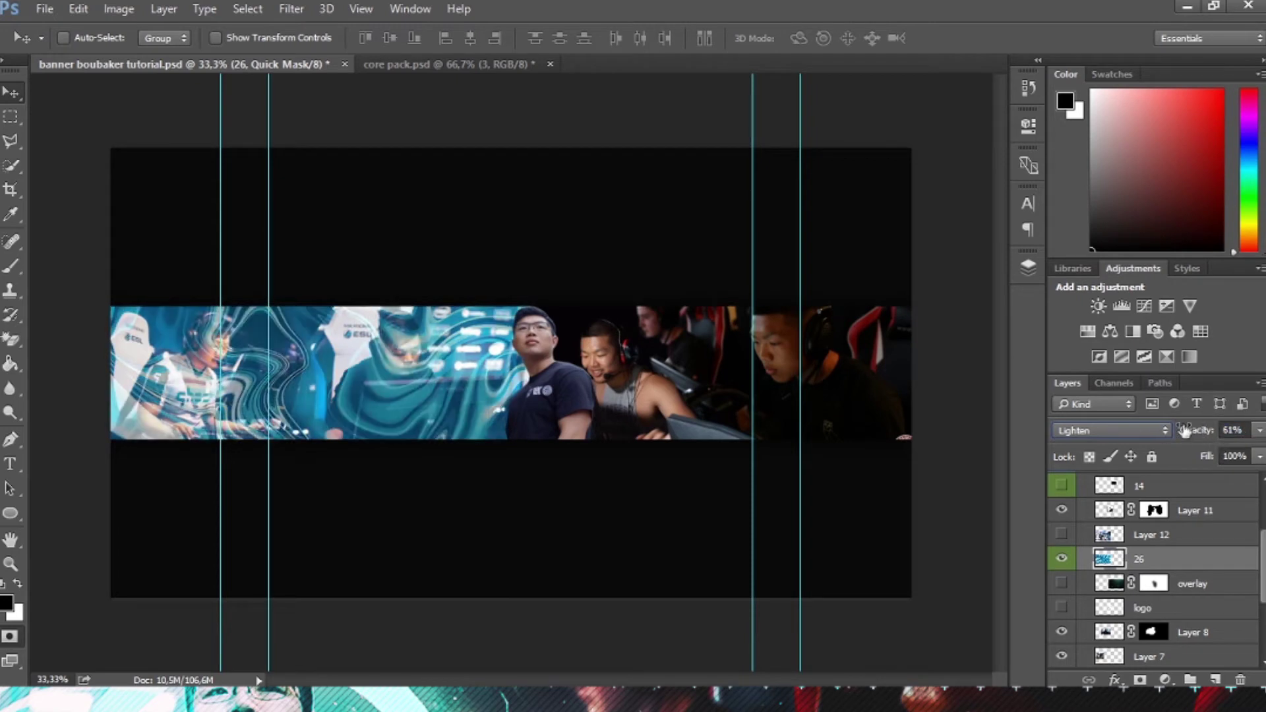
key(0)
Step: Try Screen, Difference and Linear Light, then set the swirl to Overlay at 80%
click(1111, 430)
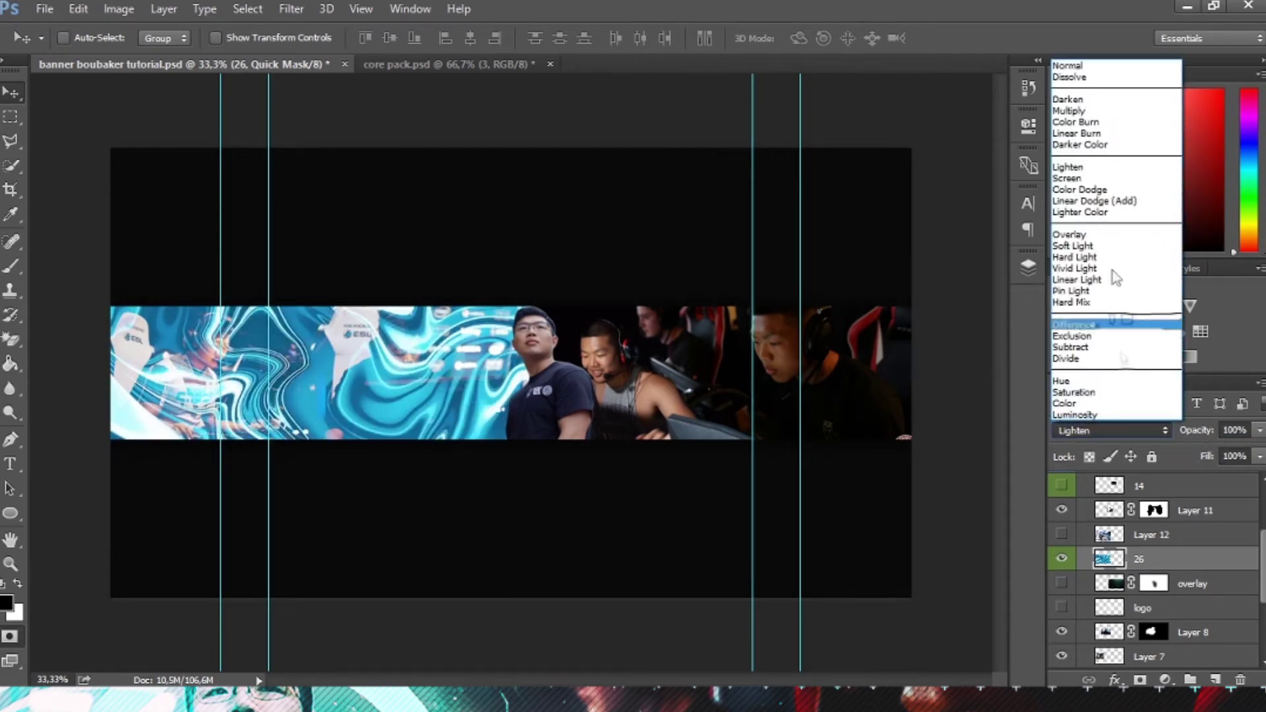
click(1075, 176)
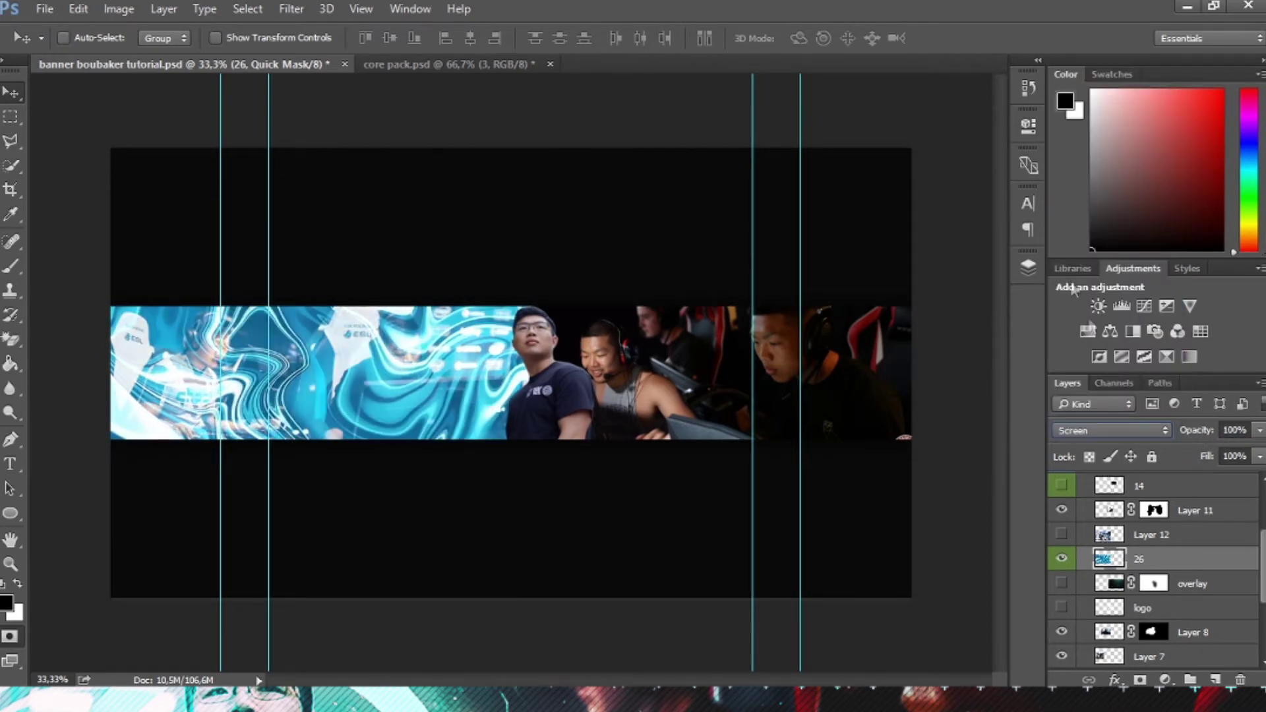
click(1121, 430)
click(1081, 325)
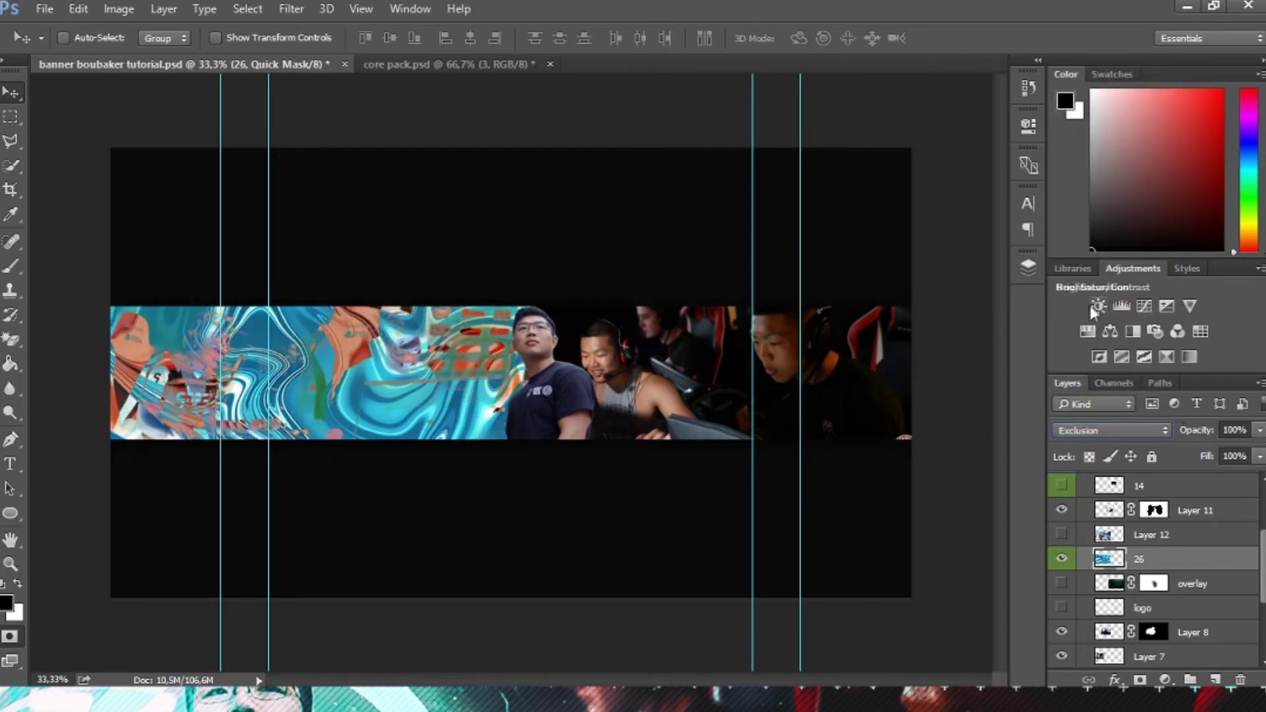
key(Up)
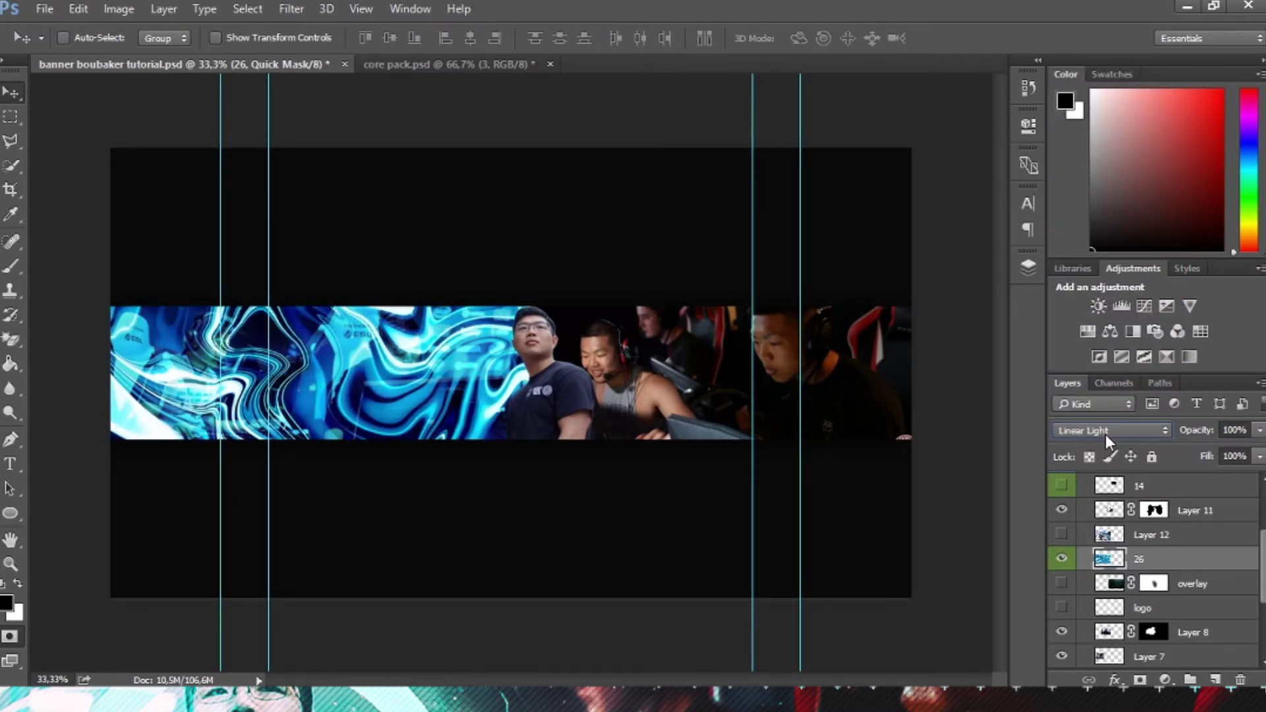
key(Up)
key(Up)
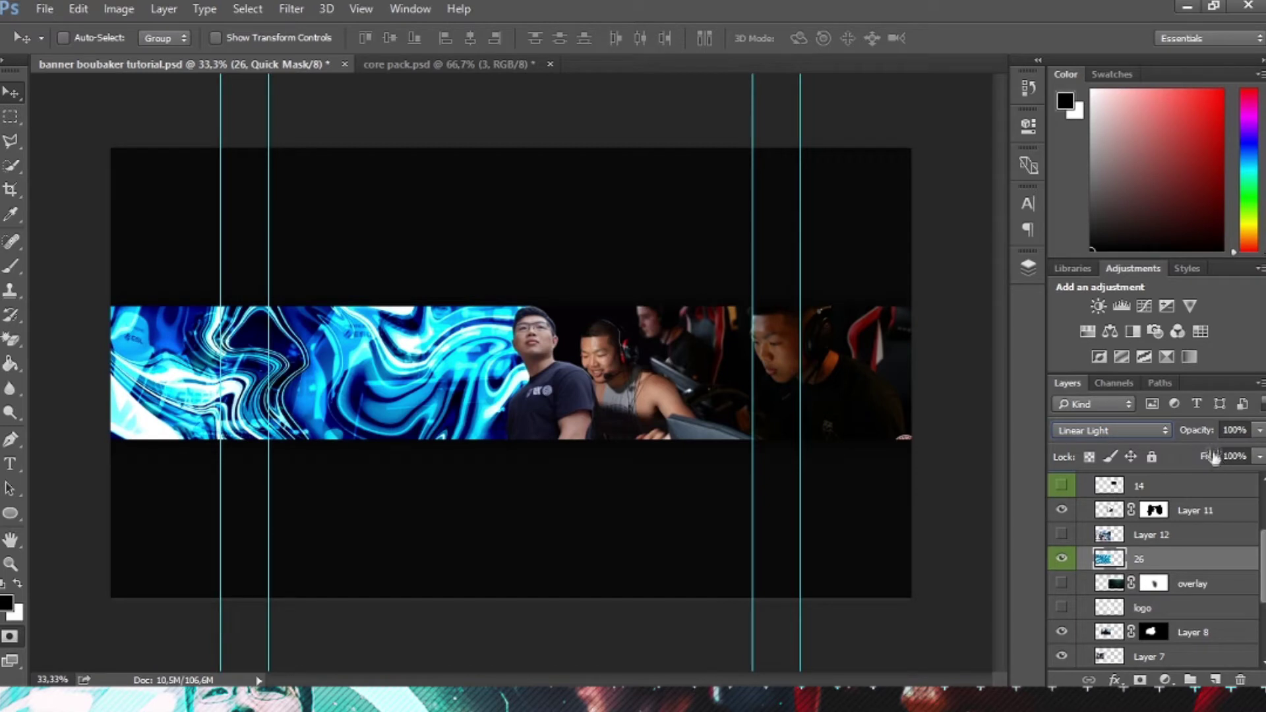
mouse_move(1204, 434)
mouse_down()
mouse_move(1151, 437)
mouse_move(1184, 436)
mouse_up()
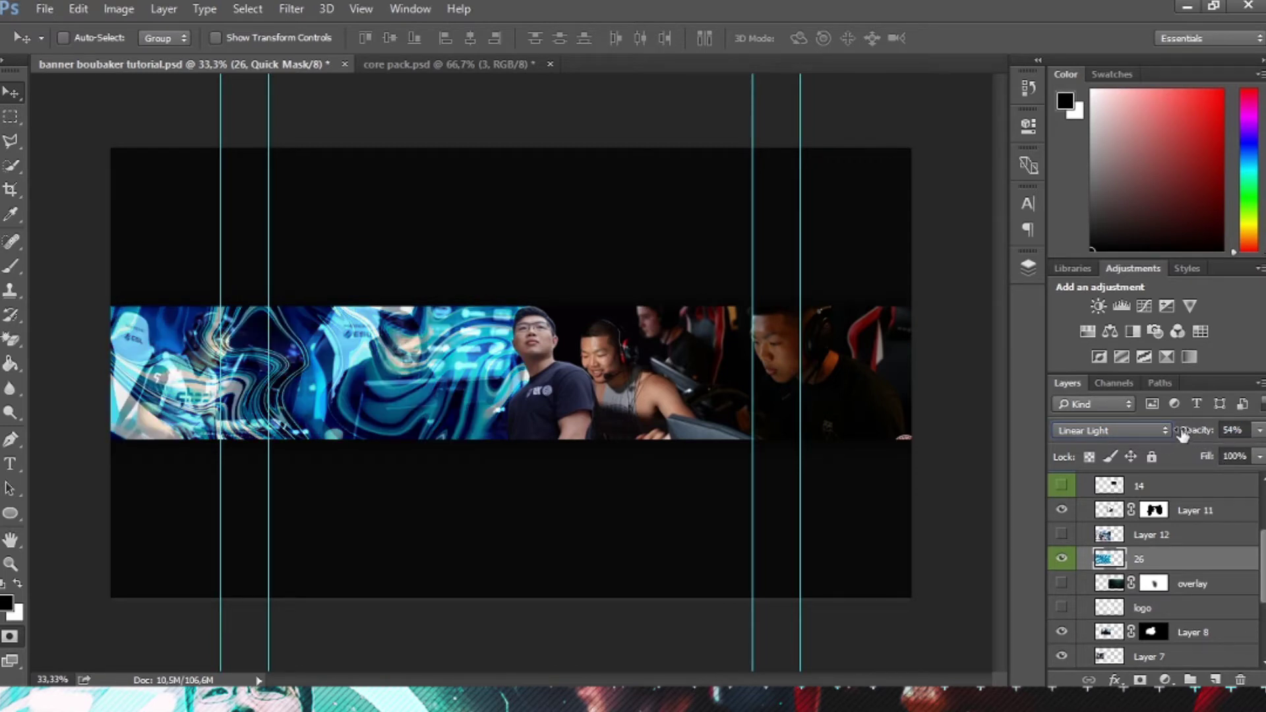
click(1107, 430)
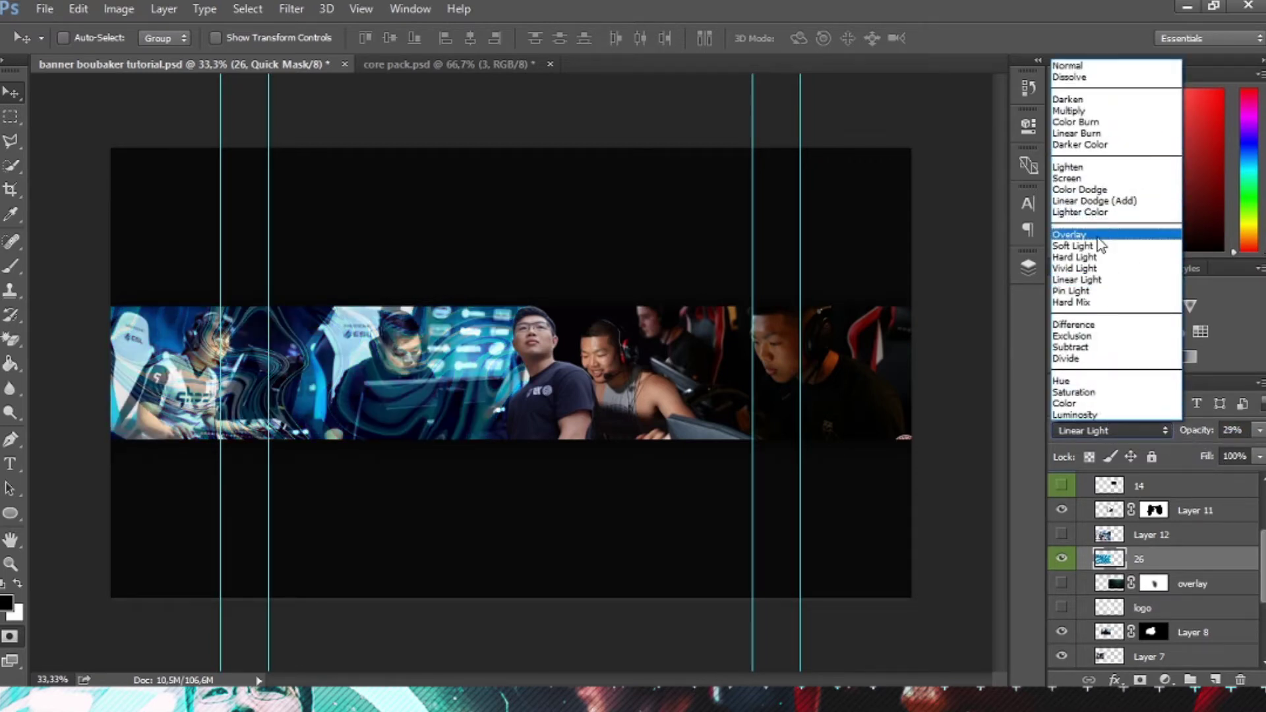
click(1075, 229)
drag(1188, 432, 1208, 436)
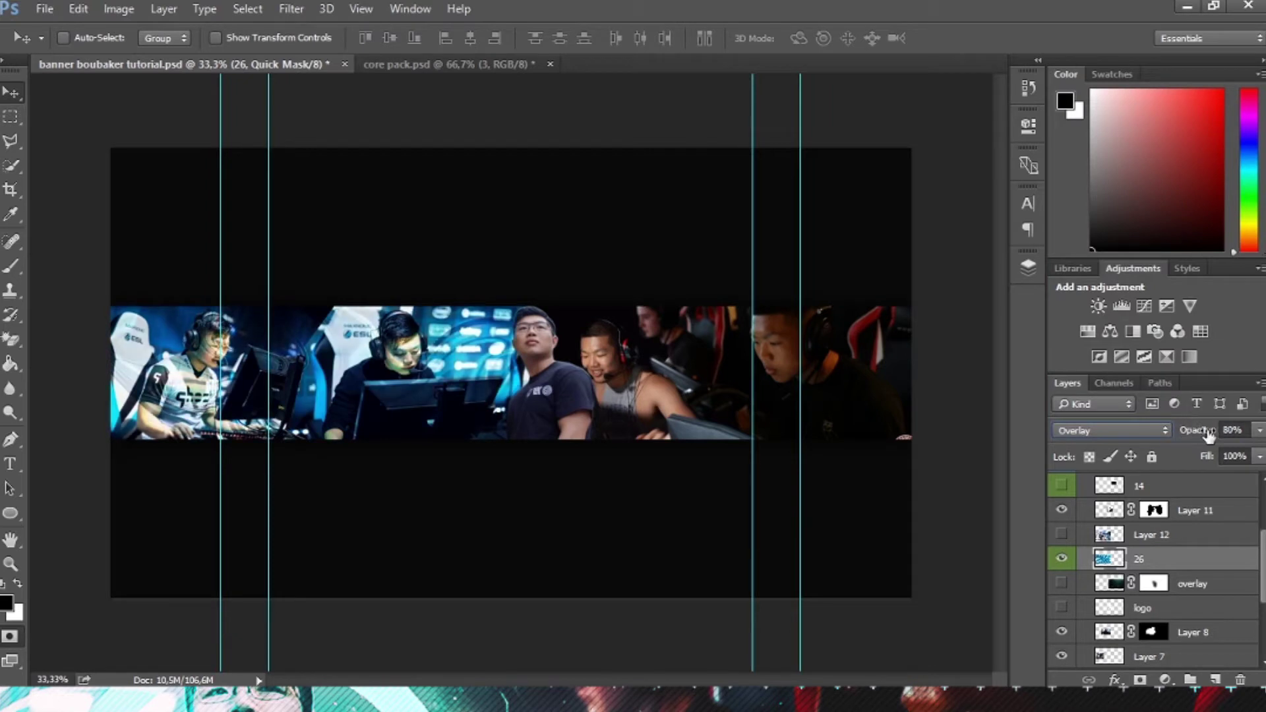
Step: Show the Layer 12 anime artwork faded to 63% opacity
click(1187, 542)
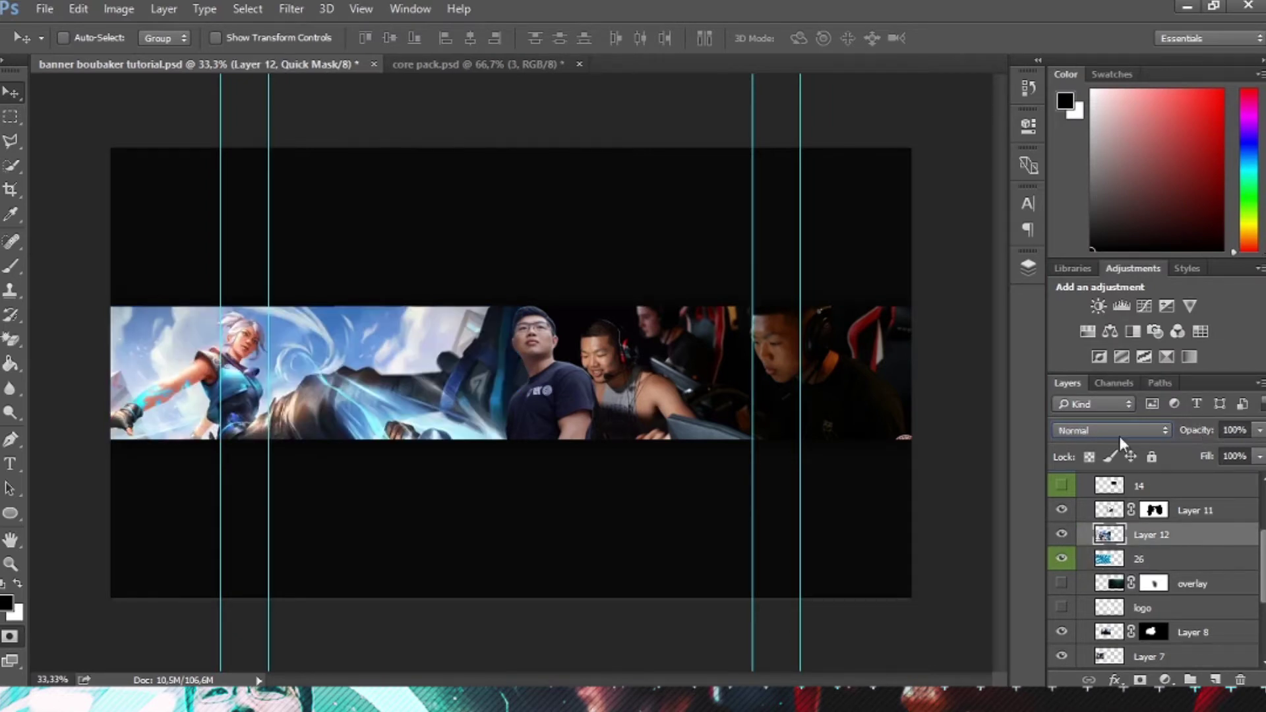
drag(1202, 433, 1181, 443)
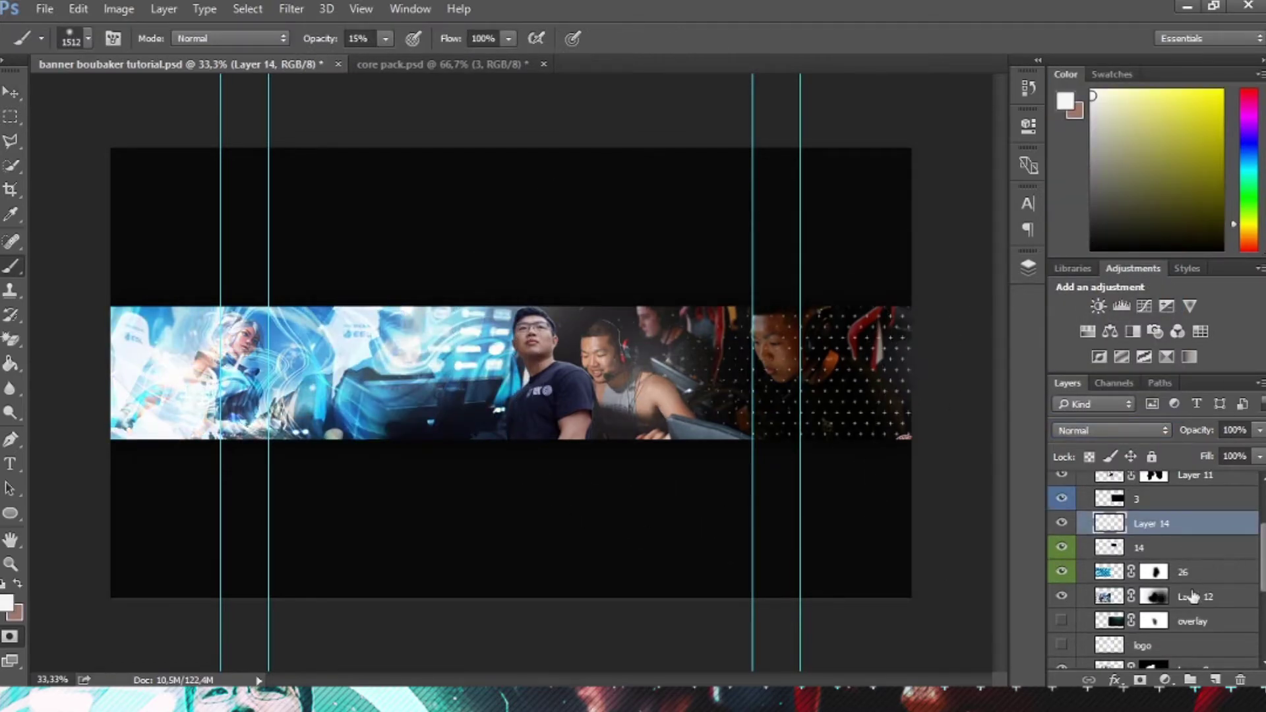
scroll(1160, 567, up, 3)
click(1194, 568)
Step: Open Camera Raw on Layer 11, raise contrast, darken blacks and boost texture
key(d)
key(q)
click(303, 5)
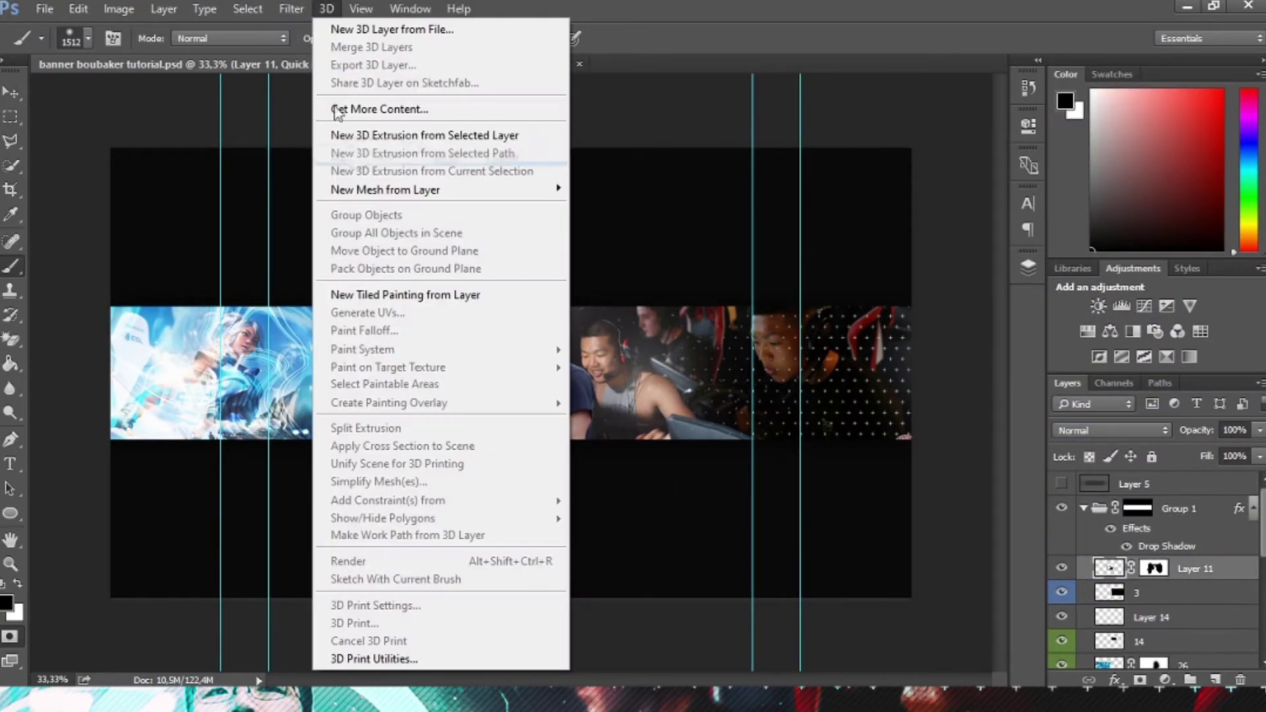
click(344, 126)
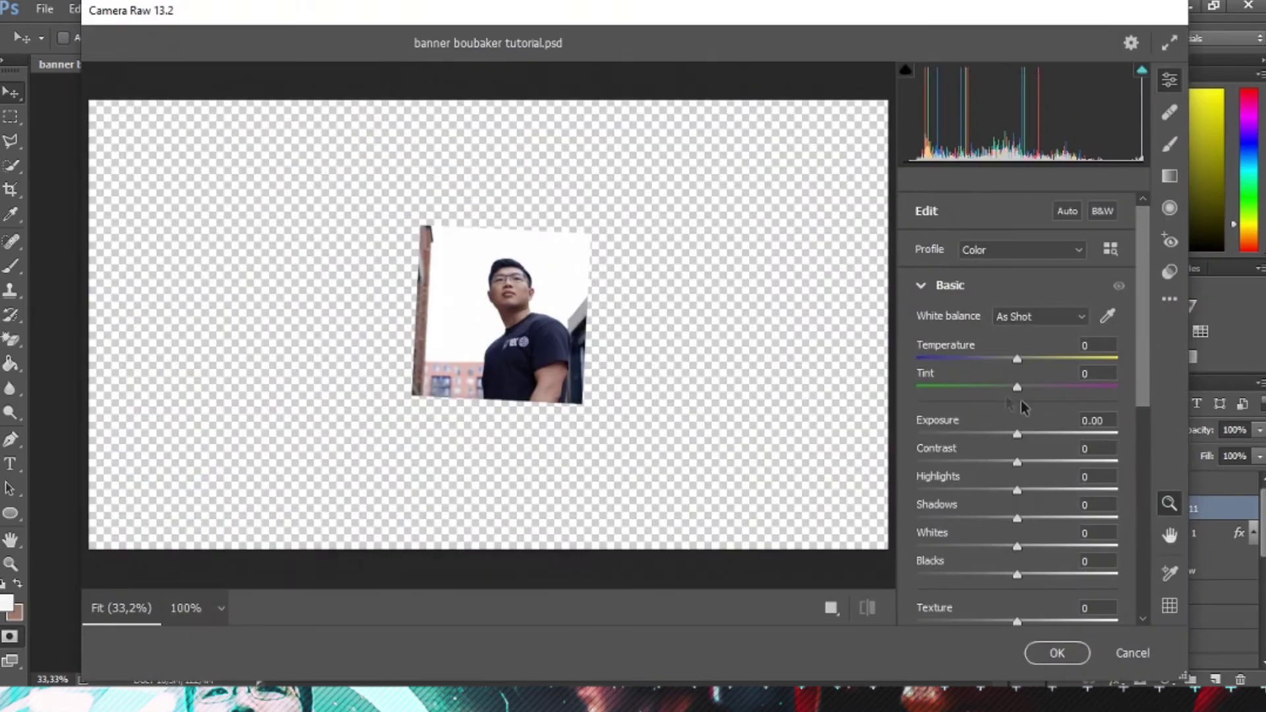
mouse_move(1042, 462)
mouse_down()
mouse_move(1066, 462)
mouse_move(1000, 486)
mouse_move(1116, 520)
mouse_move(1033, 518)
mouse_up()
mouse_move(1017, 575)
mouse_down()
mouse_move(1029, 574)
mouse_move(996, 575)
mouse_move(1007, 575)
mouse_up()
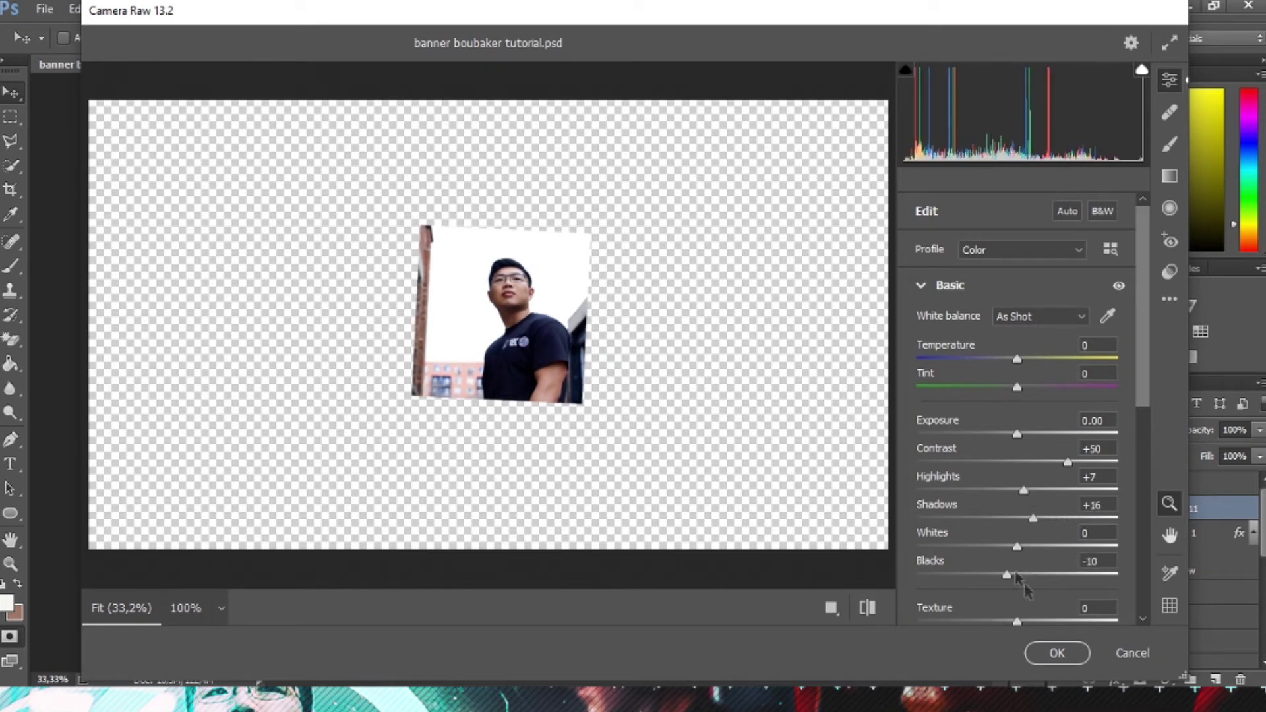
mouse_move(1016, 621)
mouse_down()
mouse_move(1085, 623)
mouse_move(1052, 623)
mouse_up()
Step: Set clarity +22, ease contrast to +22, pull whites to -58, and apply
scroll(996, 589, down, 3)
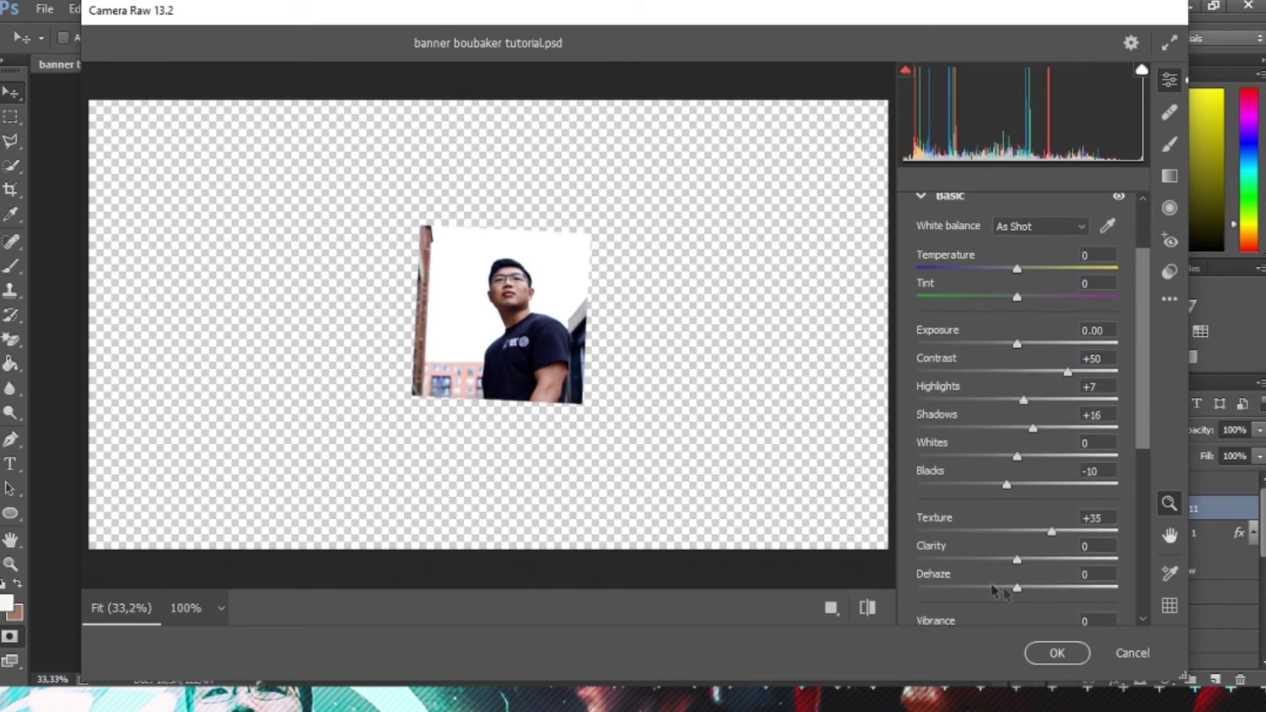
drag(1047, 562, 1036, 559)
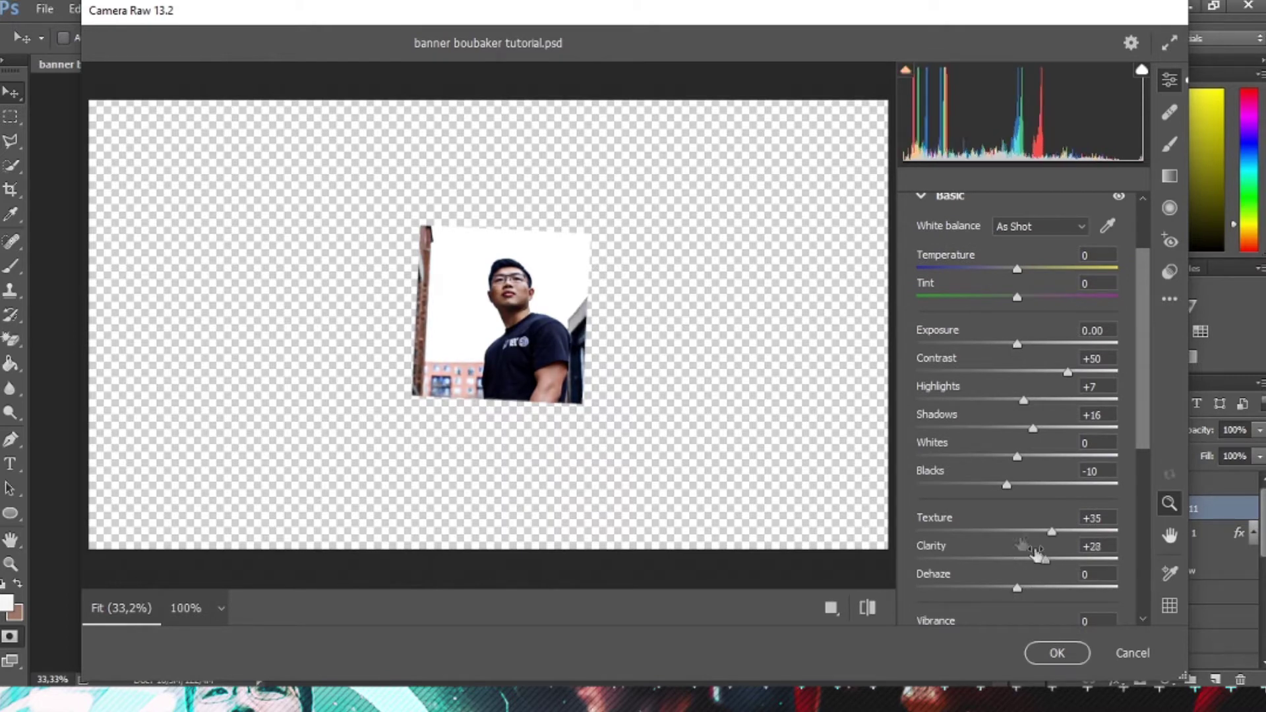
mouse_move(1007, 485)
mouse_down()
mouse_move(980, 483)
mouse_move(1054, 483)
mouse_move(1022, 484)
mouse_up()
mouse_move(1049, 367)
mouse_down()
mouse_move(981, 404)
mouse_move(1002, 400)
mouse_up()
drag(1017, 456, 962, 452)
key(Return)
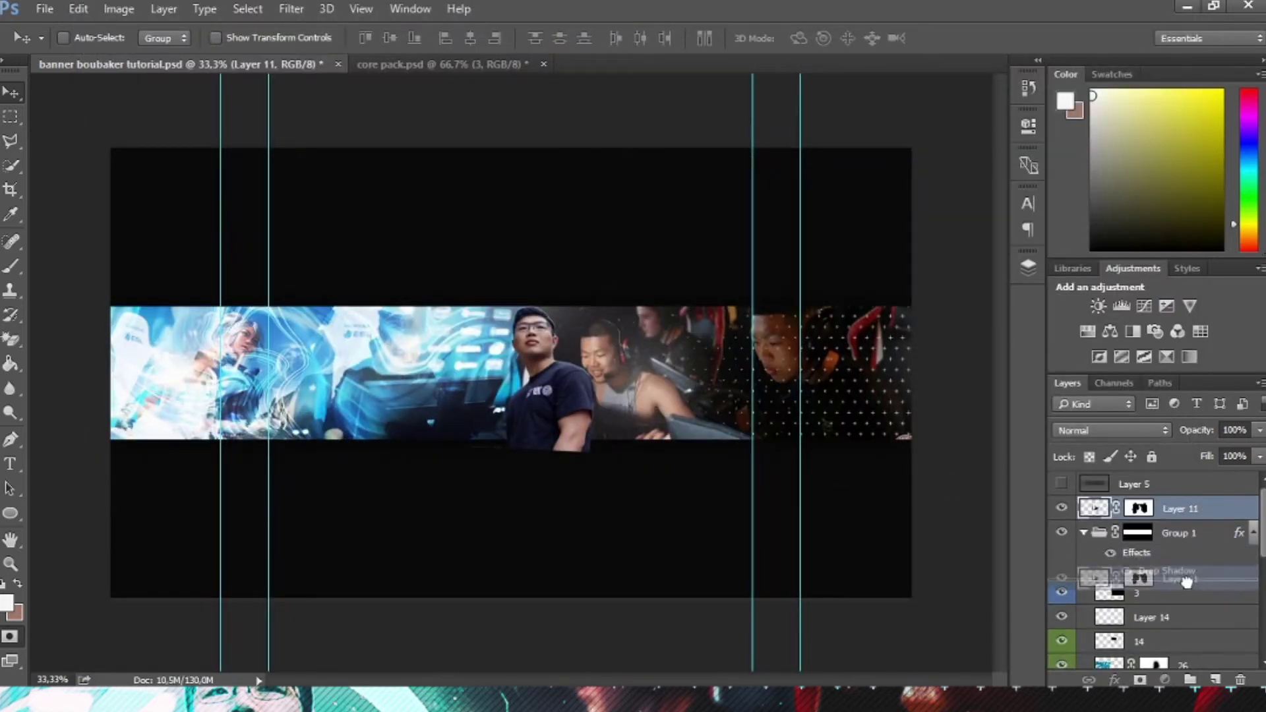
Step: Move Layer 11 into Group 1 and set a soft 188 px brush
drag(1199, 525, 1190, 587)
click(11, 266)
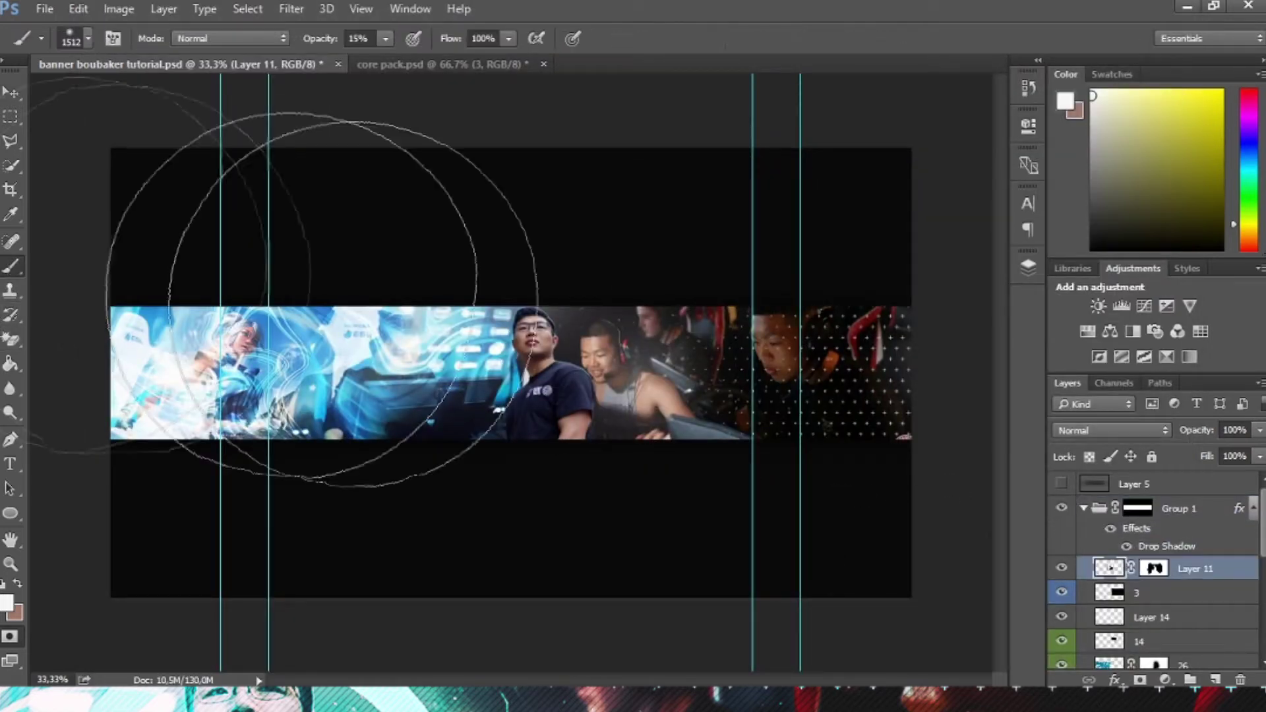
key(ctrl+plus)
key(ctrl+plus)
click(88, 39)
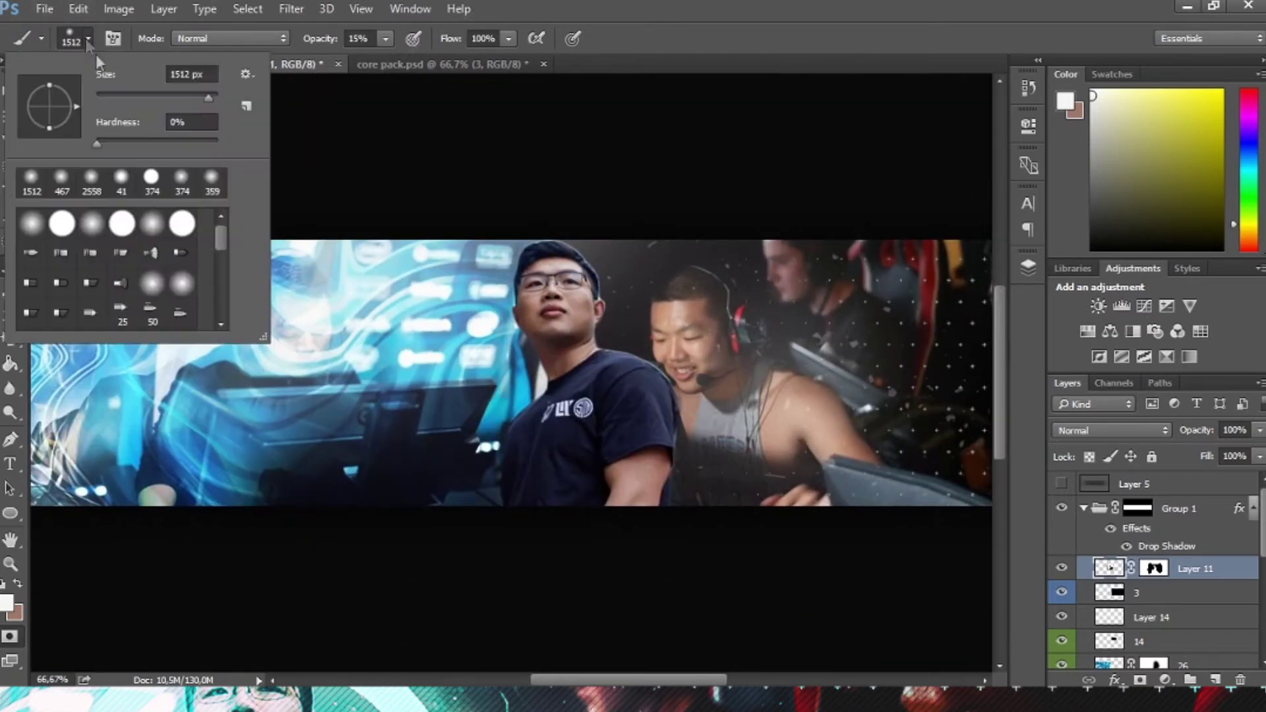
drag(184, 99, 182, 99)
click(501, 356)
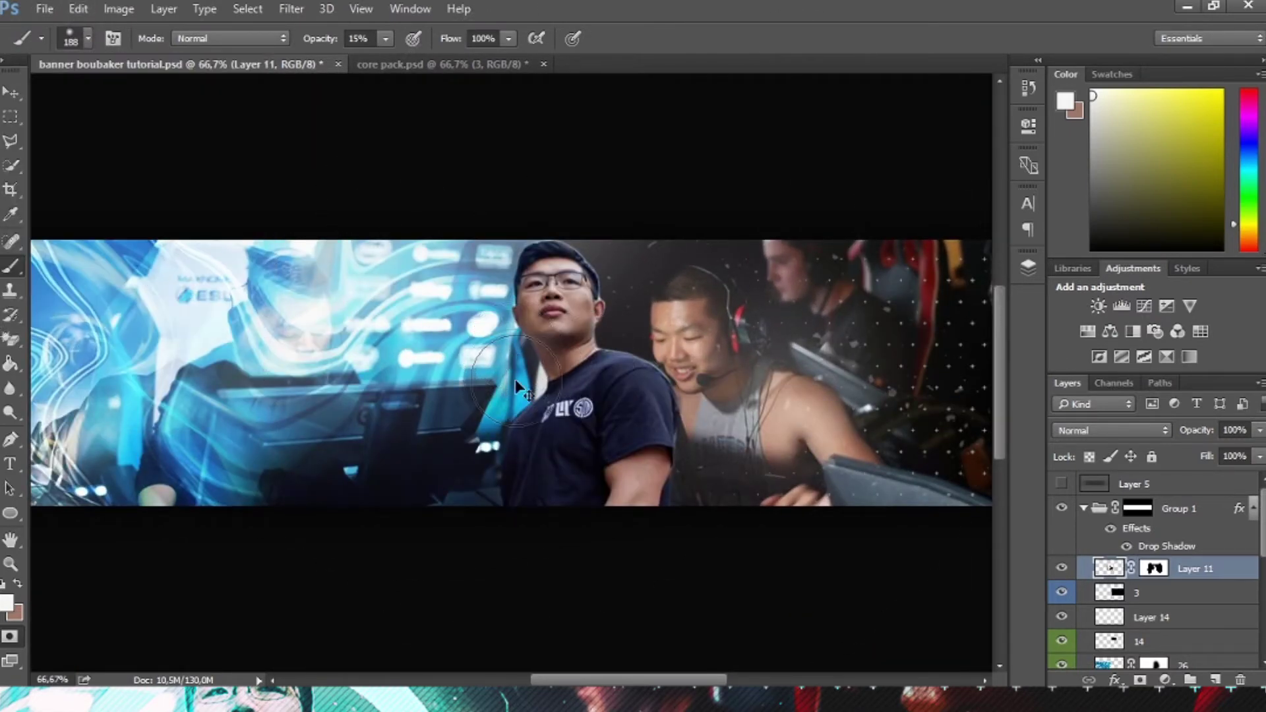
Step: Add an Exposure adjustment at about -1.04 exposure, 0.51 gamma, inverted mask painted around the shoulder
double_click(1168, 303)
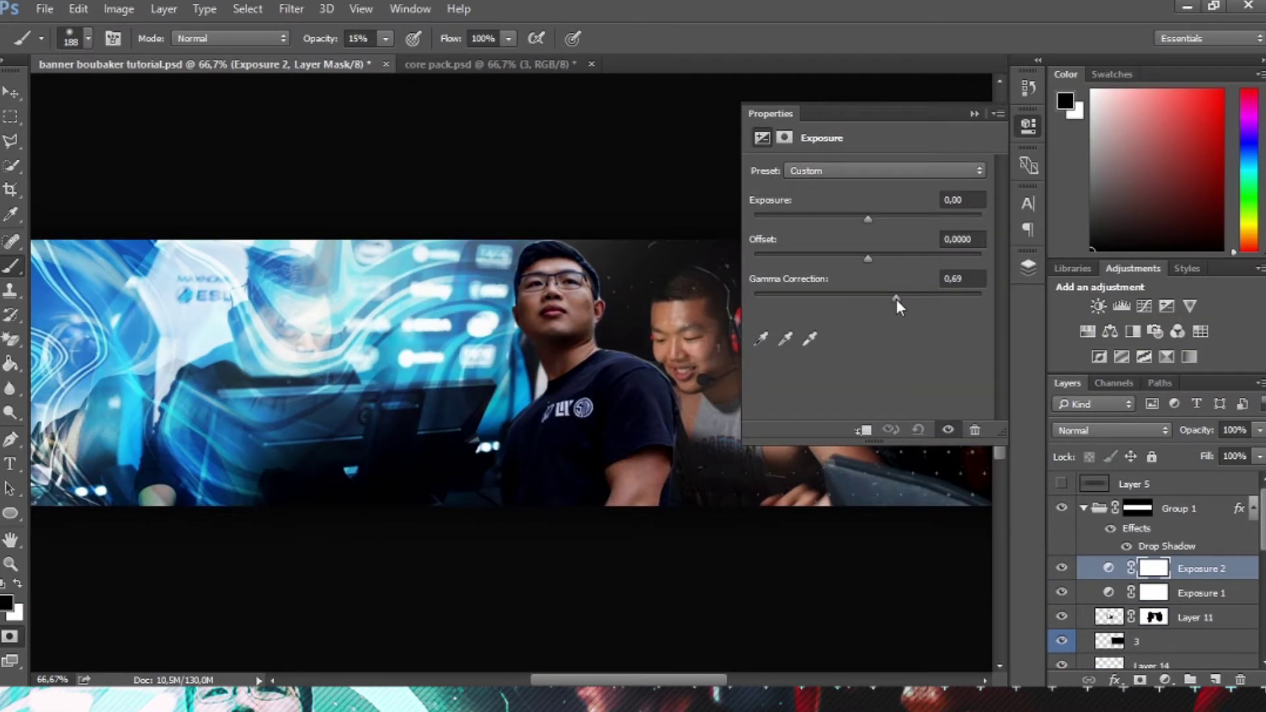
drag(860, 215, 849, 212)
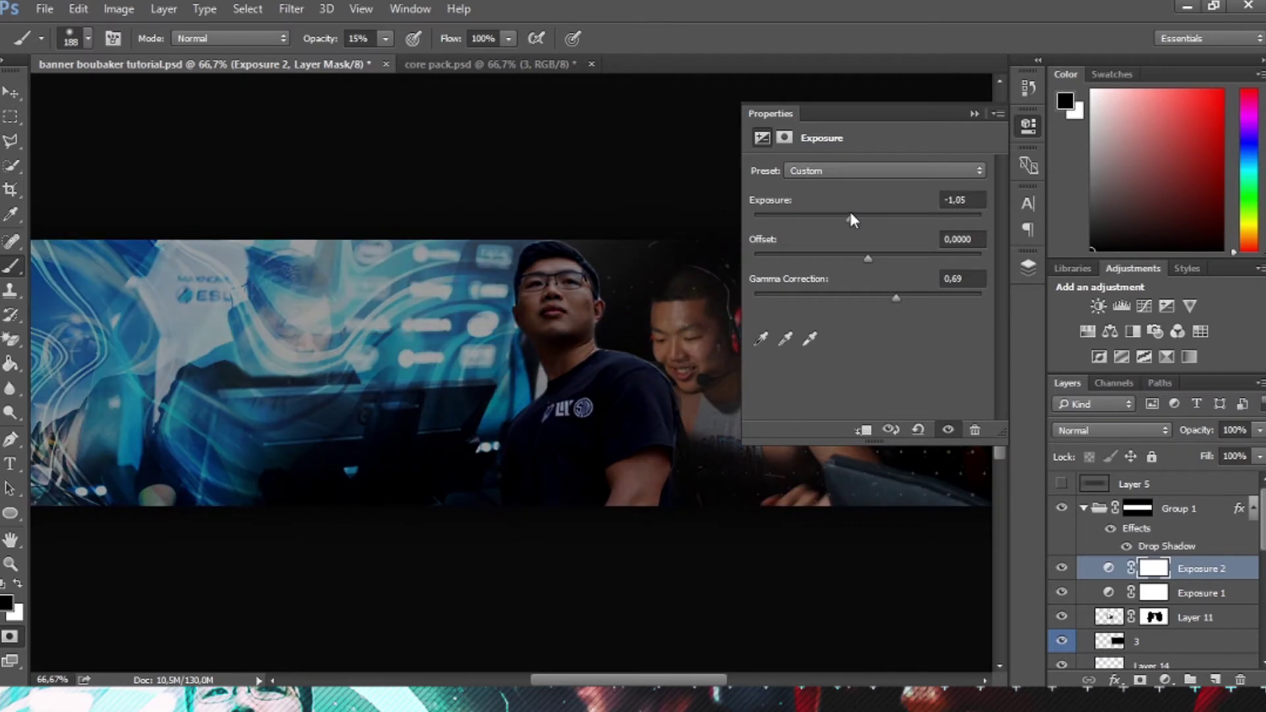
drag(896, 297, 912, 297)
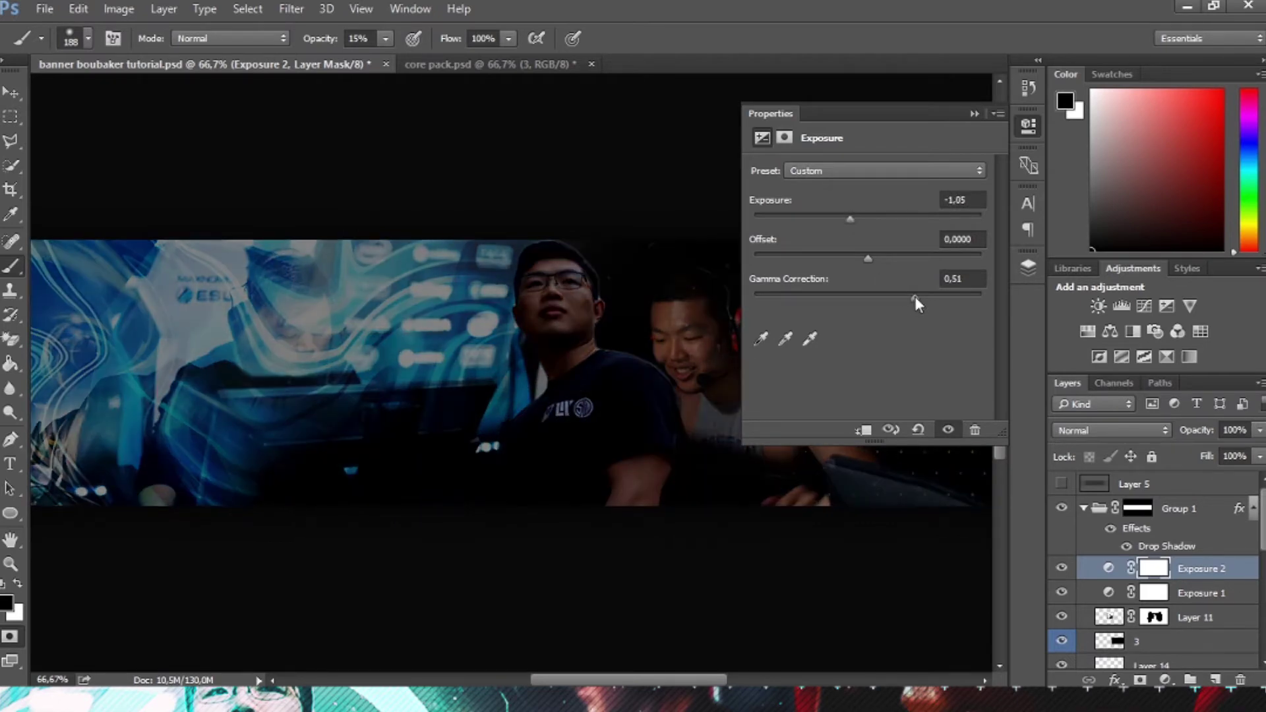
key(ctrl+i)
key(x)
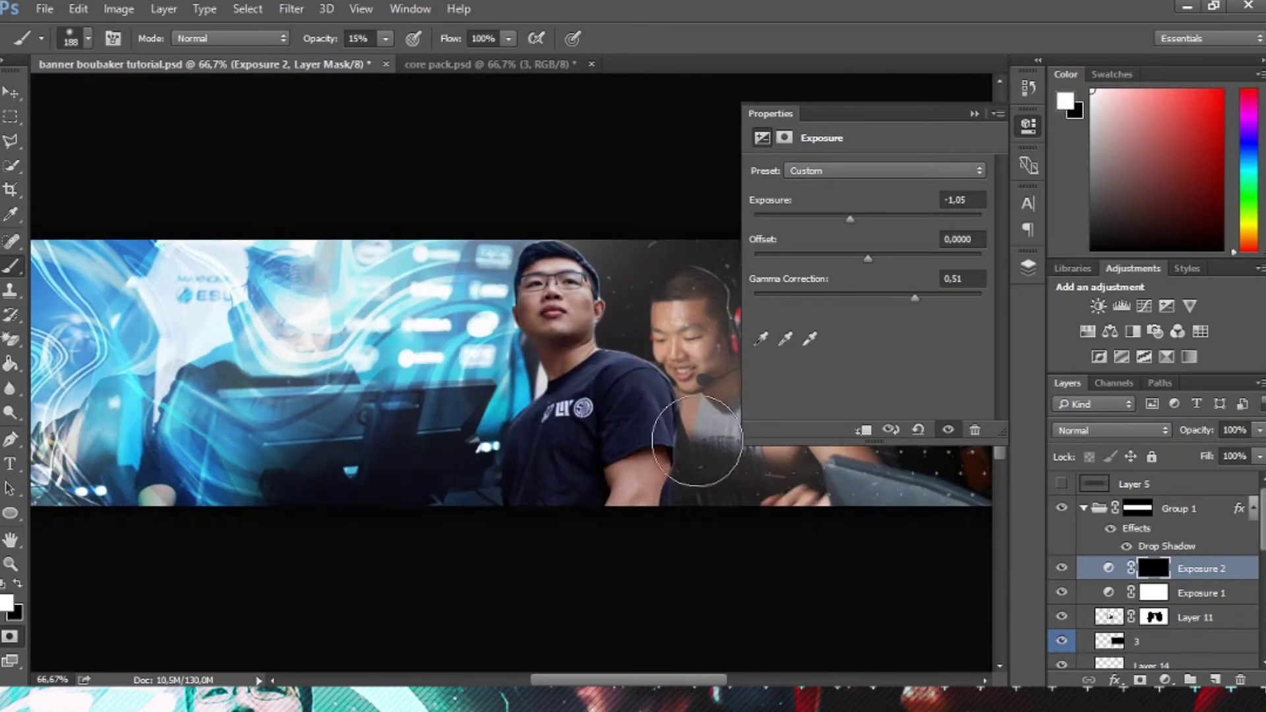
drag(697, 440, 681, 417)
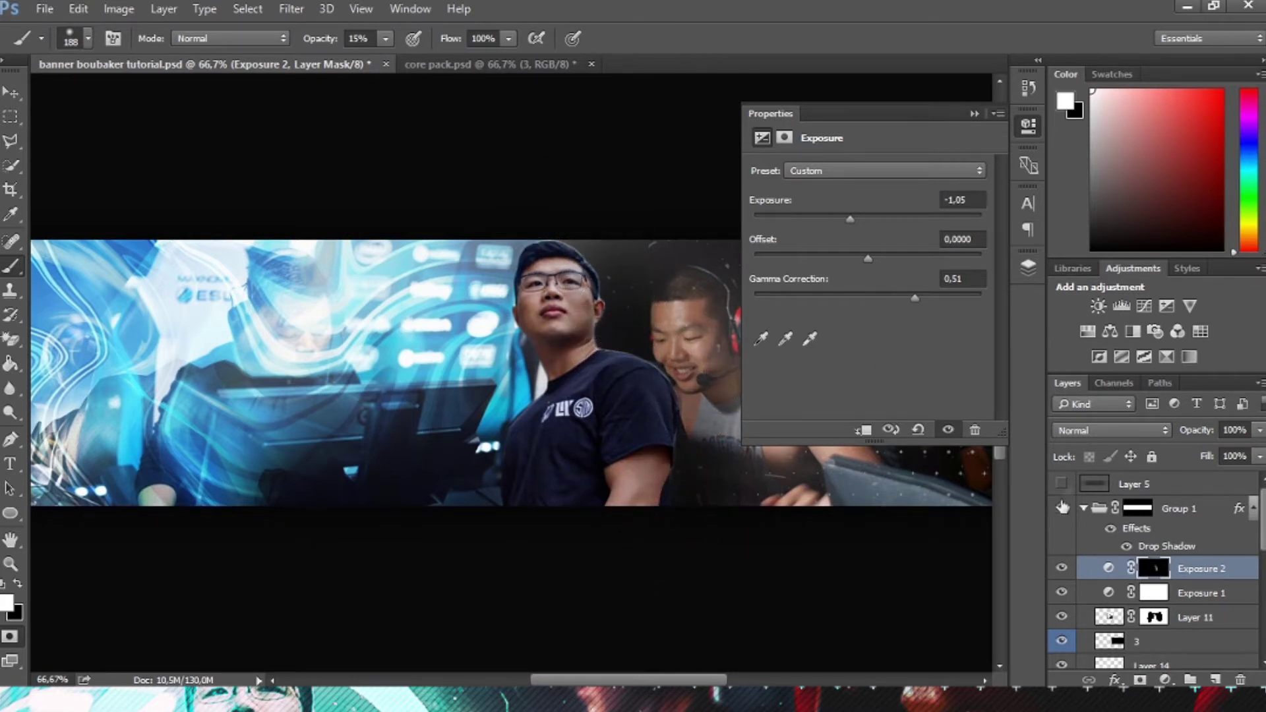
Step: Clip both Exposure adjustments to Layer 11 and target Exposure 2's mask
click(1180, 593)
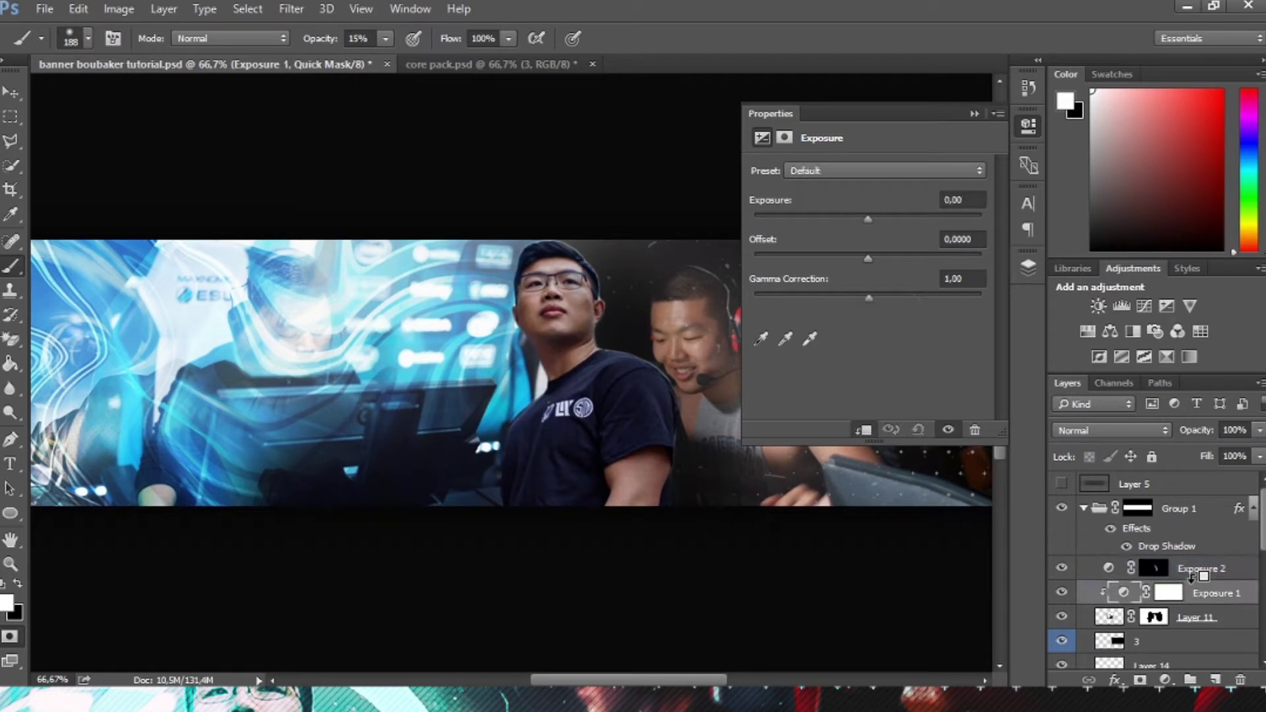
key(ctrl+alt+g)
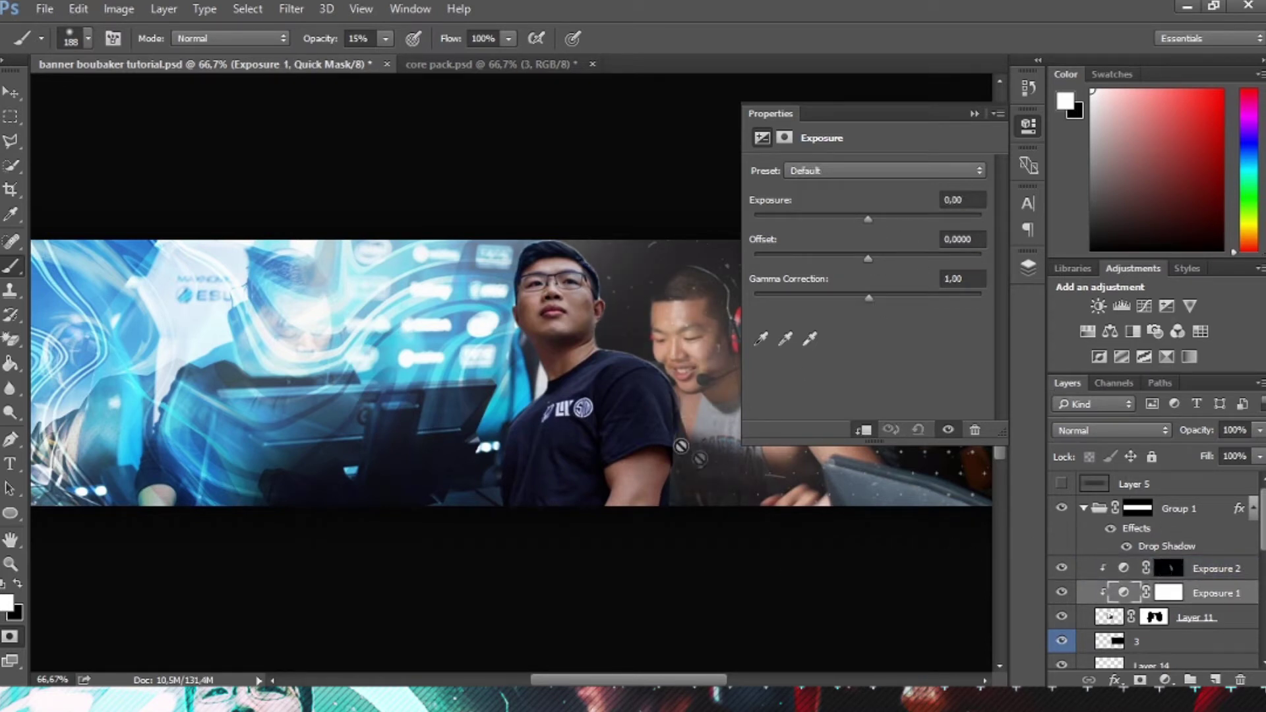
click(1187, 568)
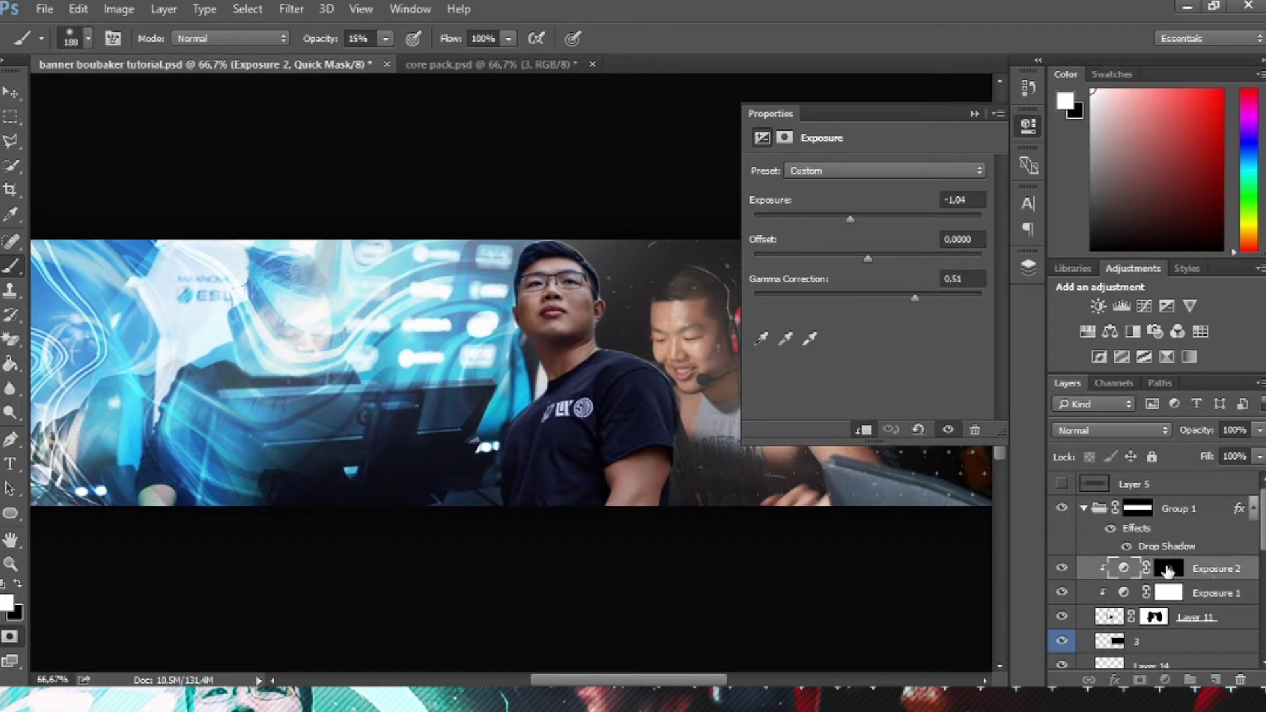
alt+click(1096, 561)
click(974, 113)
click(613, 383)
key(Return)
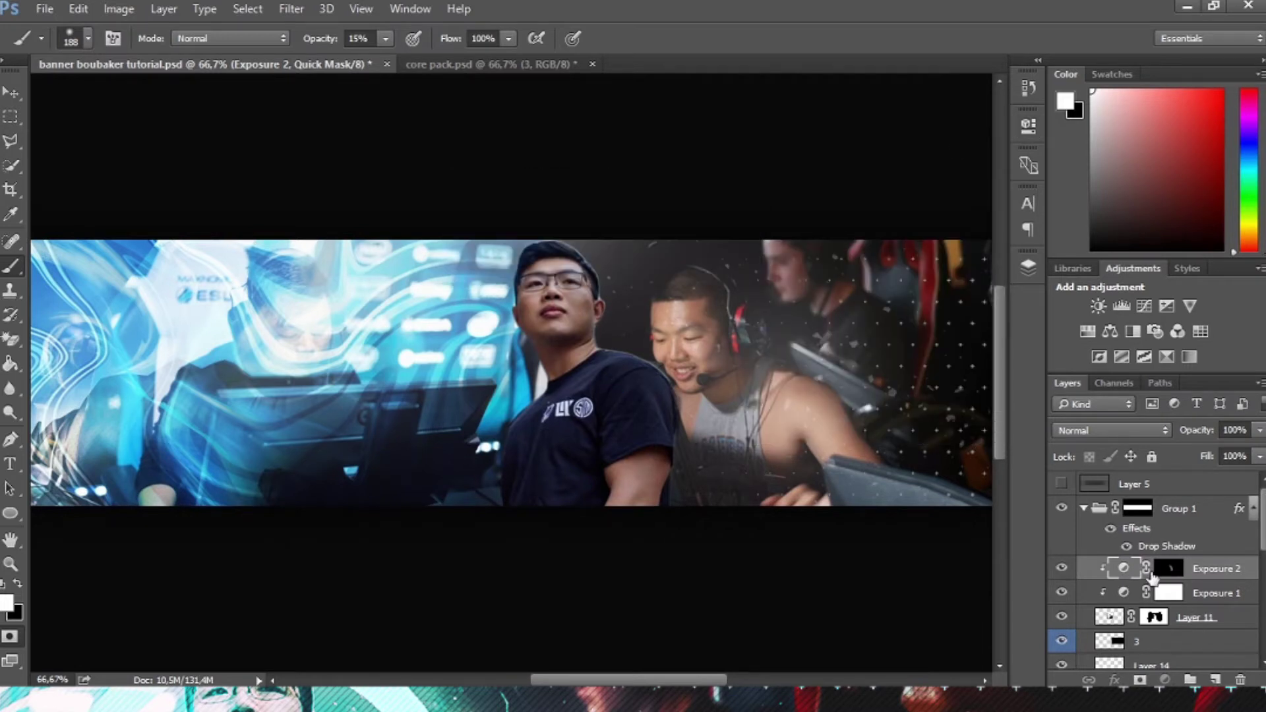
double_click(1171, 570)
click(1186, 568)
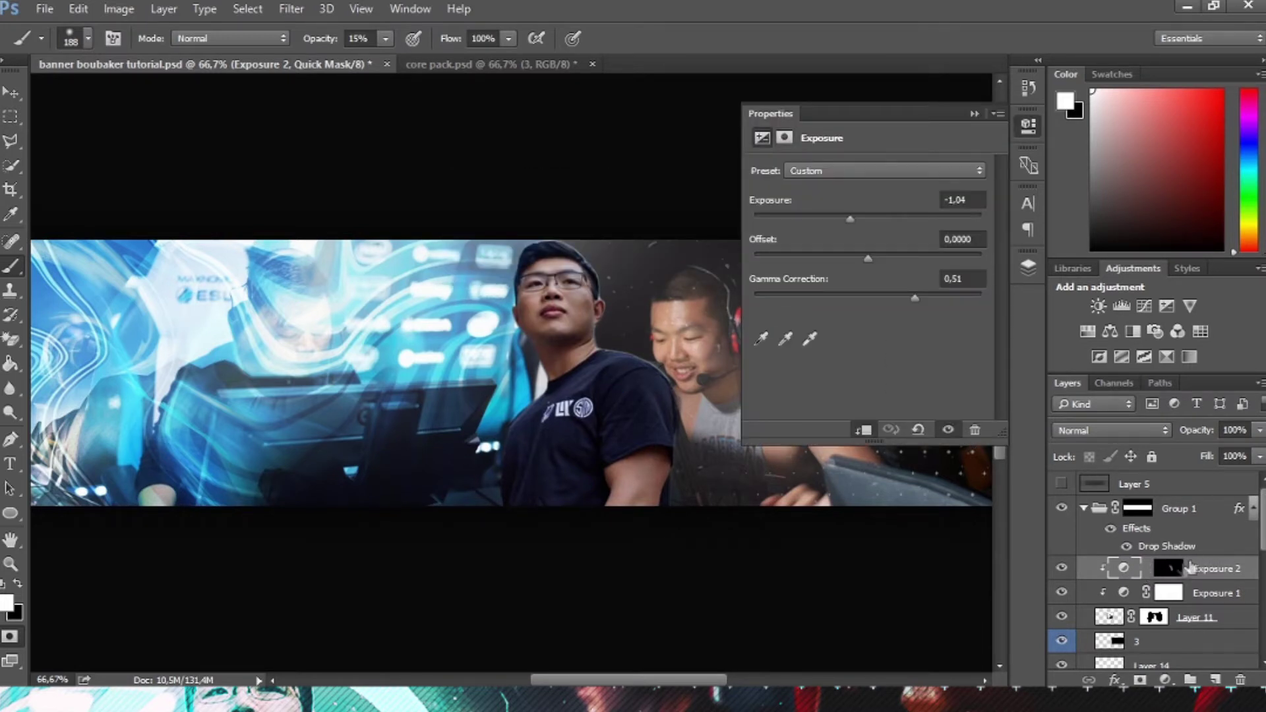
click(1163, 572)
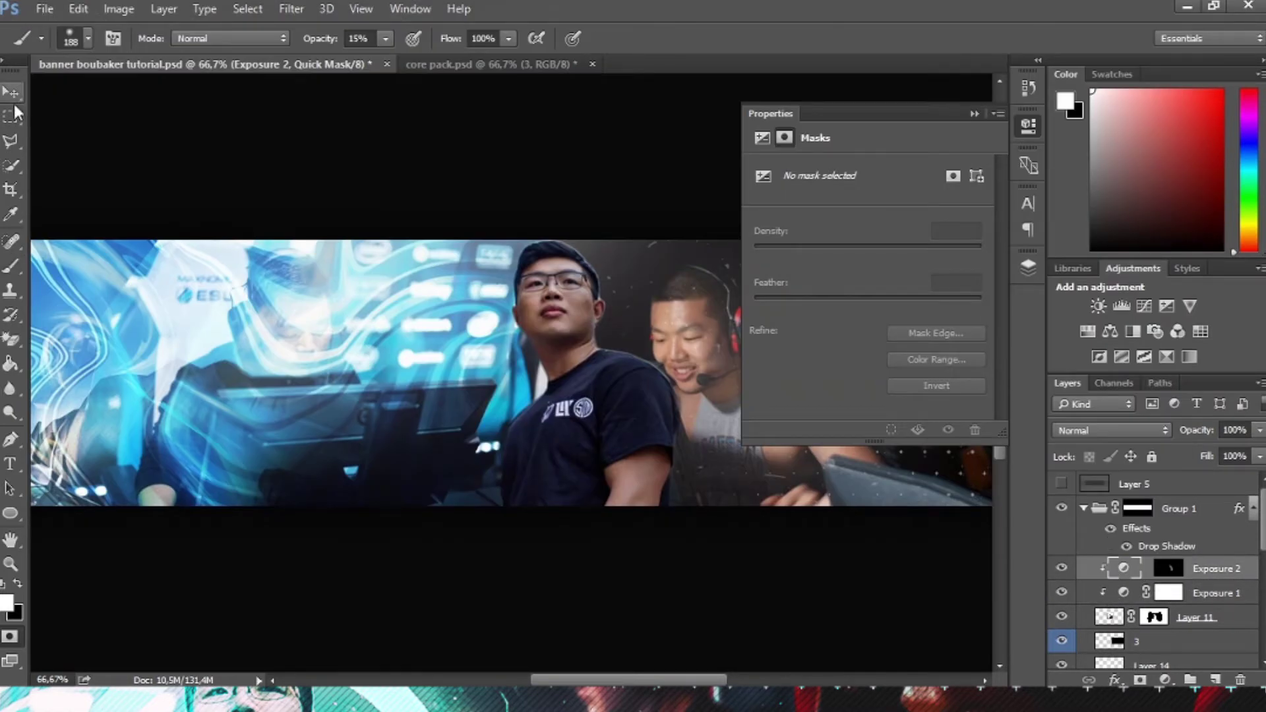
Step: Replace Exposure 2 with a new Exposure adjustment, inverted mask, clipped to the photo
key(v)
click(535, 334)
key(Return)
key(Delete)
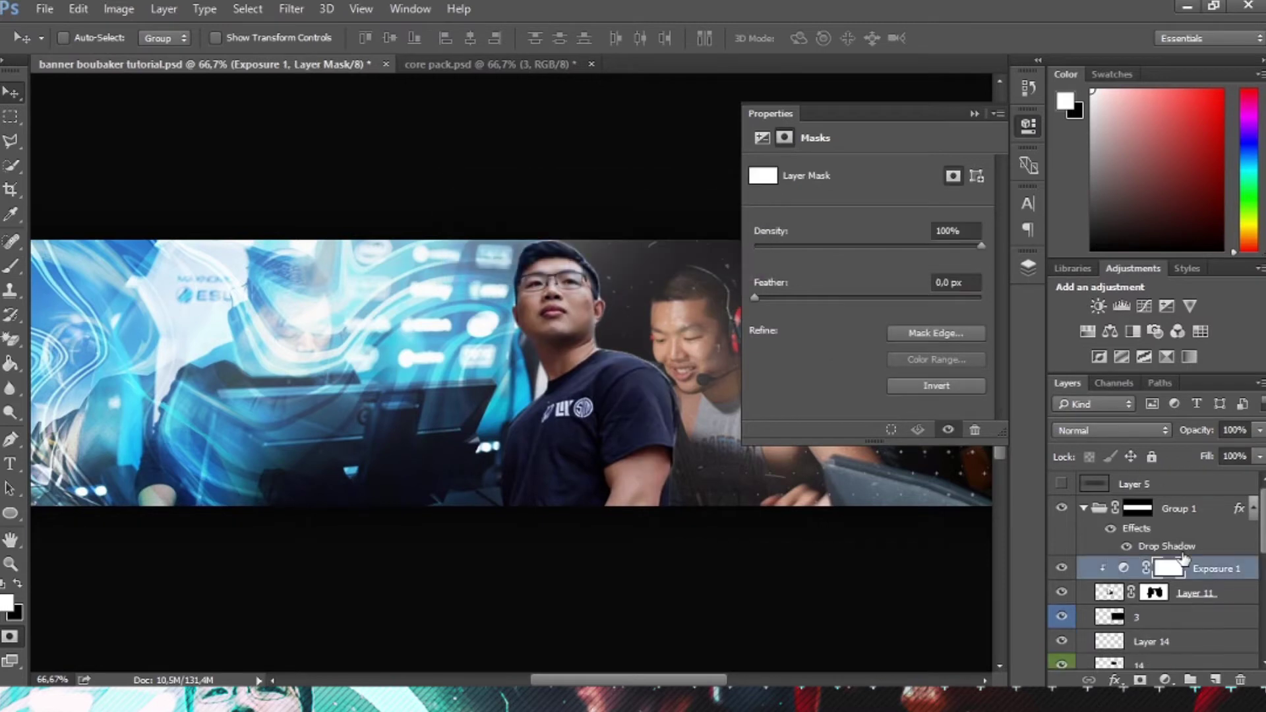
click(1166, 306)
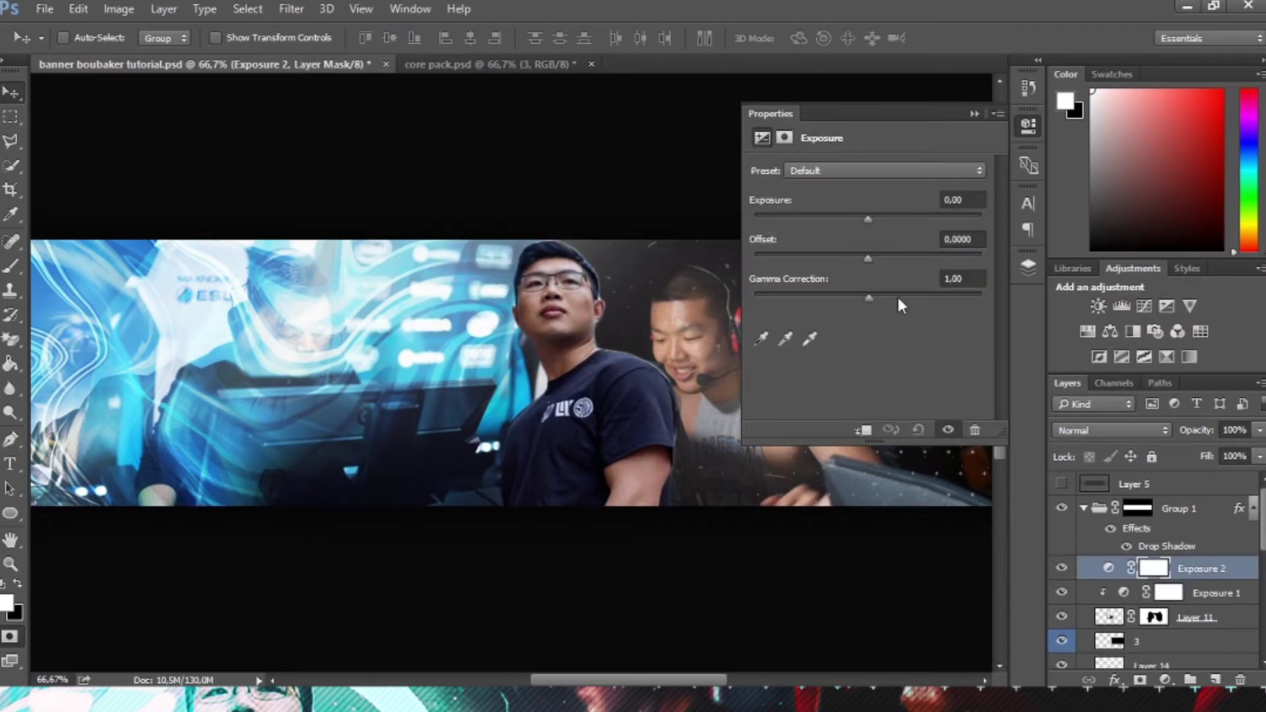
drag(868, 293, 911, 296)
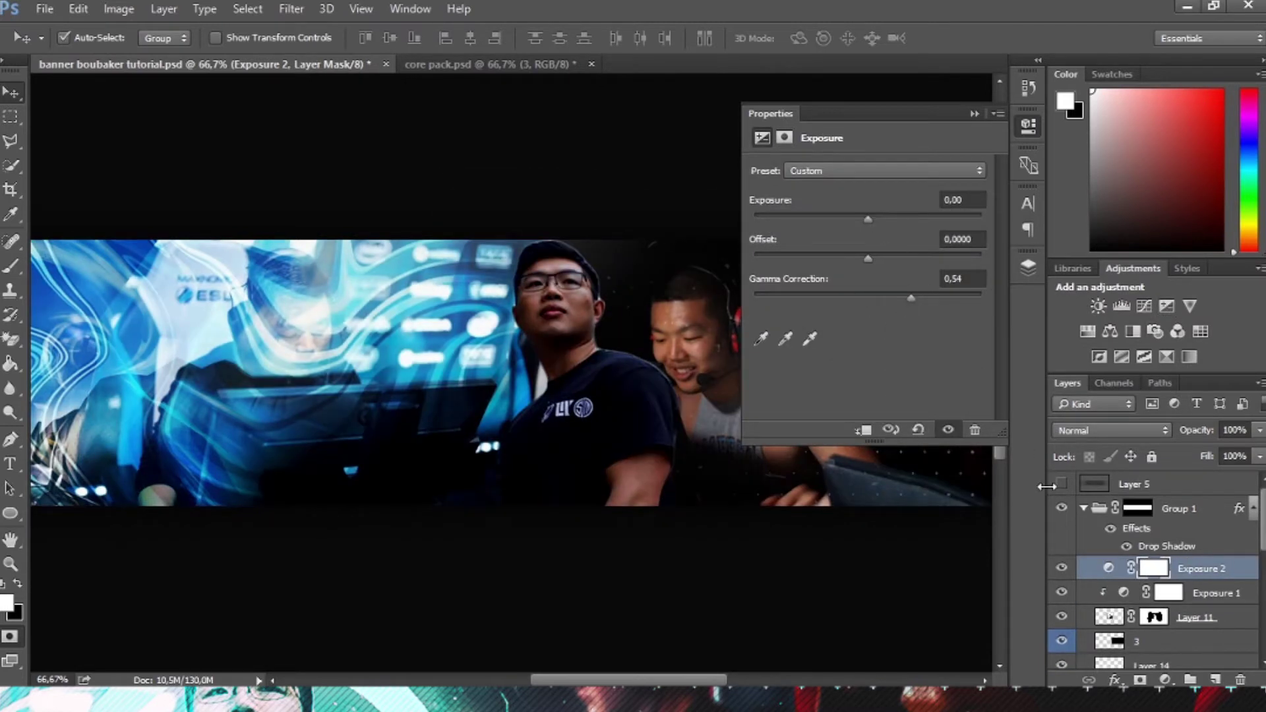
key(ctrl+i)
alt+click(1187, 582)
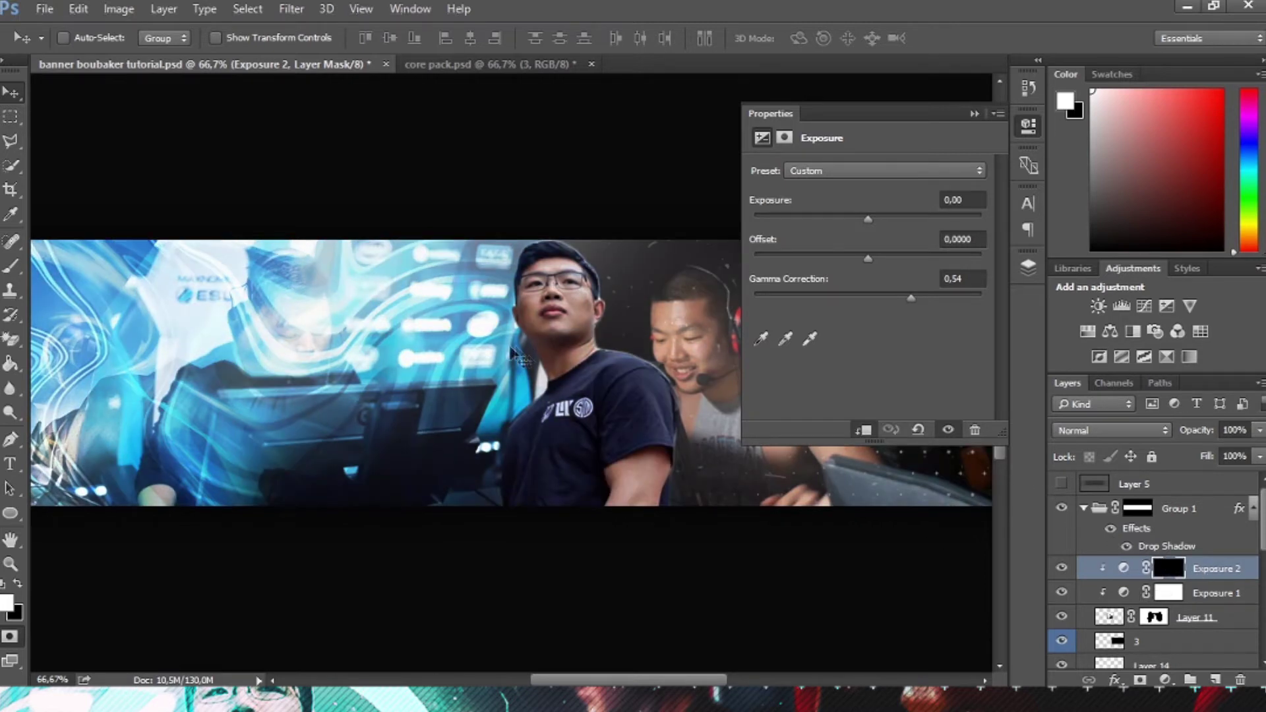
Step: Paint shadow around the second man's face and shirt, with exposure -0.39 and gamma 0.46
click(3, 273)
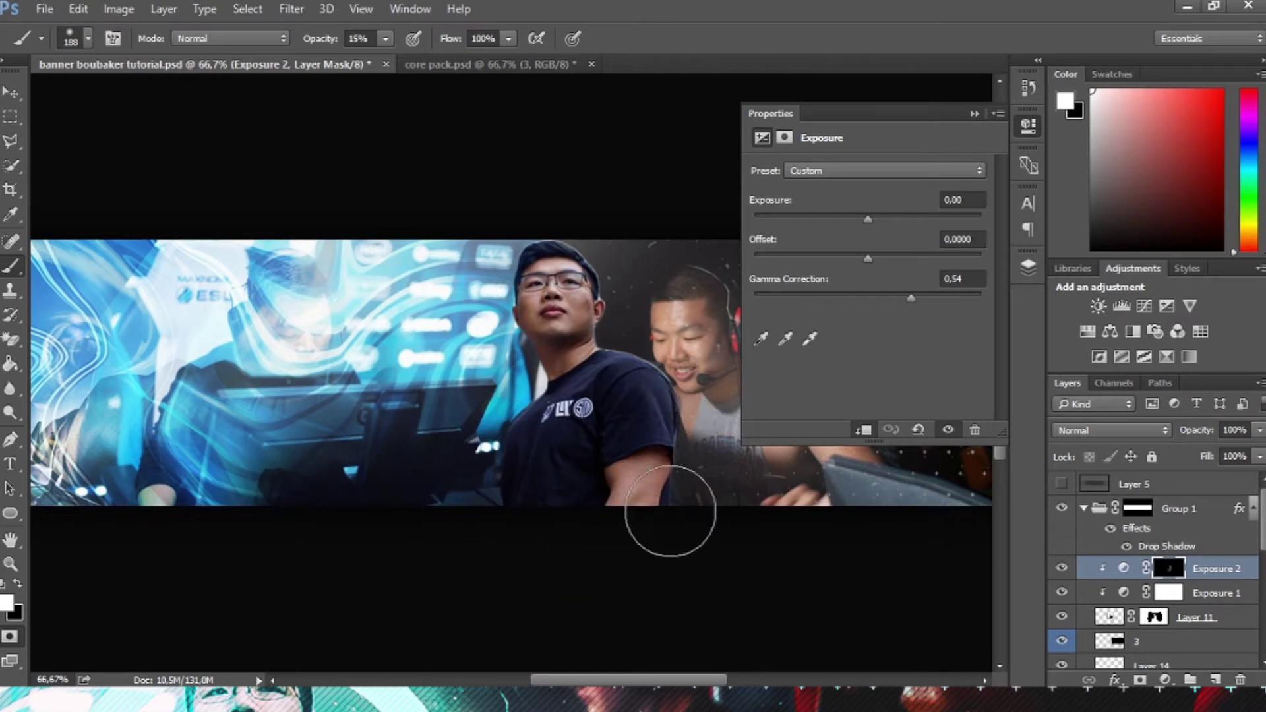
mouse_move(659, 382)
mouse_down()
mouse_move(634, 343)
mouse_move(636, 282)
mouse_move(670, 311)
mouse_up()
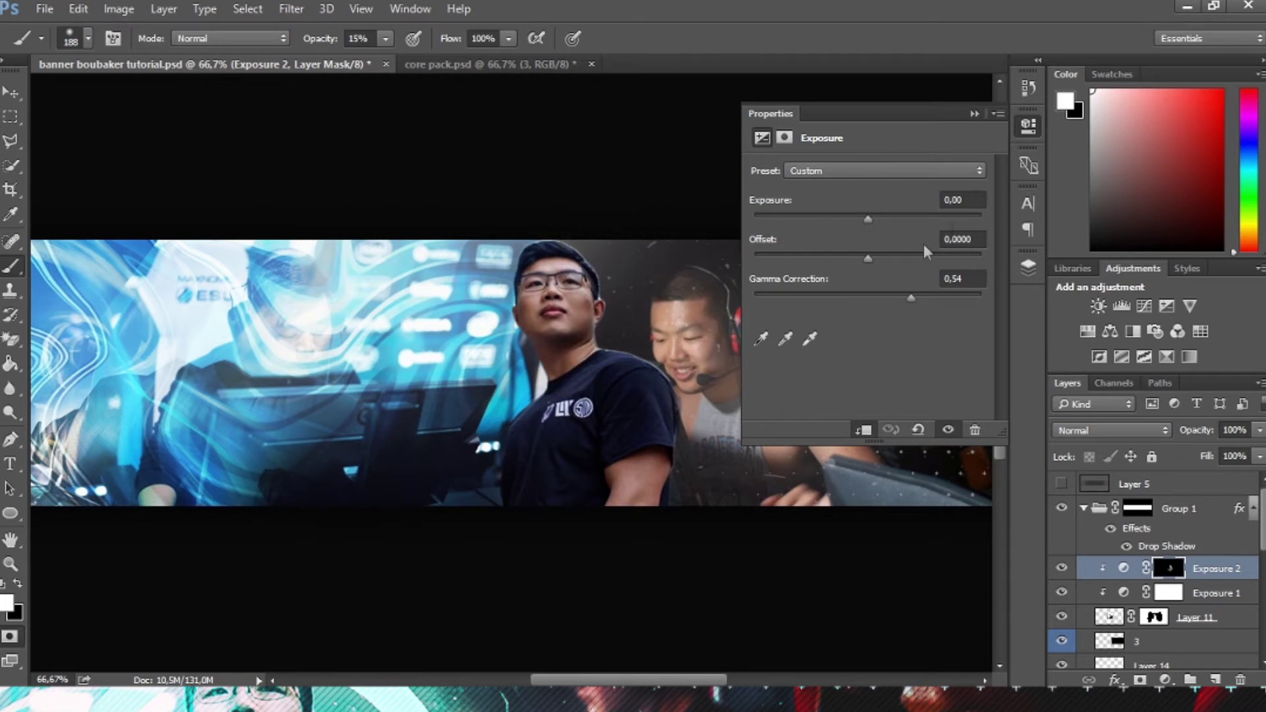
drag(866, 219, 854, 216)
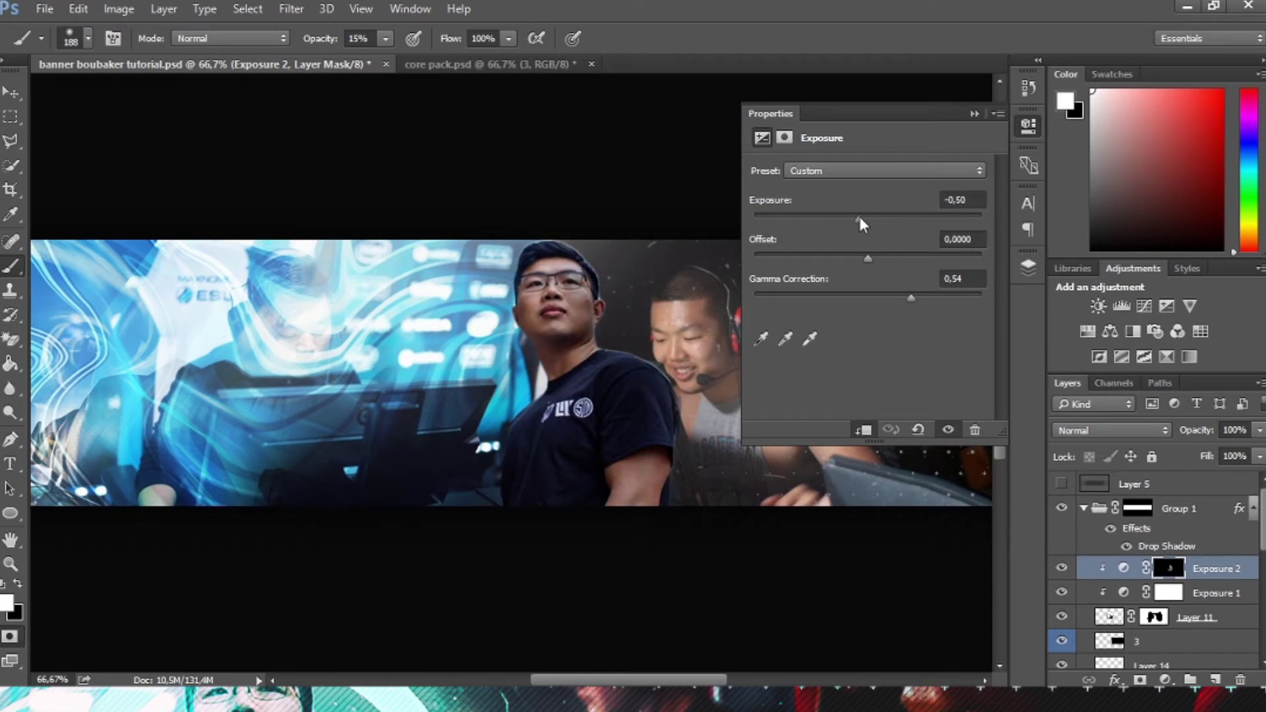
drag(924, 298, 920, 298)
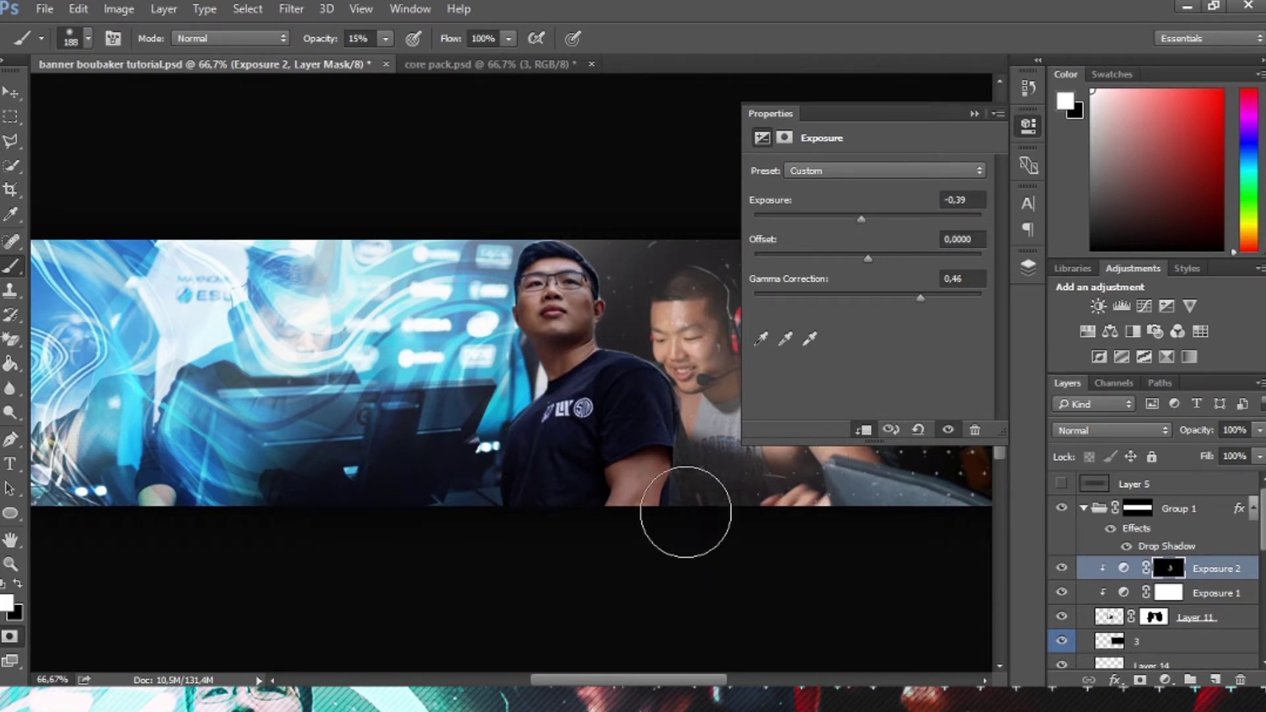
mouse_move(670, 449)
mouse_down()
mouse_move(580, 517)
mouse_move(622, 467)
mouse_up()
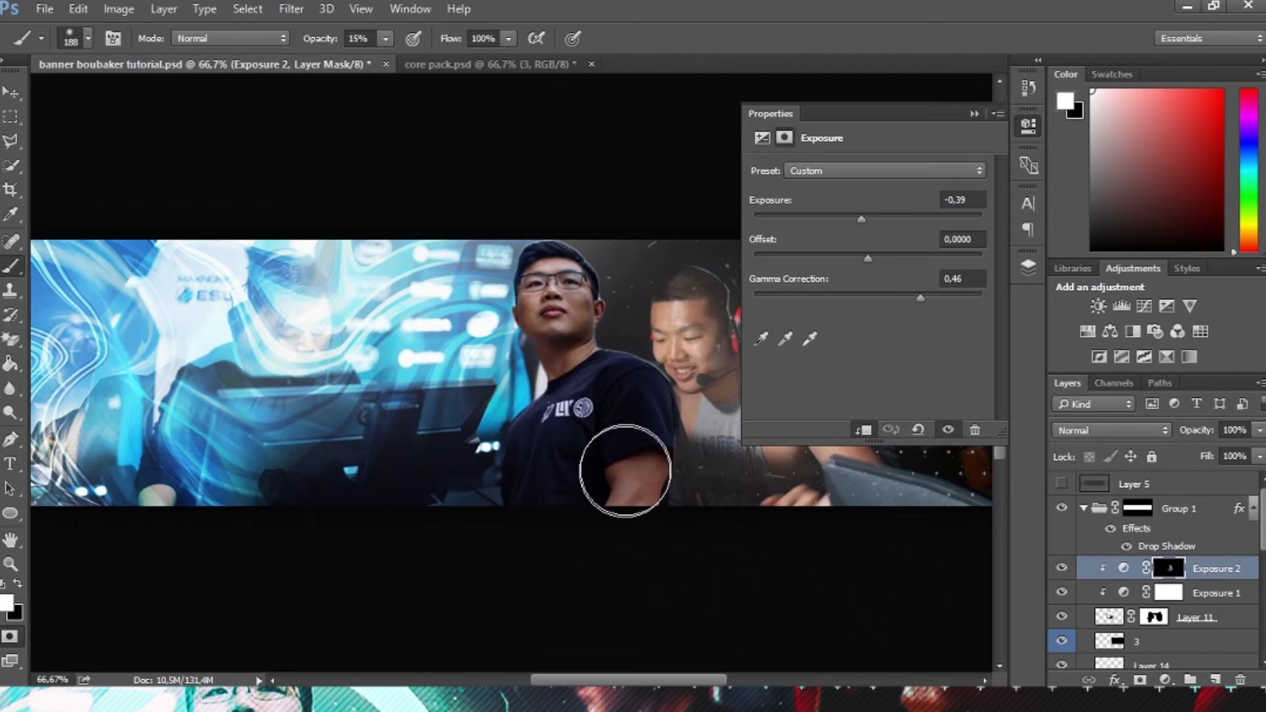
click(1170, 591)
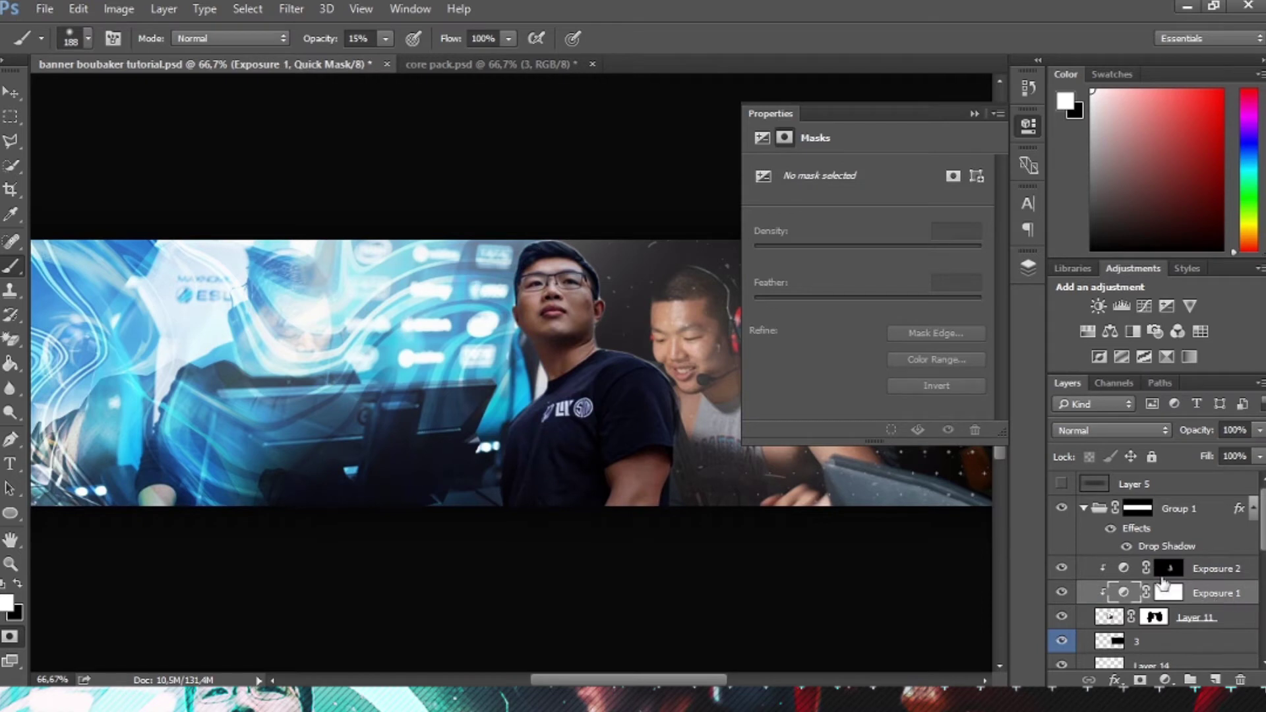
Step: Add a third Exposure adjustment brightened to +2.48 and invert its mask to hide it
key(Delete)
click(1166, 306)
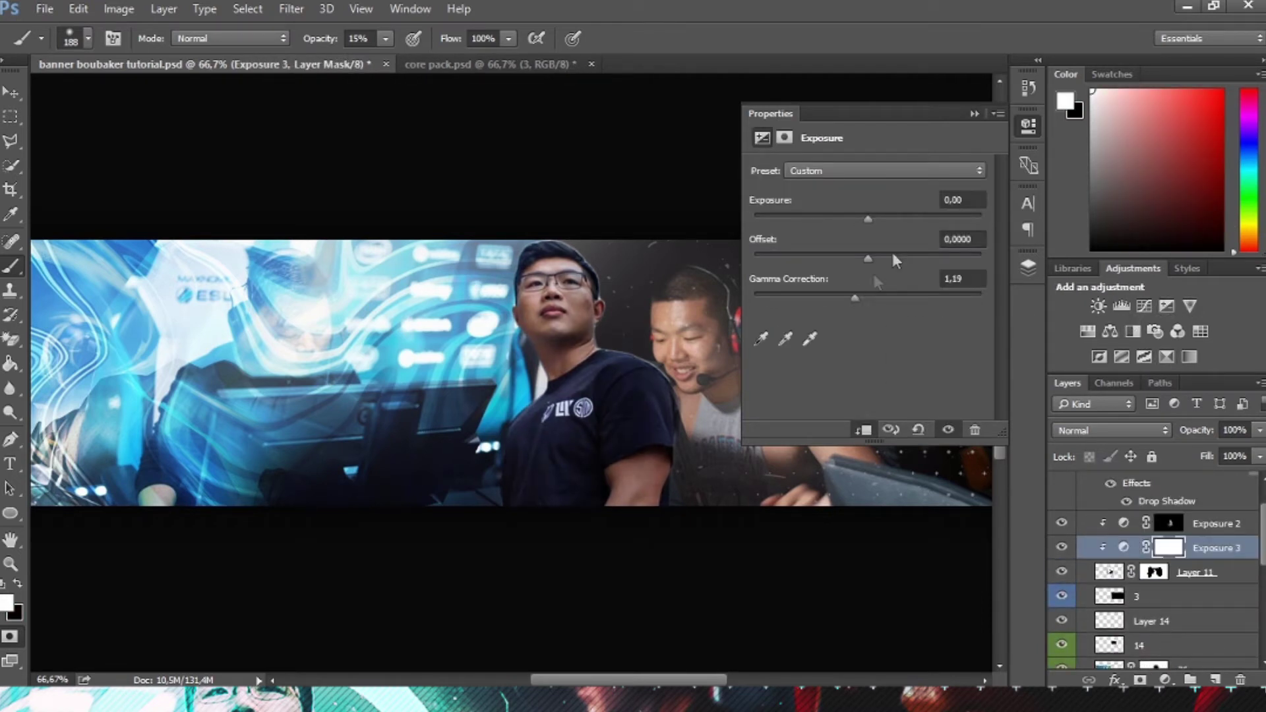
drag(895, 218, 910, 219)
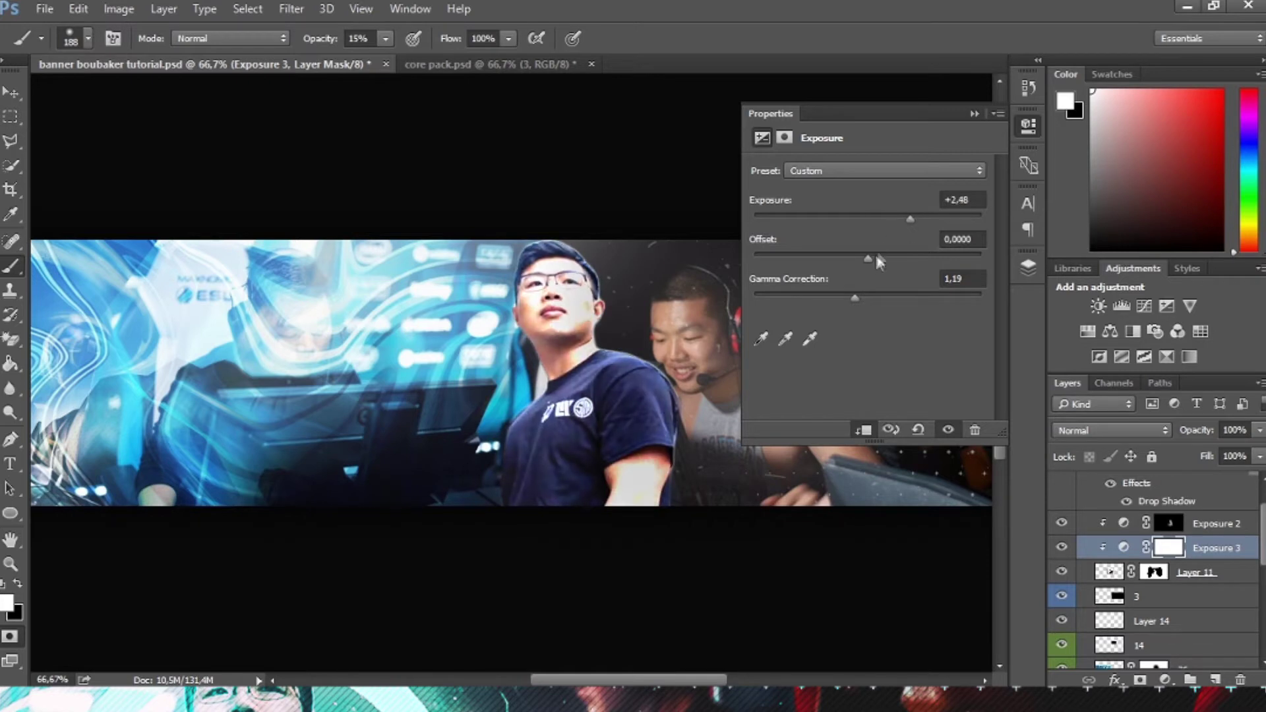
mouse_move(867, 259)
mouse_down()
mouse_move(882, 257)
mouse_move(868, 257)
mouse_move(845, 297)
mouse_up()
key(ctrl+i)
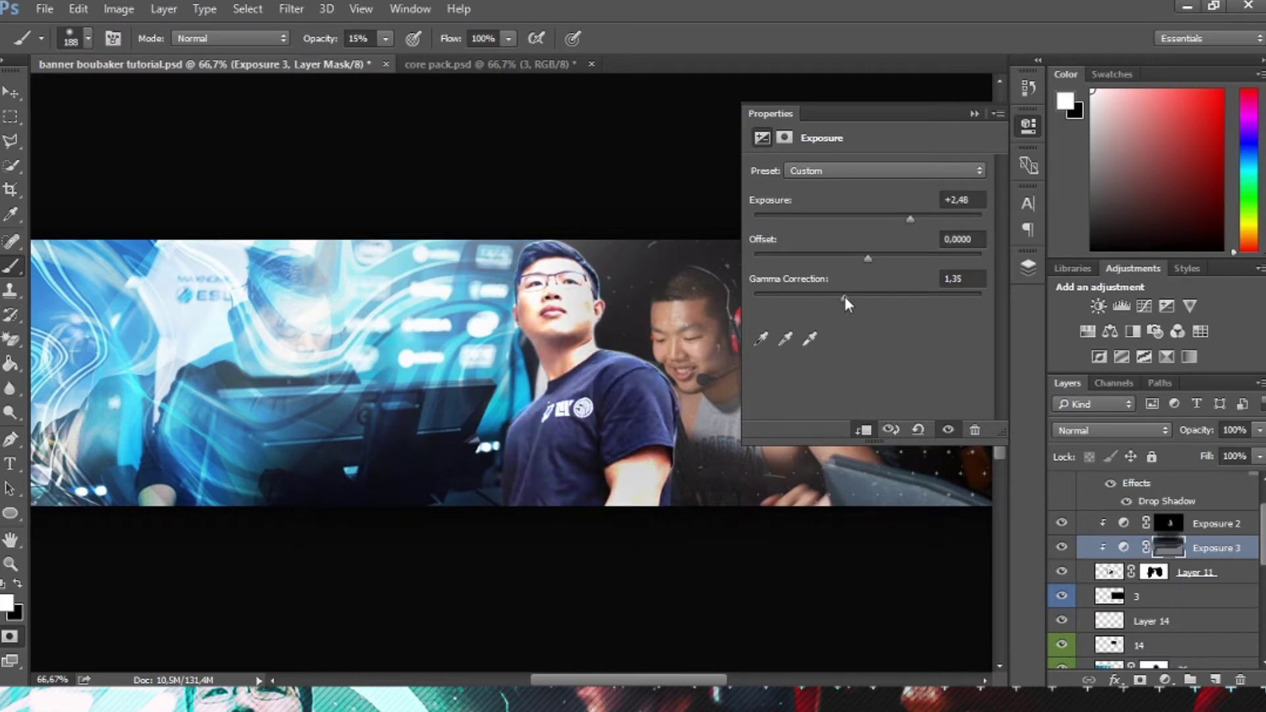
Step: Paint the brightening onto the left man's face and shoulder at 34% brush opacity
drag(491, 257, 507, 379)
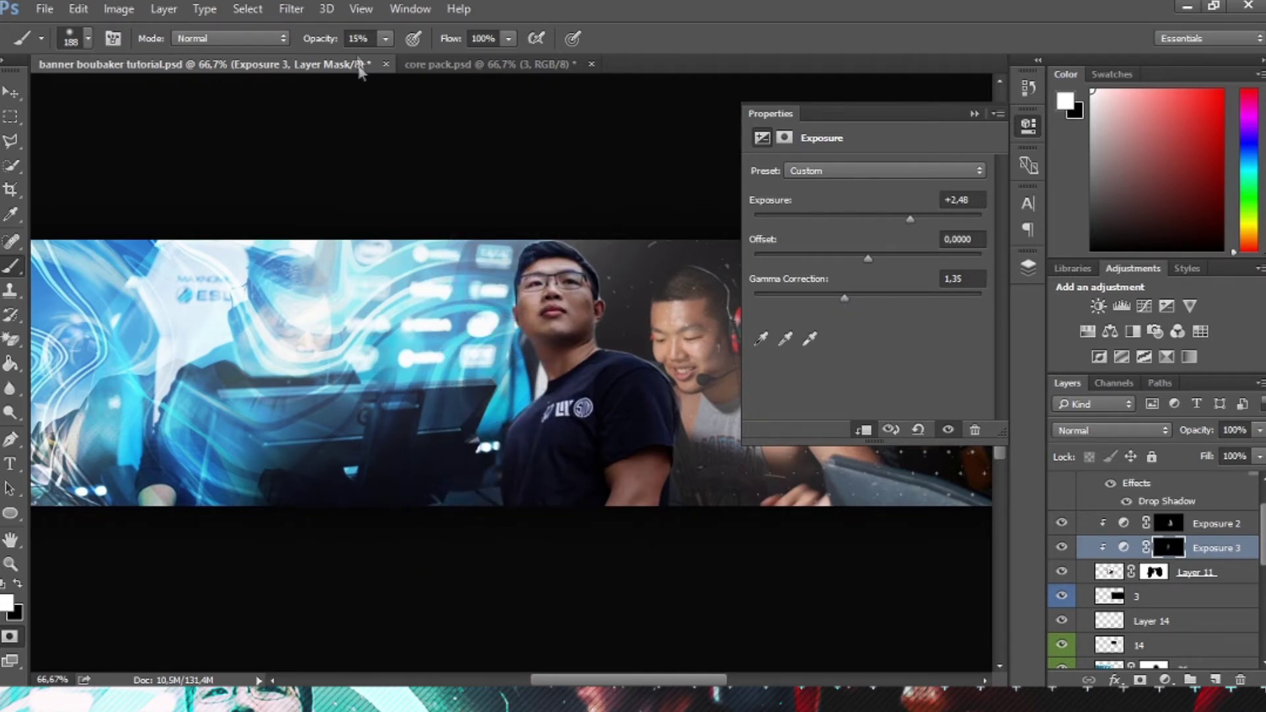
click(386, 38)
drag(400, 60, 406, 60)
drag(509, 224, 493, 369)
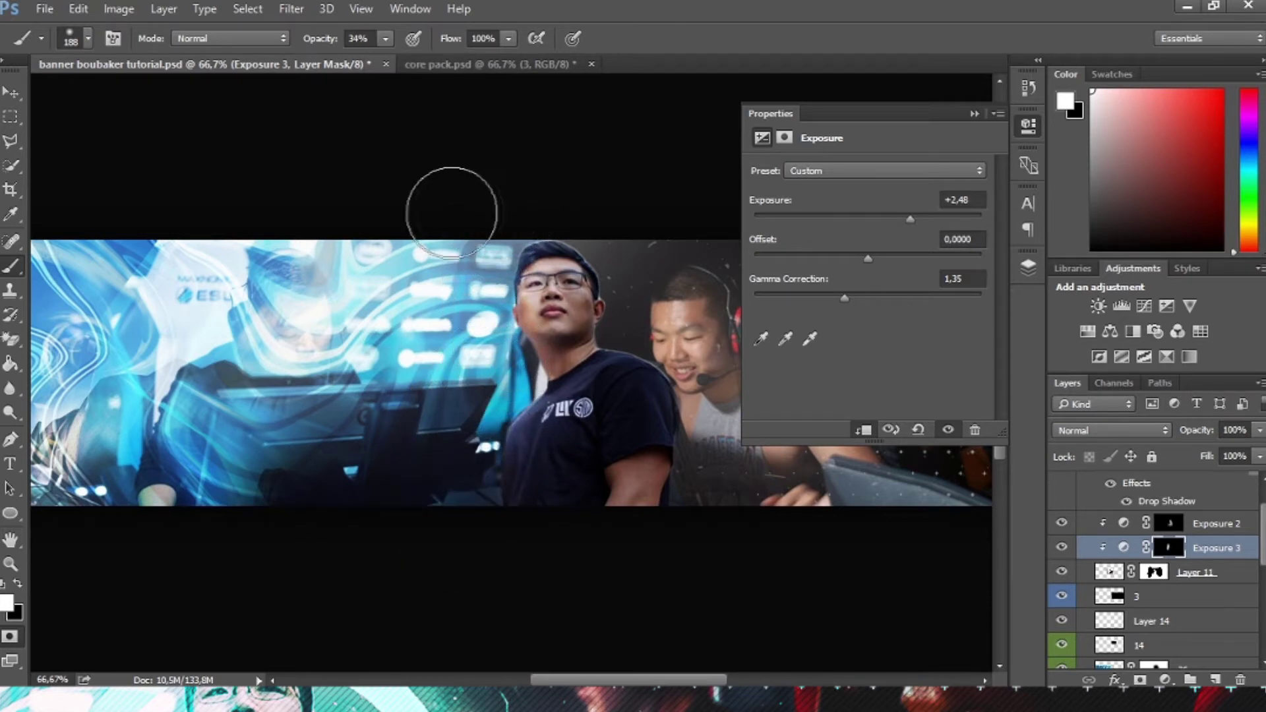
Step: Collapse the Exposure properties and check the brush size while zooming around the banner
key(ctrl+minus)
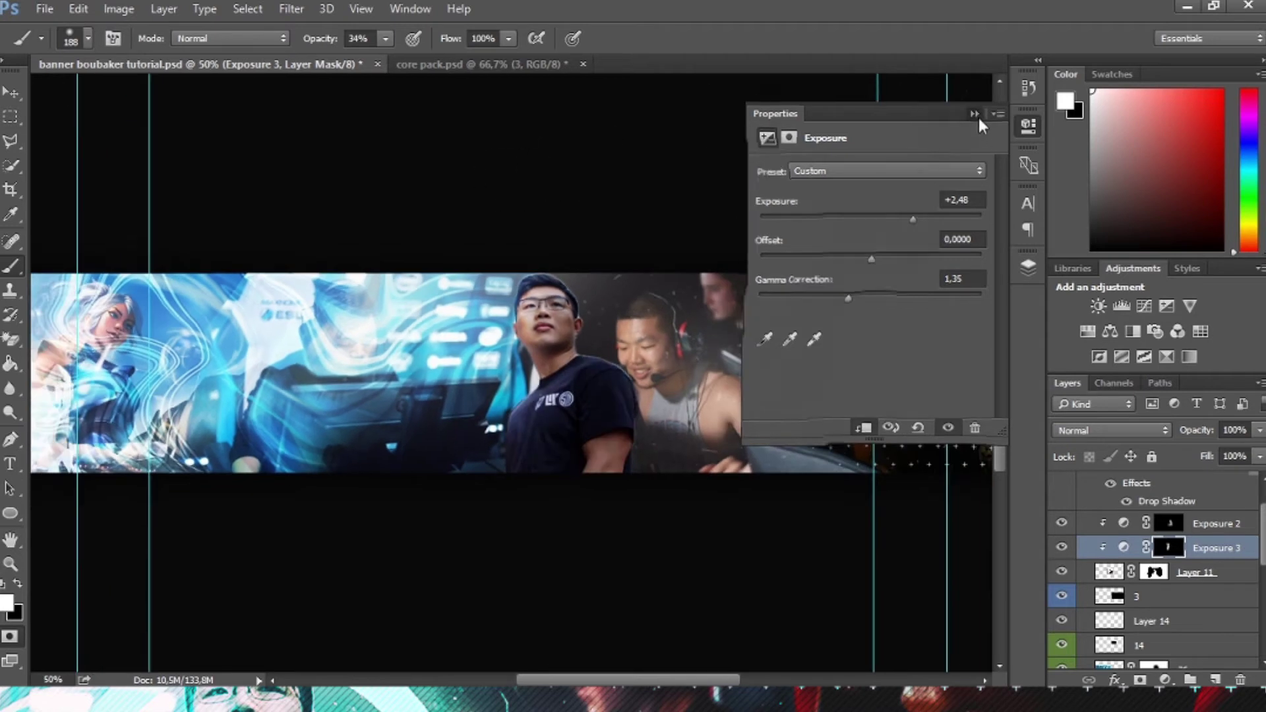
click(976, 114)
click(71, 36)
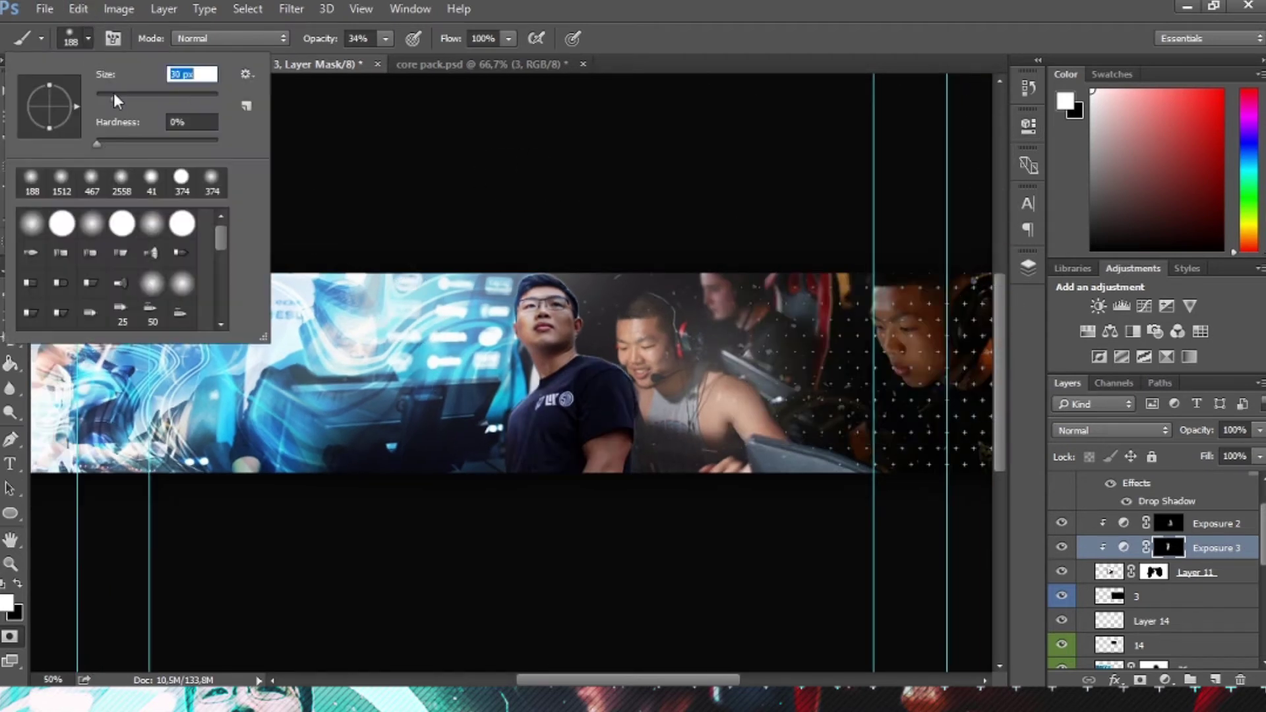
key(Return)
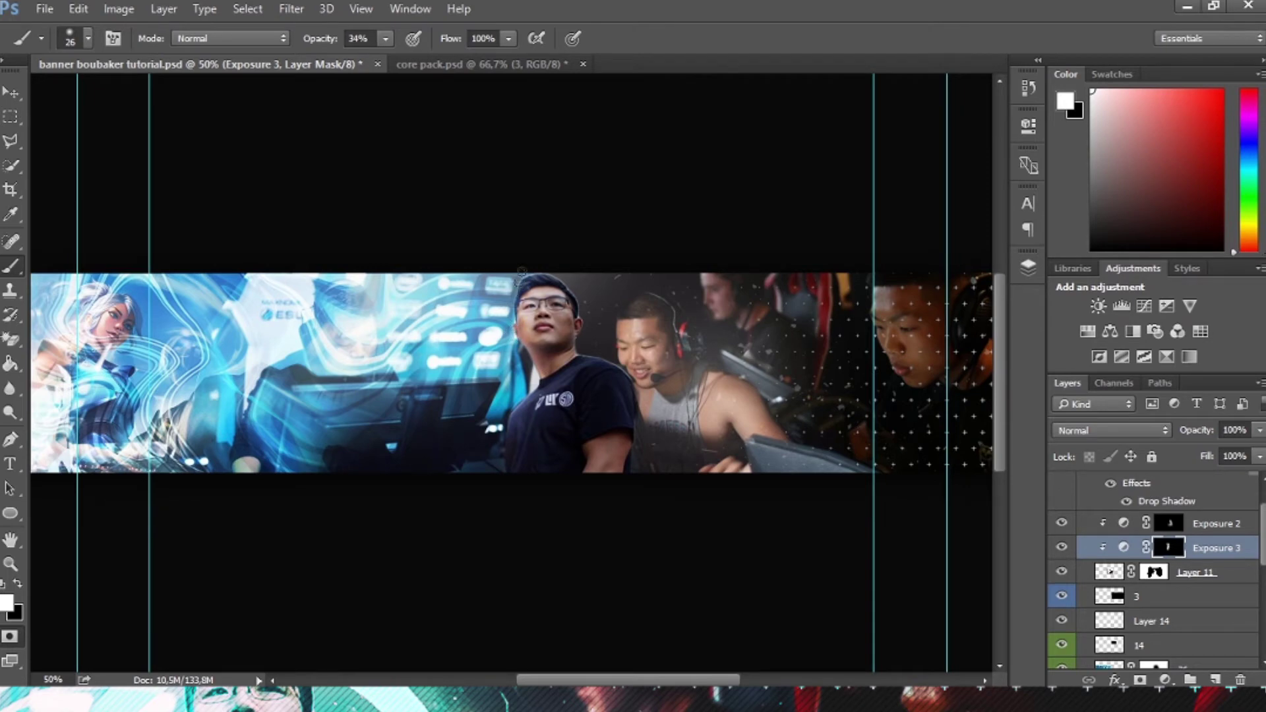
key(ctrl+plus)
key(ctrl+plus)
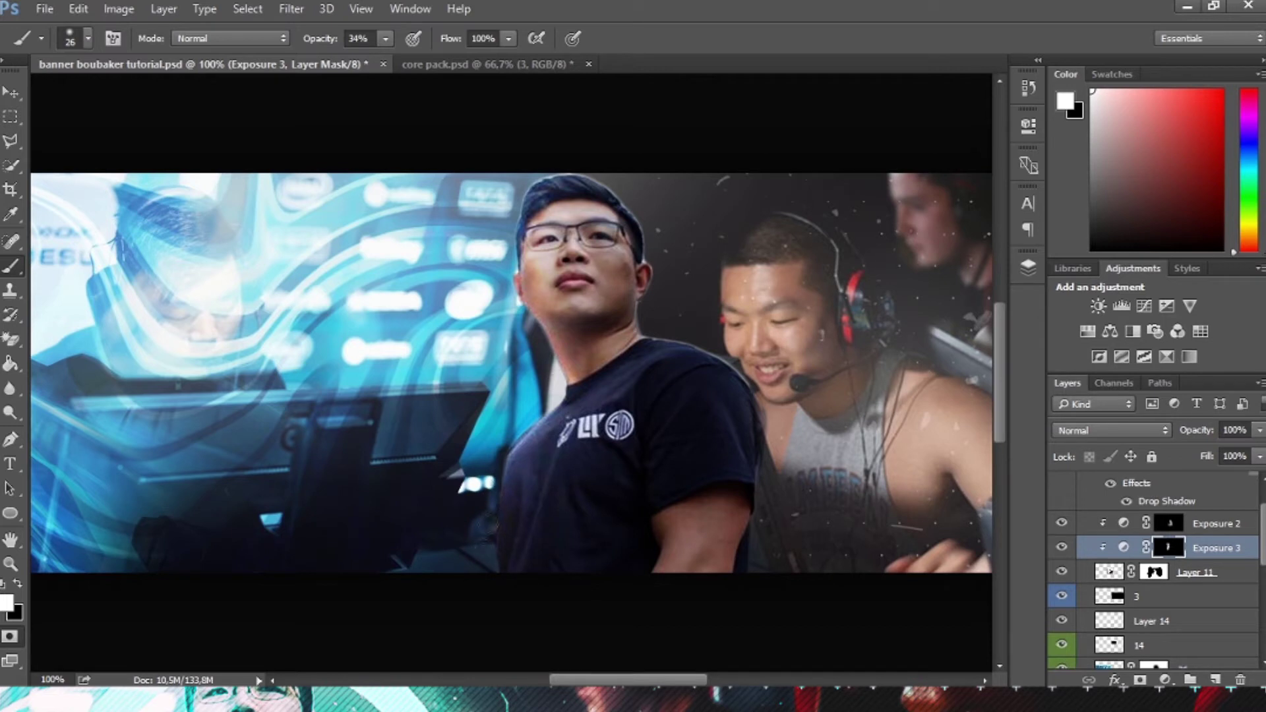
key(ctrl+minus)
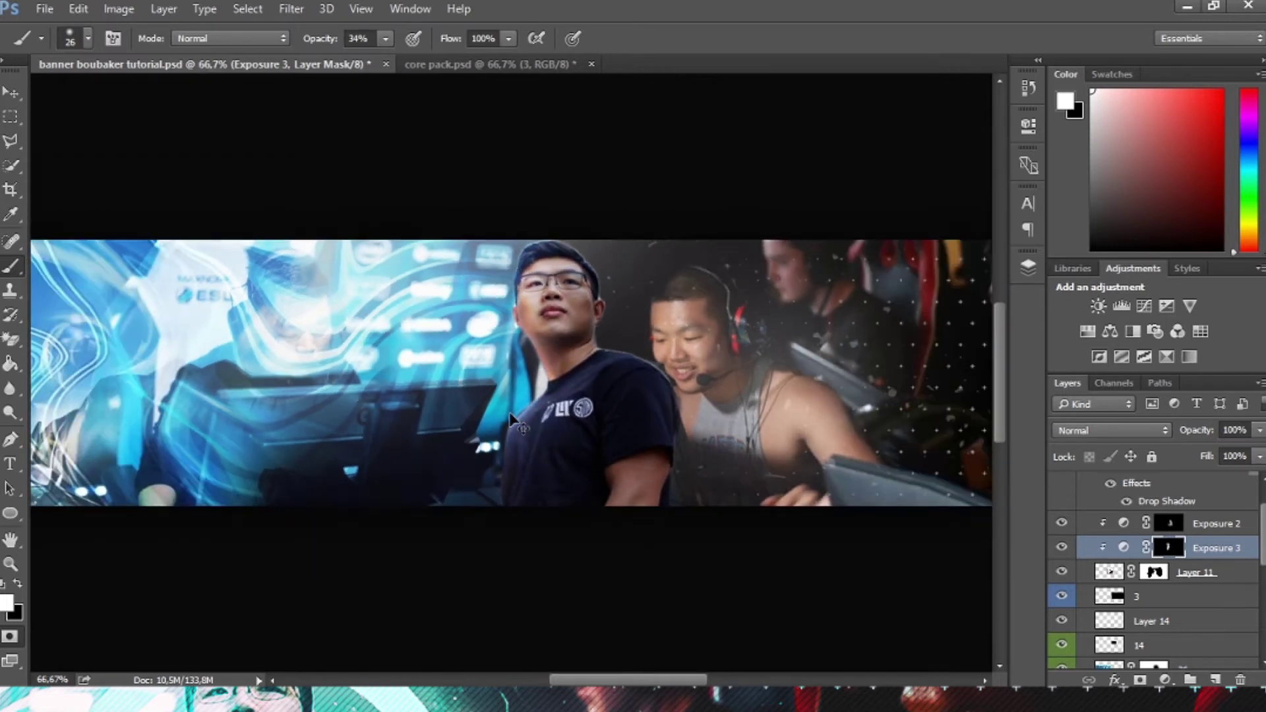
key(ctrl+minus)
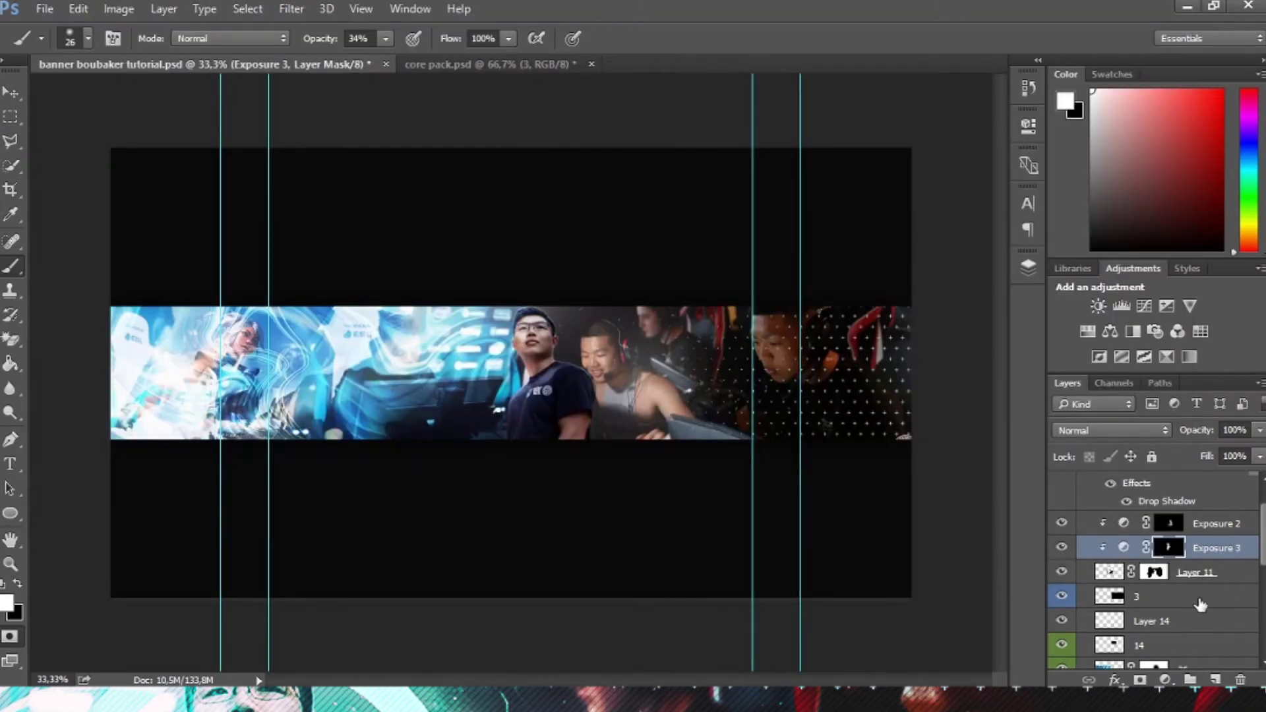
Step: Add the empty Layer 15 above layer 3, then reselect Layer 11
click(1201, 605)
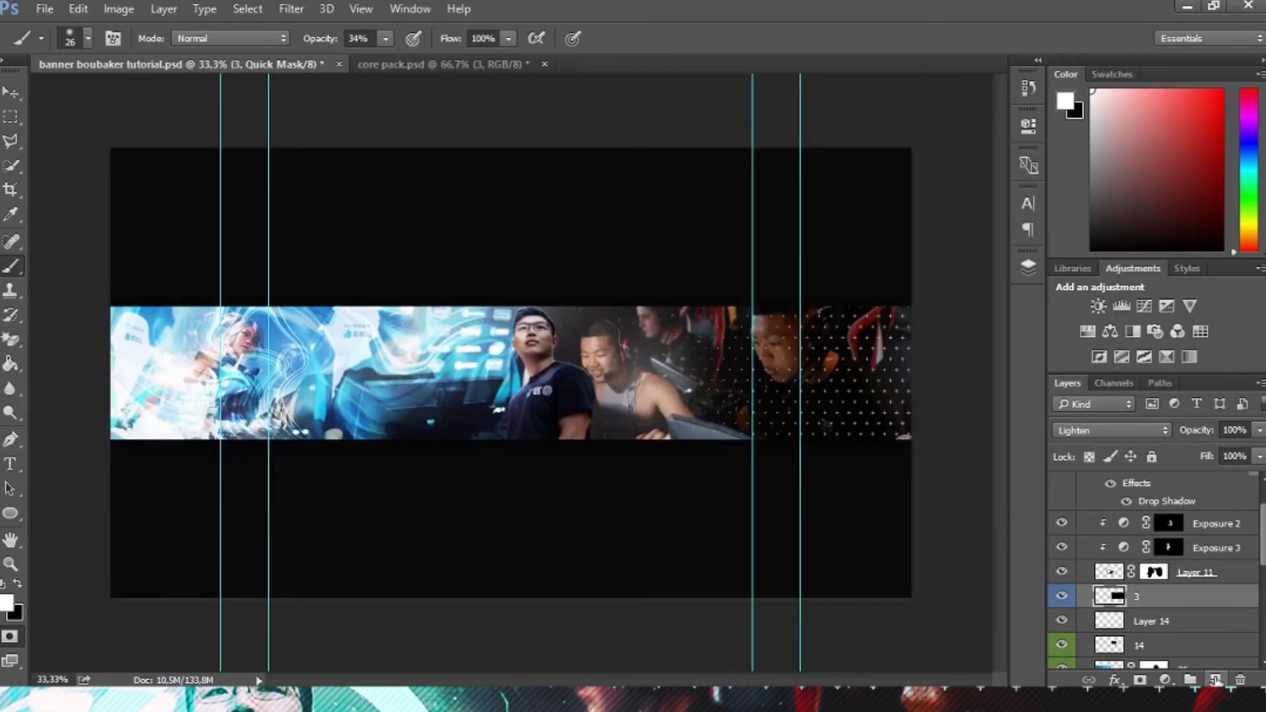
click(1215, 679)
click(87, 38)
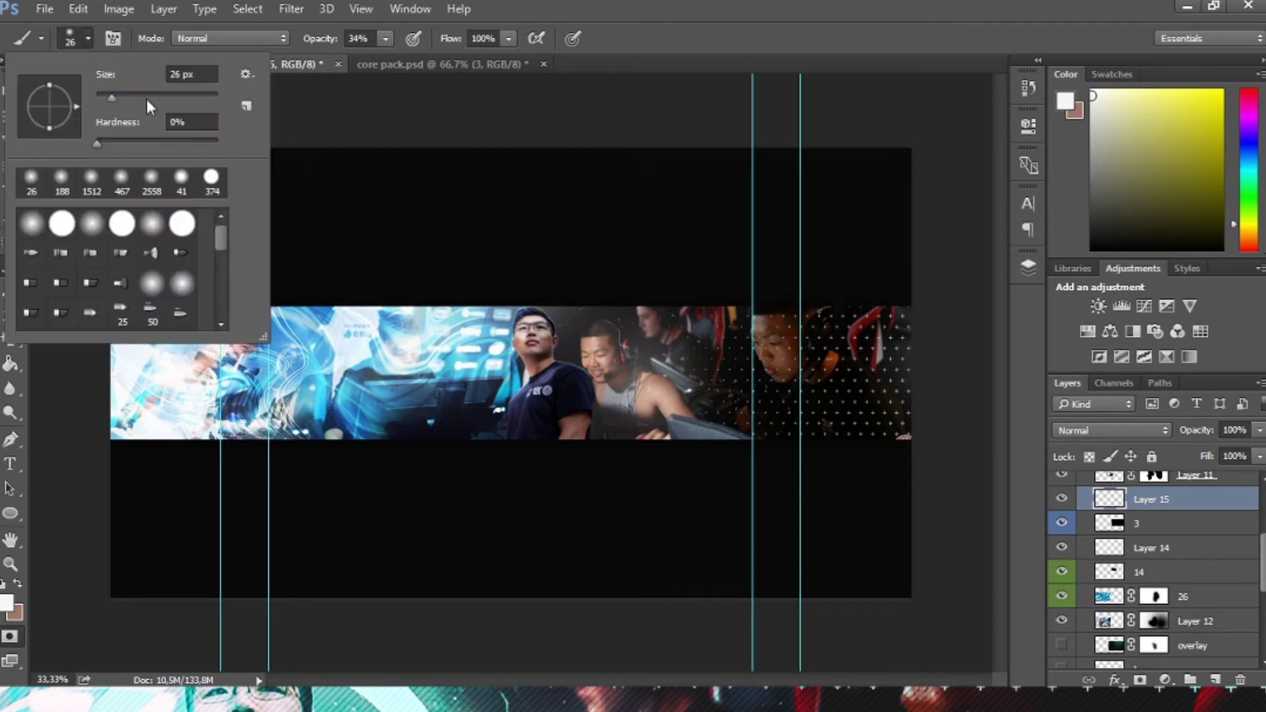
scroll(579, 367, up, 1)
scroll(576, 364, up, 1)
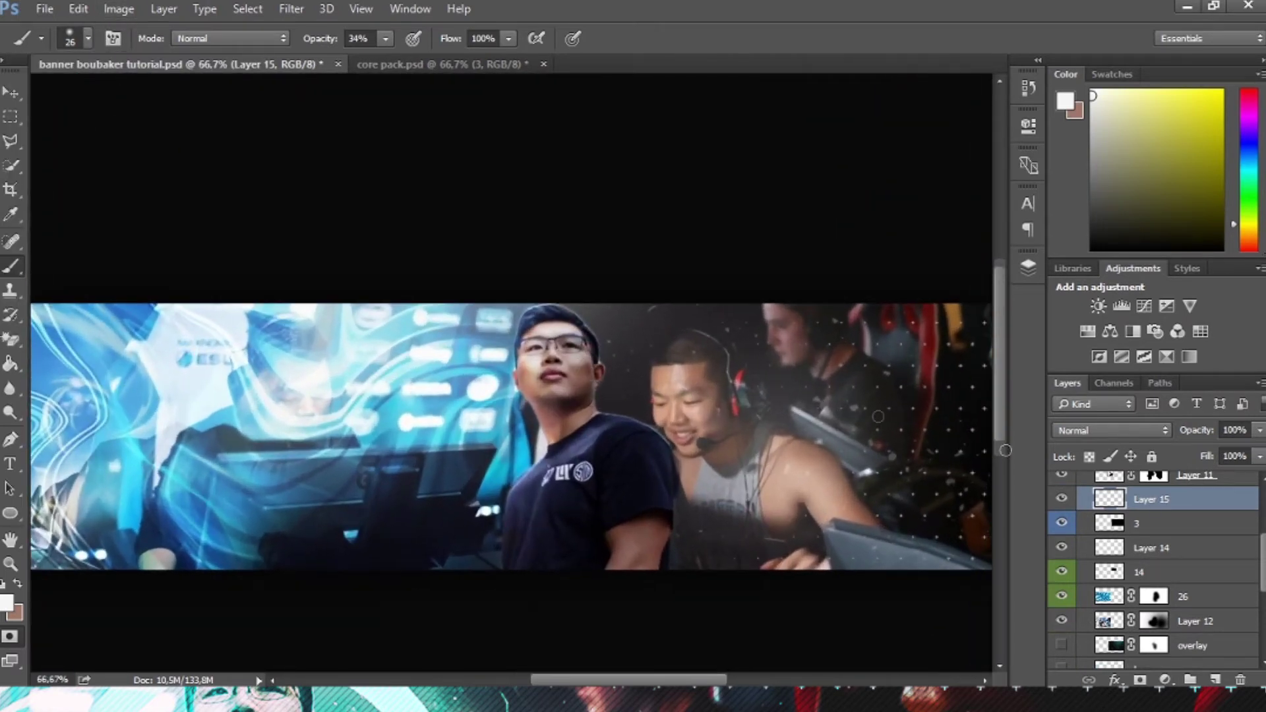
click(1187, 547)
key(q)
click(1088, 330)
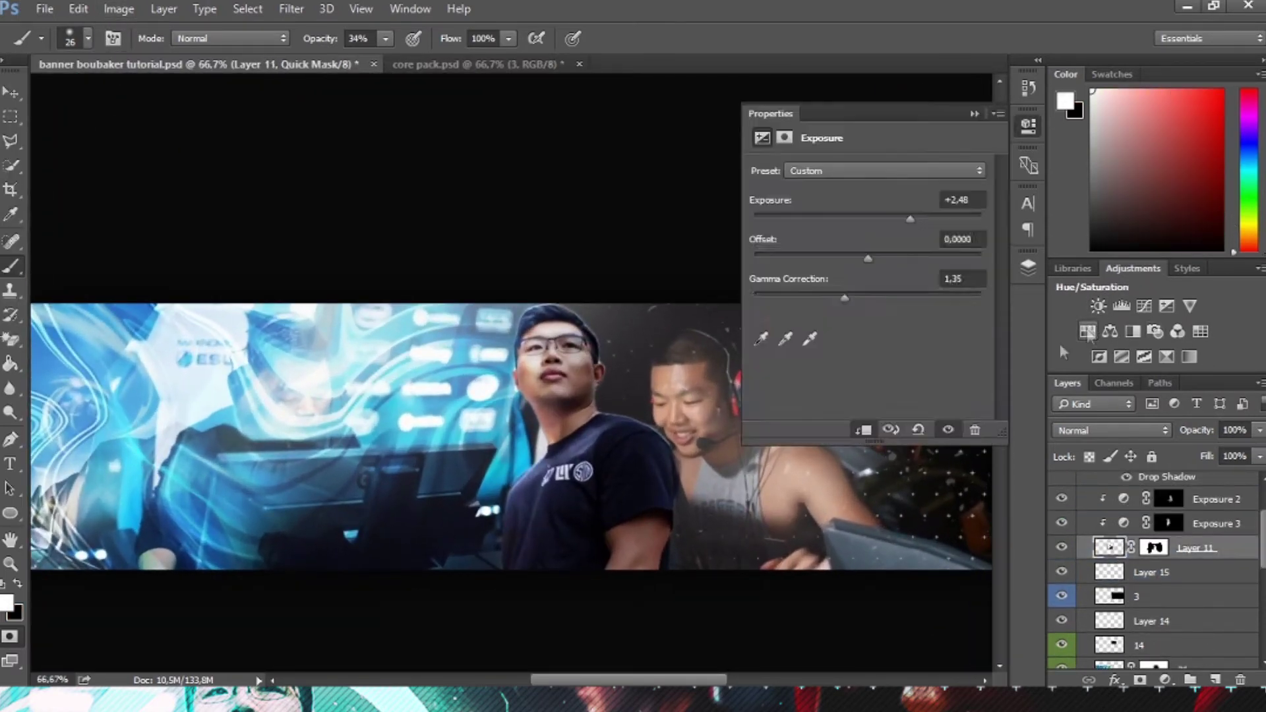
Step: Colorize the Hue/Saturation adjustment to Hue 198, Saturation 74, Lightness -17, and invert its mask
click(881, 338)
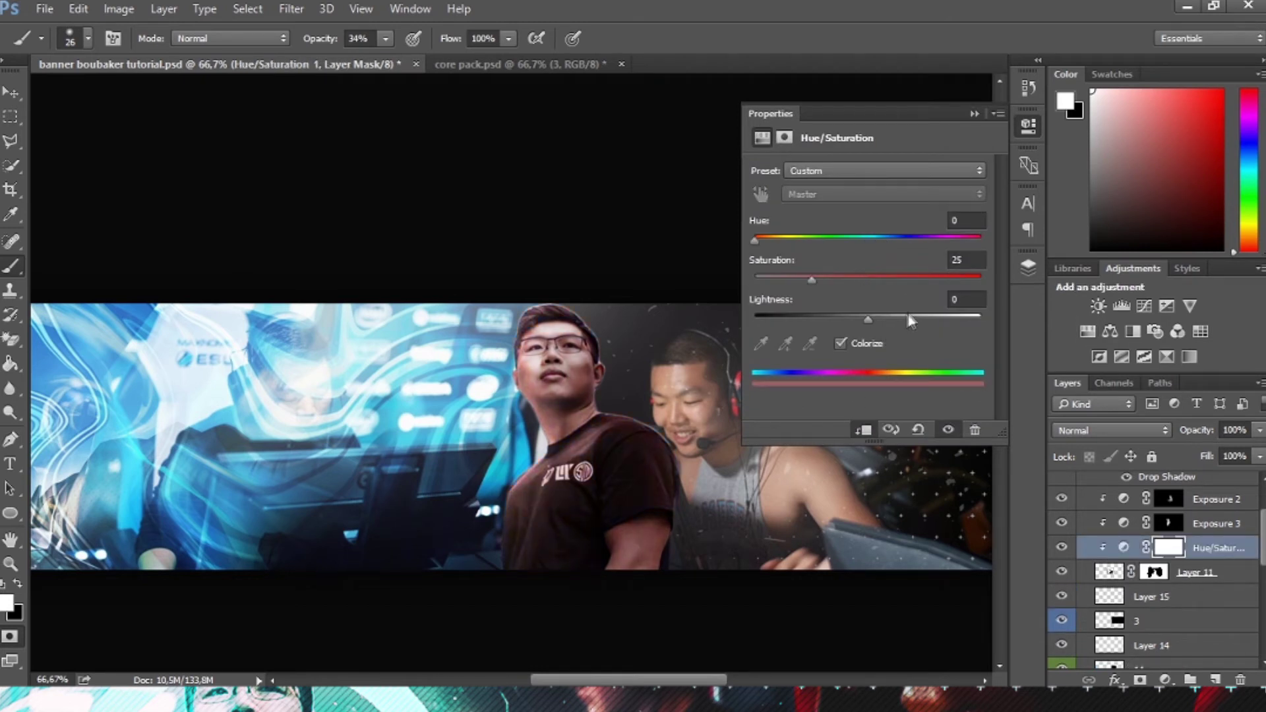
drag(895, 280, 921, 276)
click(849, 316)
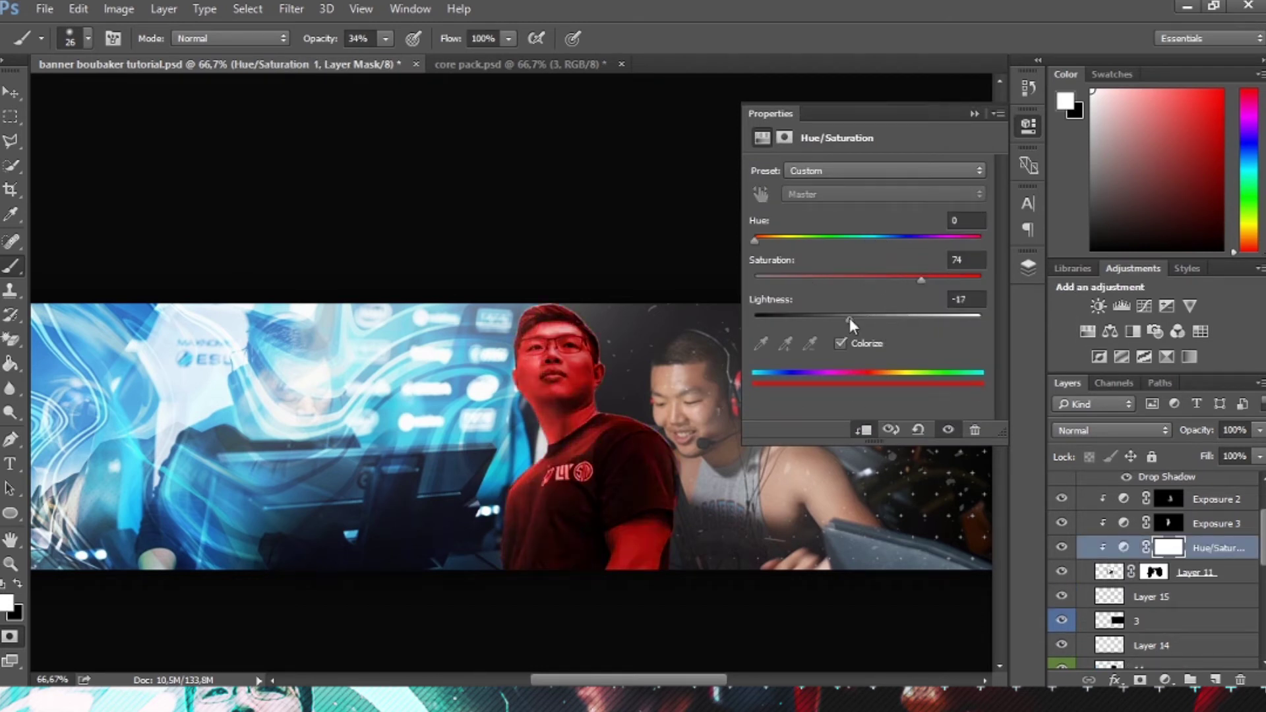
drag(785, 243, 881, 248)
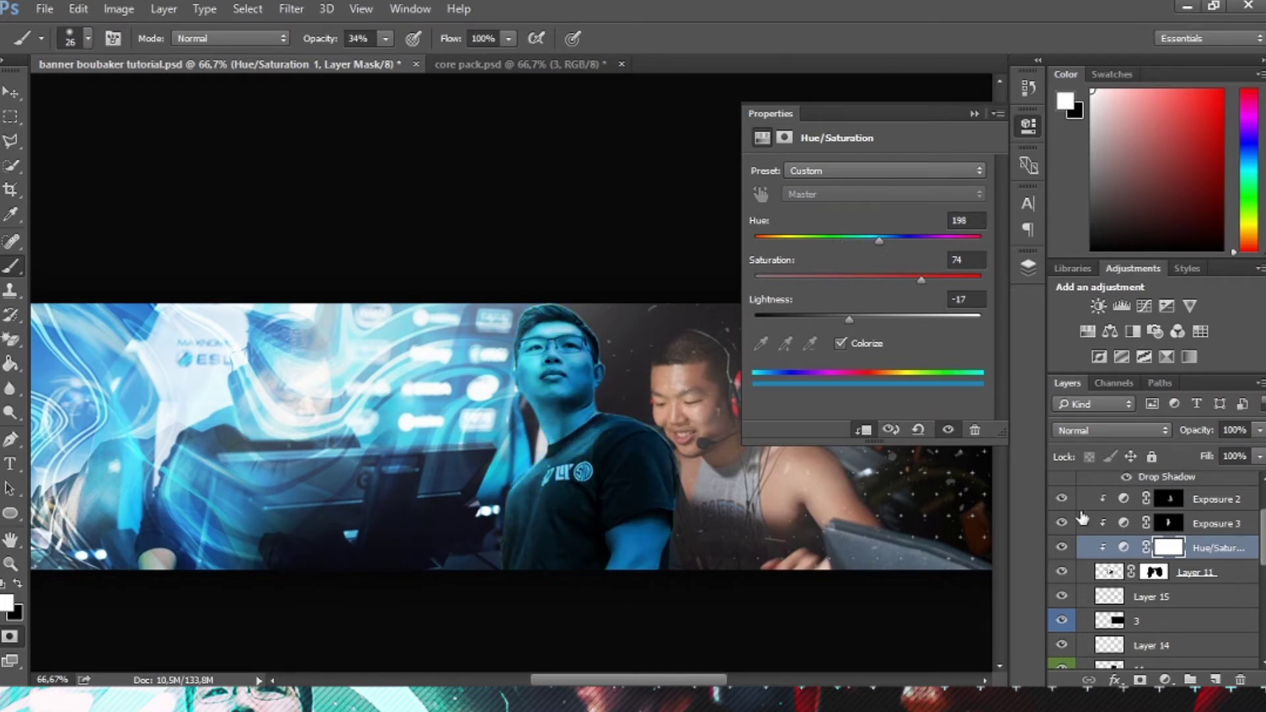
key(ctrl+i)
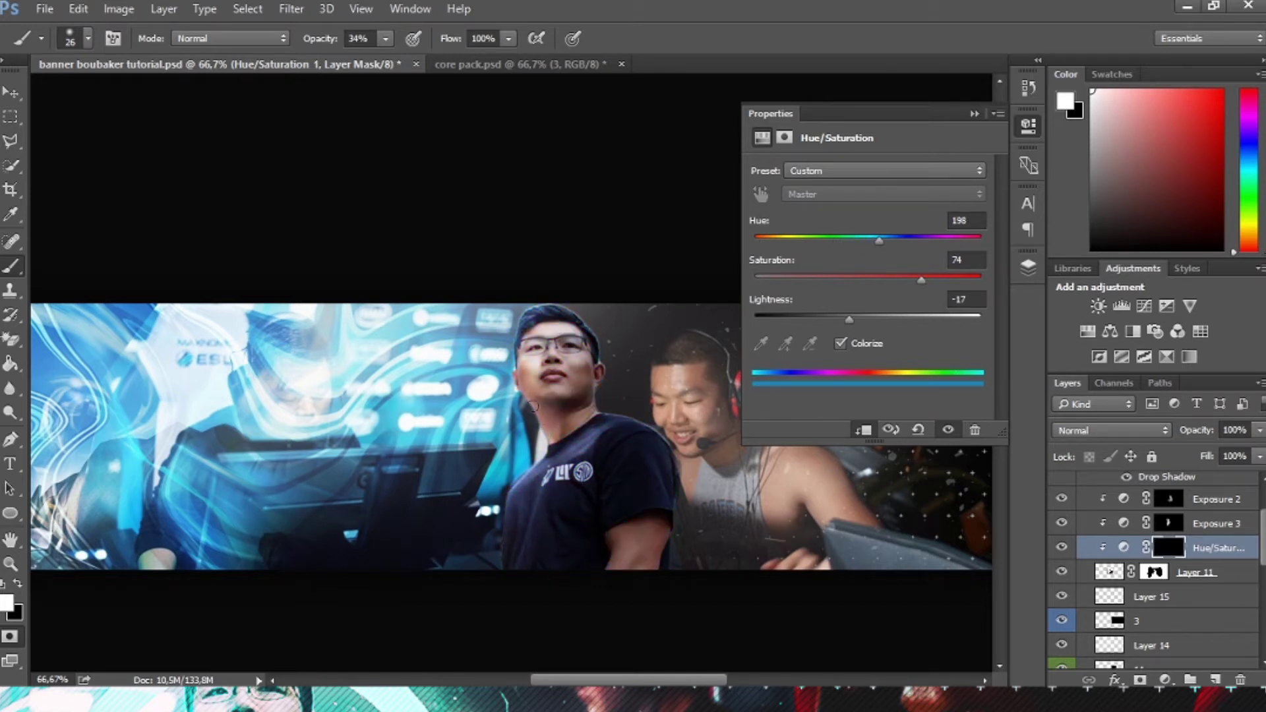
Step: Set up a soft 105 px brush at 16% opacity for painting the tint
click(384, 40)
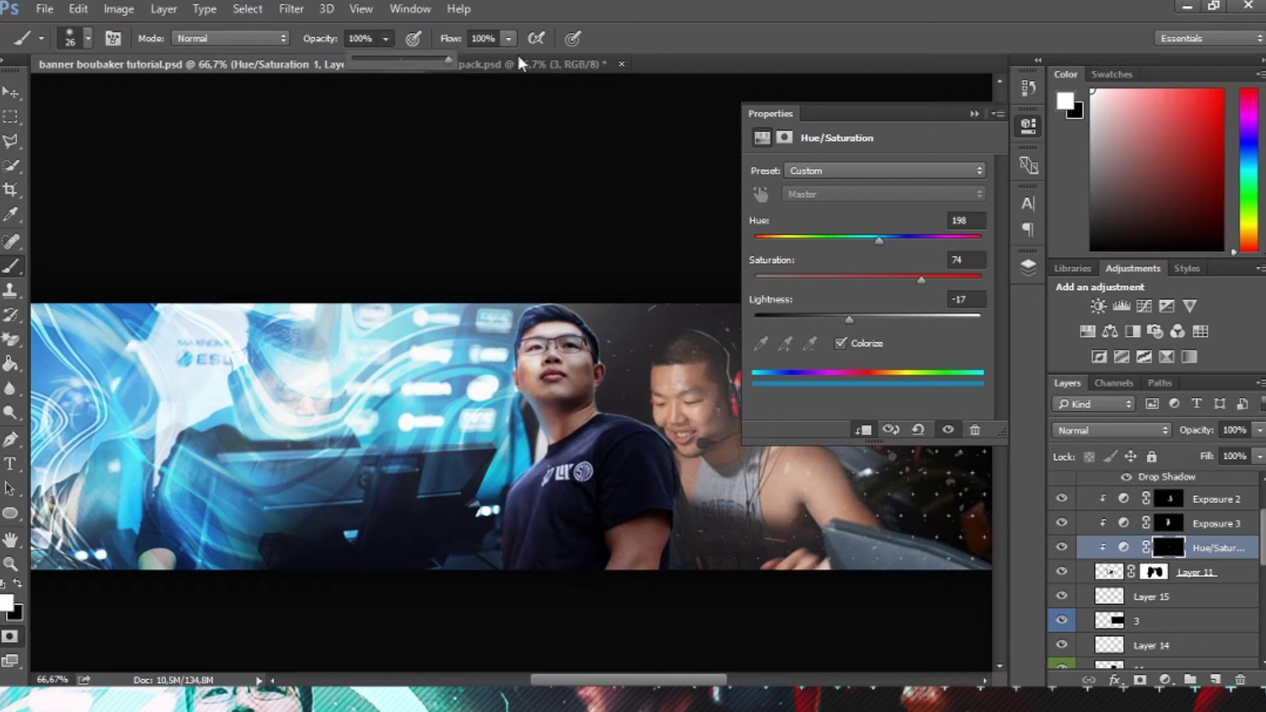
click(532, 412)
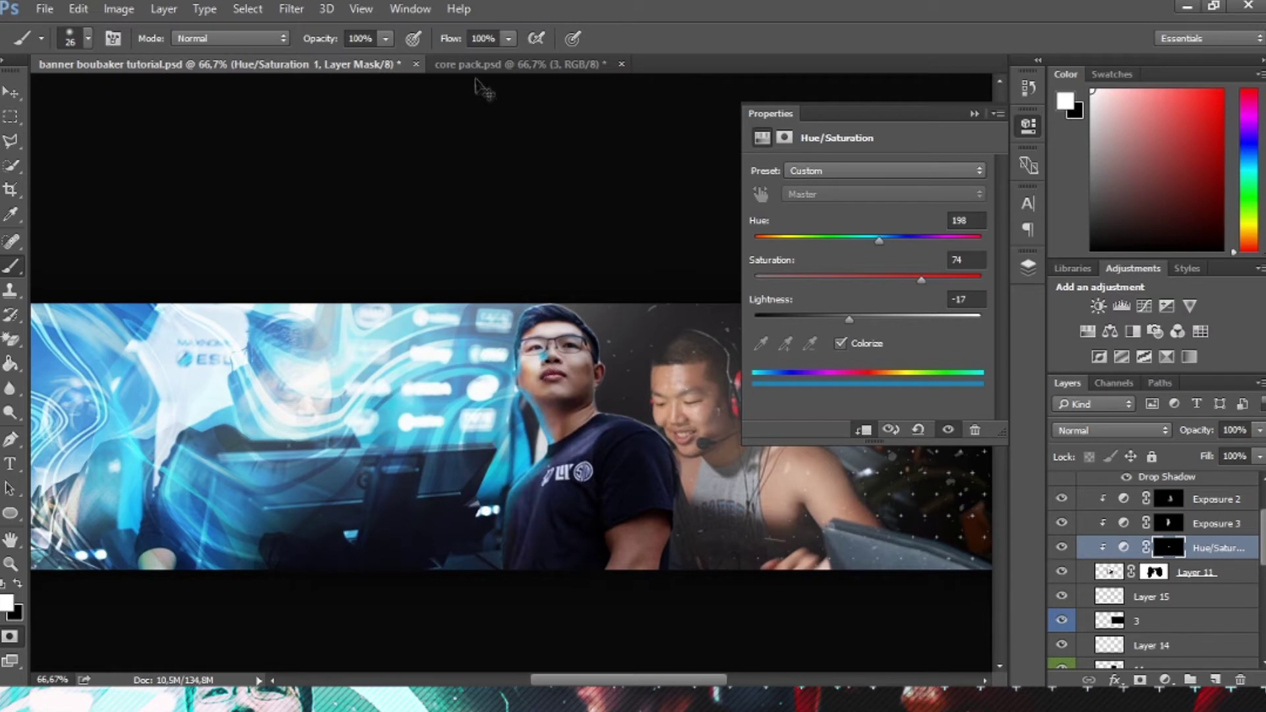
click(385, 38)
drag(388, 58, 314, 64)
click(550, 356)
click(87, 38)
click(157, 98)
click(547, 382)
Step: Zoom around the banner, swap the painting colours, and reselect Layer 11
key(ctrl+minus)
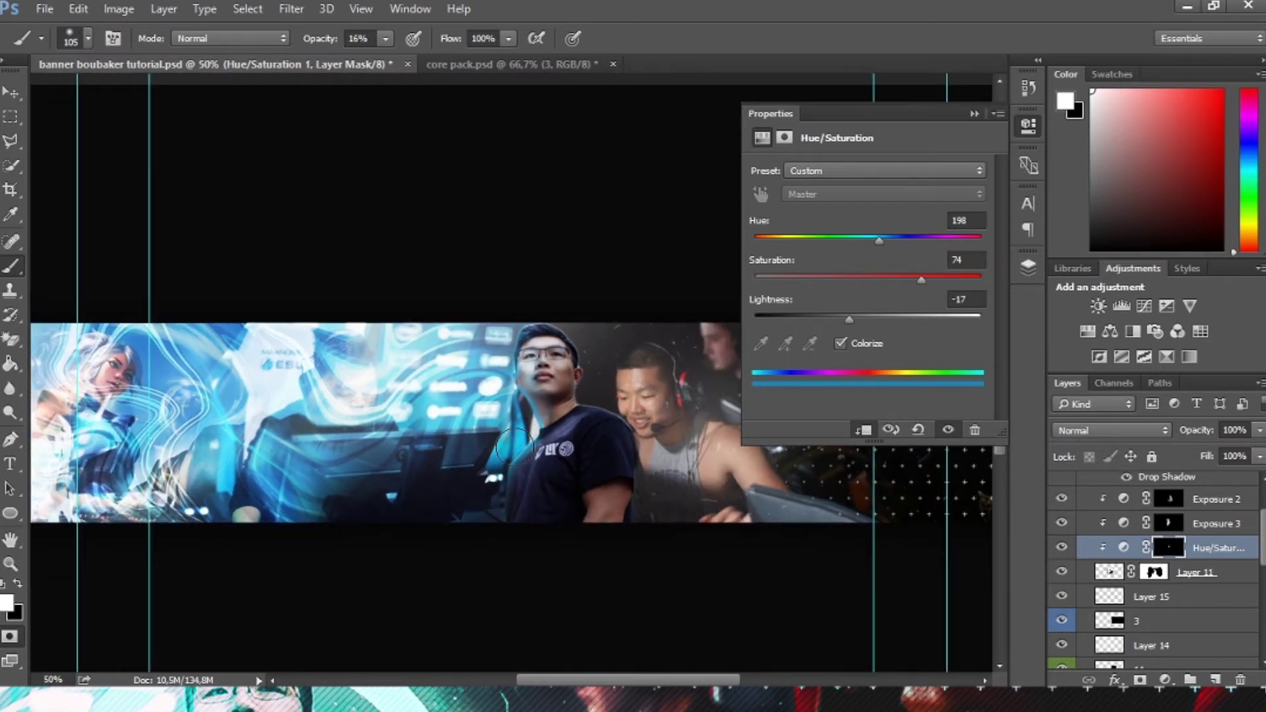
key(ctrl+minus)
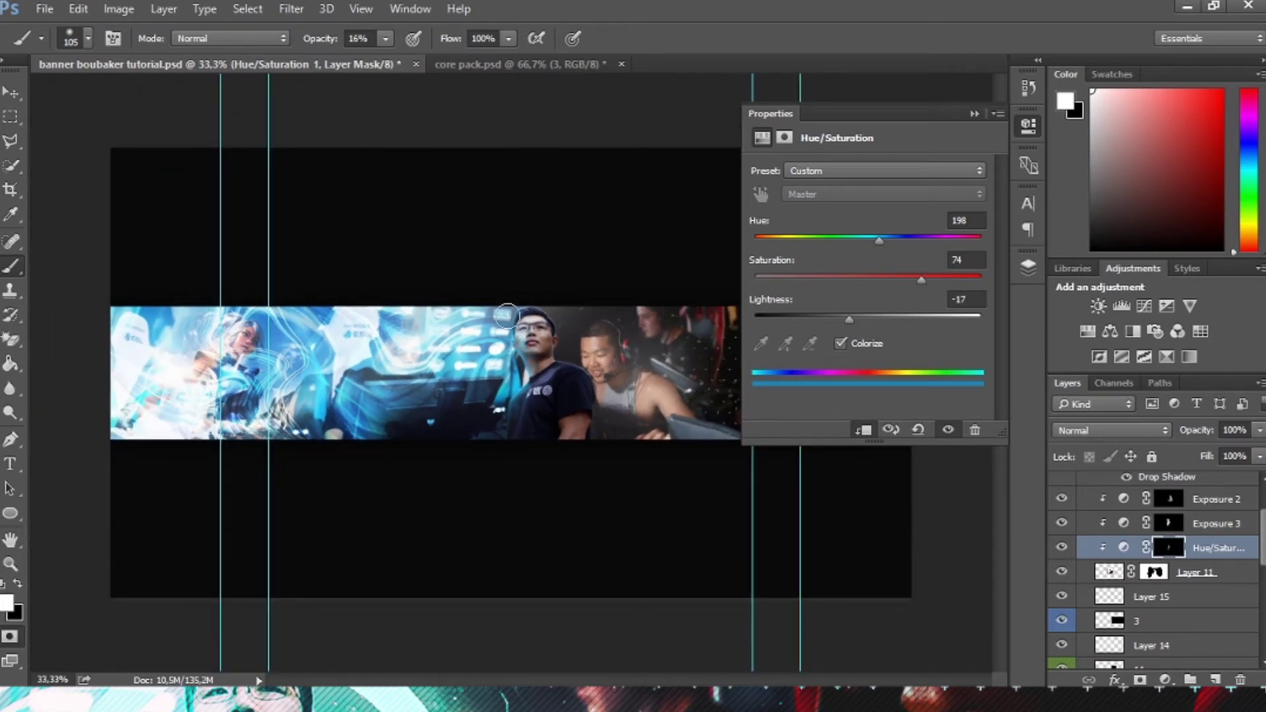
key(ctrl+plus)
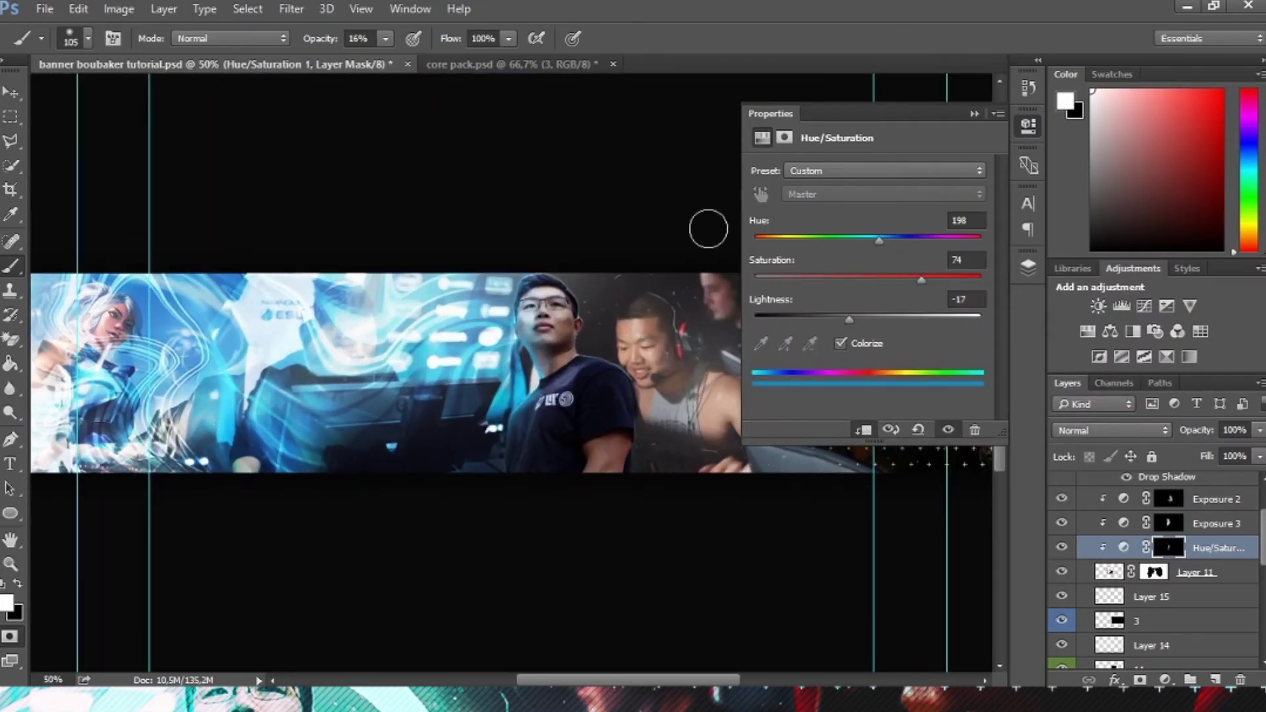
key(x)
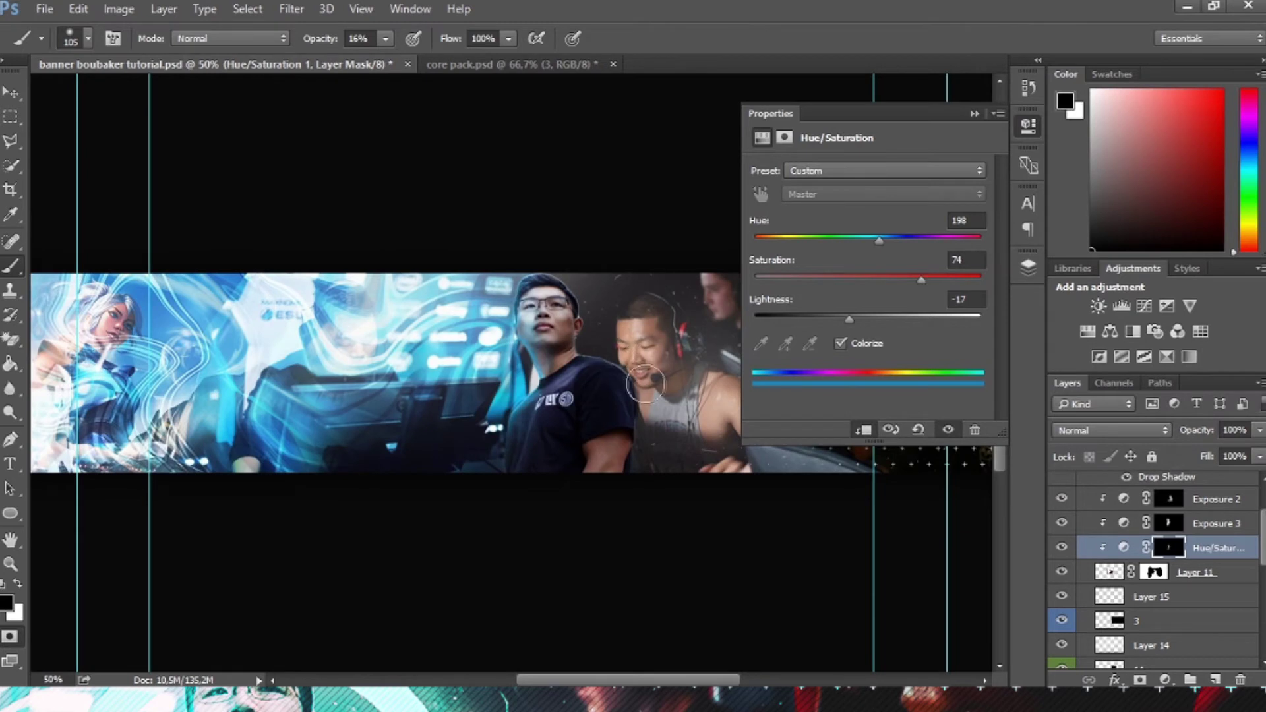
click(974, 113)
Step: Clip a Brightness/Contrast adjustment with Contrast 28 to Layer 11
click(1193, 572)
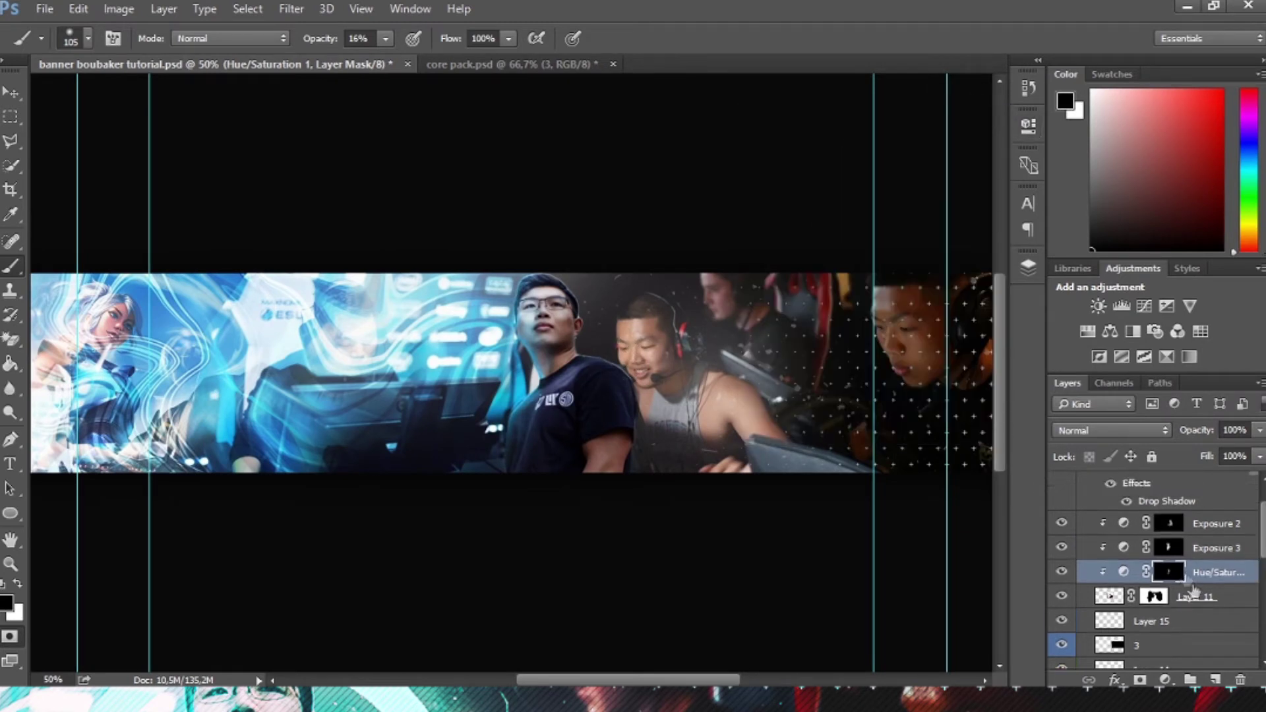
key(q)
click(1098, 306)
drag(868, 254, 913, 257)
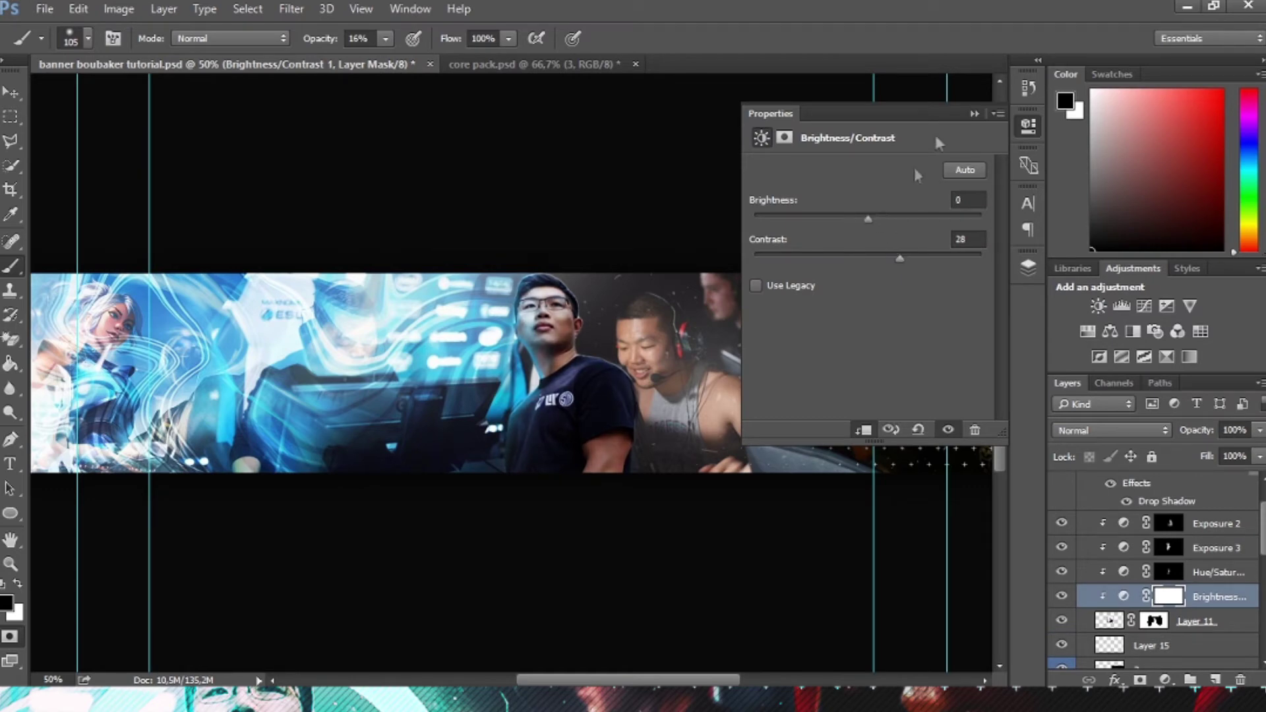
click(974, 113)
Step: Return to the banner document and select the Exposure 2 layer
key(ctrl+minus)
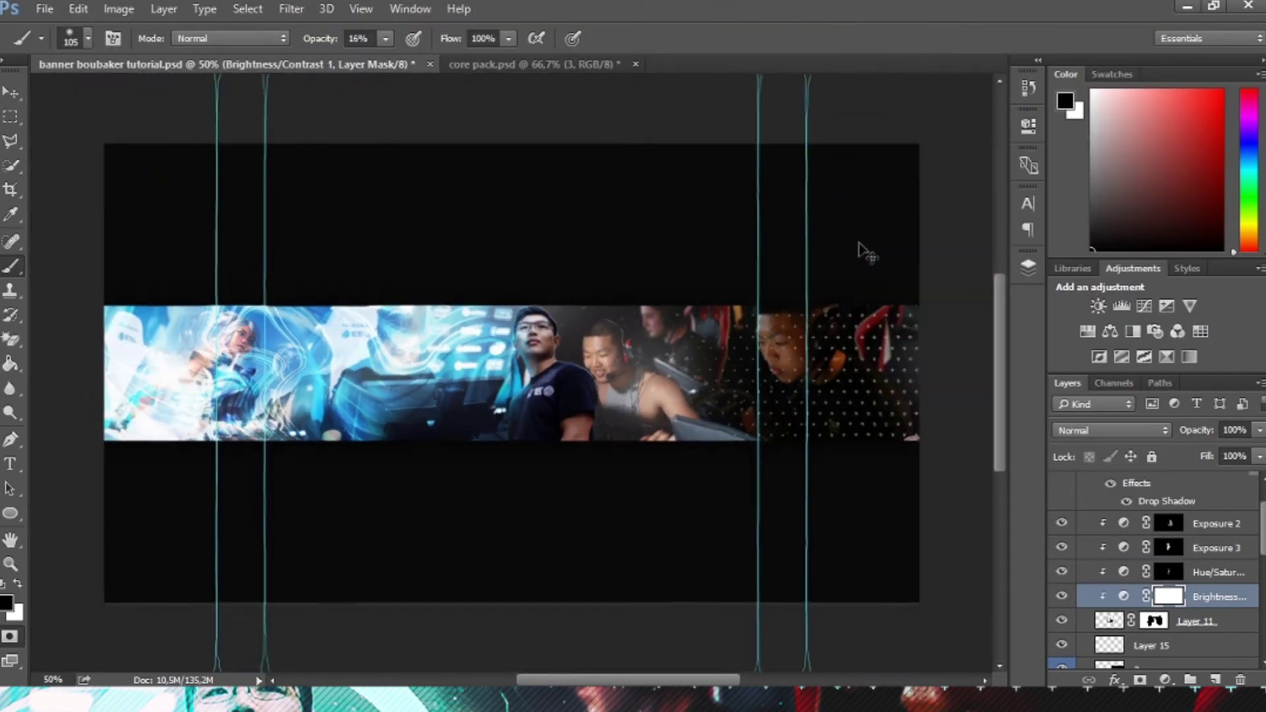
key(alt+Tab)
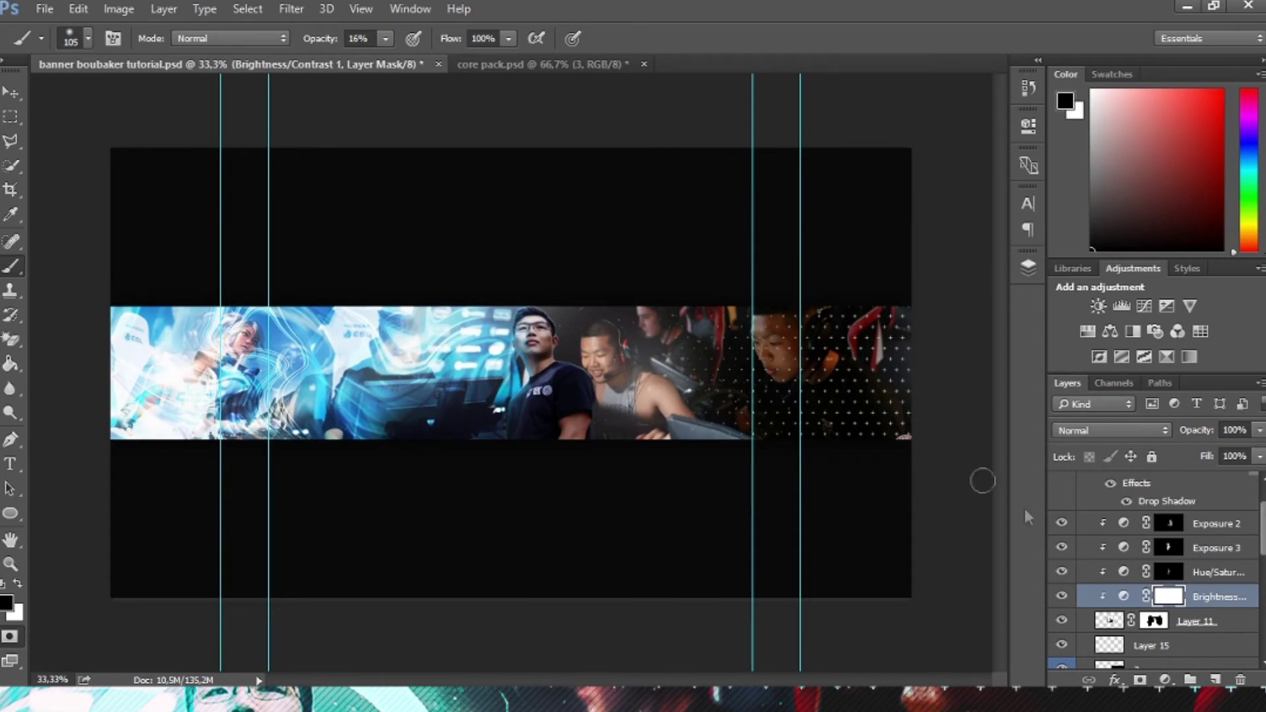
scroll(1185, 549, up, 2)
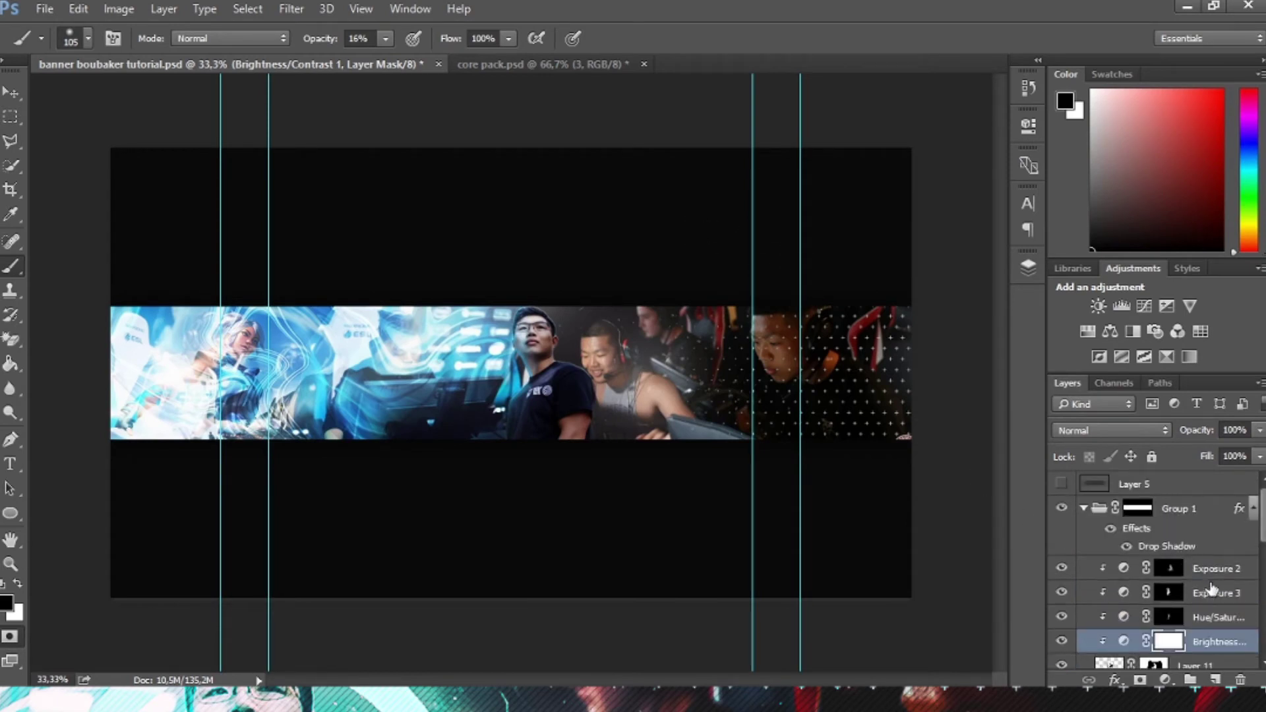
click(1212, 570)
scroll(1211, 573, down, 4)
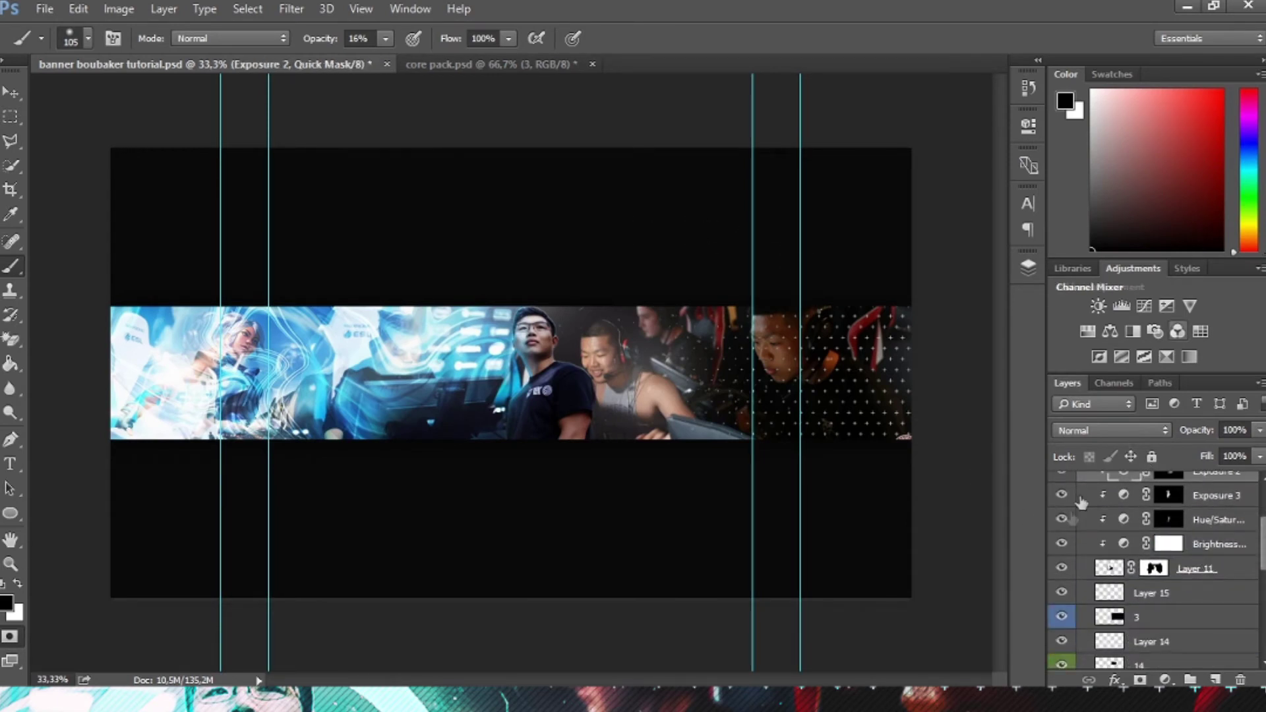
scroll(1081, 502, down, 4)
scroll(1147, 546, down, 2)
Step: Show the overlay layer and set its blend mode to Screen
click(1062, 592)
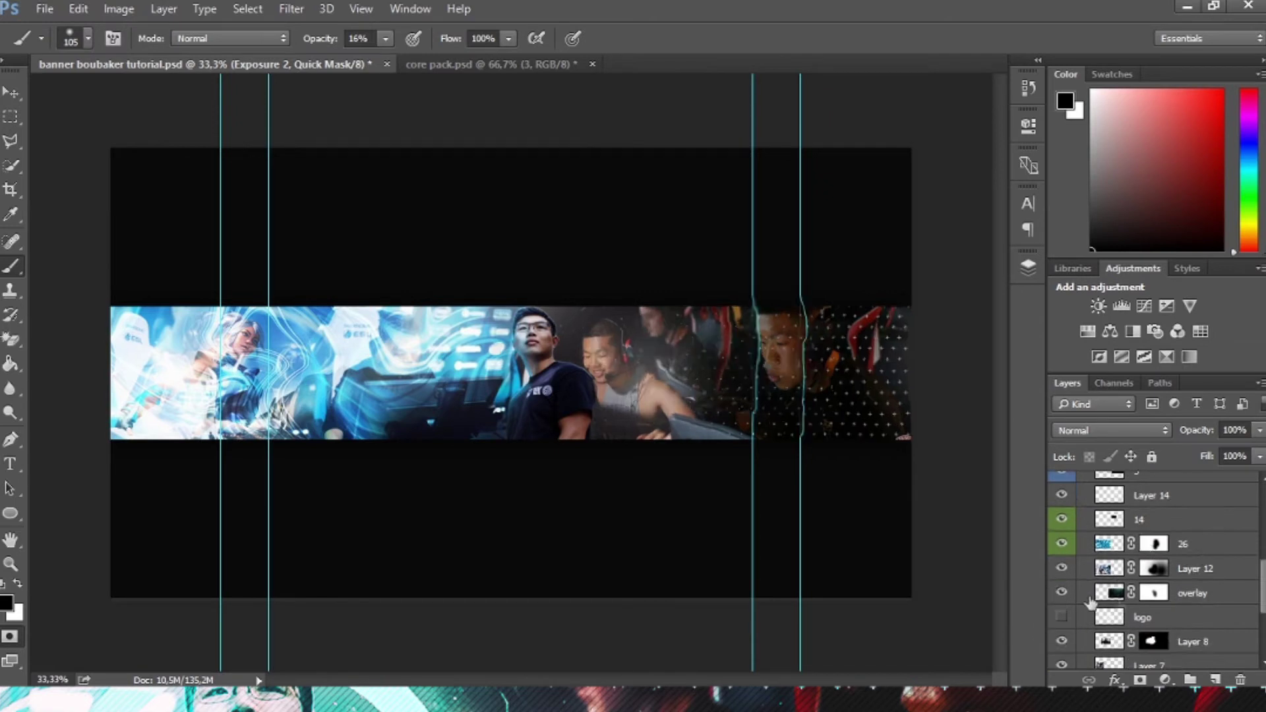
click(1200, 594)
click(1114, 430)
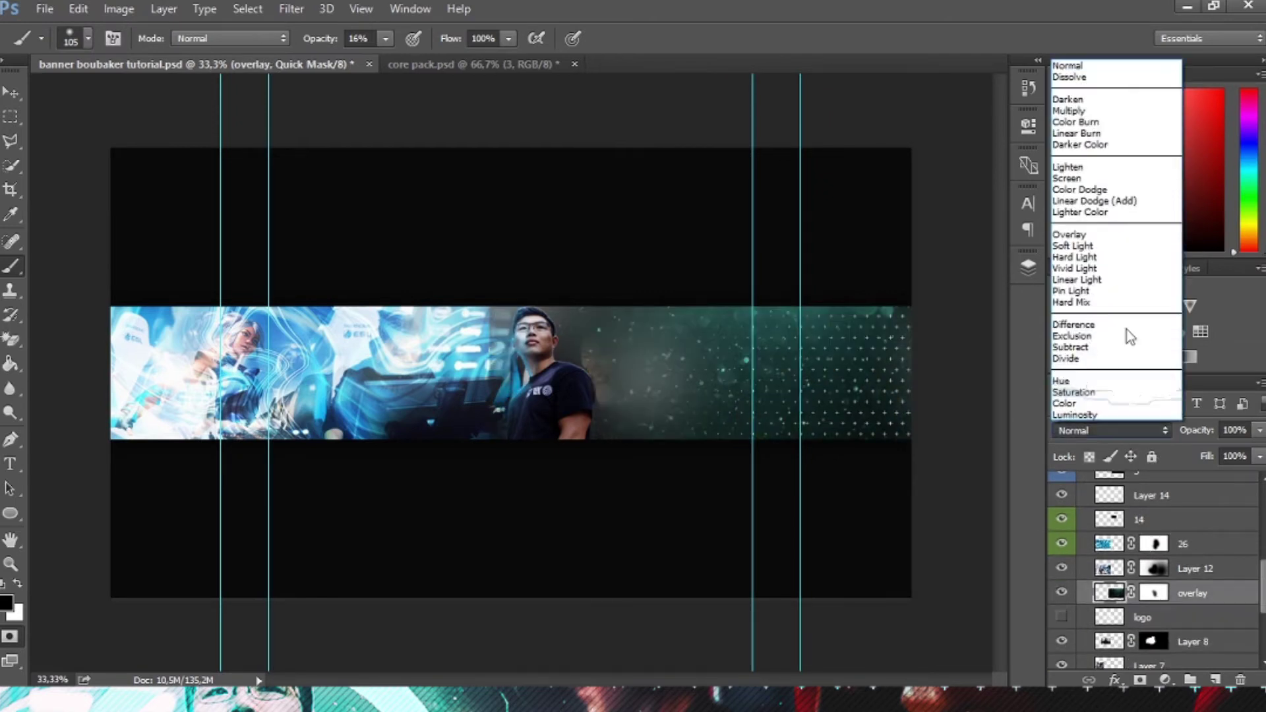
click(1082, 178)
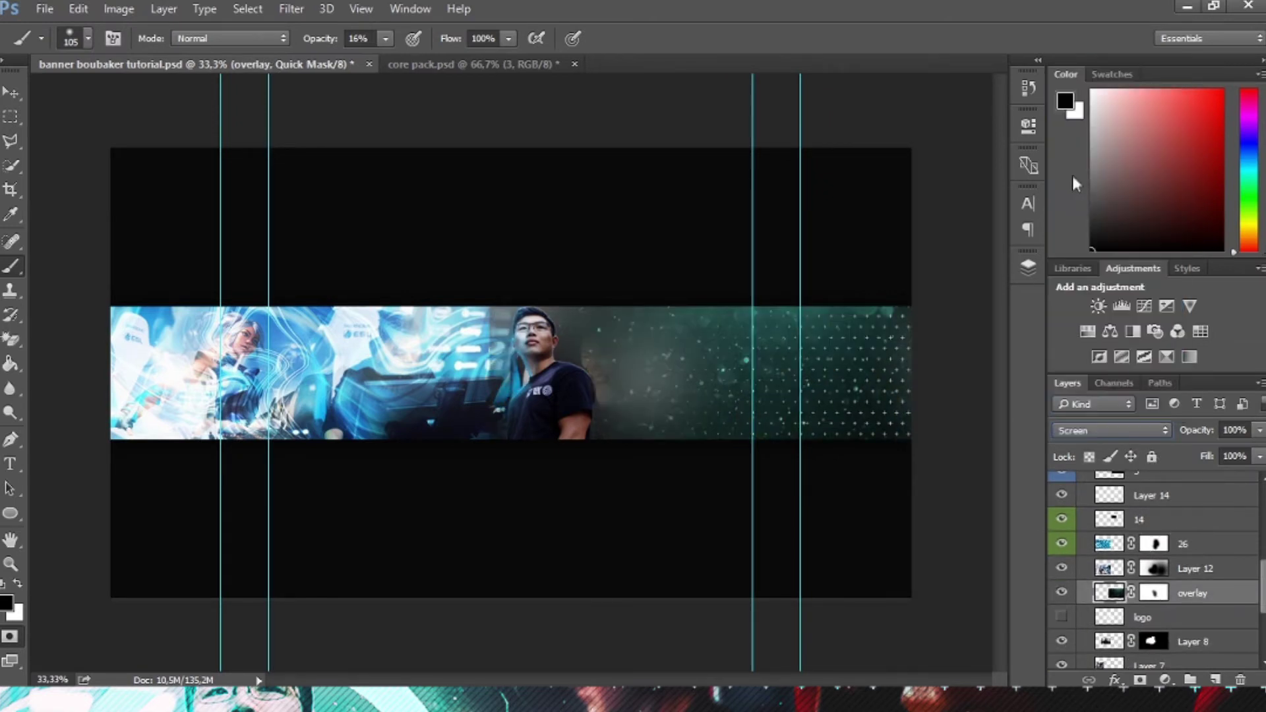
Step: Try shifting the overlay left with Free Transform, then cancel the transformation
click(12, 91)
click(687, 374)
click(602, 263)
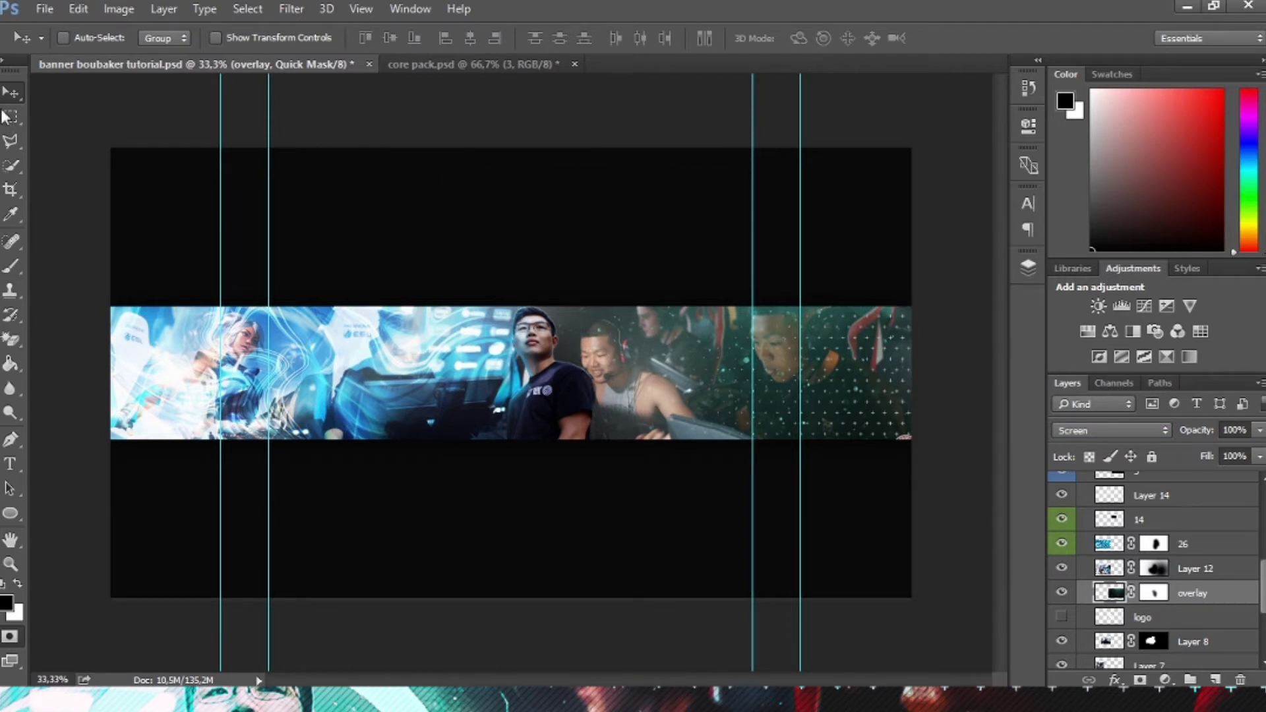
key(ctrl+t)
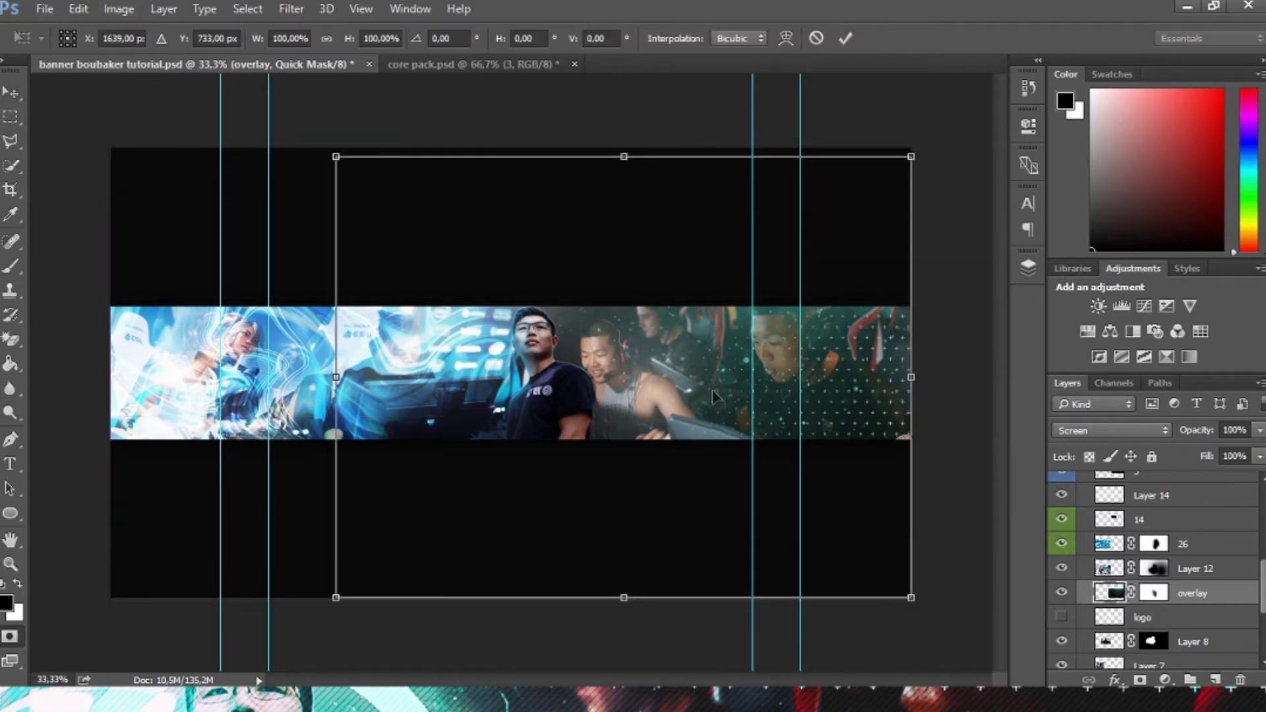
drag(714, 395, 455, 389)
key(Escape)
click(726, 336)
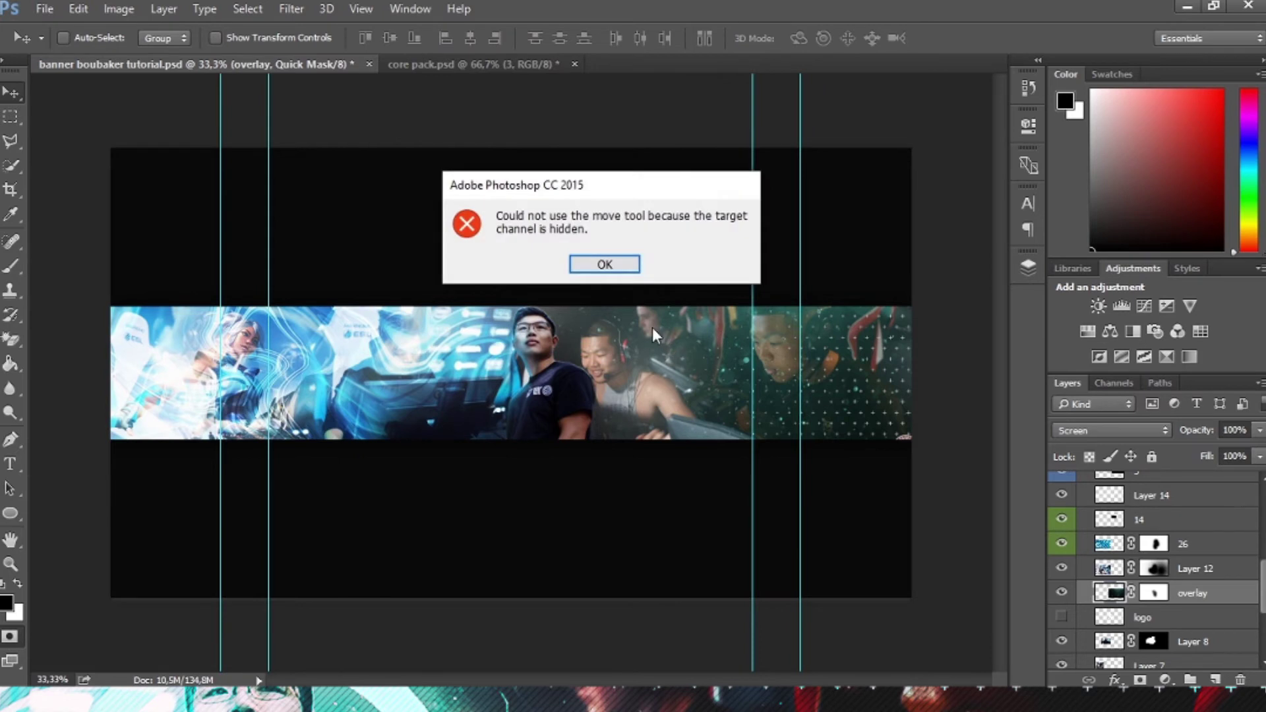
click(605, 264)
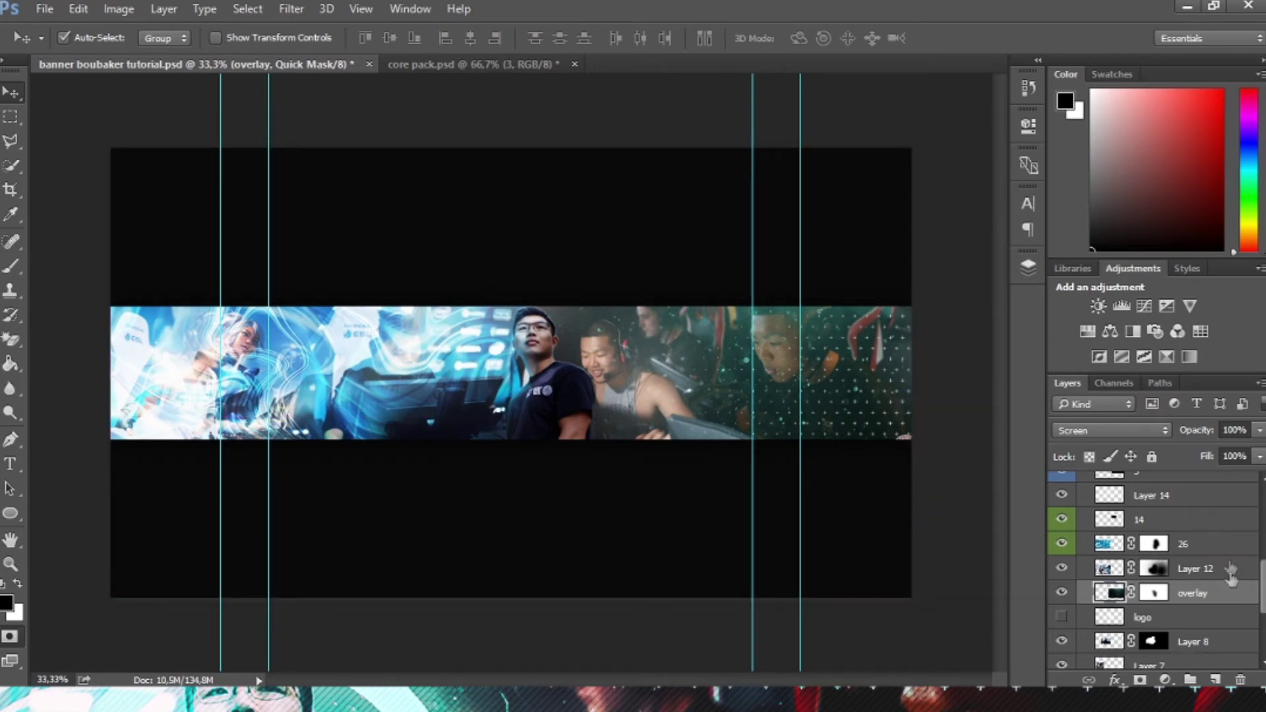
Step: Save the banner and briefly toggle Group 1's visibility
drag(1261, 589, 1262, 488)
key(ctrl+s)
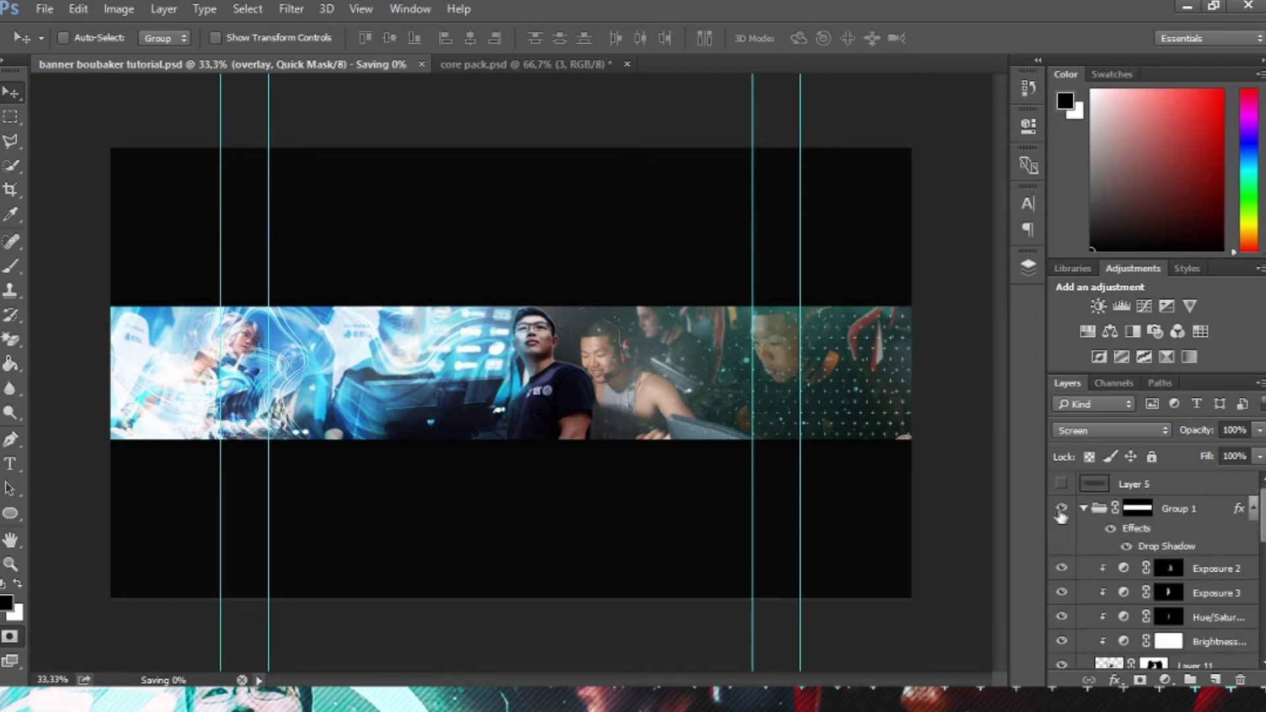
click(1061, 509)
Step: Leave Quick Mask, select the RGB channel, and return to the Layers panel
click(1116, 385)
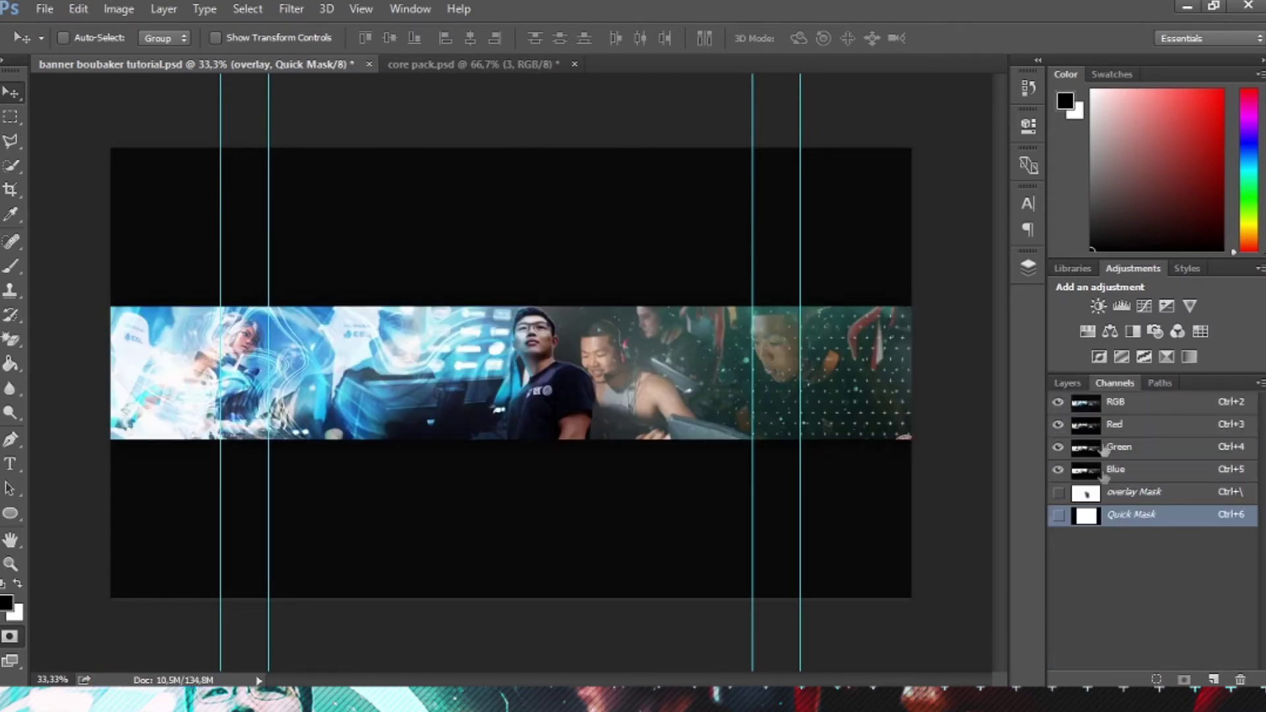
click(1134, 494)
click(1144, 405)
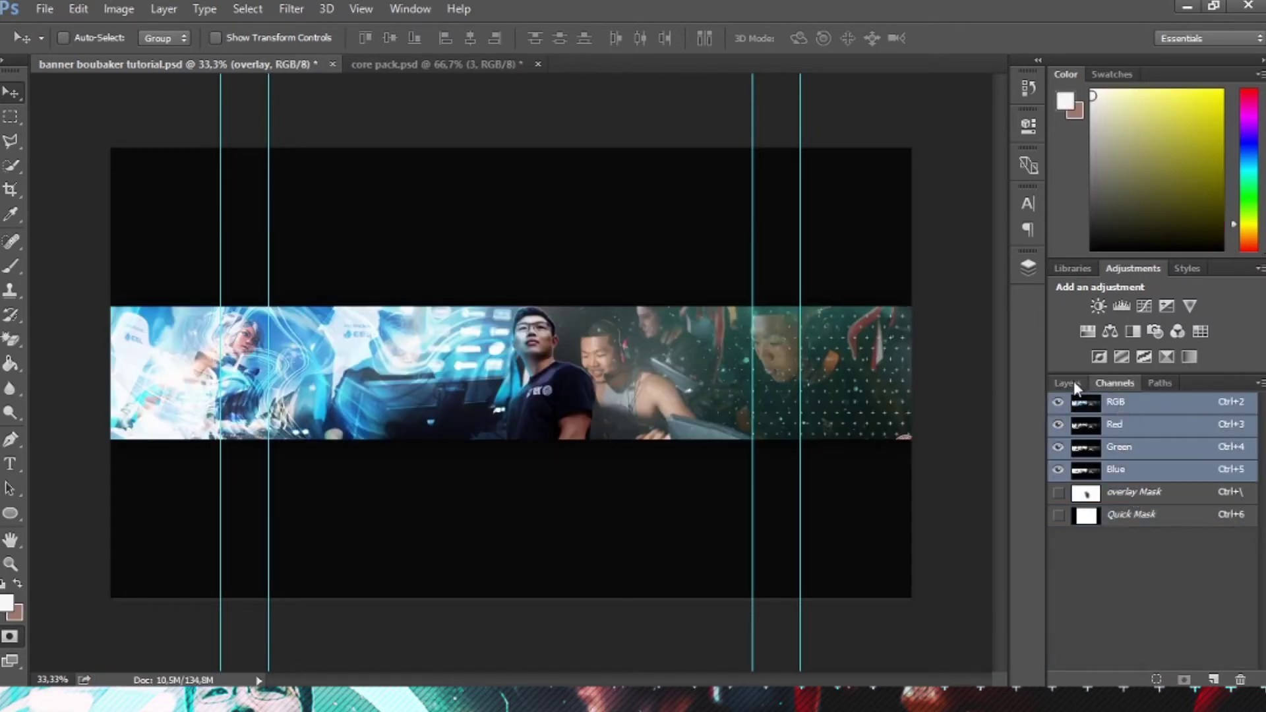
click(1066, 383)
scroll(1160, 581, down, 3)
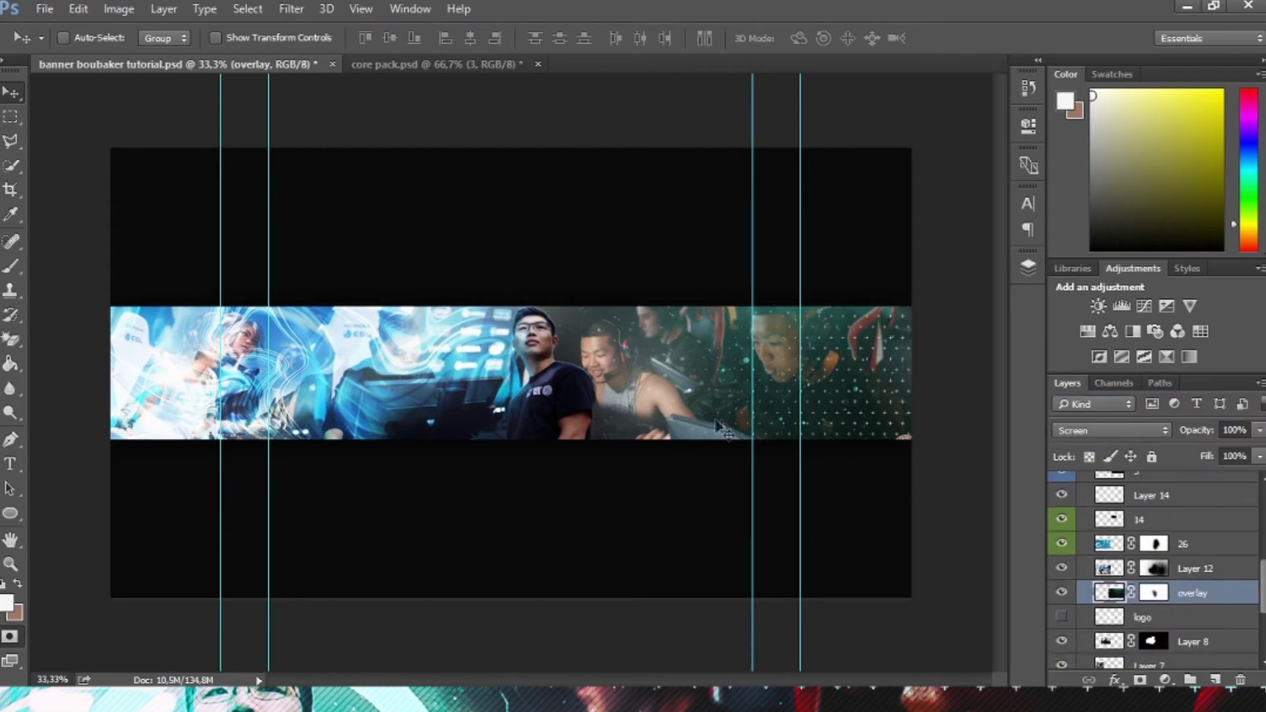
Step: Restack the overlay directly below Group 1, above Exposure 2, and shift it right
mouse_move(598, 432)
mouse_down()
mouse_move(330, 445)
mouse_move(528, 412)
mouse_up()
mouse_move(504, 363)
mouse_down()
mouse_move(502, 406)
mouse_move(520, 410)
mouse_up()
key(ctrl+minus)
drag(1220, 601, 1194, 532)
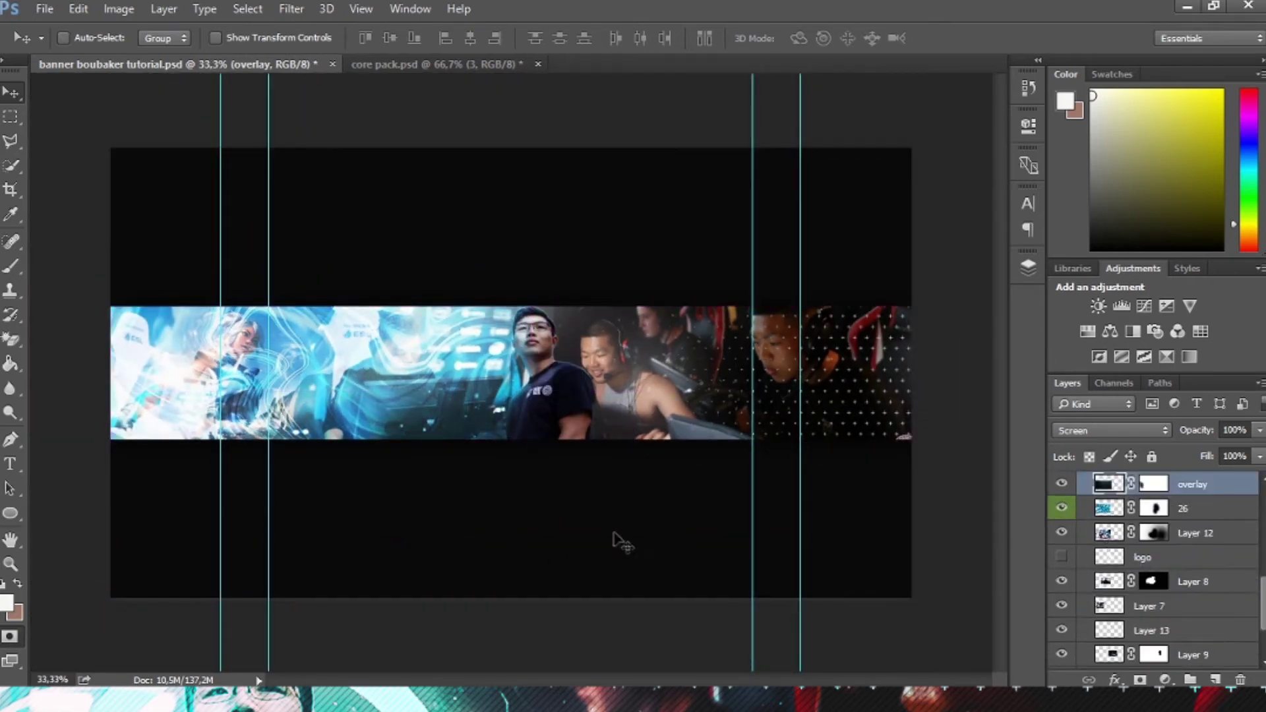
scroll(1193, 646, up, 3)
mouse_move(1213, 632)
mouse_down()
mouse_move(1172, 501)
mouse_move(1181, 566)
mouse_up()
drag(593, 501, 636, 502)
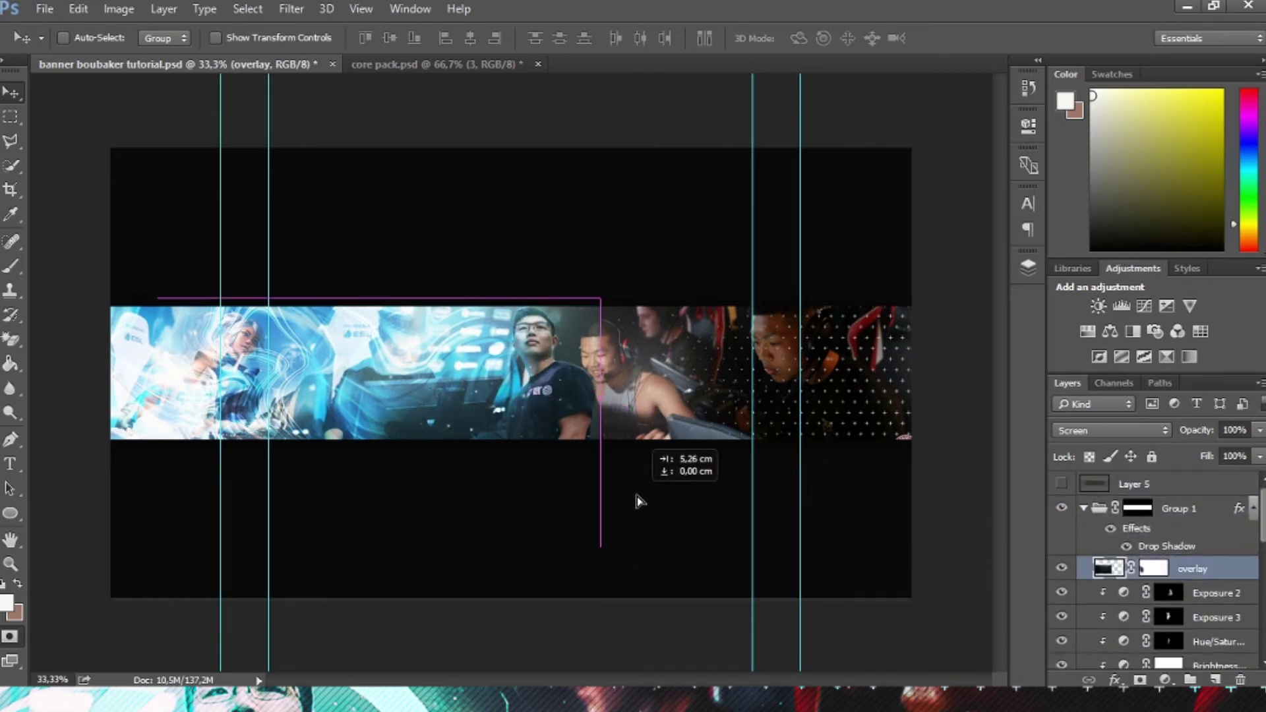
mouse_move(316, 376)
mouse_down()
mouse_move(499, 375)
mouse_move(491, 359)
mouse_up()
click(10, 267)
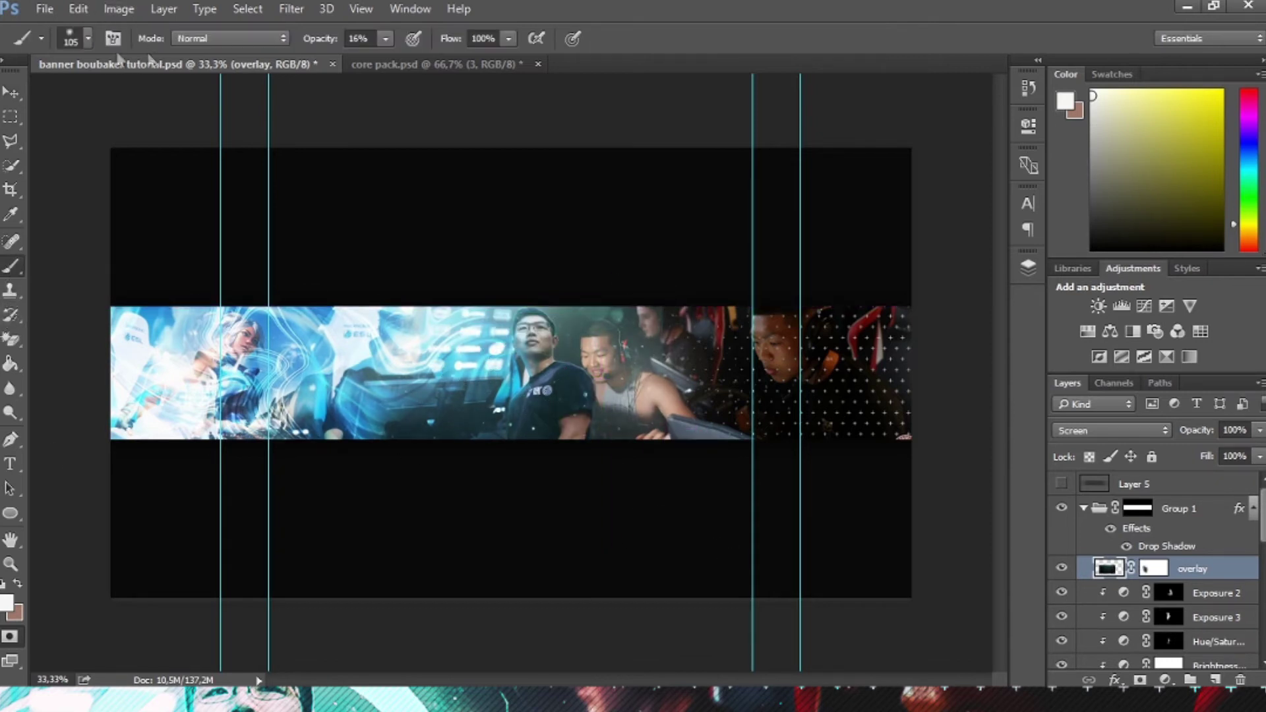
Step: Set the brush size to 343 px and clear the overlay layer's selection
click(88, 38)
text(343)
key(Return)
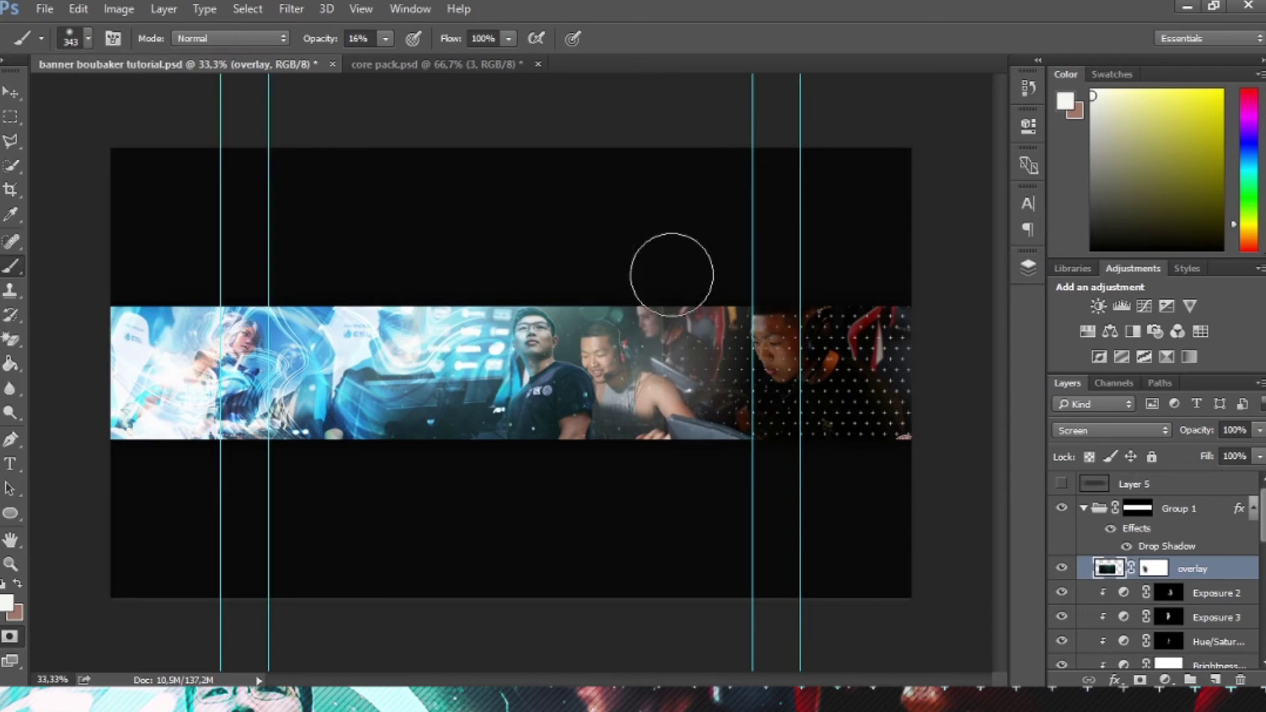
click(701, 362)
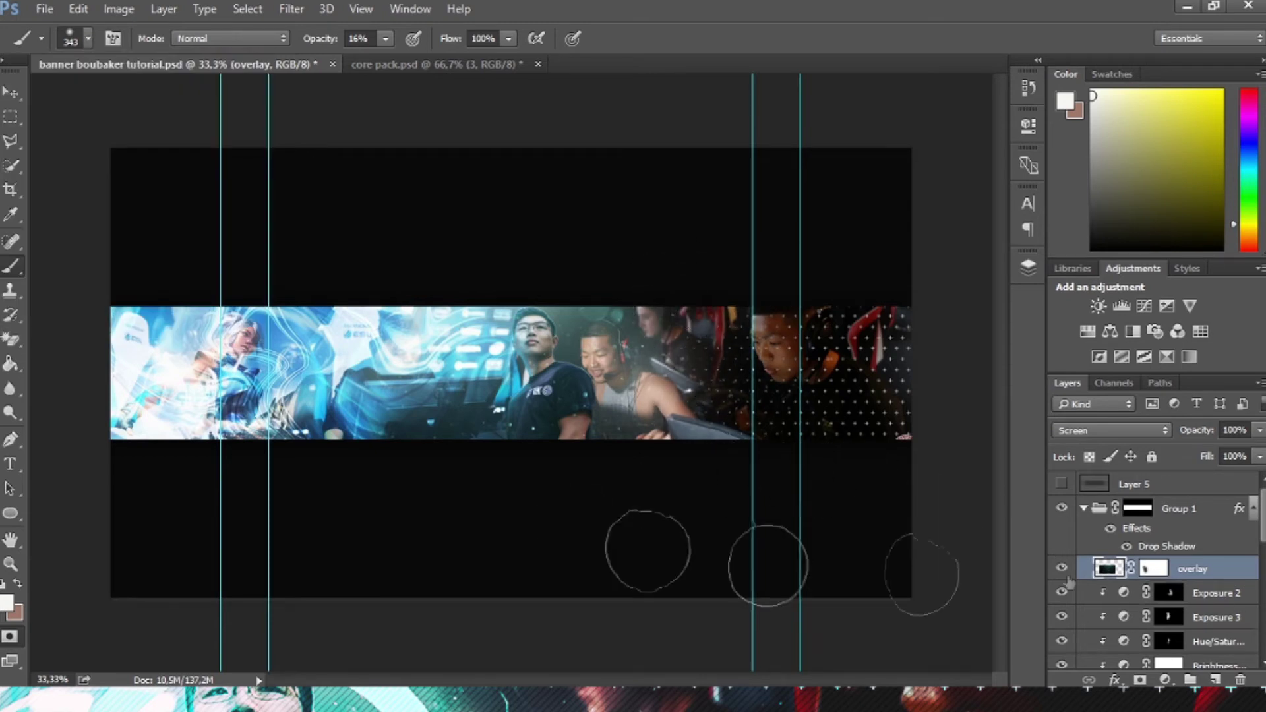
ctrl+click(1167, 565)
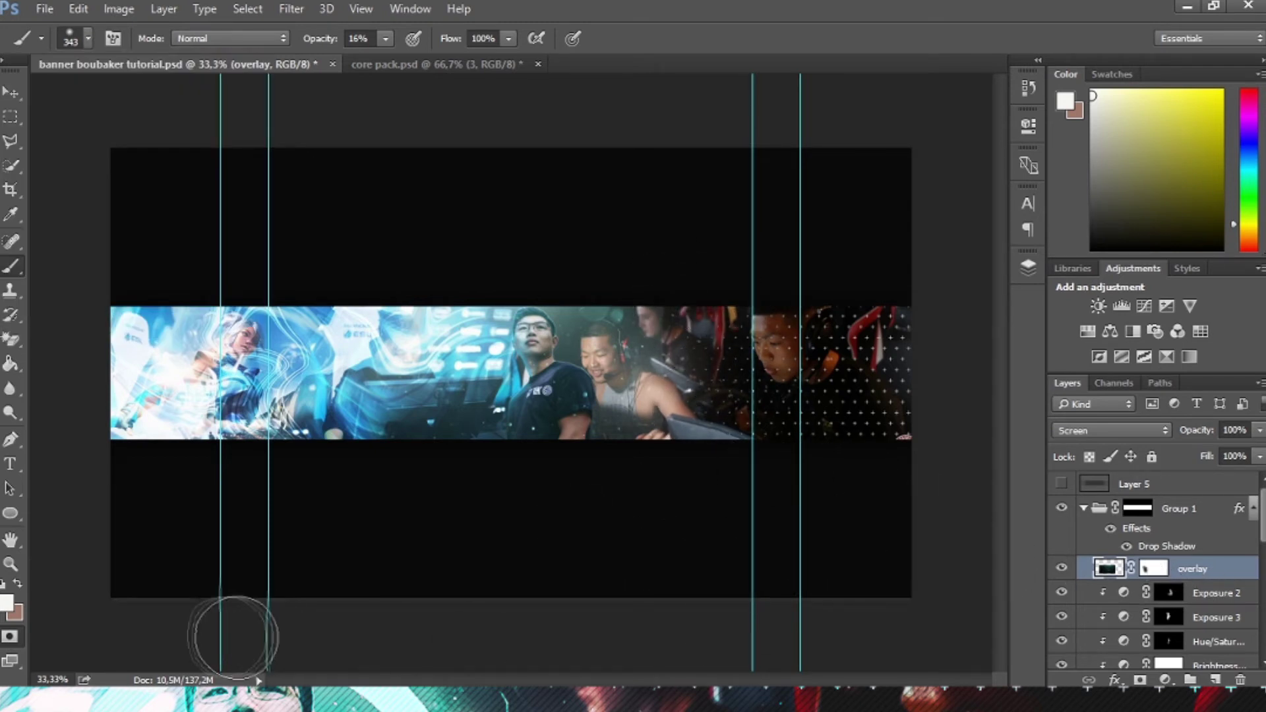
key(ctrl+d)
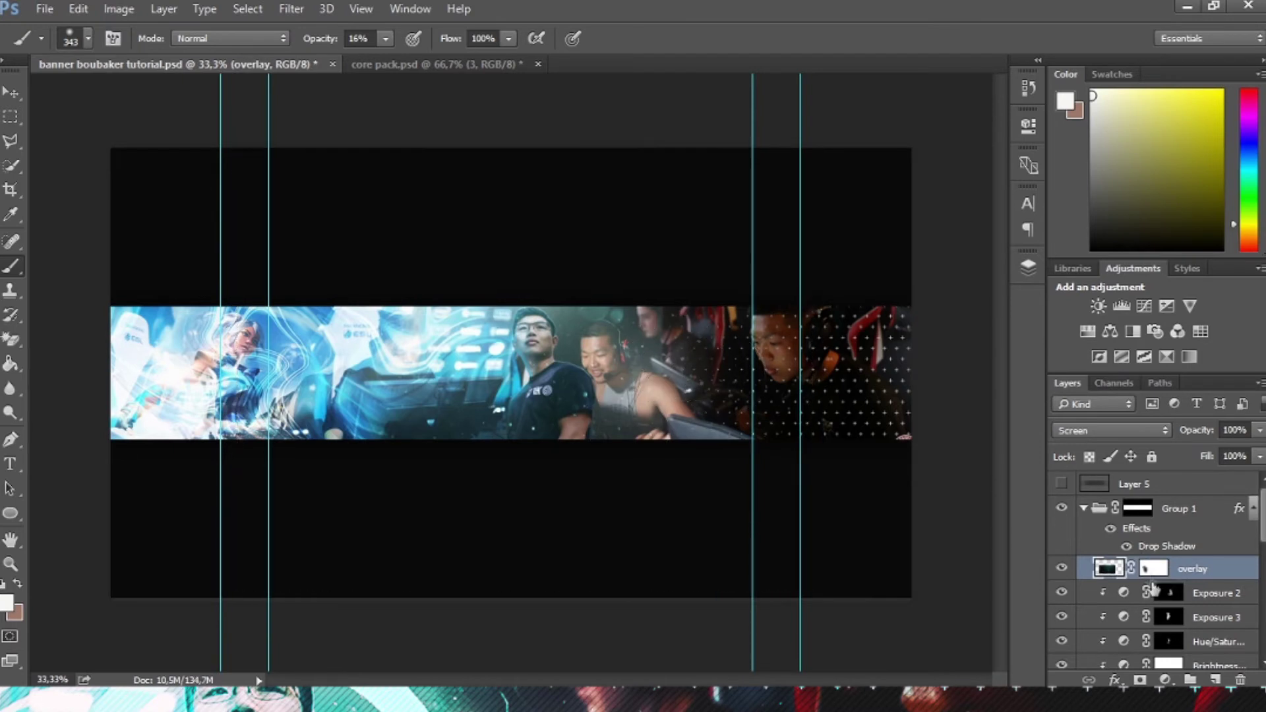
Step: Paint black on the overlay mask at 16% then 100% opacity to fade its edges
click(1140, 568)
key(d)
key(x)
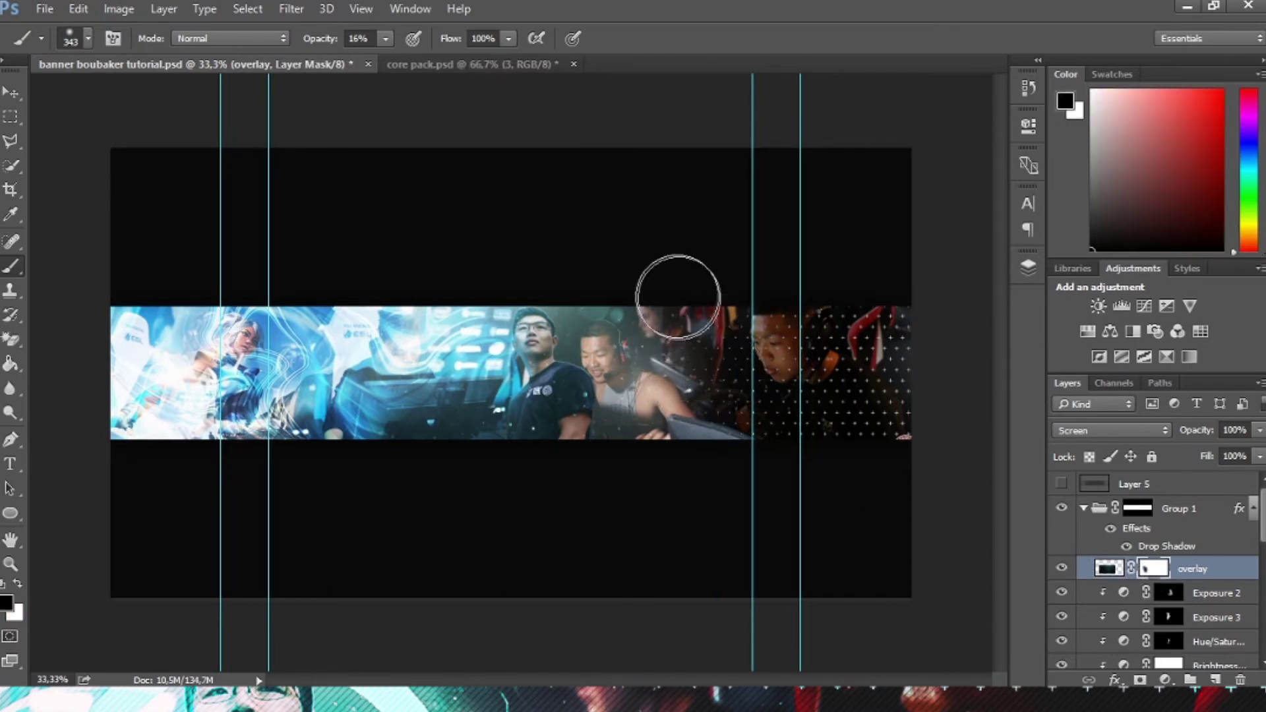
mouse_move(679, 289)
mouse_down()
mouse_move(658, 328)
mouse_move(670, 268)
mouse_move(616, 268)
mouse_move(687, 418)
mouse_up()
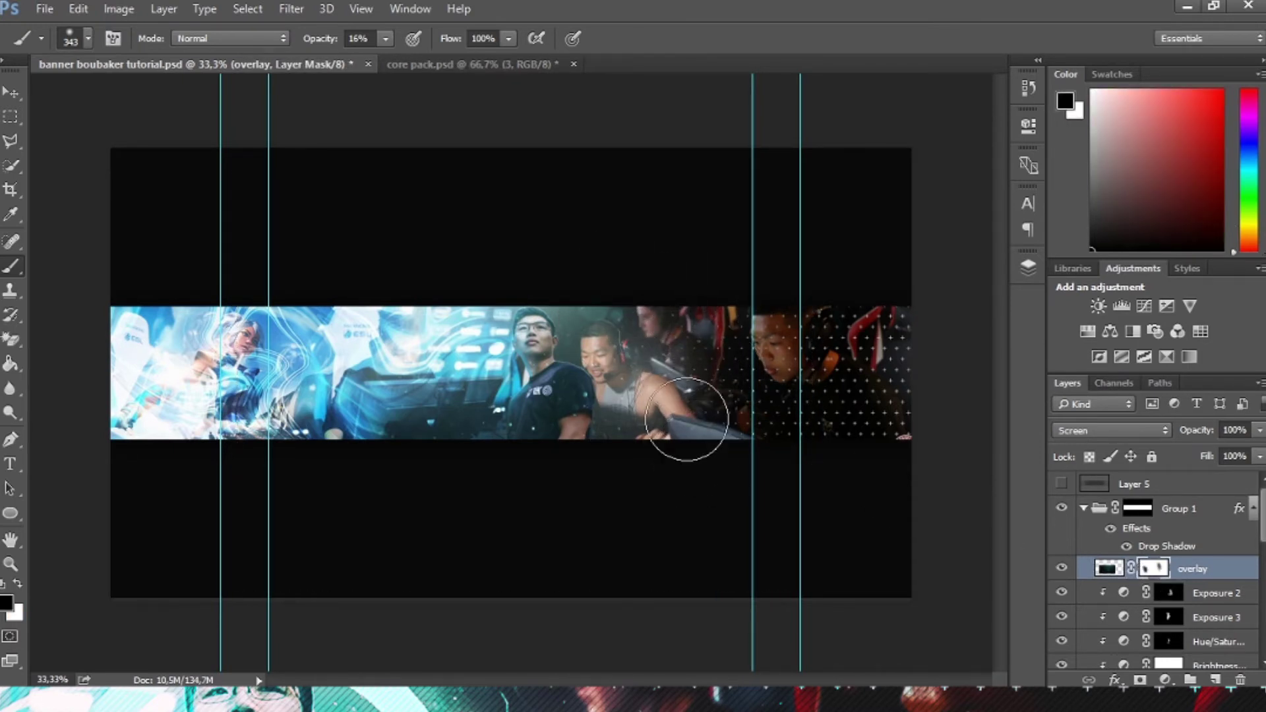
drag(412, 63, 635, 97)
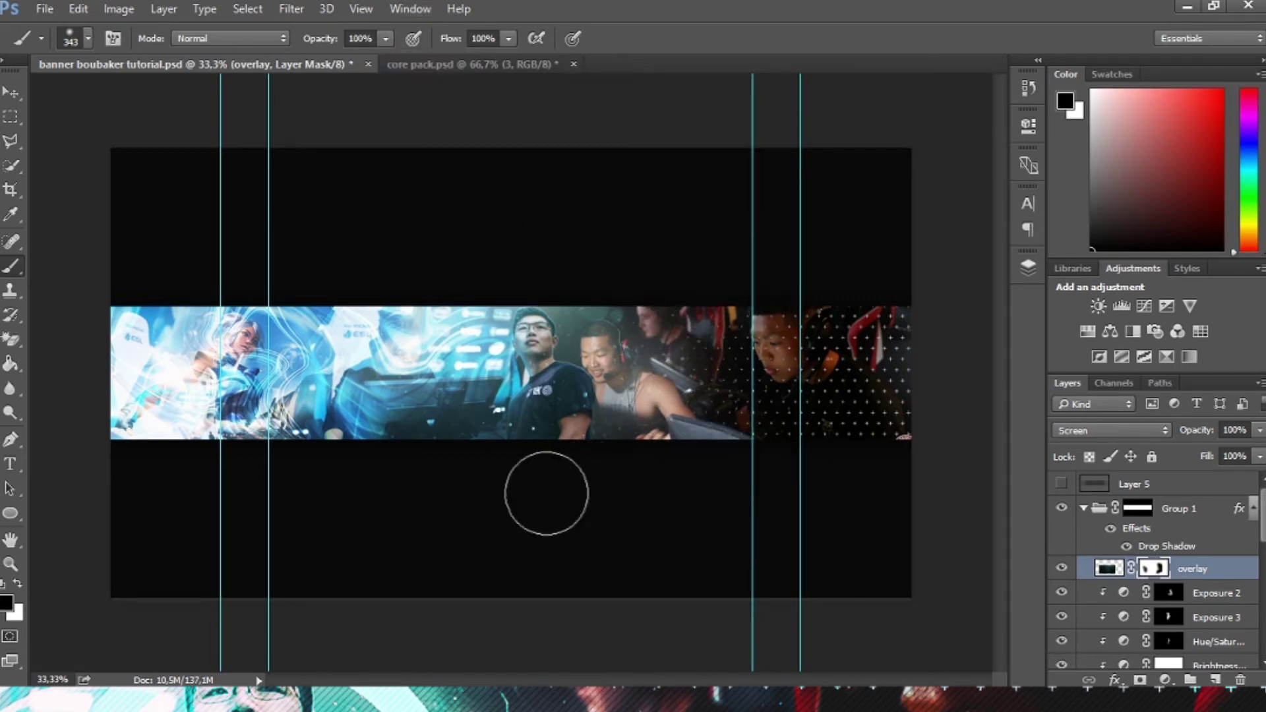
key(x)
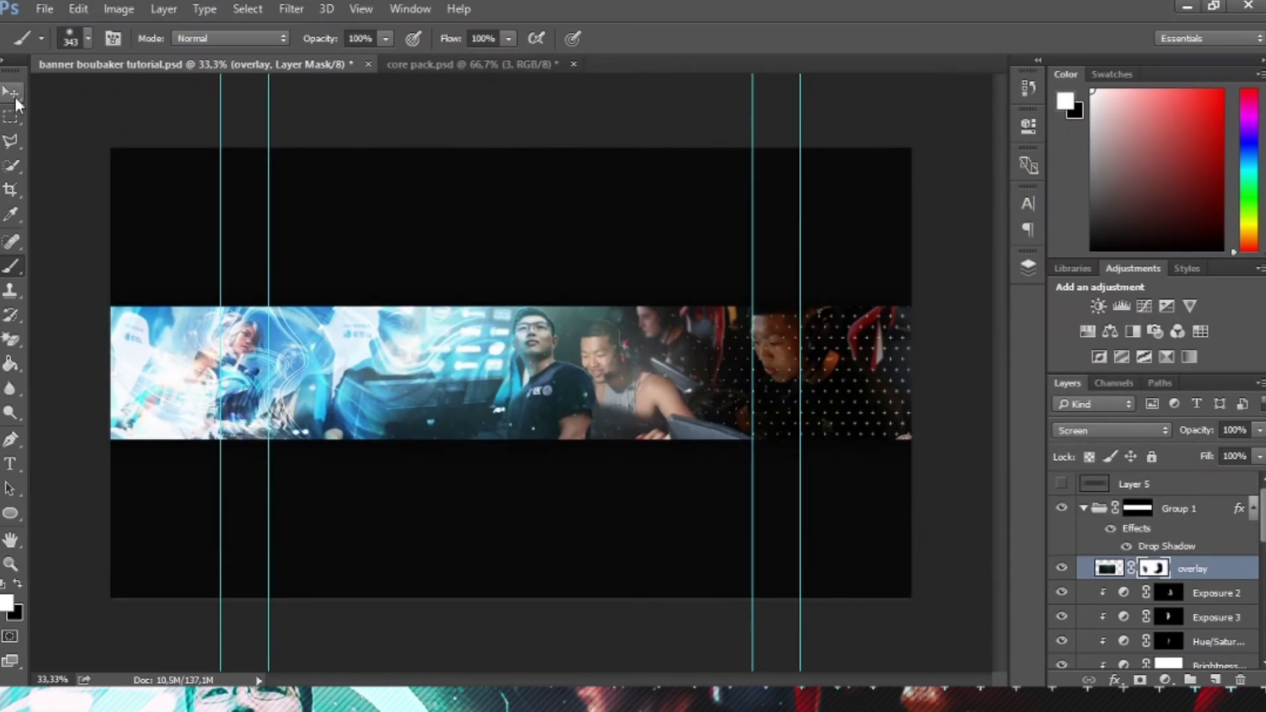
click(10, 94)
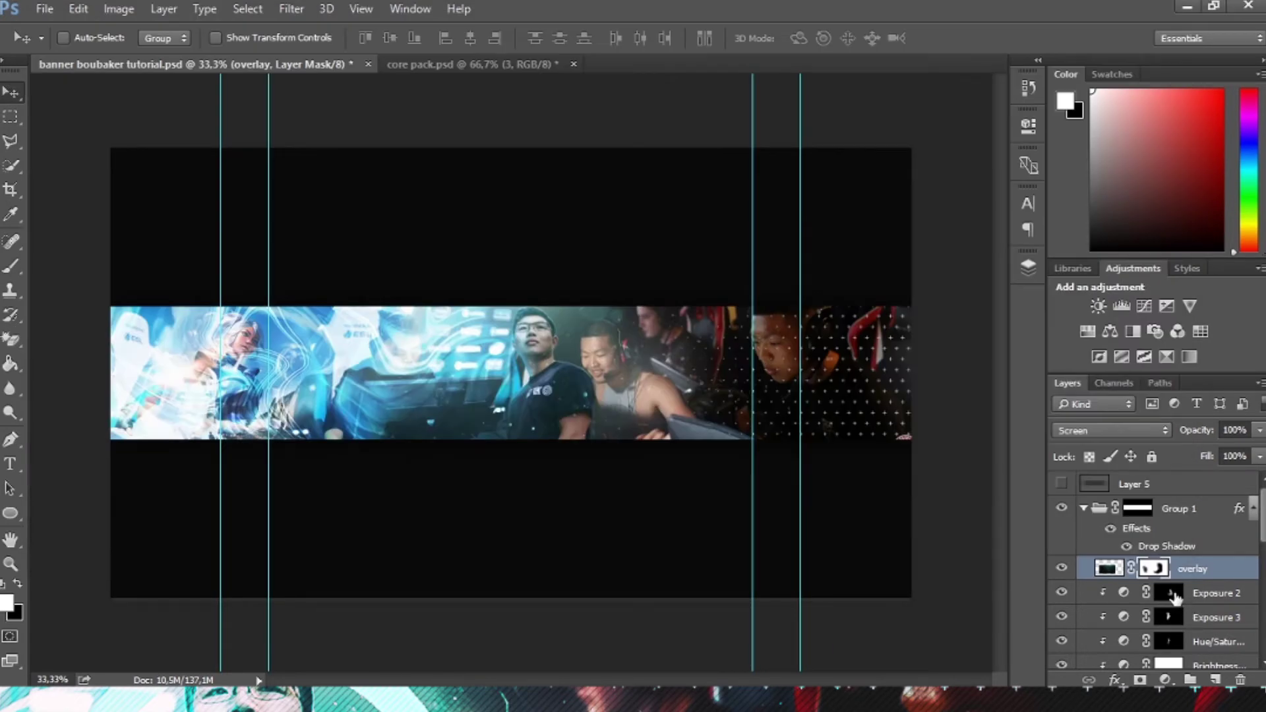
Step: Add Curves 1 above Layer 9 with an S-shaped contrast curve
scroll(1176, 597, down, 2)
scroll(1180, 596, down, 3)
scroll(1187, 595, down, 2)
scroll(1192, 594, down, 3)
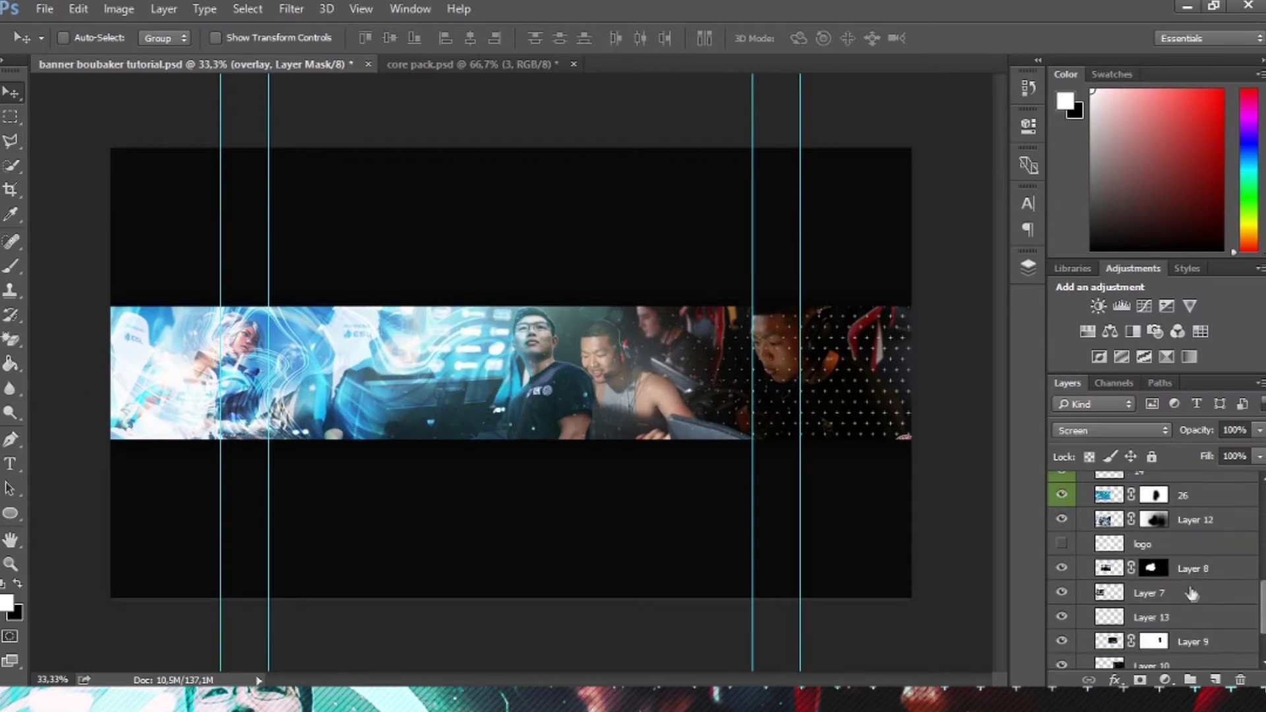
click(1205, 570)
scroll(1206, 577, down, 2)
click(1214, 593)
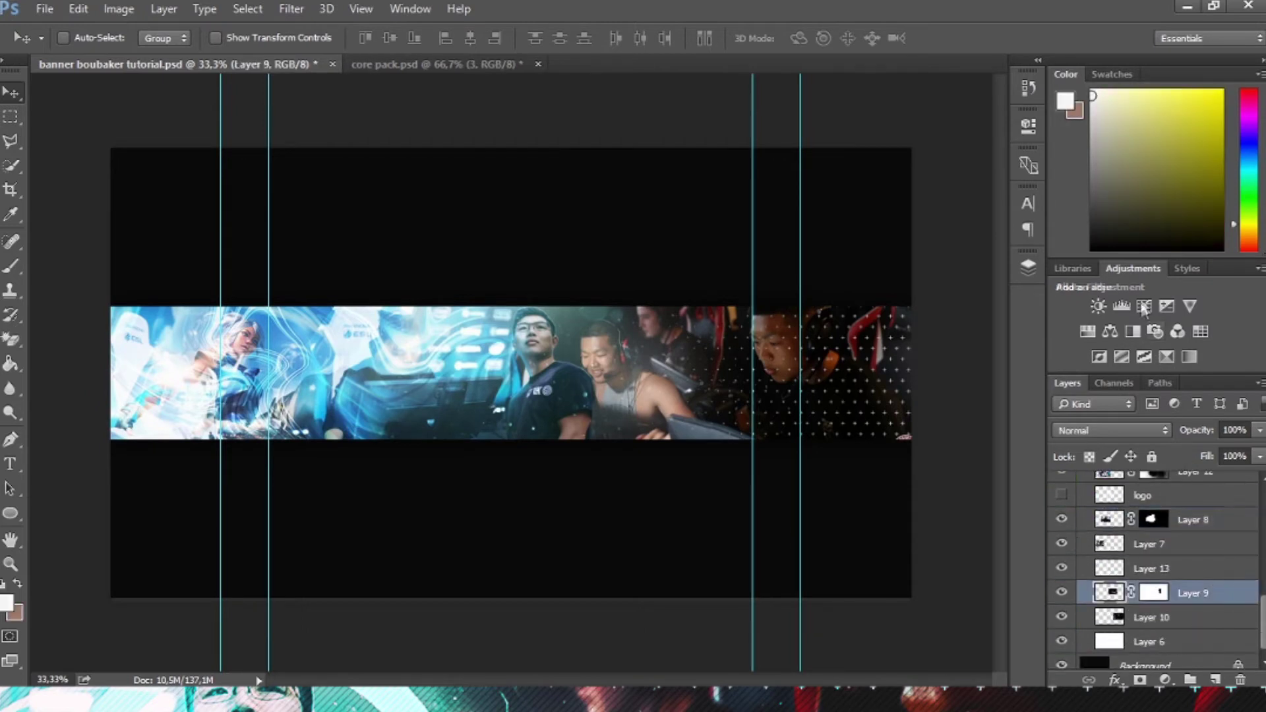
click(1144, 306)
drag(851, 339, 854, 356)
drag(922, 280, 921, 256)
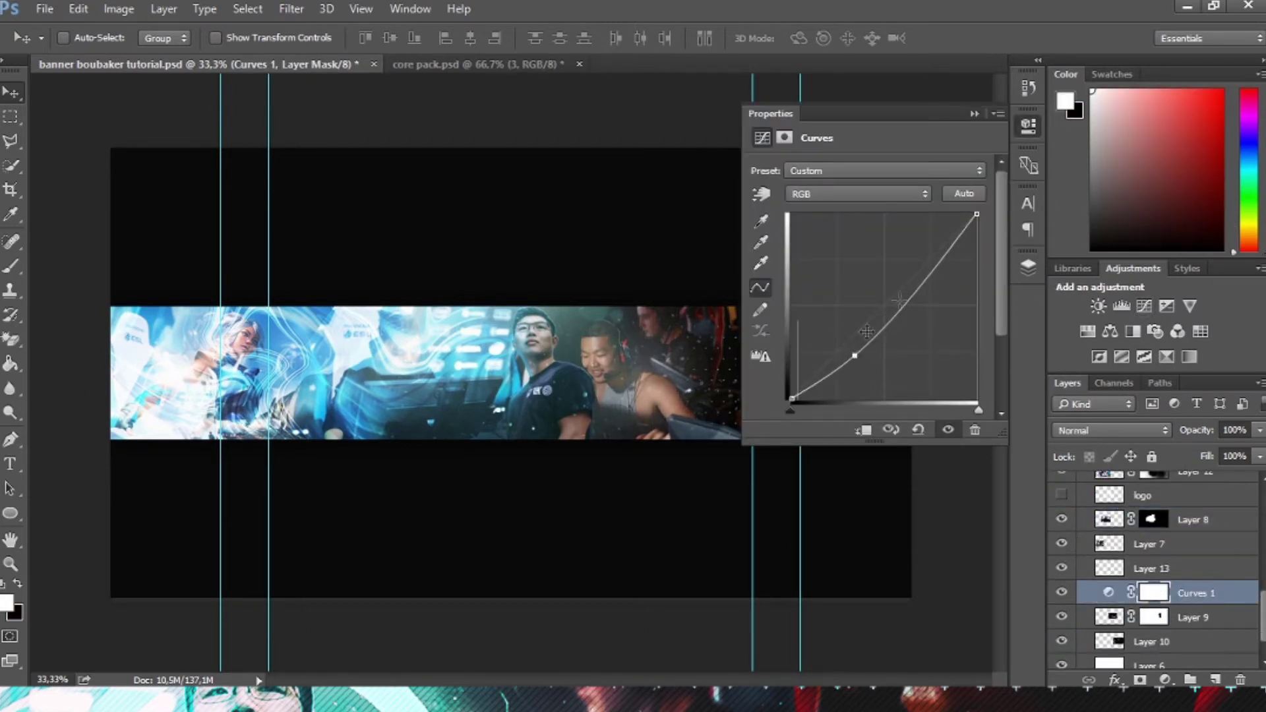
drag(855, 357, 852, 353)
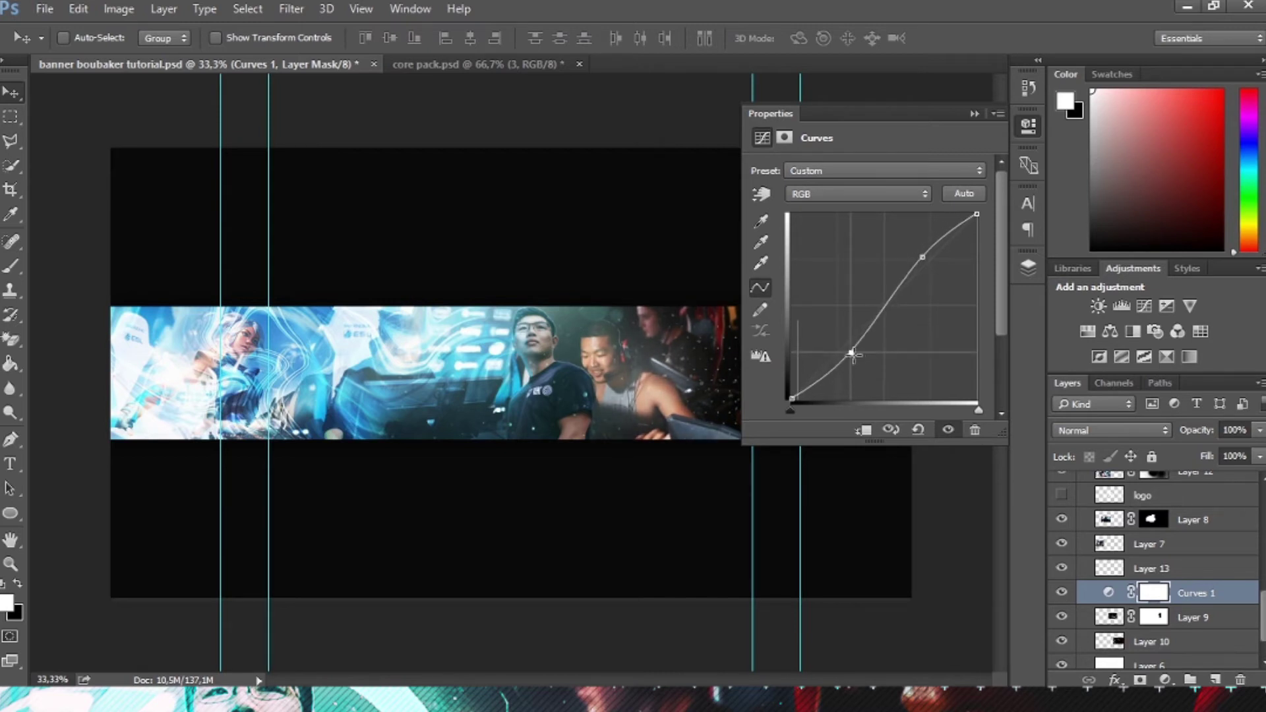
Step: Add Curves 2 above the overlay layer with another S-shaped contrast curve
click(974, 112)
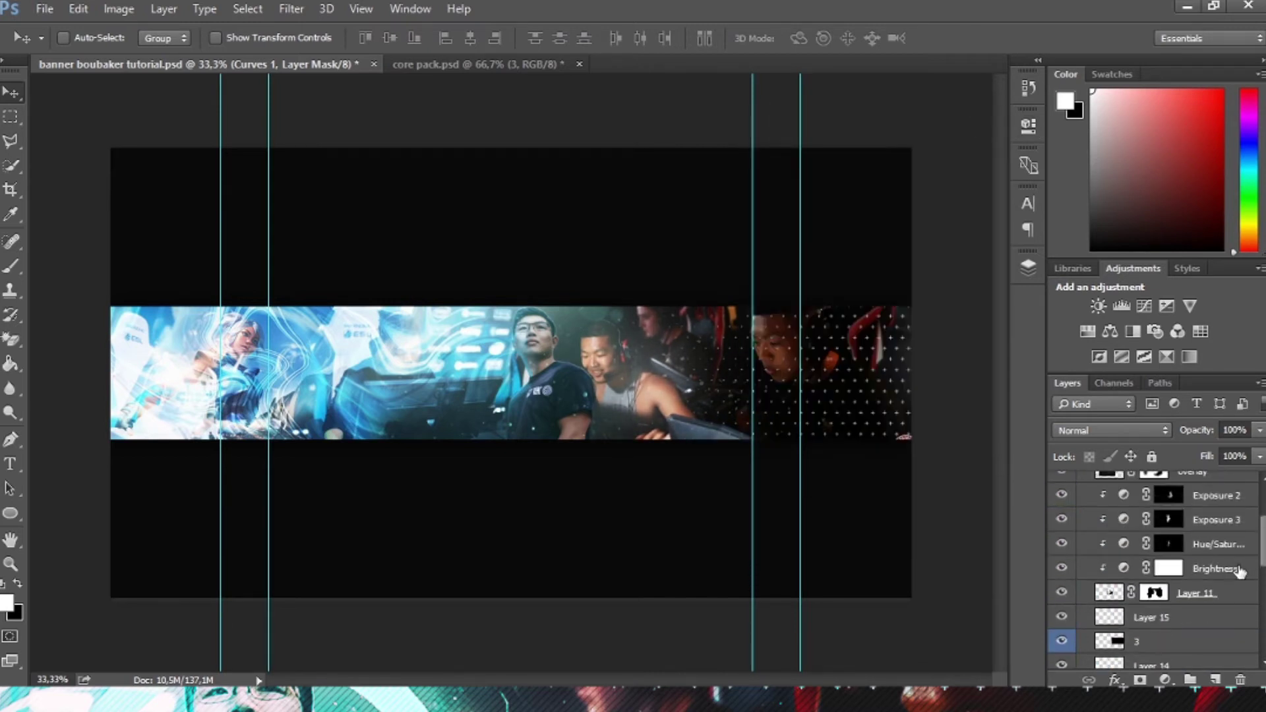
click(1144, 306)
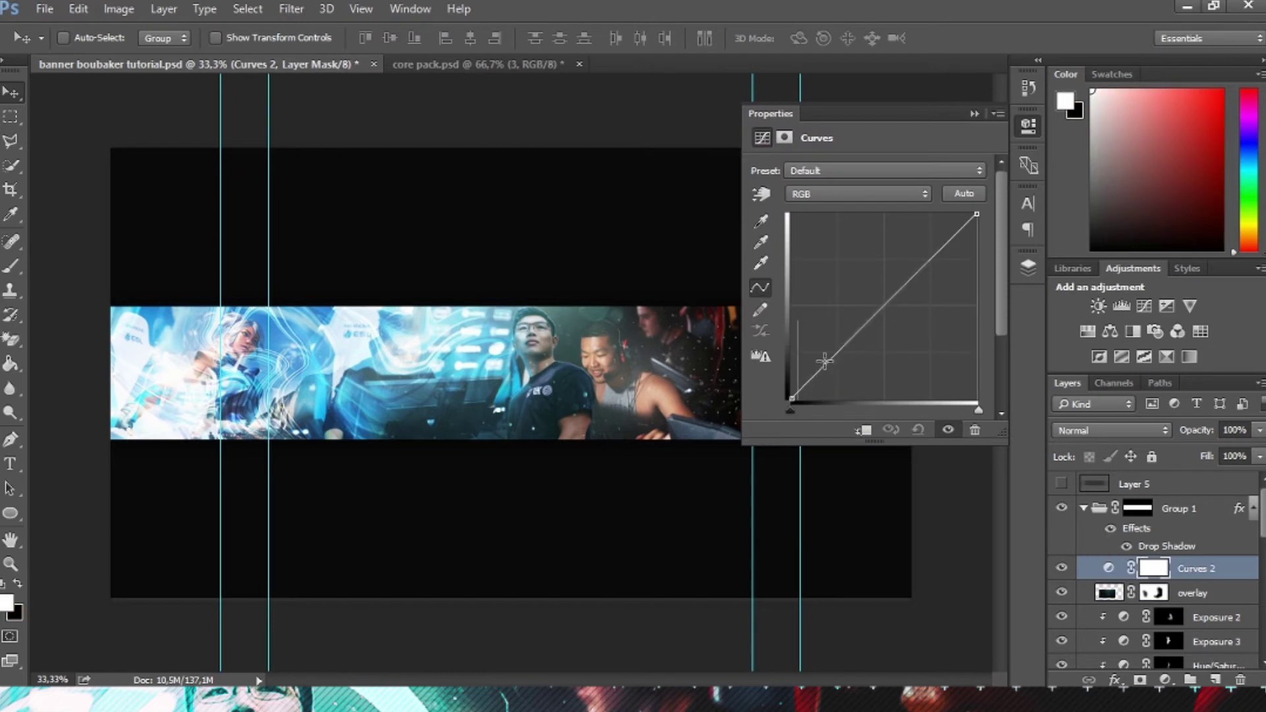
drag(828, 364, 835, 367)
drag(908, 284, 918, 259)
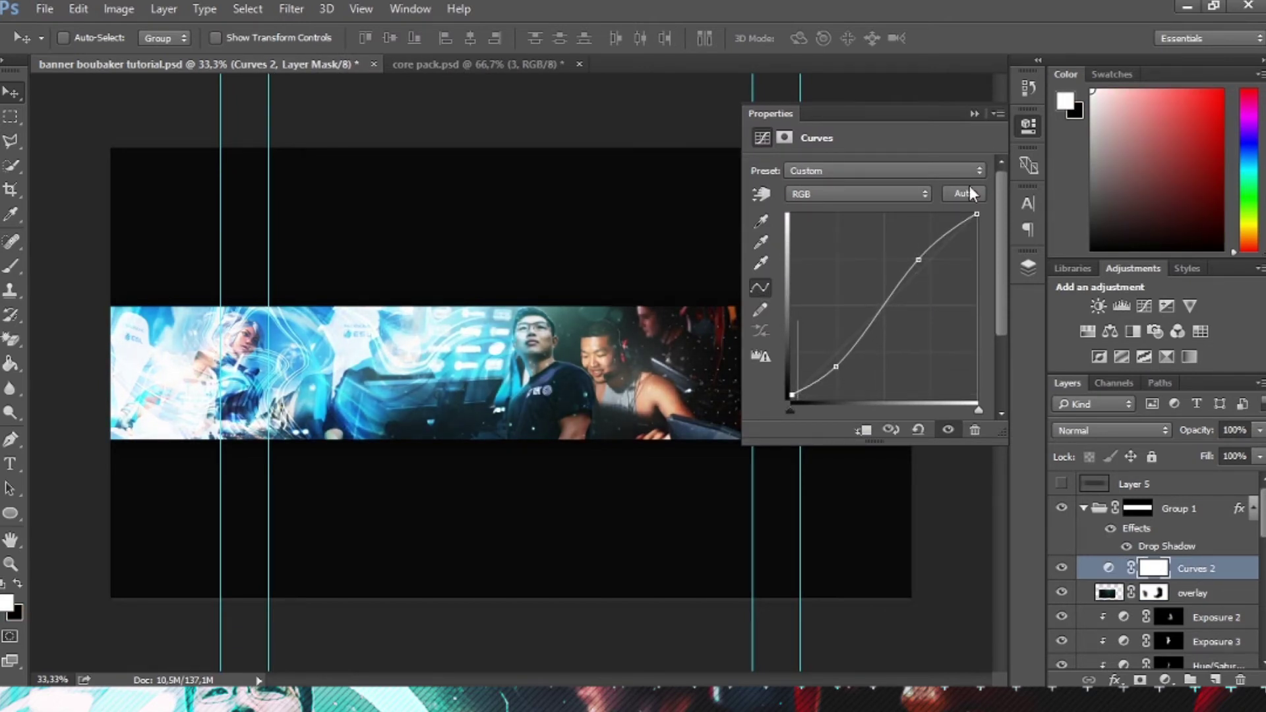
click(974, 114)
scroll(1121, 580, down, 5)
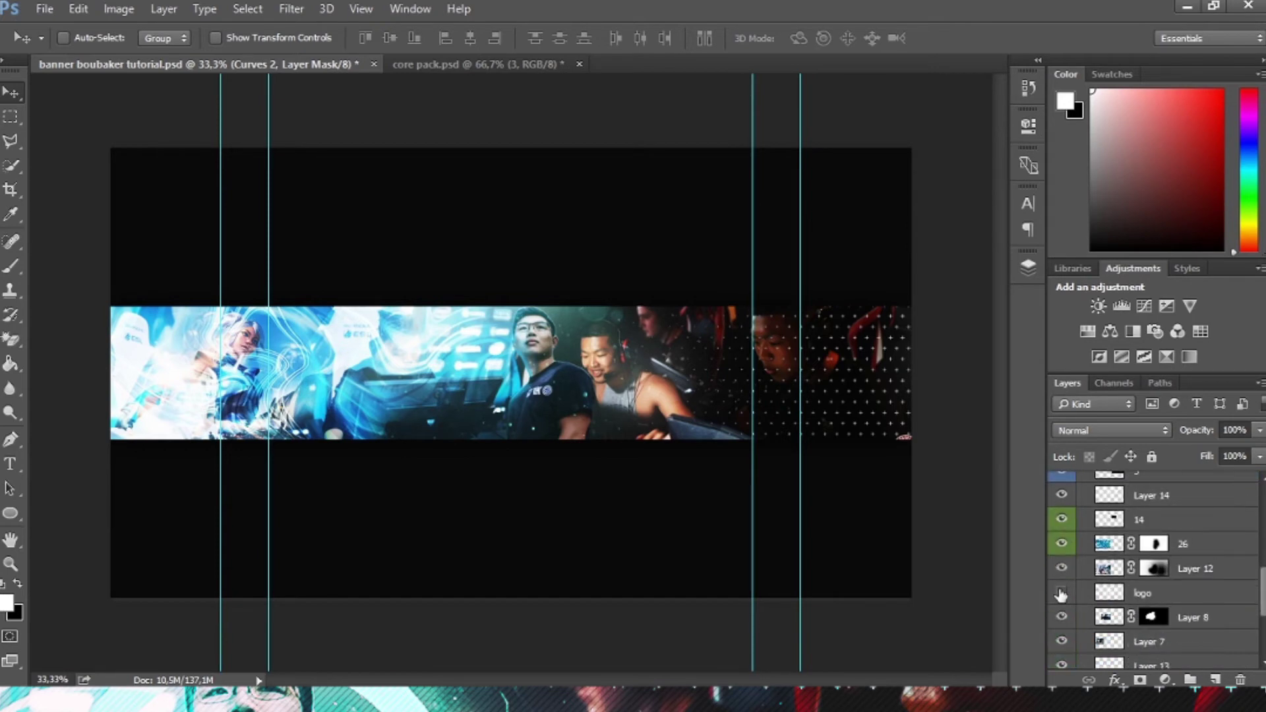
Step: Show the logo layer and give it a cyan Color Overlay at about 46% opacity
click(1061, 594)
click(1227, 599)
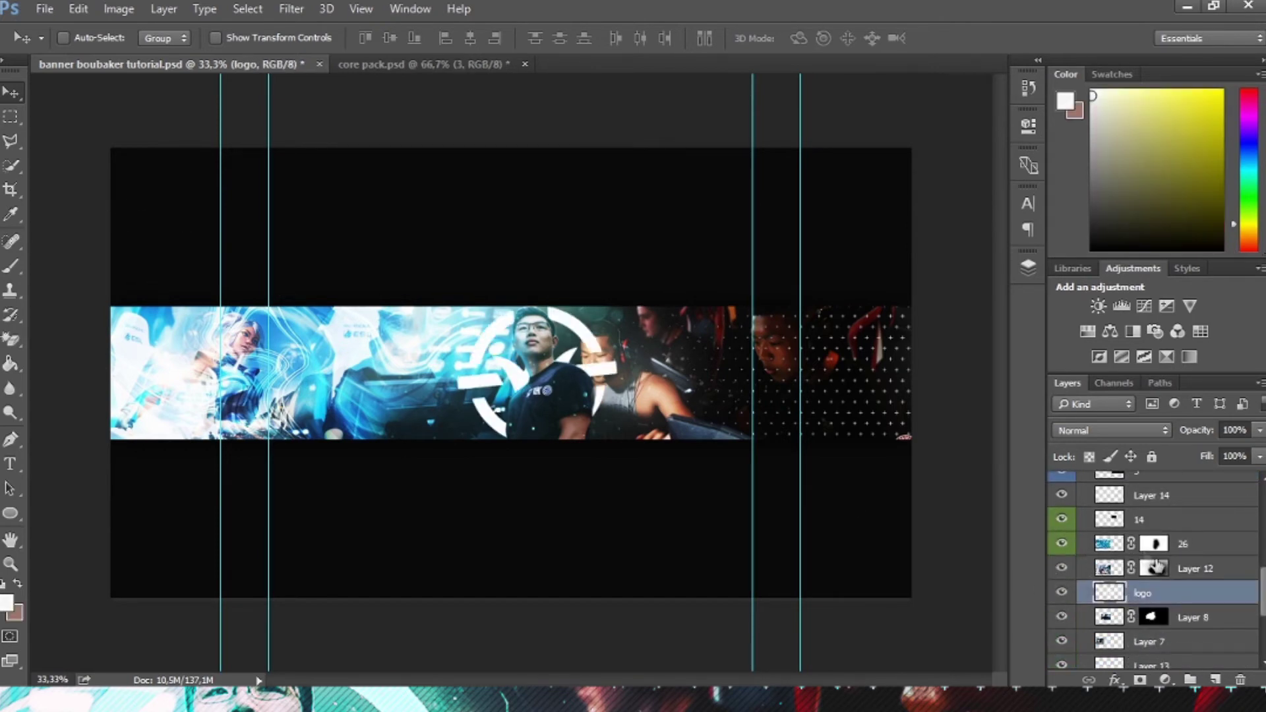
double_click(1162, 591)
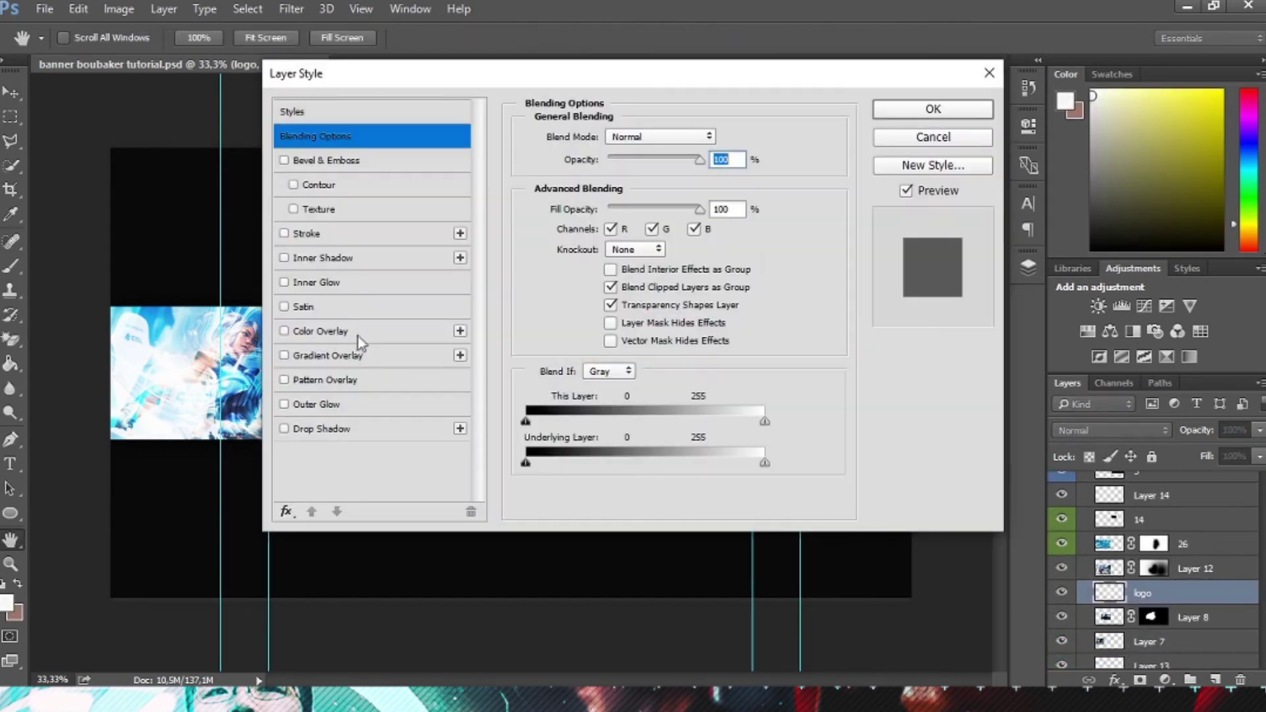
click(358, 333)
mouse_move(613, 80)
mouse_down()
mouse_move(1141, 121)
mouse_move(1071, 132)
mouse_up()
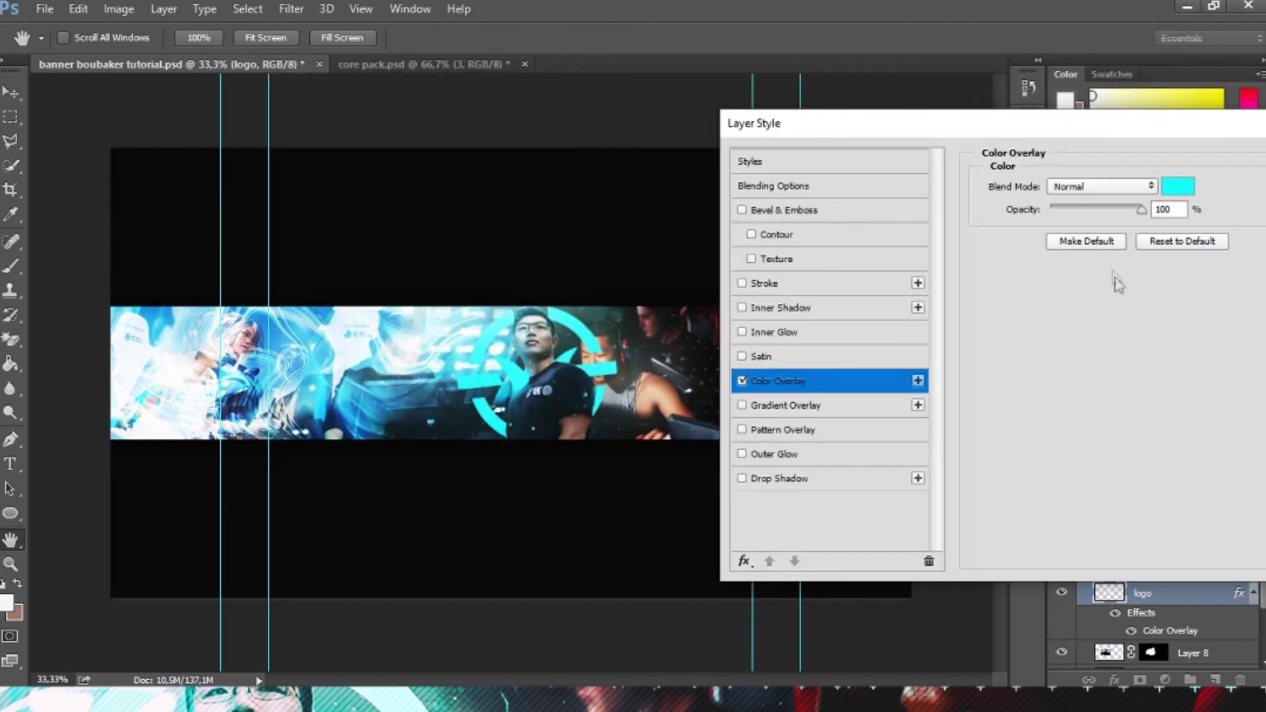
drag(1102, 210, 1089, 210)
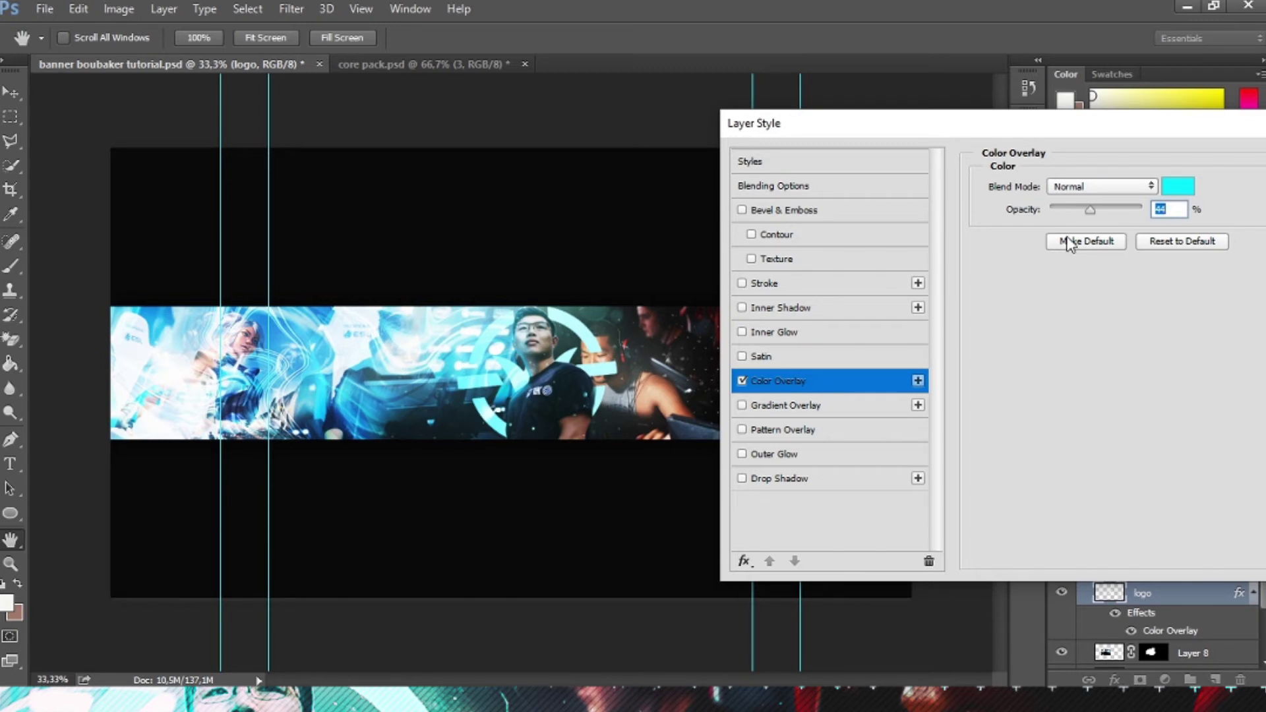
Step: Add a white Outer Glow at 40% opacity and 70 px size, then apply
click(791, 454)
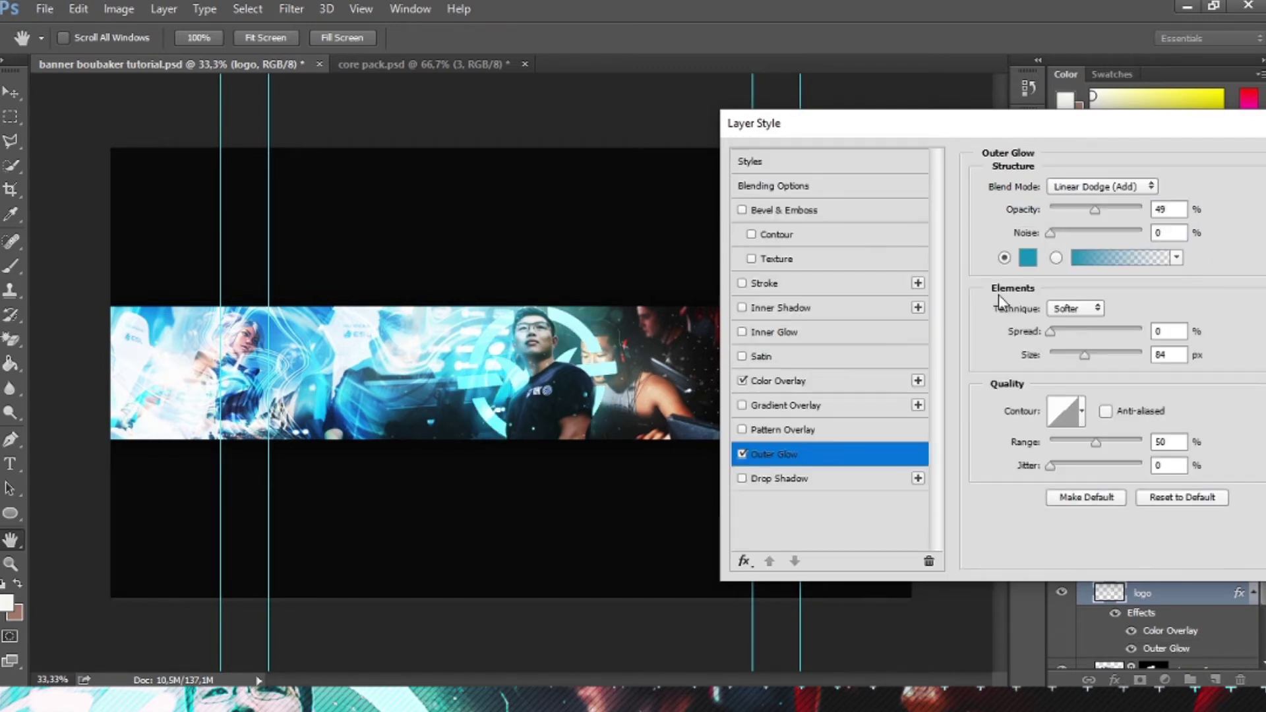
drag(1073, 354, 1082, 355)
click(1027, 257)
text(ffffff)
key(Return)
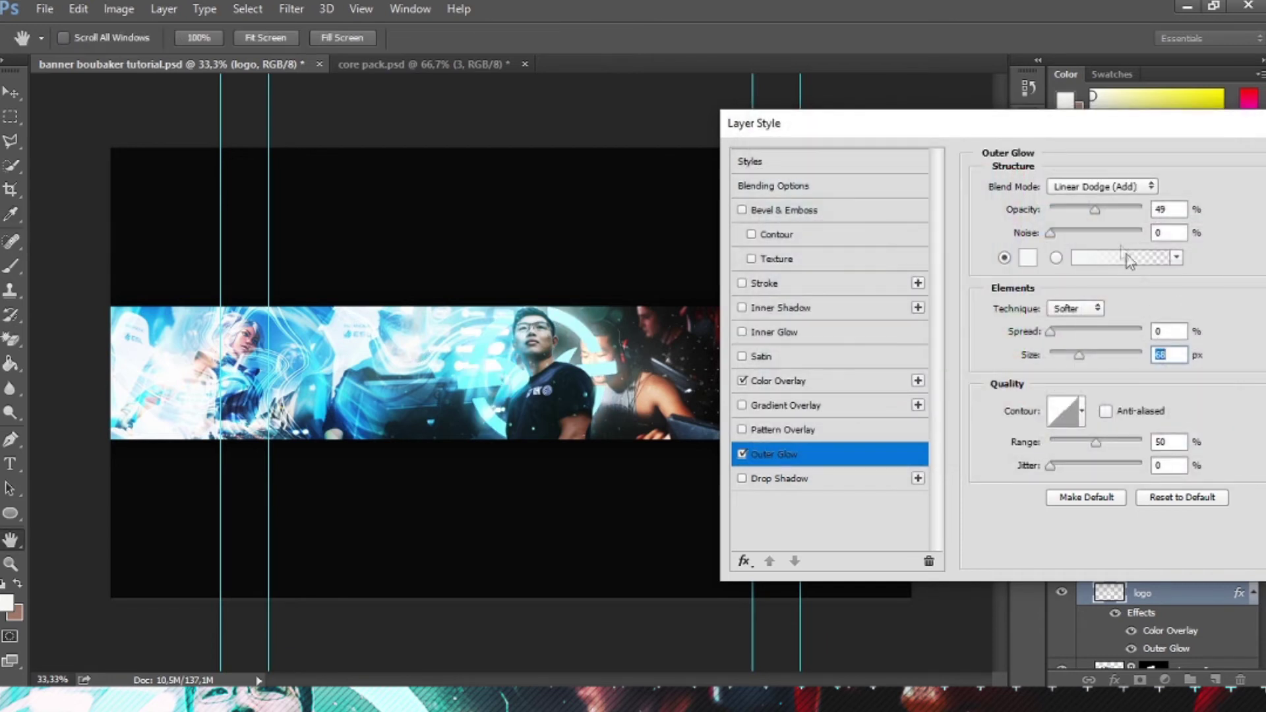
drag(1090, 209, 1087, 209)
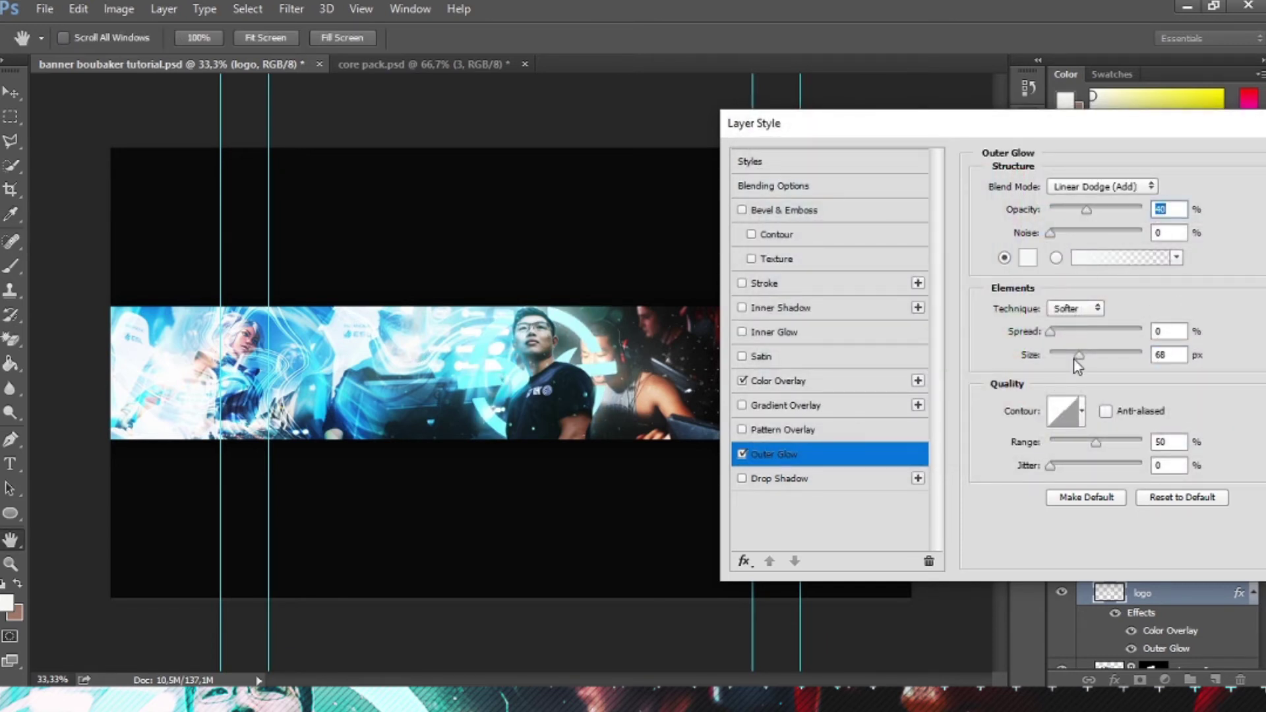
drag(1075, 362, 1080, 355)
key(Return)
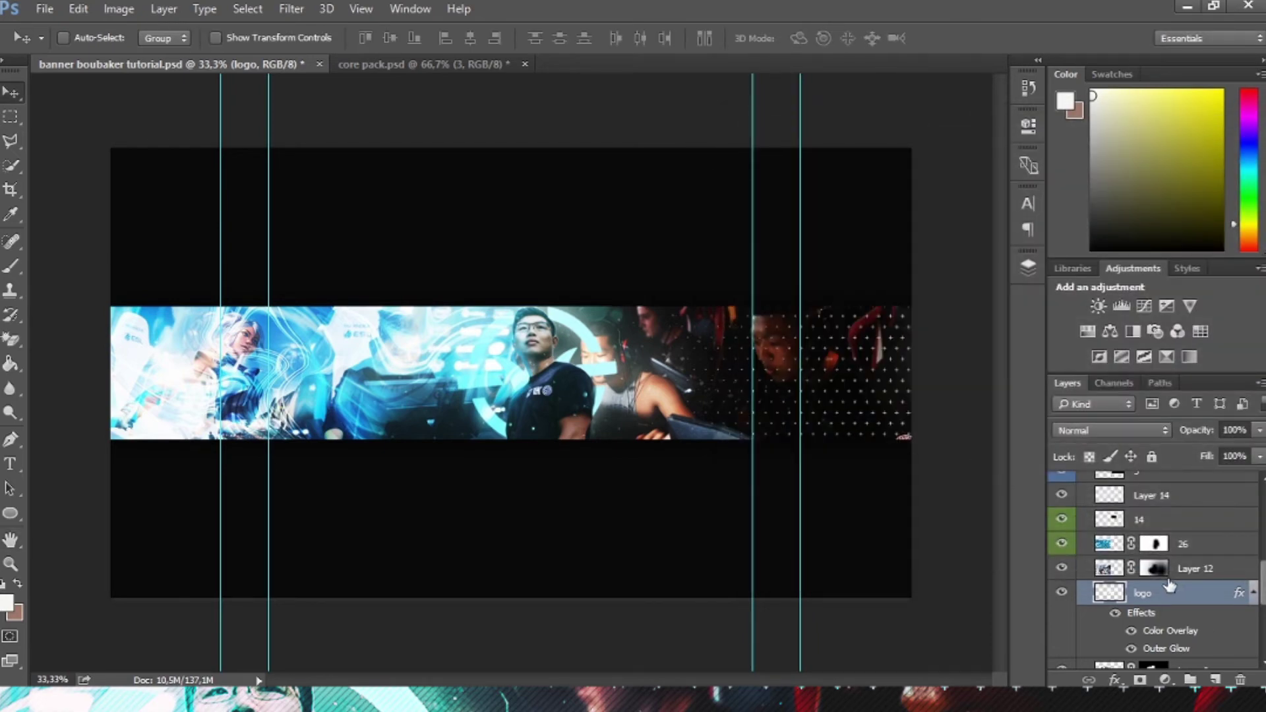
scroll(1169, 585, down, 1)
Step: Move Layer 13 below Curves 1 and merge Layers 9 and 10 into it
click(1253, 569)
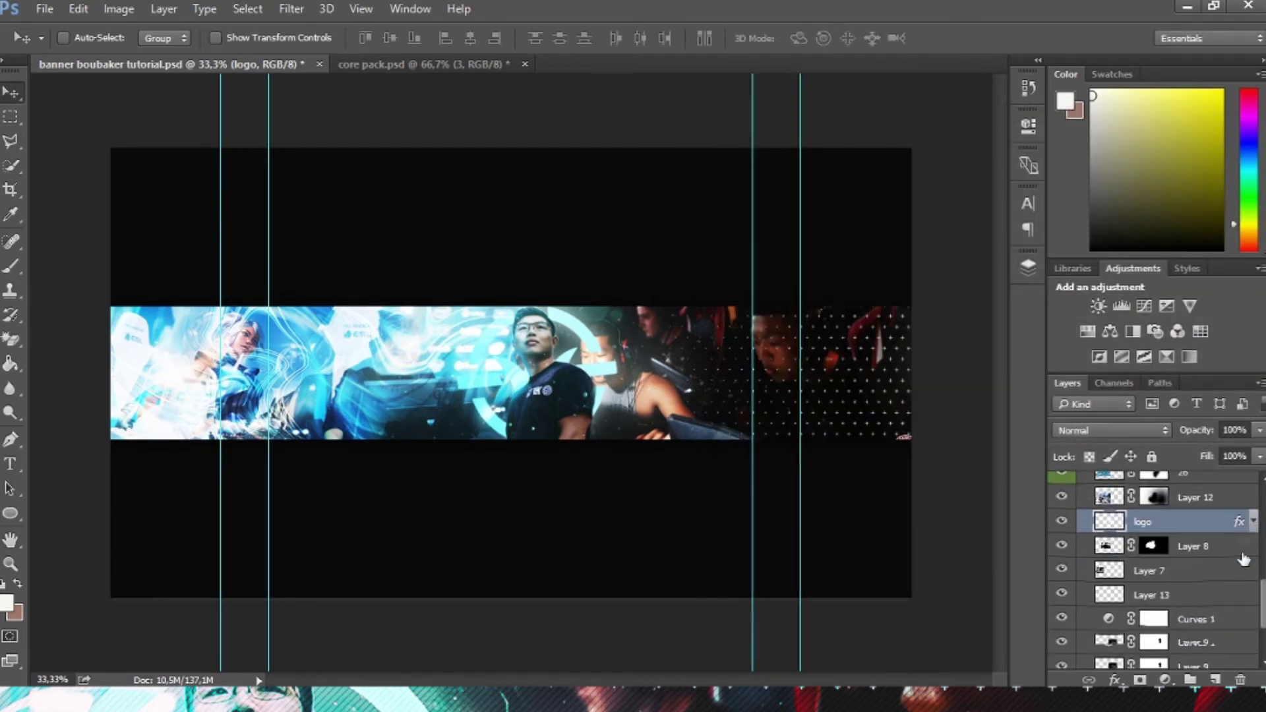
scroll(1244, 559, down, 1)
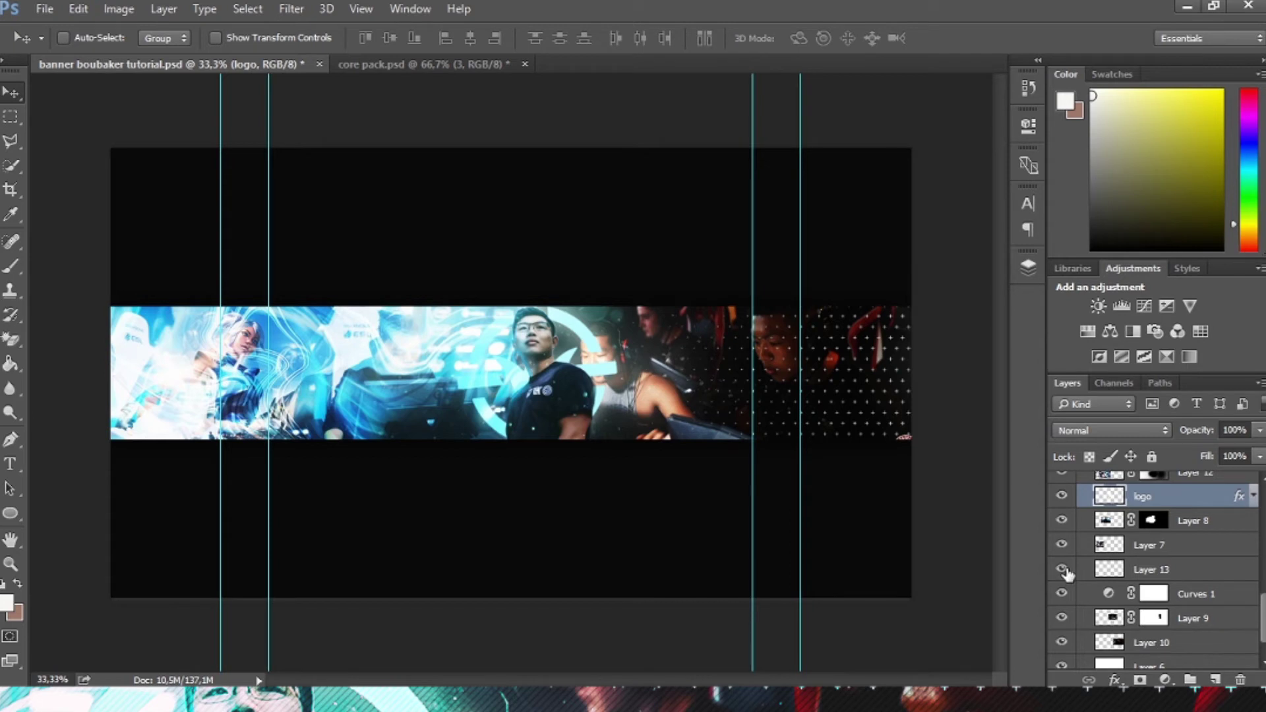
click(1167, 571)
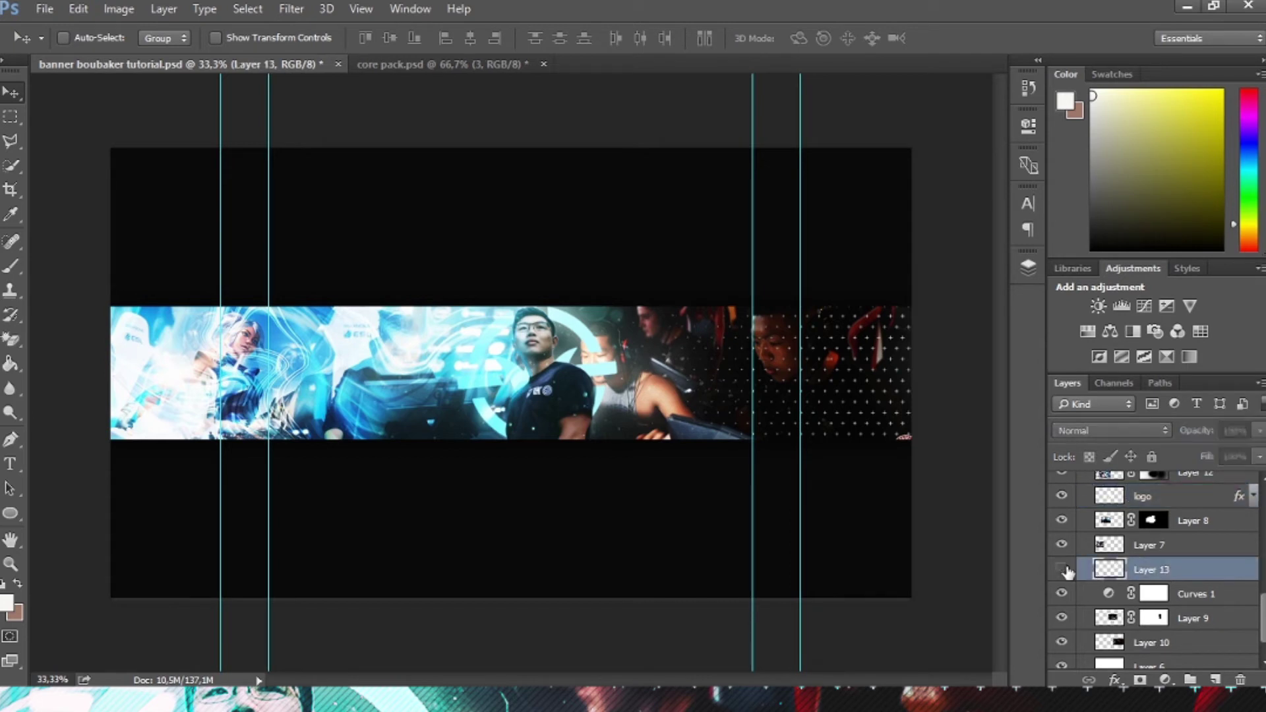
drag(1194, 572, 1199, 610)
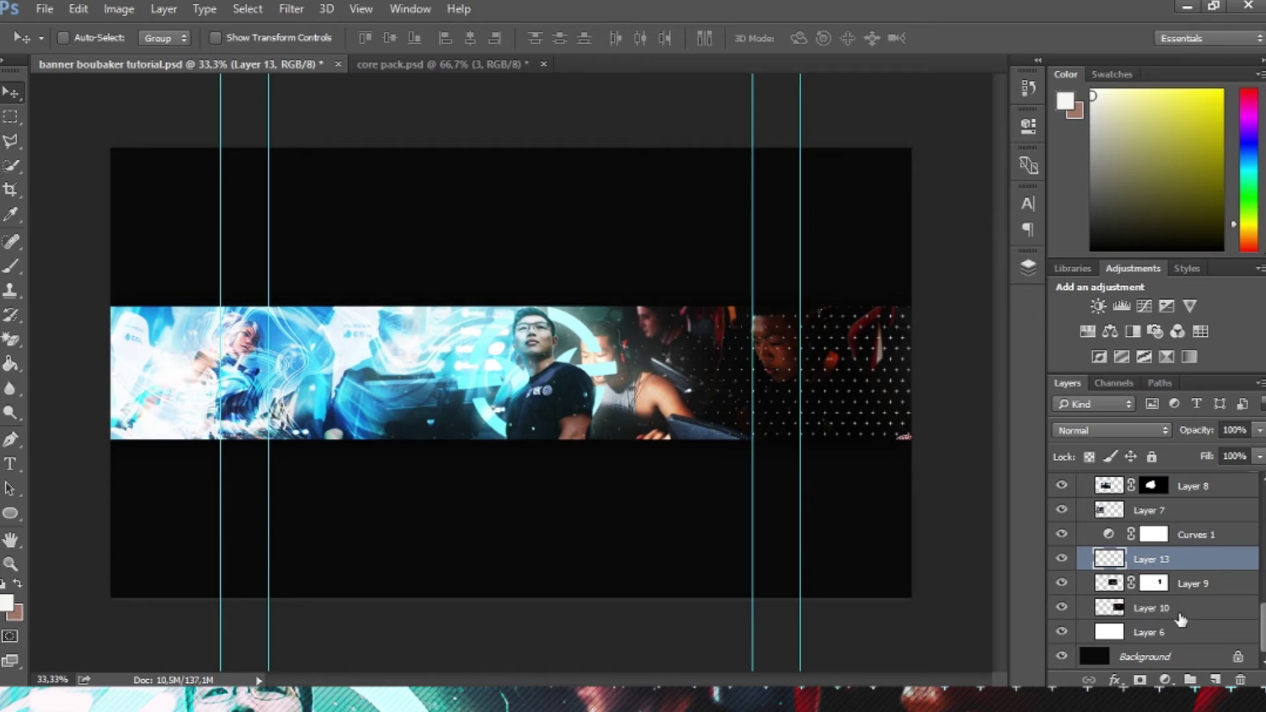
shift+click(1179, 617)
key(ctrl+e)
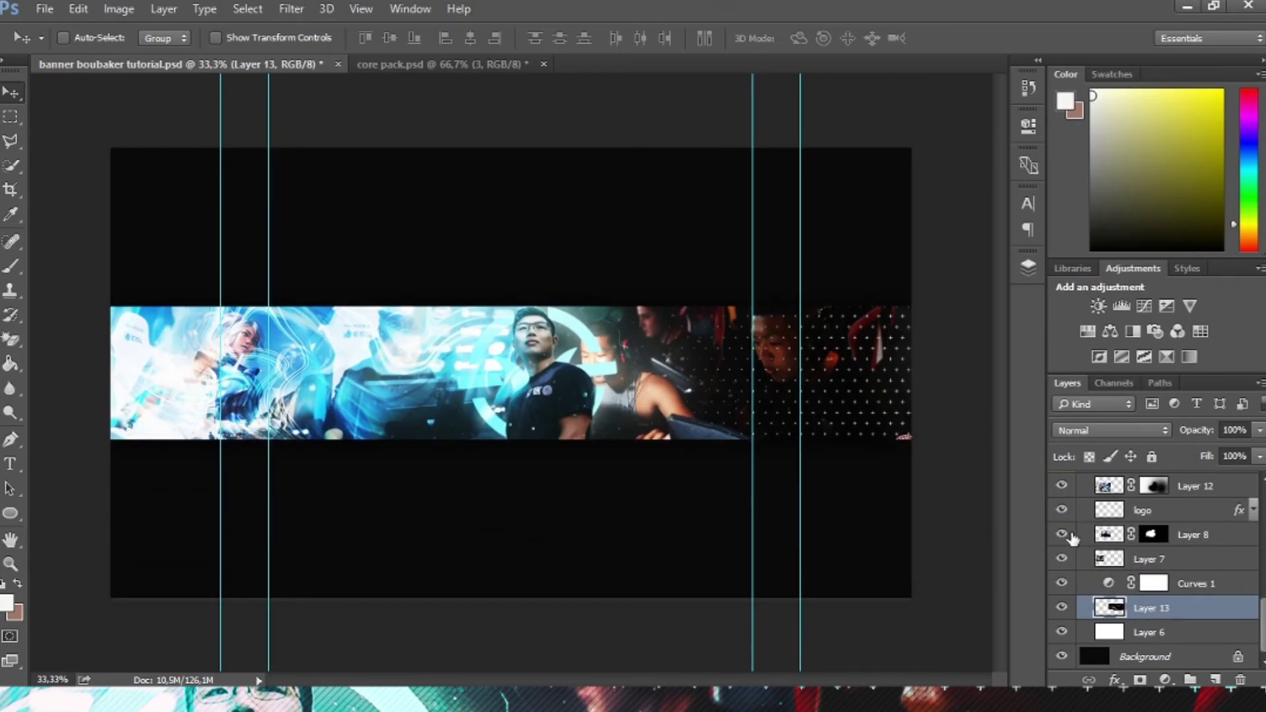
Step: Deepen the Curves 1 shadows by pulling its lower point slightly down
double_click(1110, 585)
drag(851, 353, 854, 355)
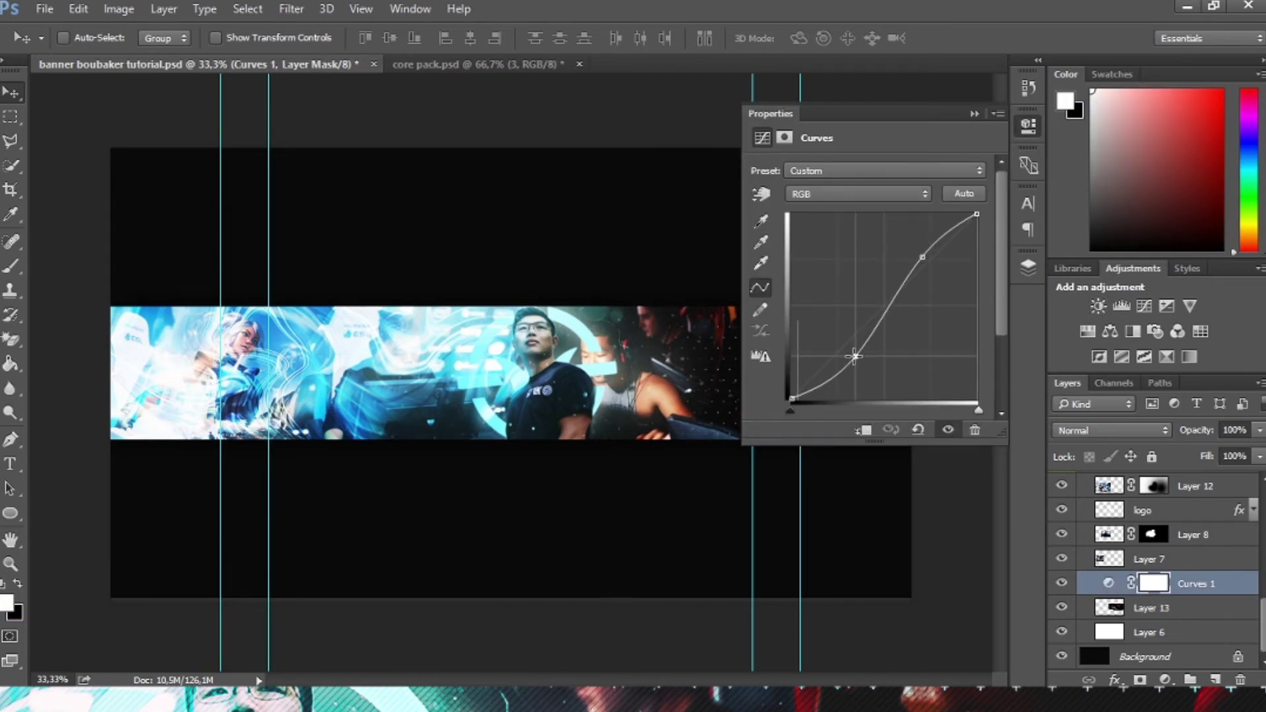
click(974, 115)
Step: Scroll through the Layers panel to review the merged layer stack
scroll(1151, 556, up, 2)
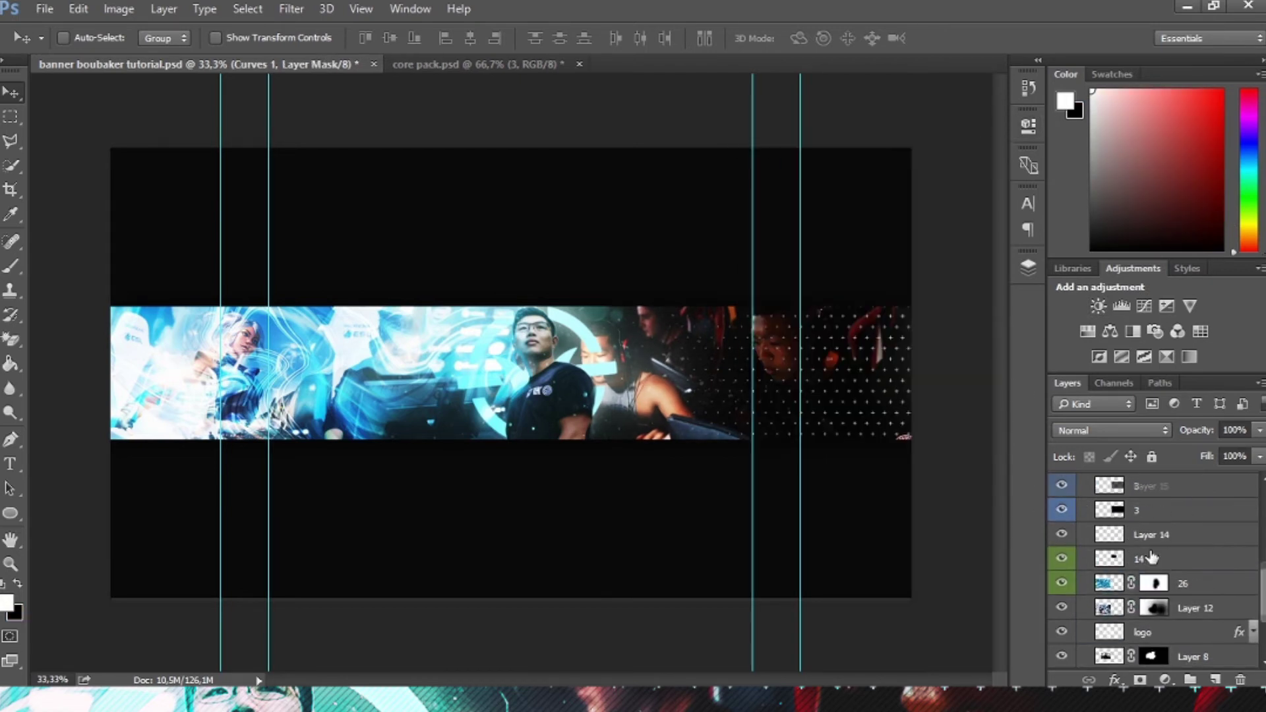
scroll(1151, 556, up, 2)
scroll(1151, 555, up, 2)
scroll(1150, 556, down, 1)
scroll(1151, 556, down, 2)
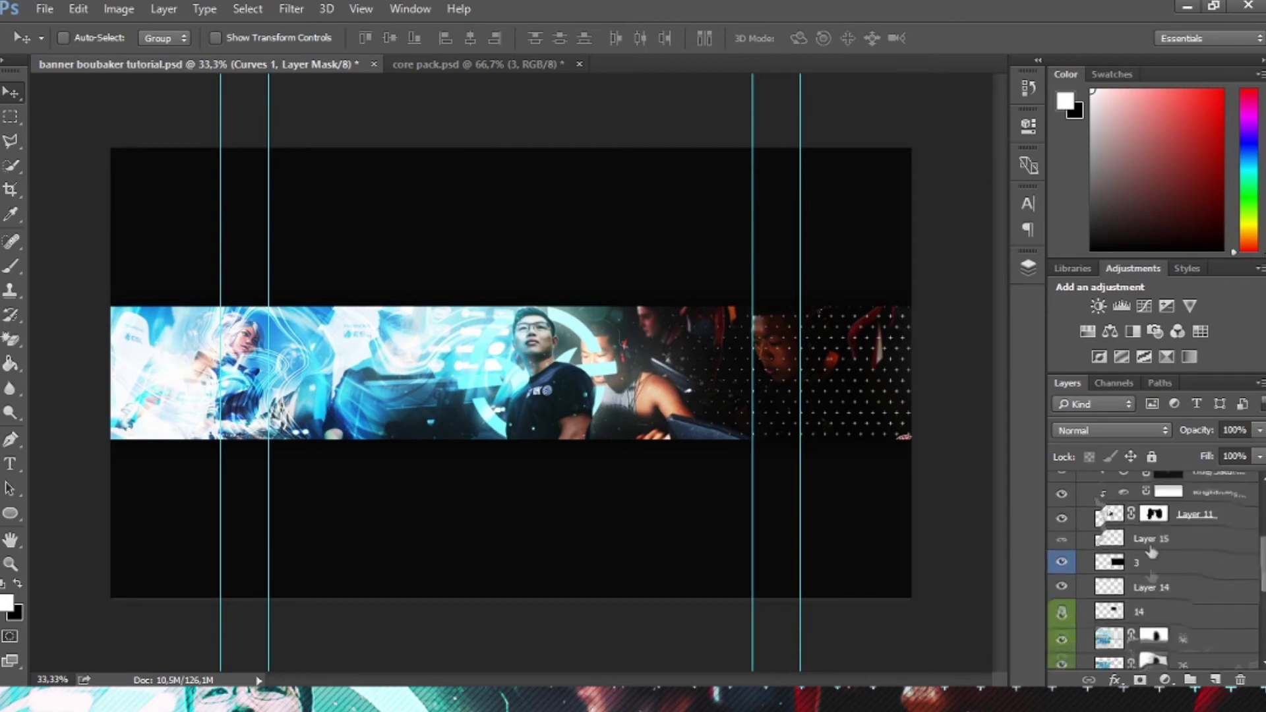
scroll(1150, 556, down, 2)
scroll(1150, 555, down, 2)
scroll(1151, 556, down, 2)
scroll(1150, 557, up, 1)
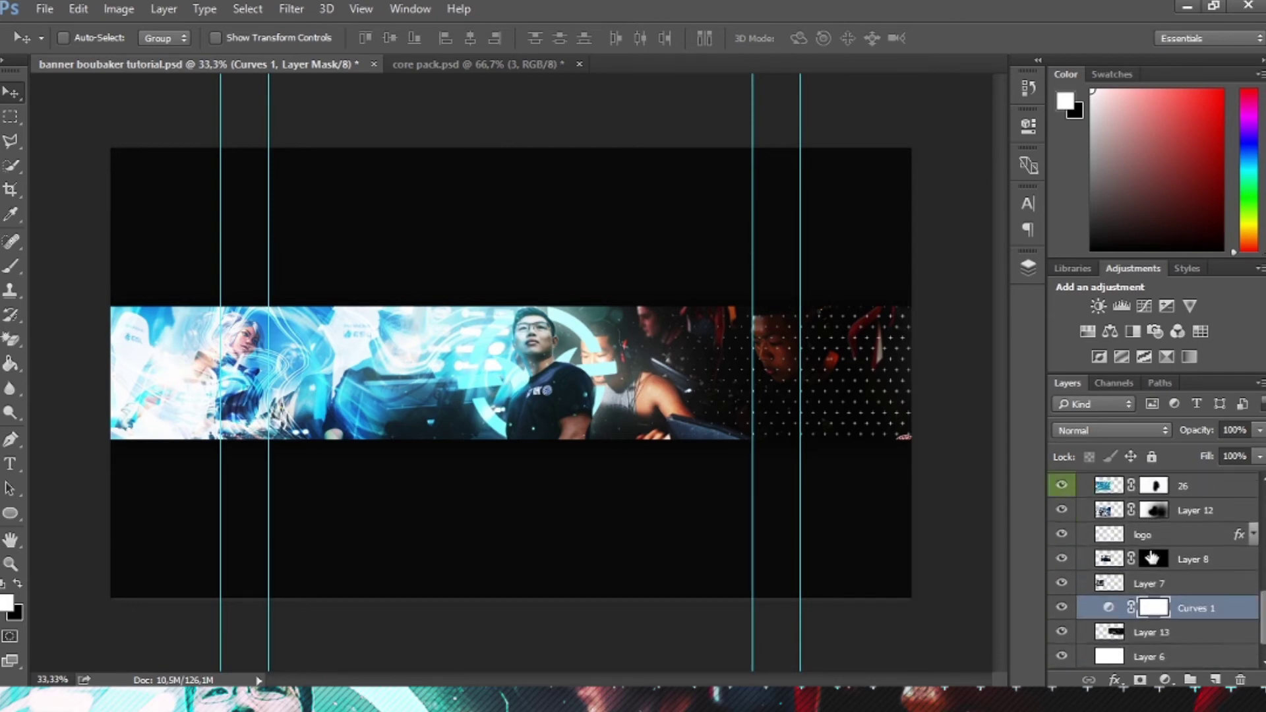
click(1061, 534)
key(alt+Tab)
scroll(1161, 541, down, 3)
scroll(1170, 540, down, 3)
scroll(1167, 540, up, 3)
scroll(1220, 580, up, 1)
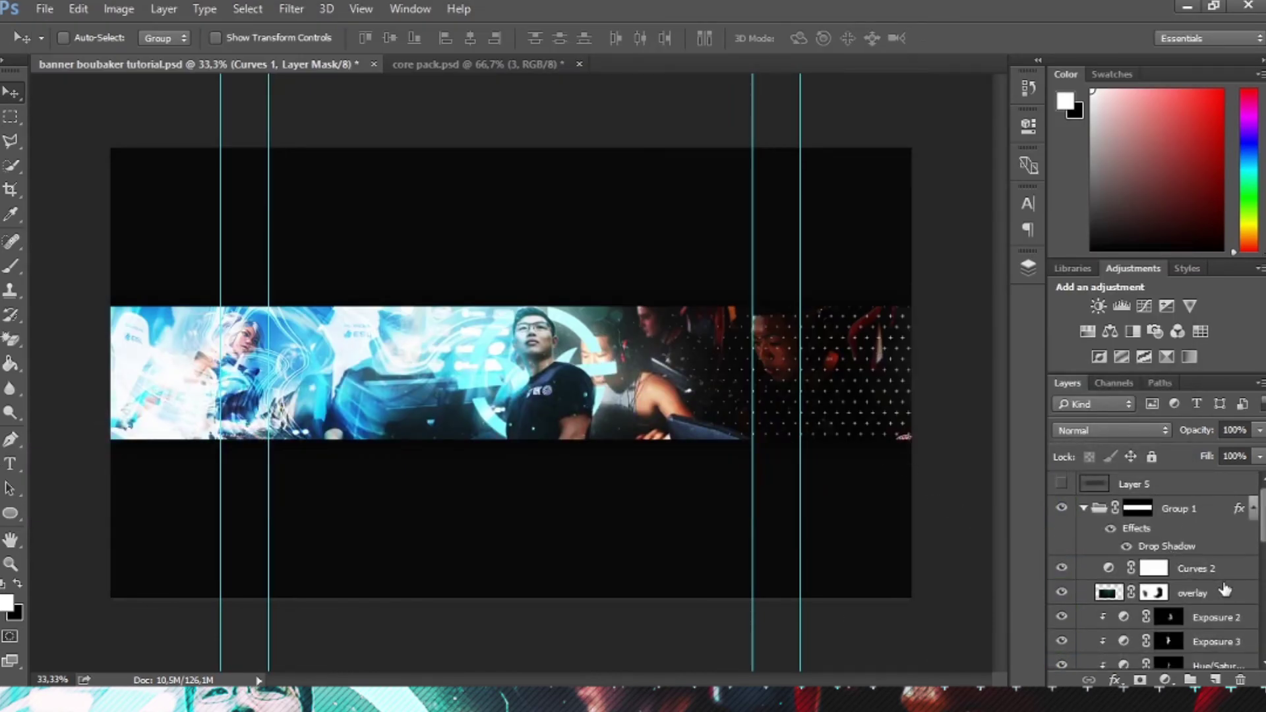
Step: Add a Levels adjustment above Curves 2 with black input 21 and midtone 1.14
key(alt+Tab)
key(alt+Tab)
click(1216, 577)
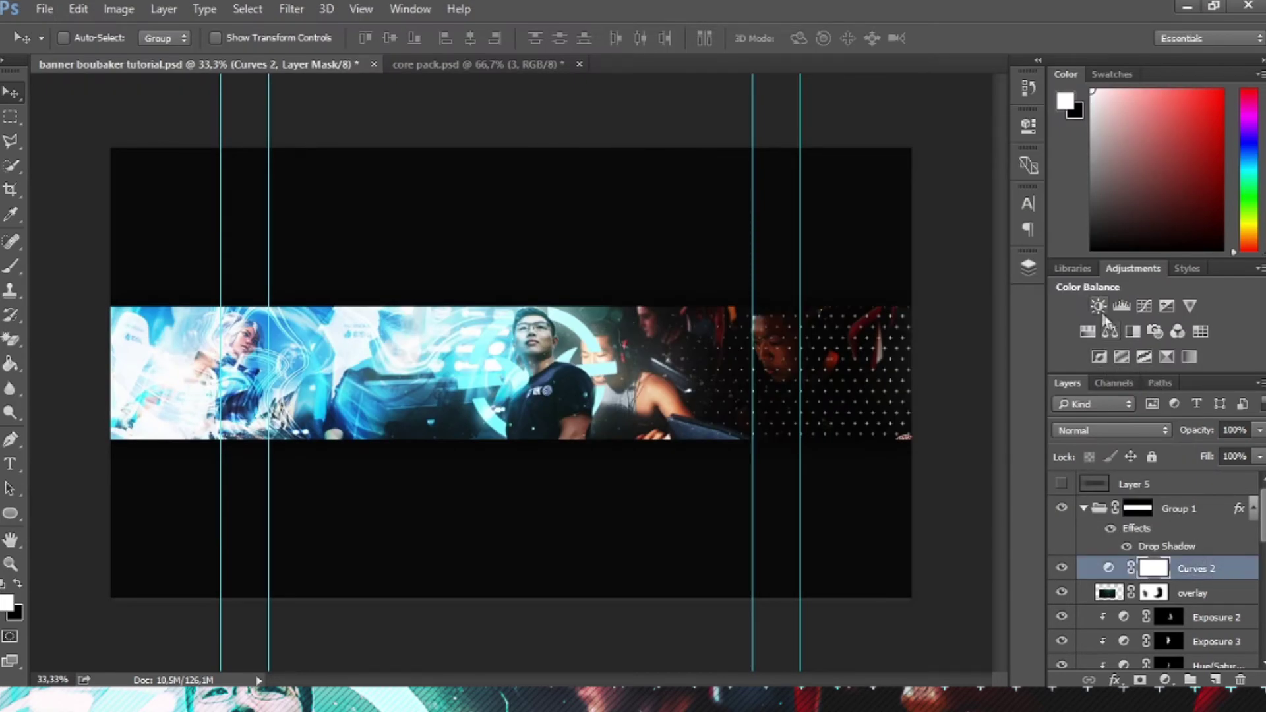
click(1121, 306)
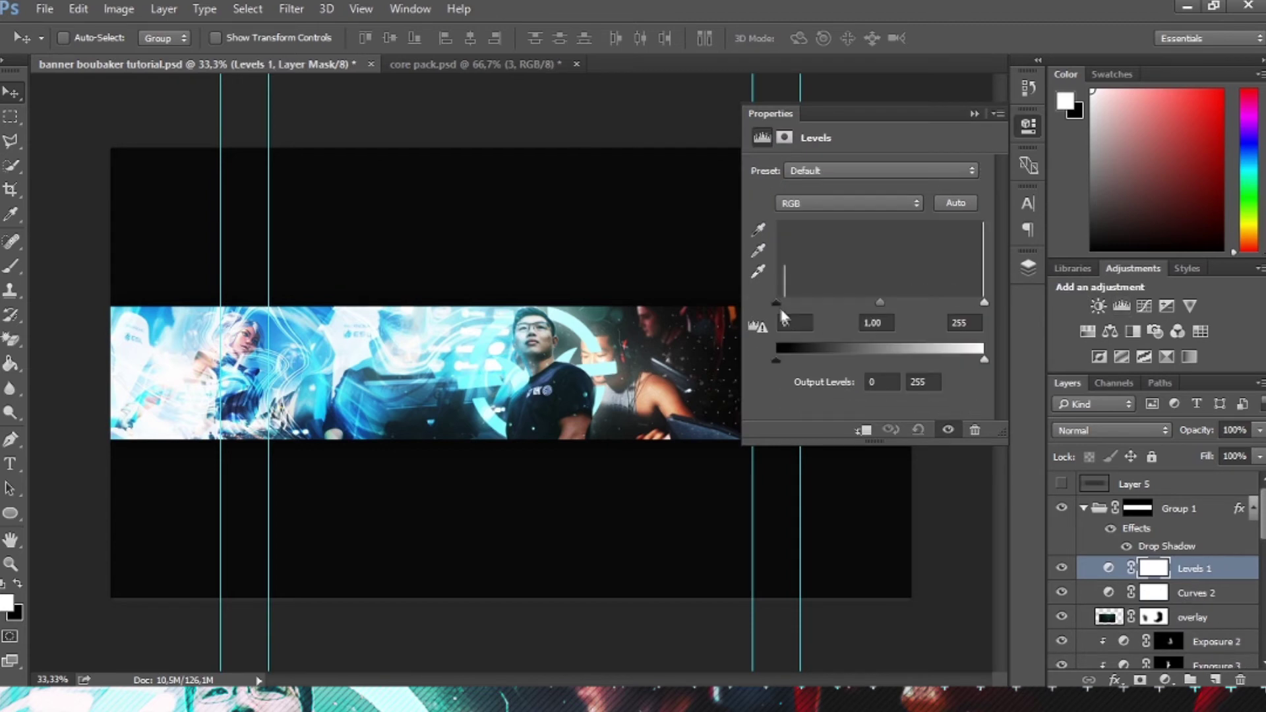
drag(781, 302, 784, 303)
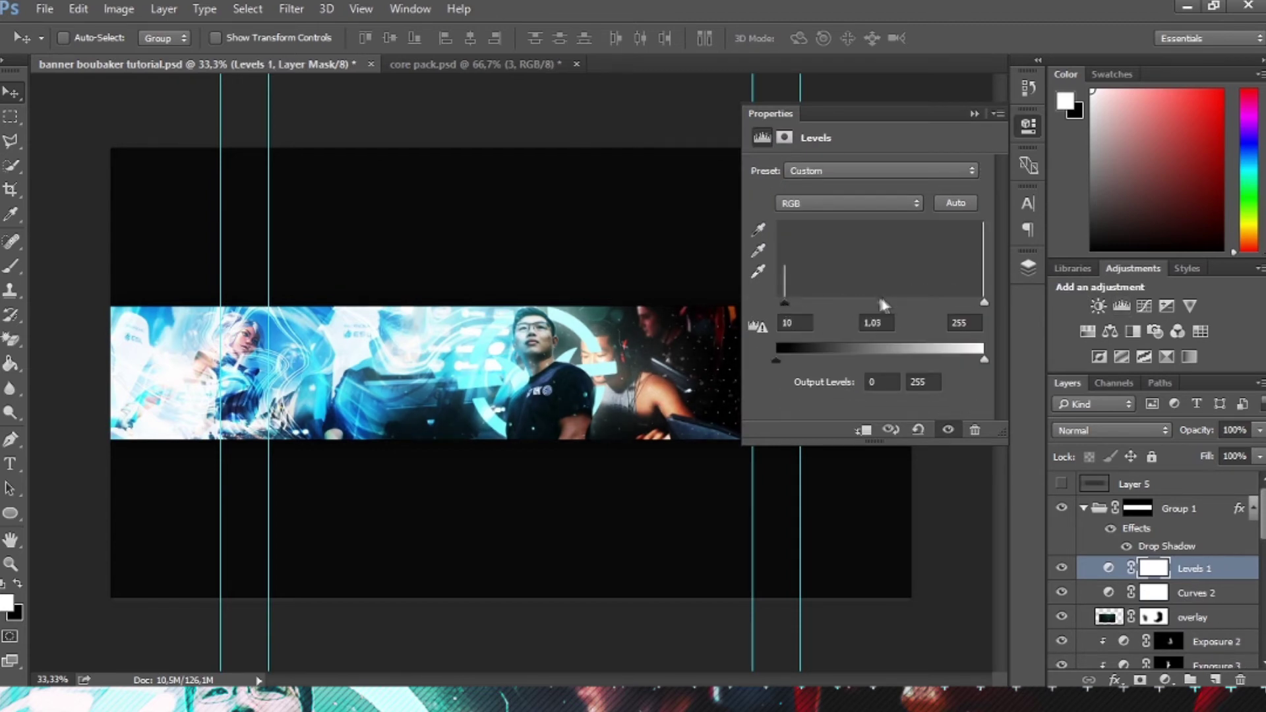
drag(884, 305, 877, 297)
drag(784, 304, 792, 301)
click(974, 114)
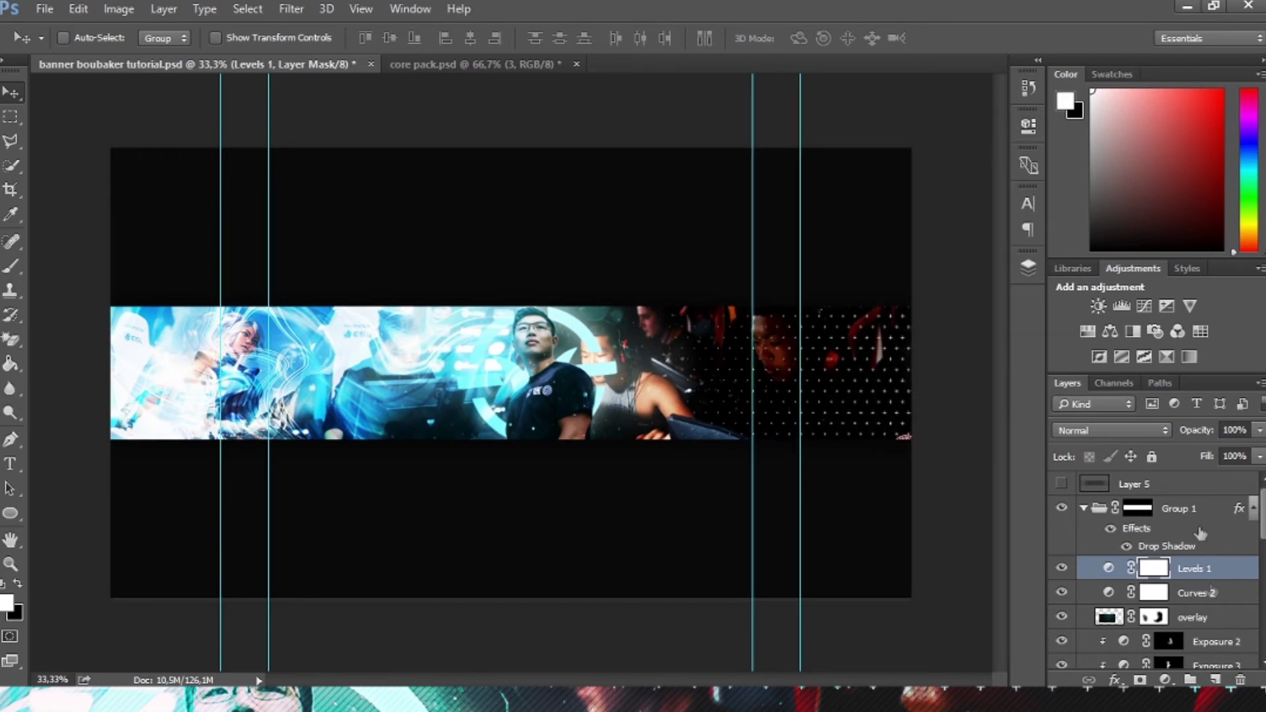
Step: Stamp a merged layer, try a Highlights Color Range selection, then cancel and delete the stamp
key(ctrl+shift+alt+e)
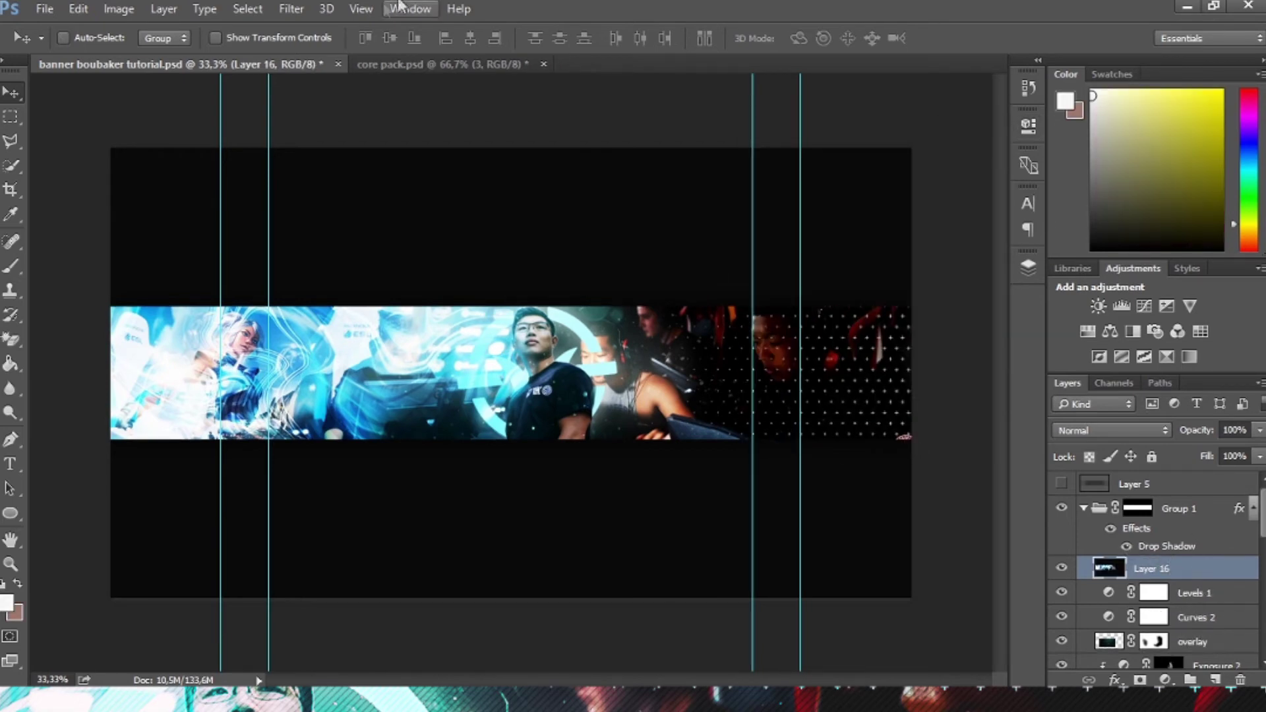
click(247, 9)
click(261, 187)
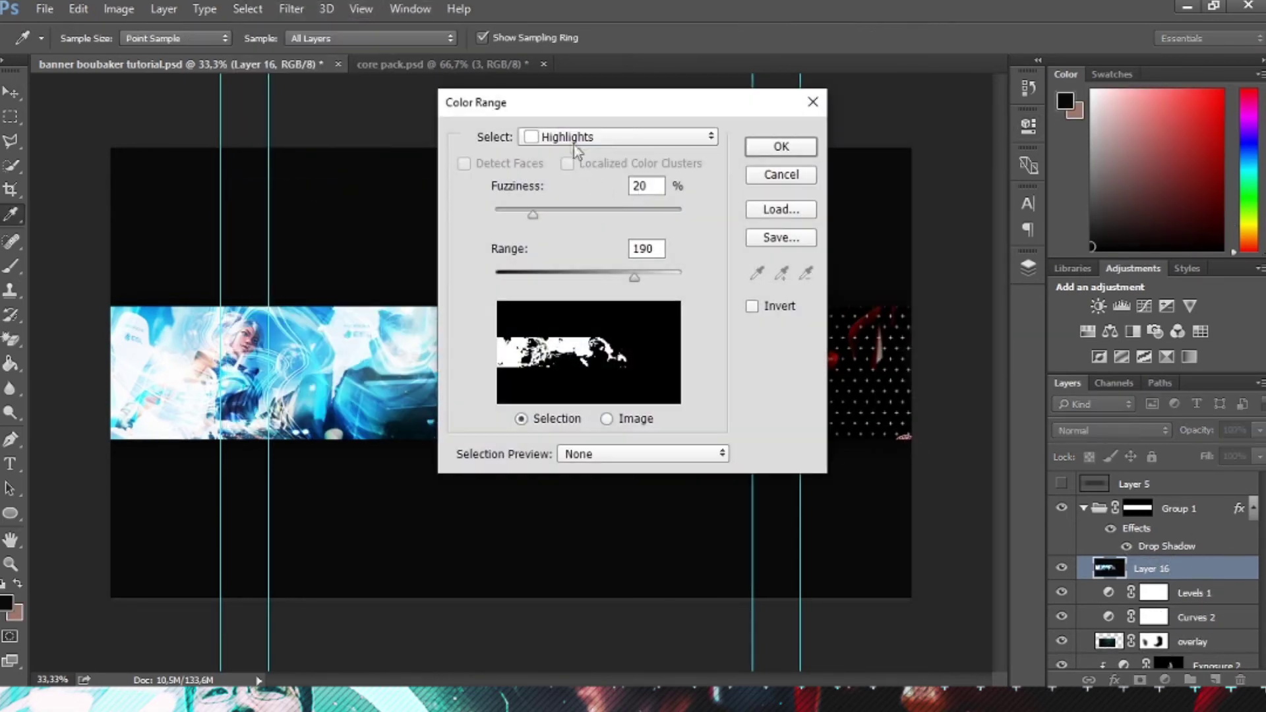
click(577, 137)
click(770, 181)
click(794, 175)
key(Delete)
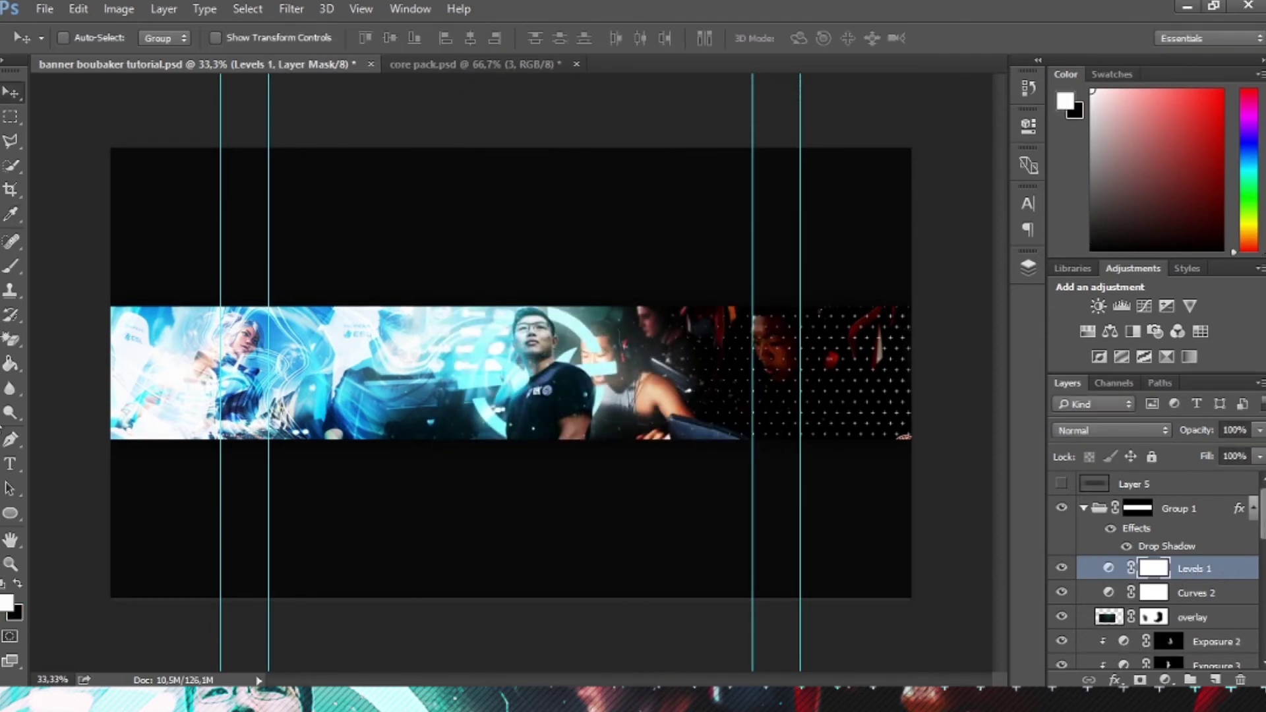
Step: Switch to the Type tool for a new text layer
click(10, 464)
Step: Add the WARDELL title text on the banner and scale it up
click(598, 350)
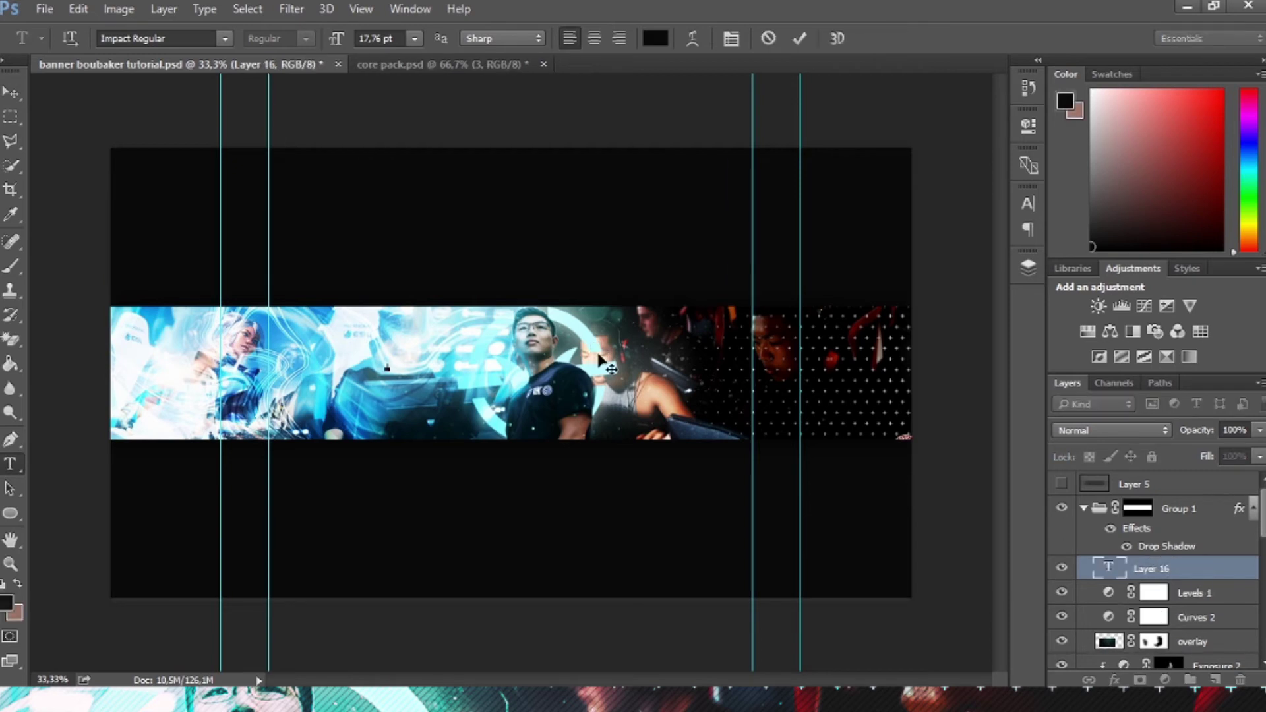
click(806, 37)
key(ctrl+t)
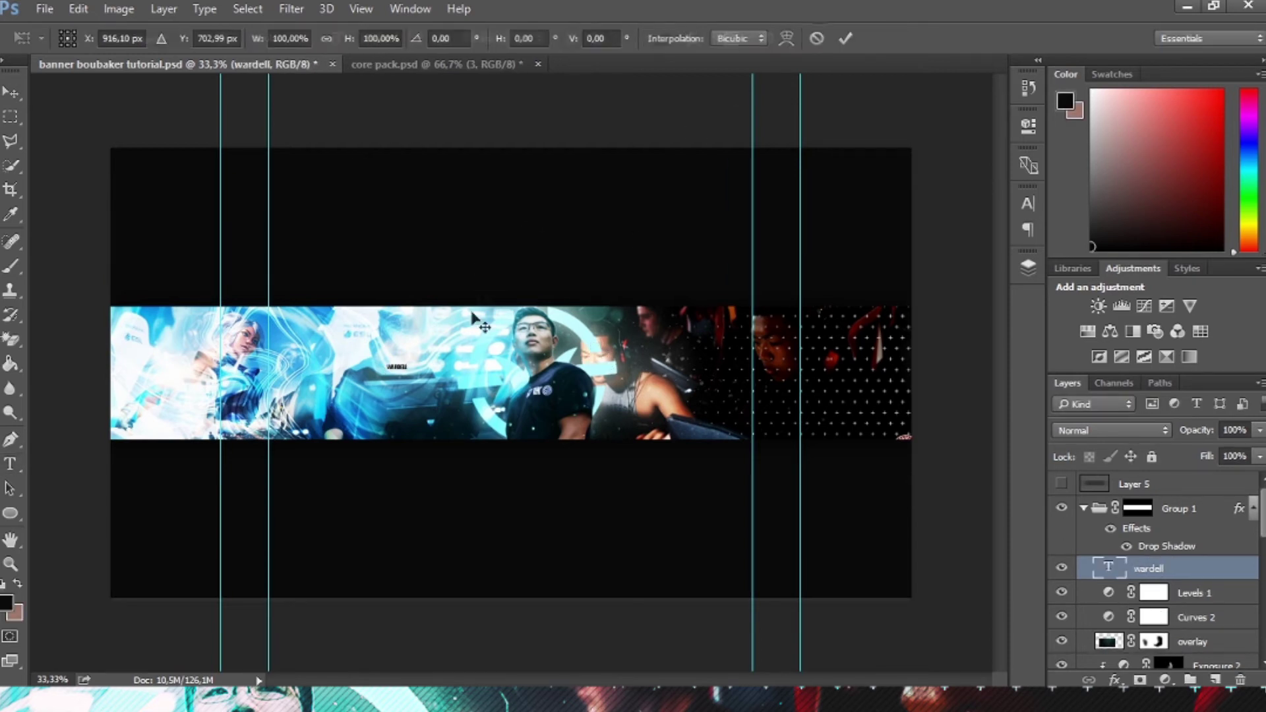
drag(410, 362, 476, 341)
key(Return)
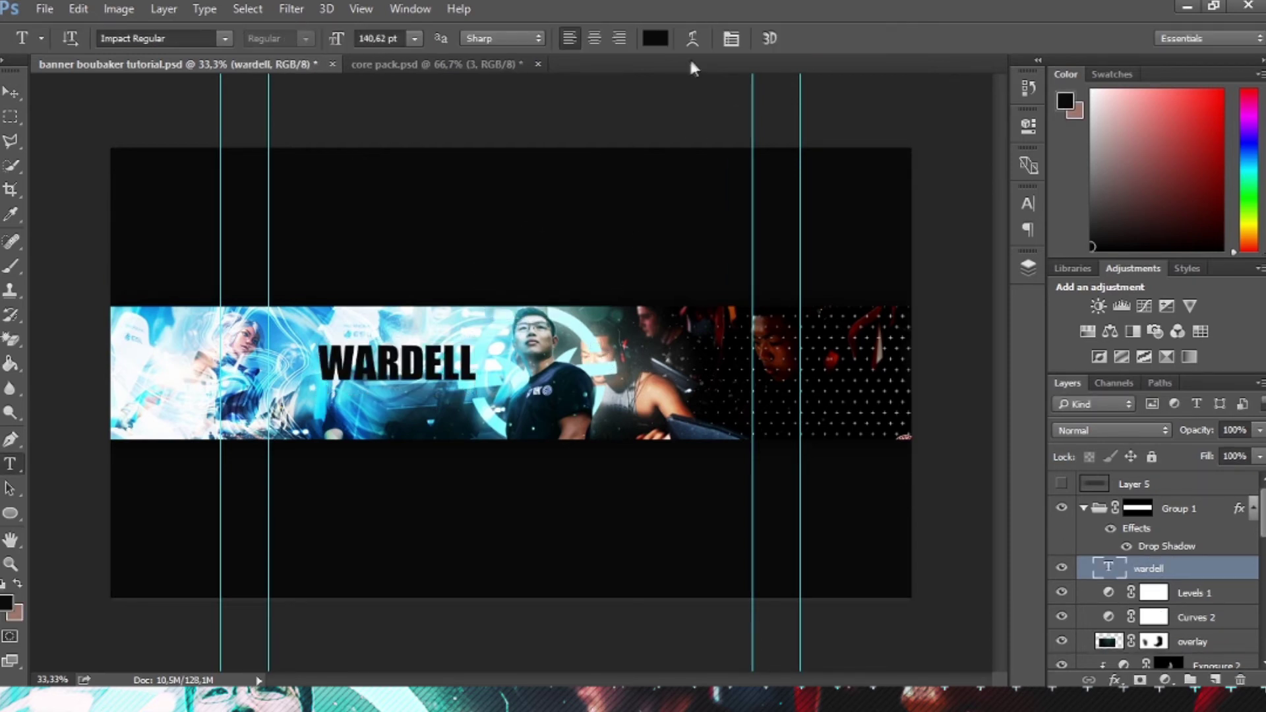
Step: Make the WARDELL text white (#ffffff) and move it to the banner's lower centre
click(655, 37)
text(ffffff)
key(Return)
click(10, 93)
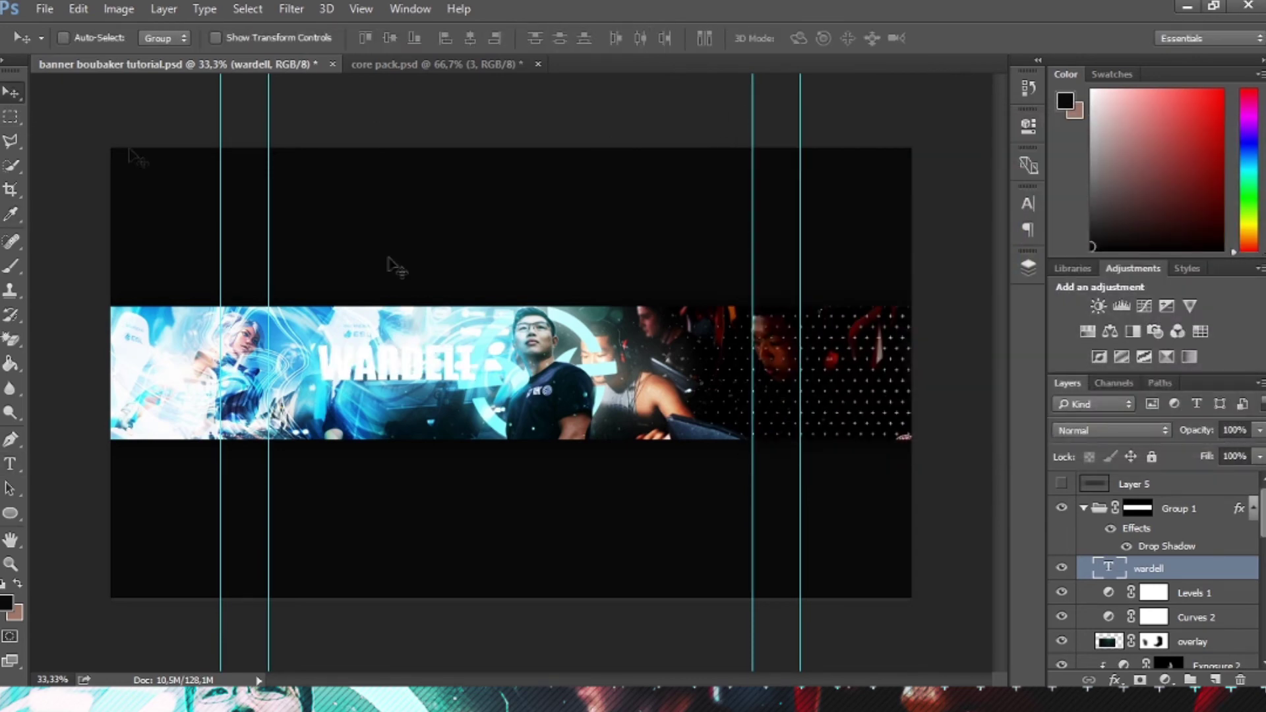
drag(658, 359, 805, 405)
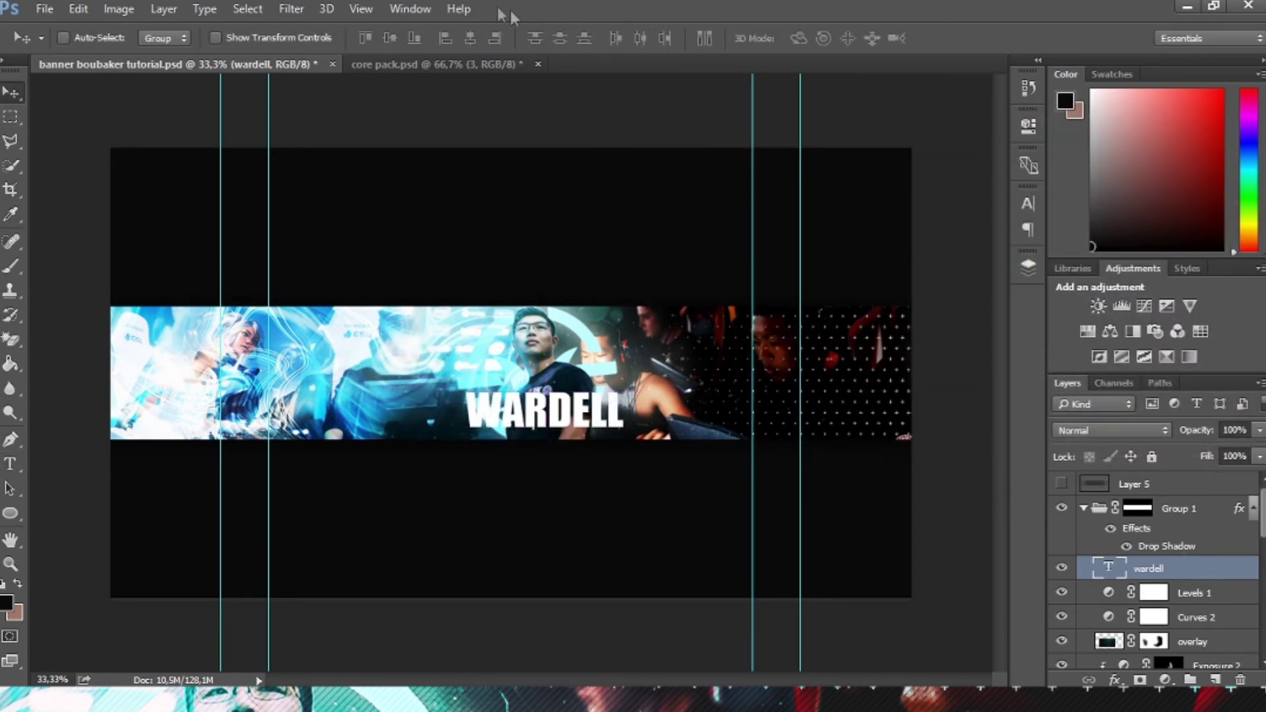
Step: Warp WARDELL with the Arch style, adjusting the bend after trying Arc Lower
click(16, 469)
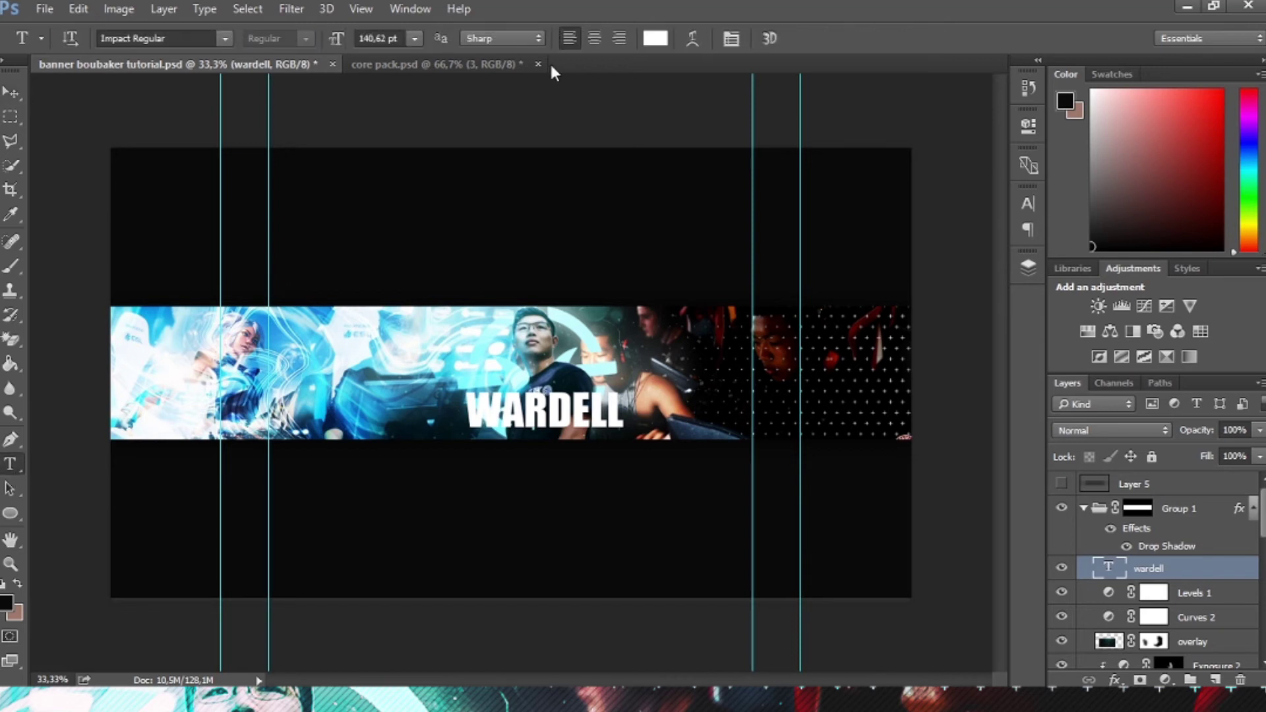
click(702, 43)
click(607, 181)
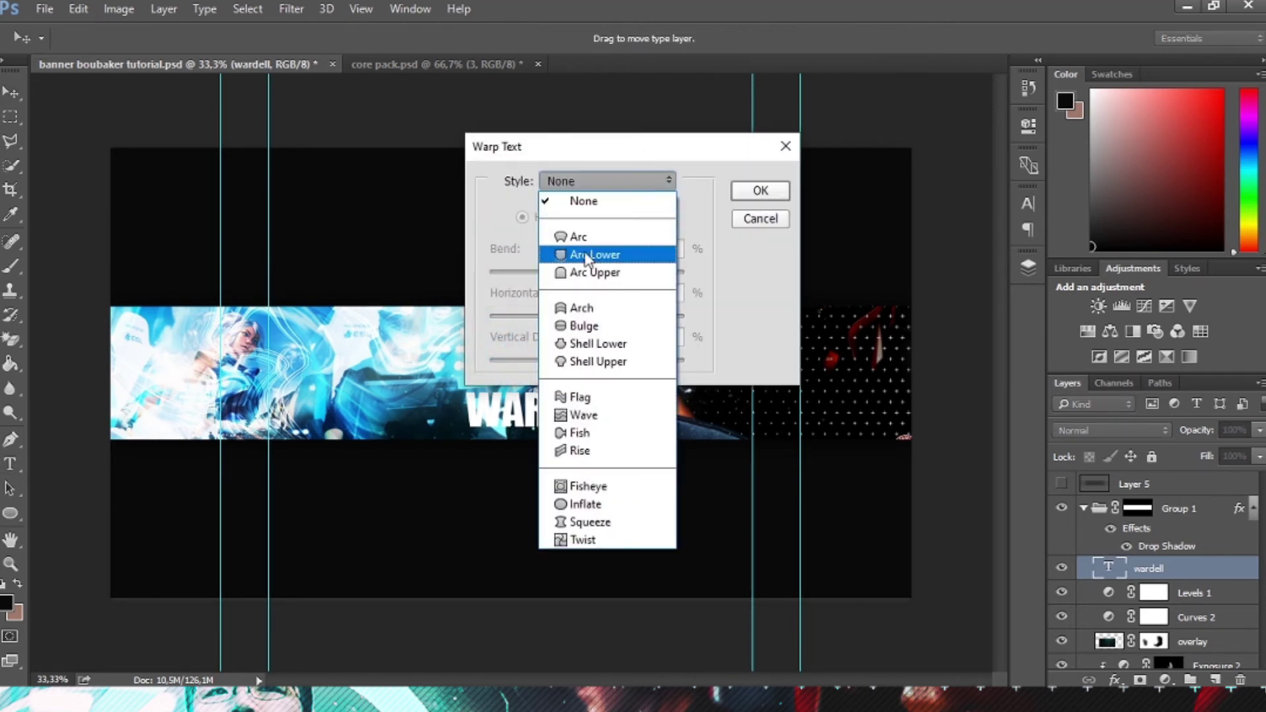
click(587, 255)
drag(602, 147, 753, 147)
drag(787, 273, 755, 272)
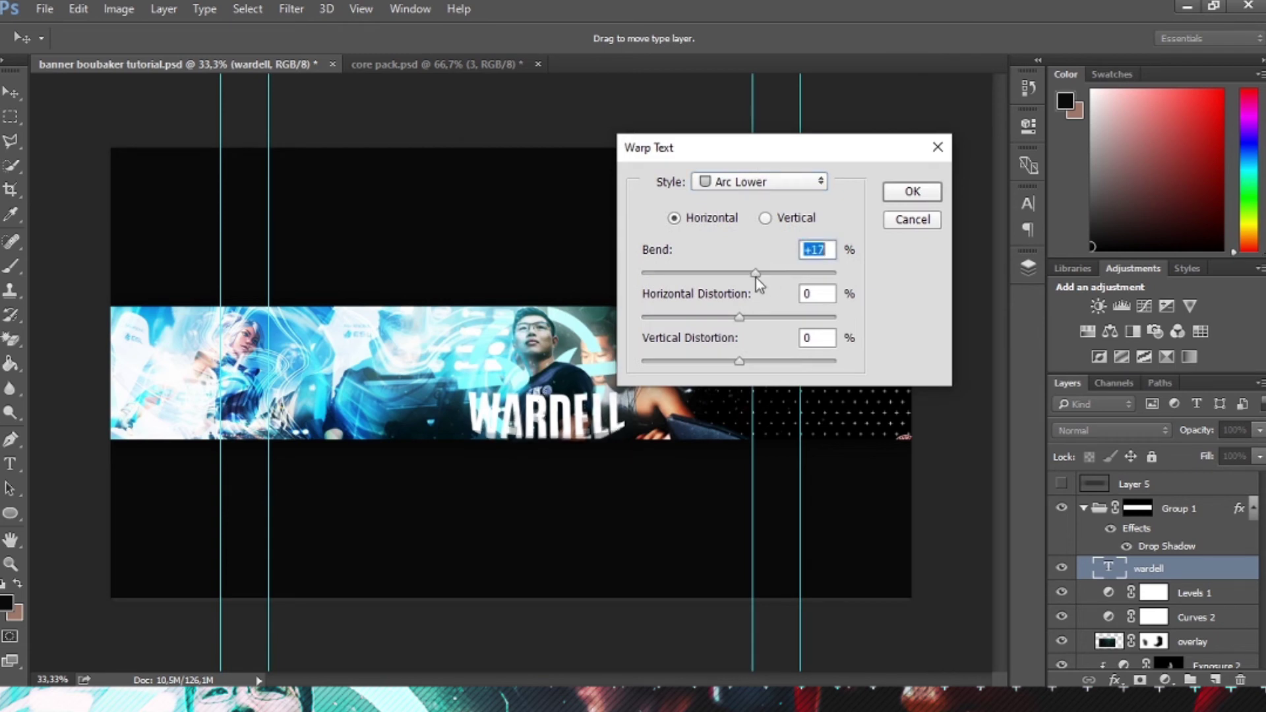
click(724, 181)
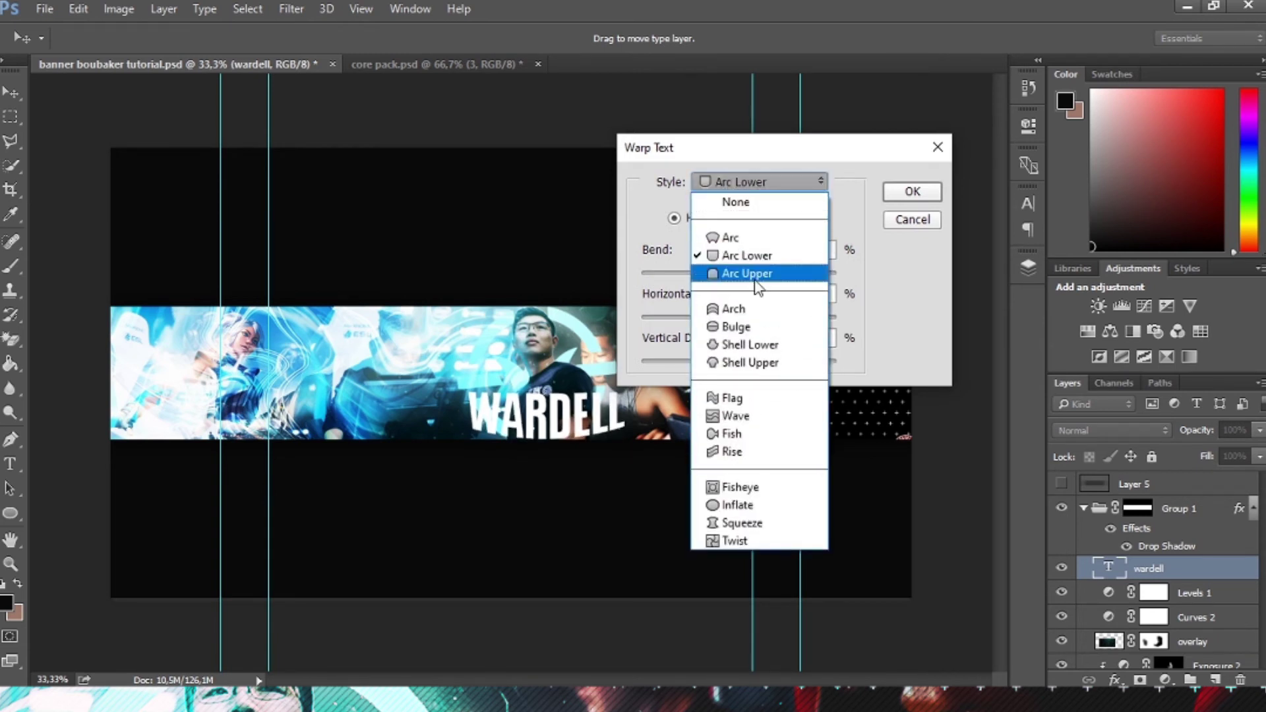
click(757, 314)
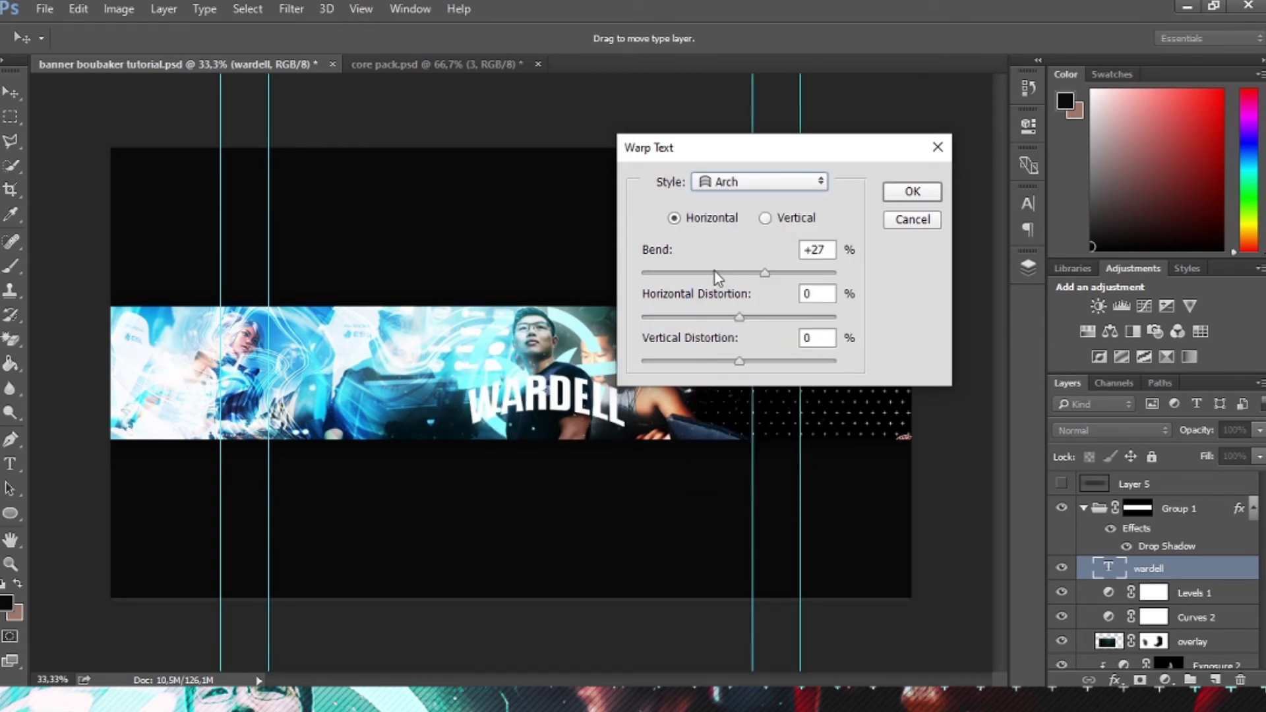
drag(715, 272, 762, 279)
Step: Apply the arch warp, copy the logo's effects onto WARDELL, and nudge it slightly lower
key(Return)
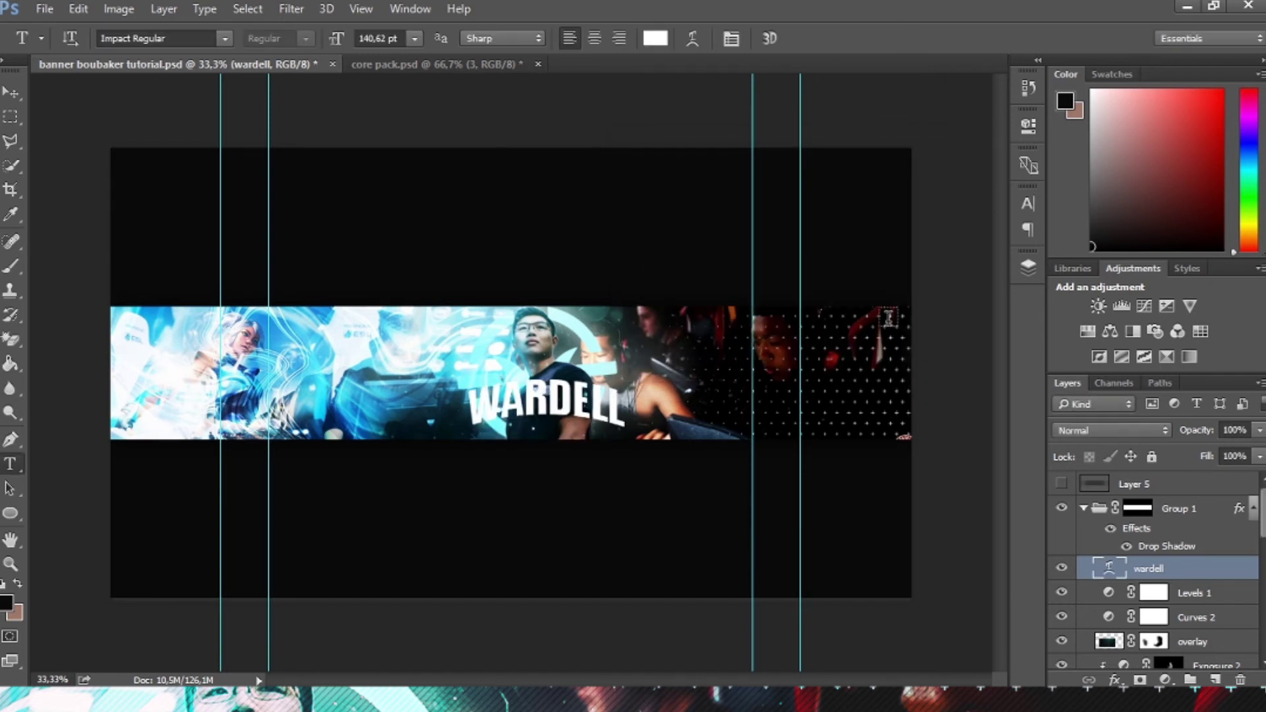
scroll(1190, 574, down, 3)
scroll(1190, 574, down, 3)
scroll(1190, 574, down, 3)
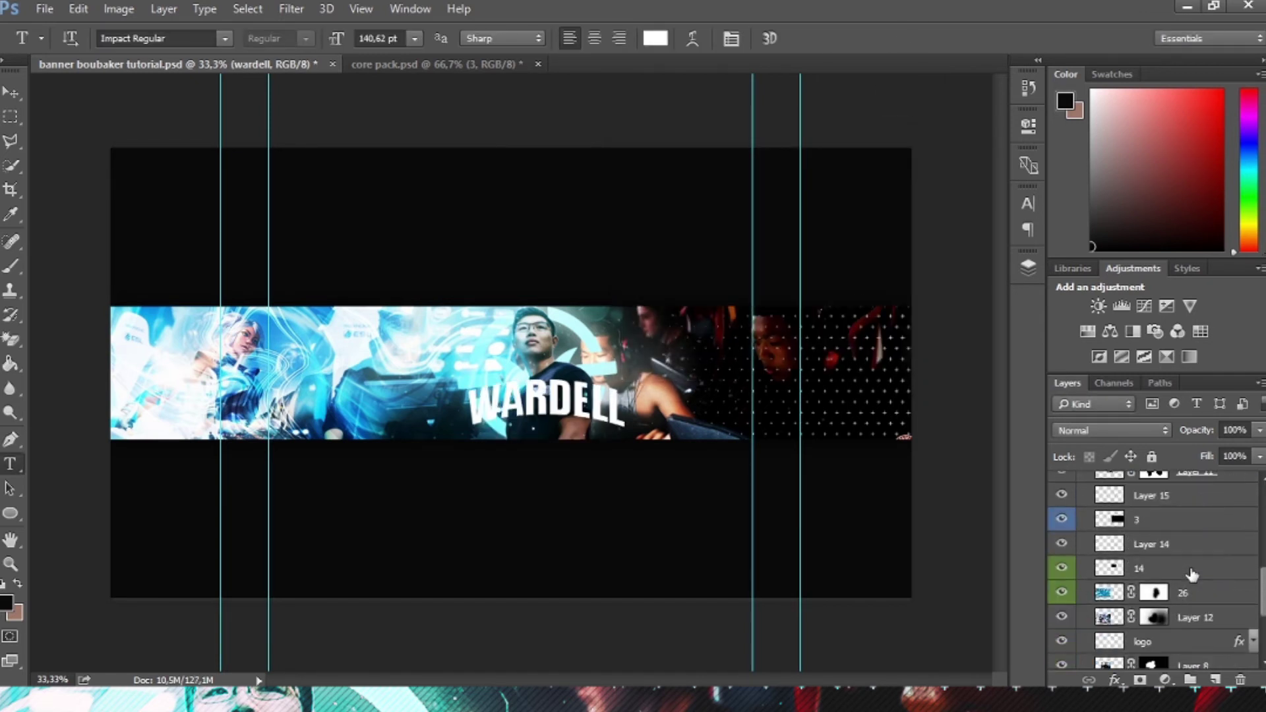
scroll(1191, 574, down, 2)
mouse_move(1237, 571)
mouse_down()
mouse_move(1232, 441)
mouse_move(1209, 575)
mouse_up()
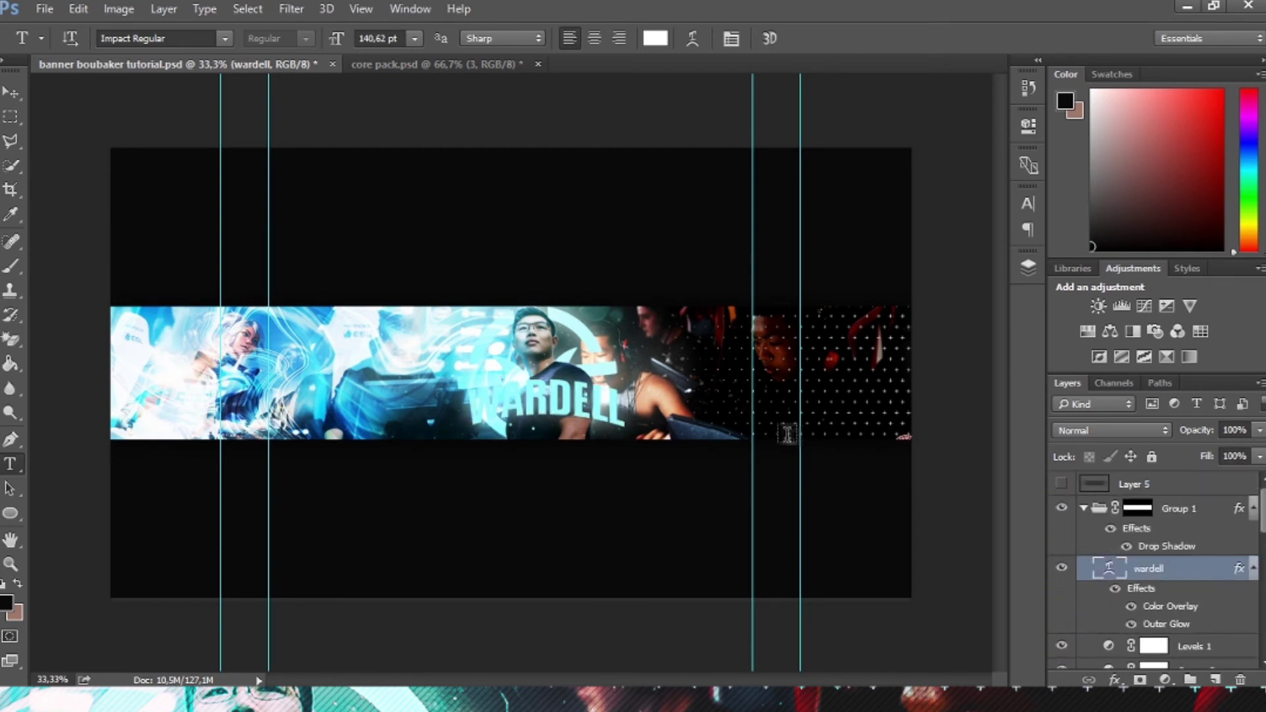
click(10, 93)
drag(567, 317, 571, 324)
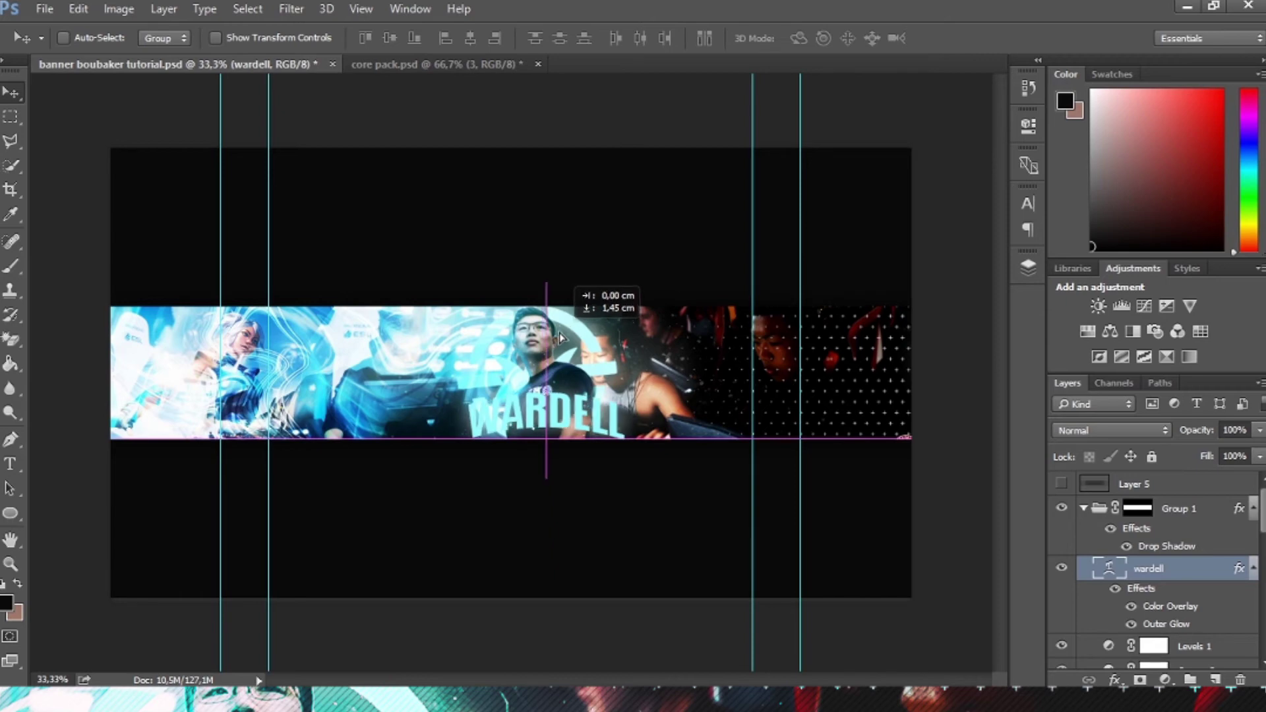
Step: Fade the WARDELL Color Overlay opacity almost to 0% so the text reads white
click(11, 465)
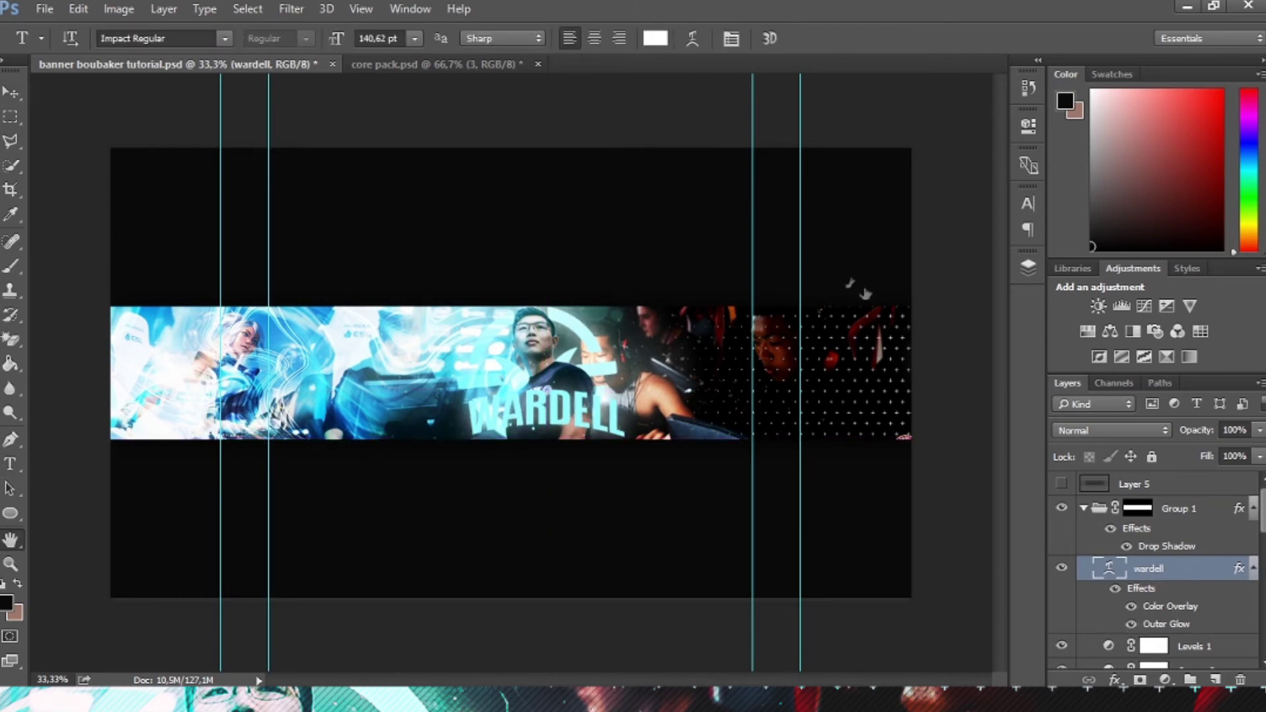
double_click(1172, 606)
drag(701, 85, 1026, 125)
click(982, 194)
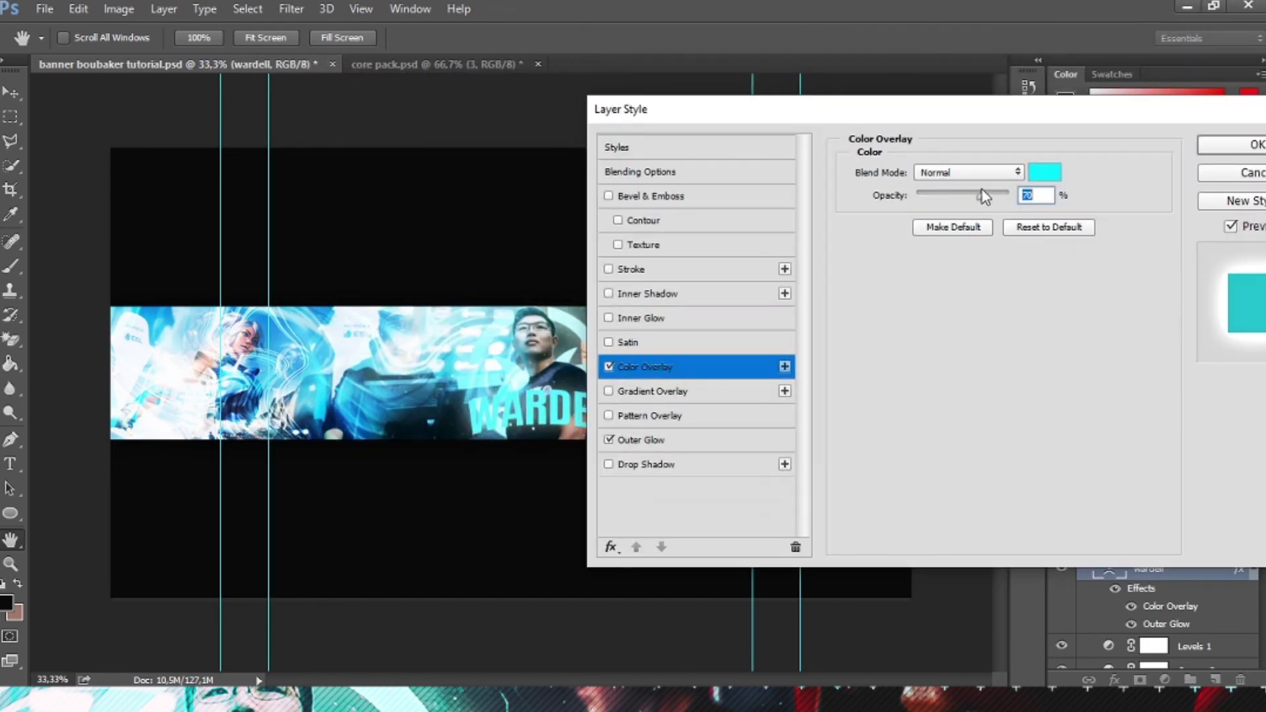
drag(955, 192, 925, 197)
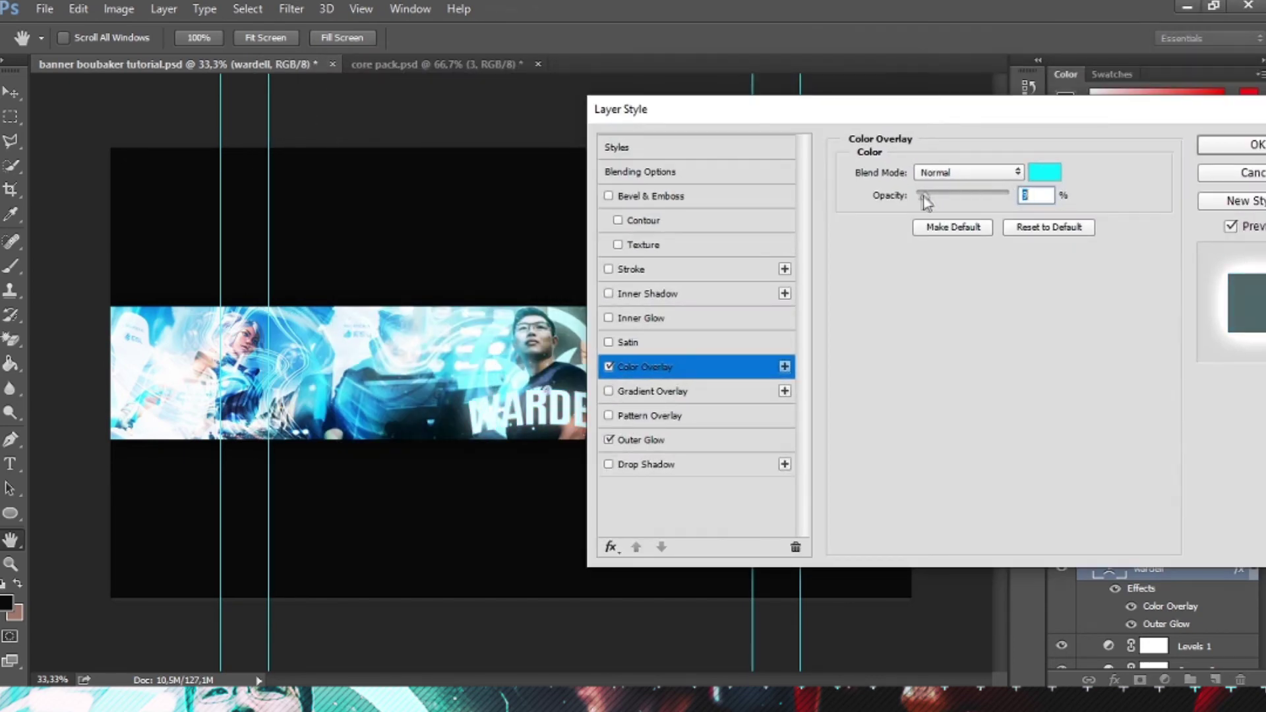
key(Return)
Step: Select the Exposure 2 layer in the Layers panel
click(11, 93)
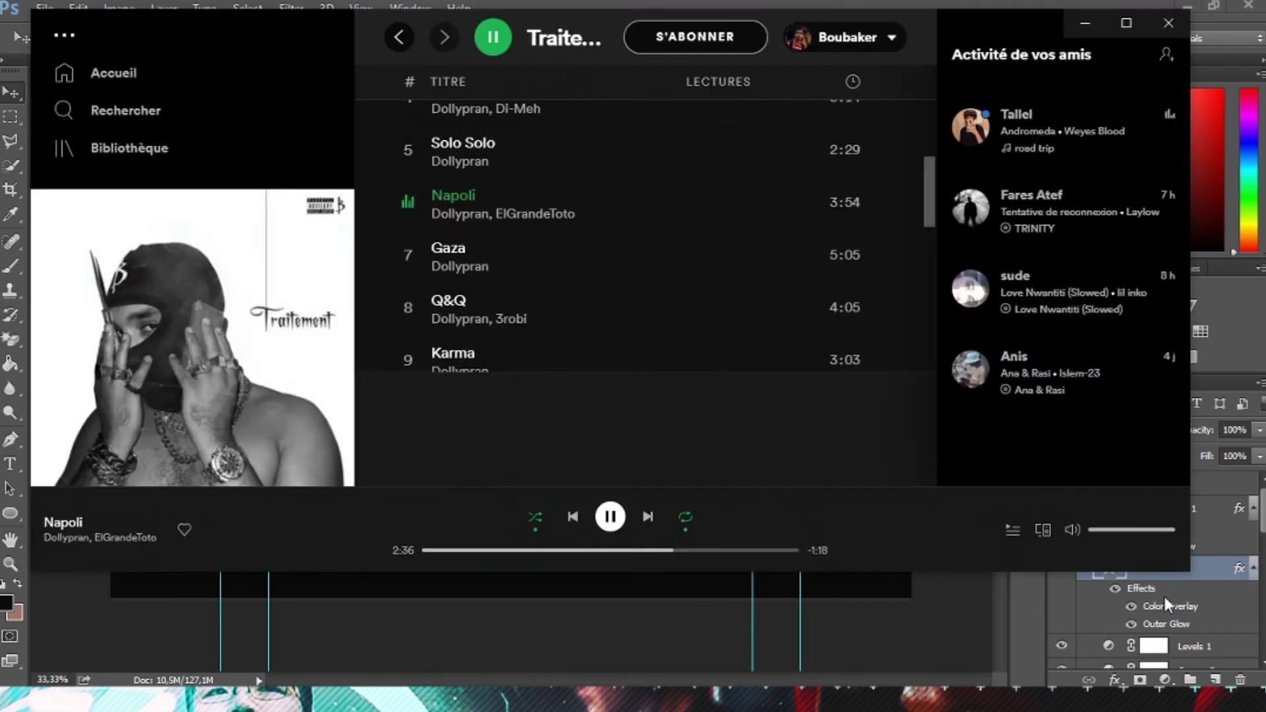
scroll(1161, 594, down, 3)
scroll(1186, 587, down, 2)
scroll(1193, 584, down, 2)
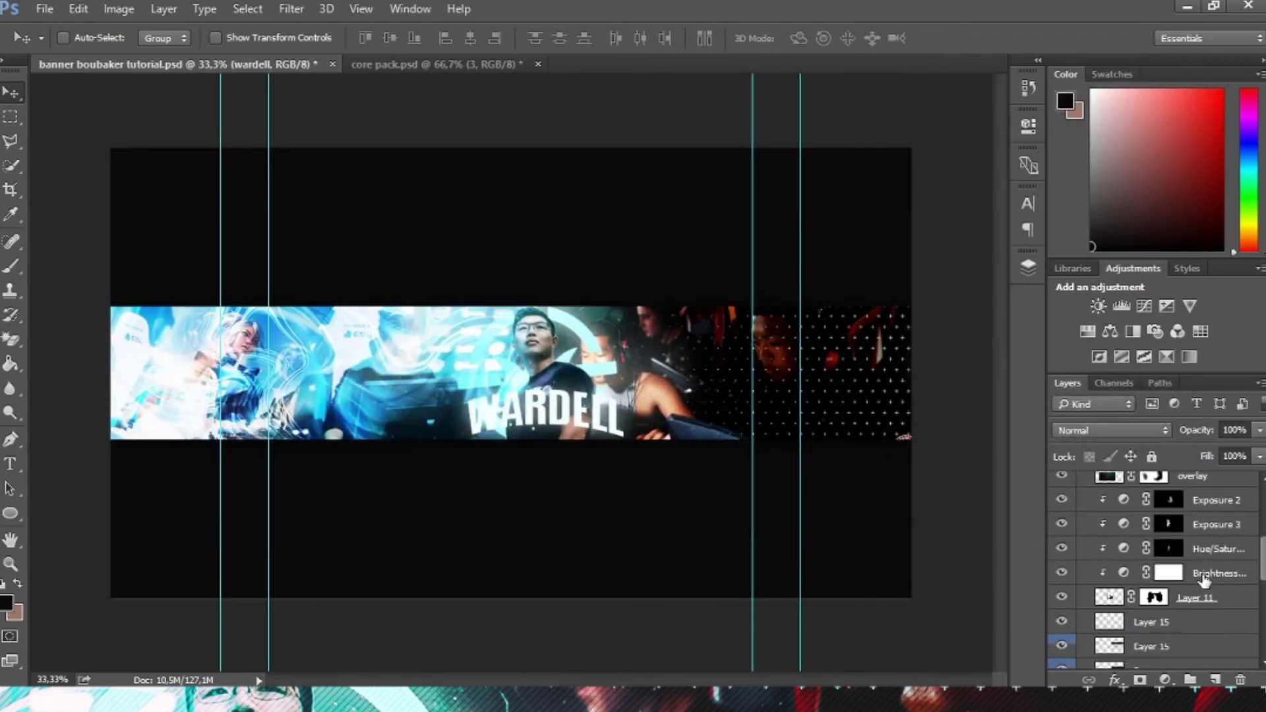
click(1233, 501)
Step: Add an empty layer above Exposure 2 and test white brush strokes, then undo them
click(1214, 679)
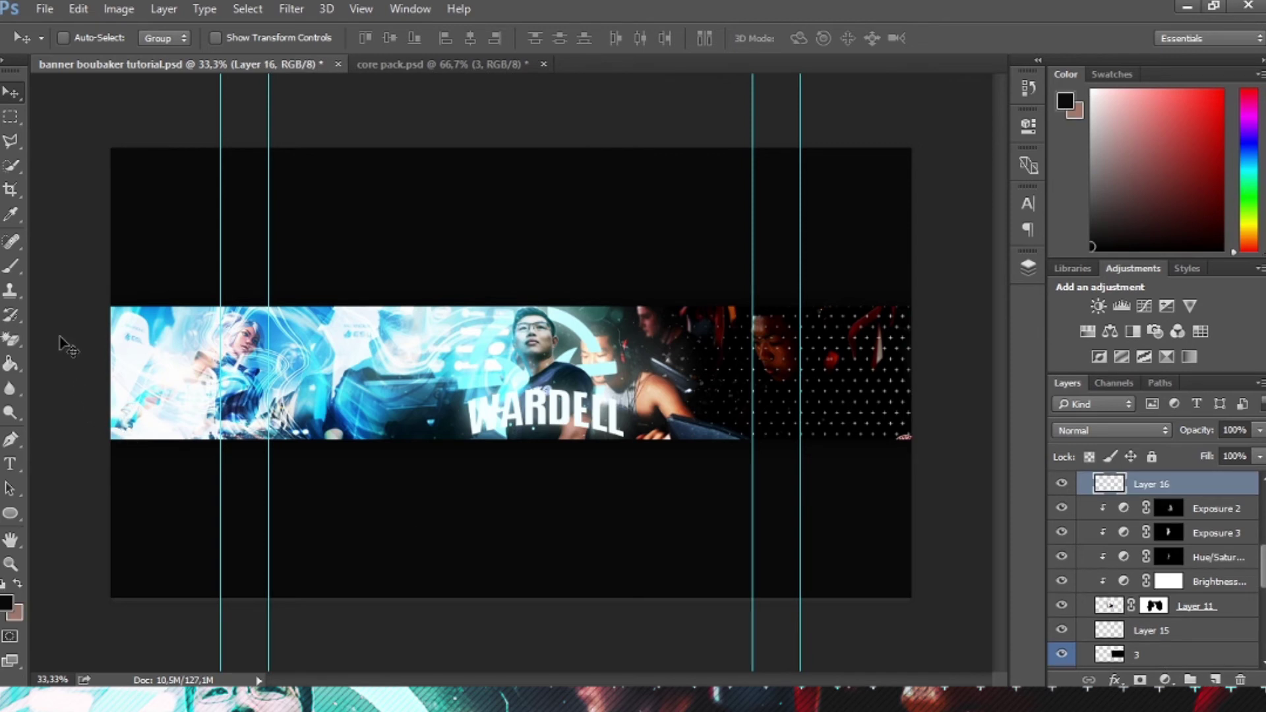
key(b)
key(d)
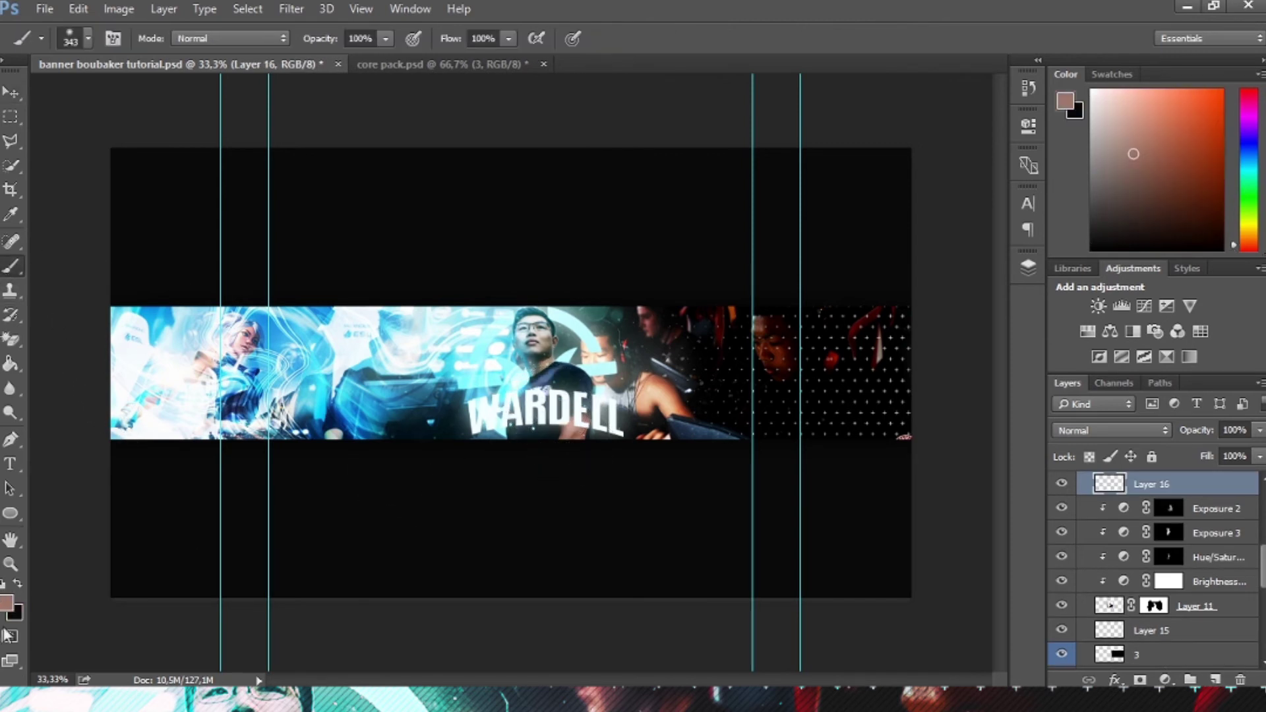
key(x)
drag(508, 402, 575, 427)
key(ctrl+z)
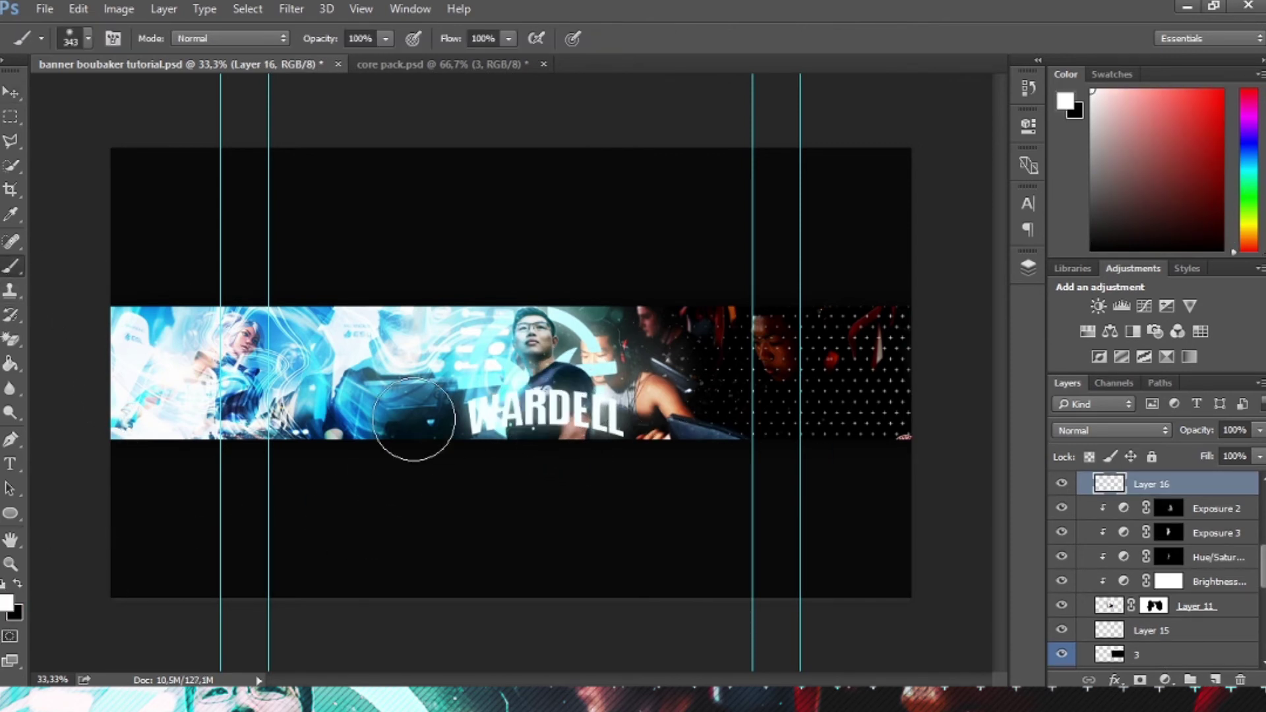
Step: Sample a light cyan, set brush opacity to 18%, and add Layer 17 above Layer 15
alt+click(478, 367)
click(385, 38)
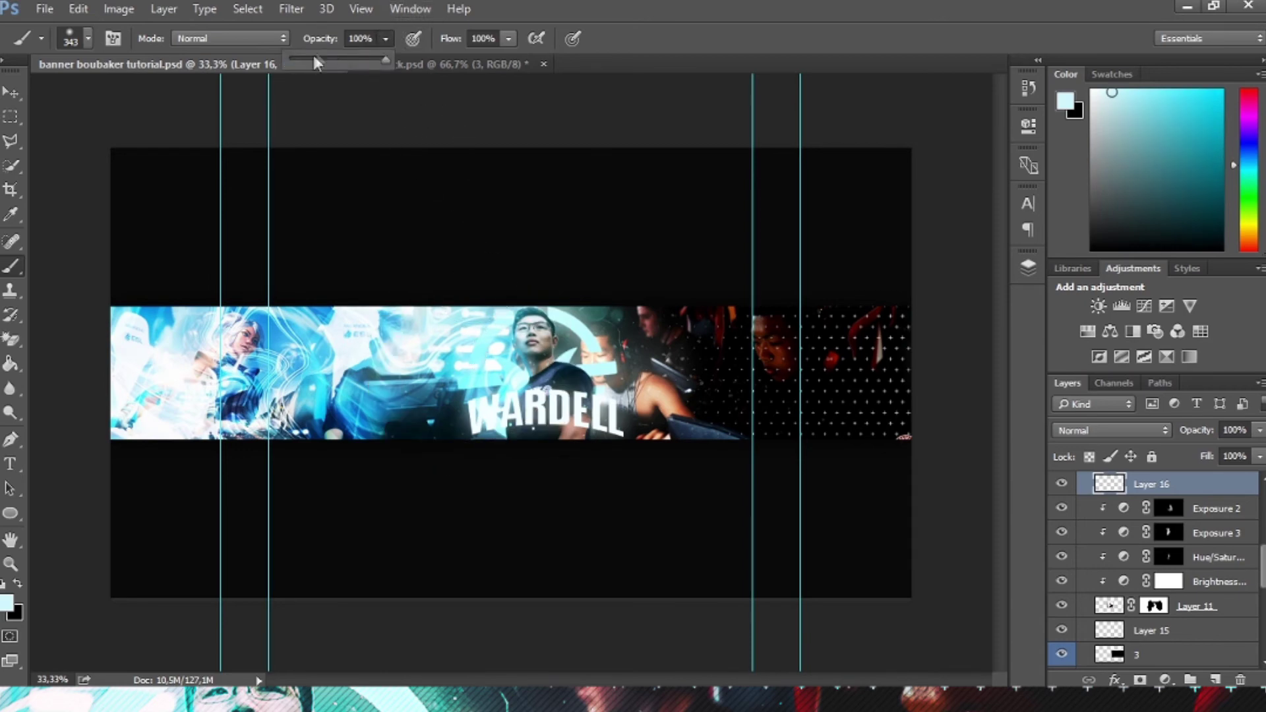
click(541, 379)
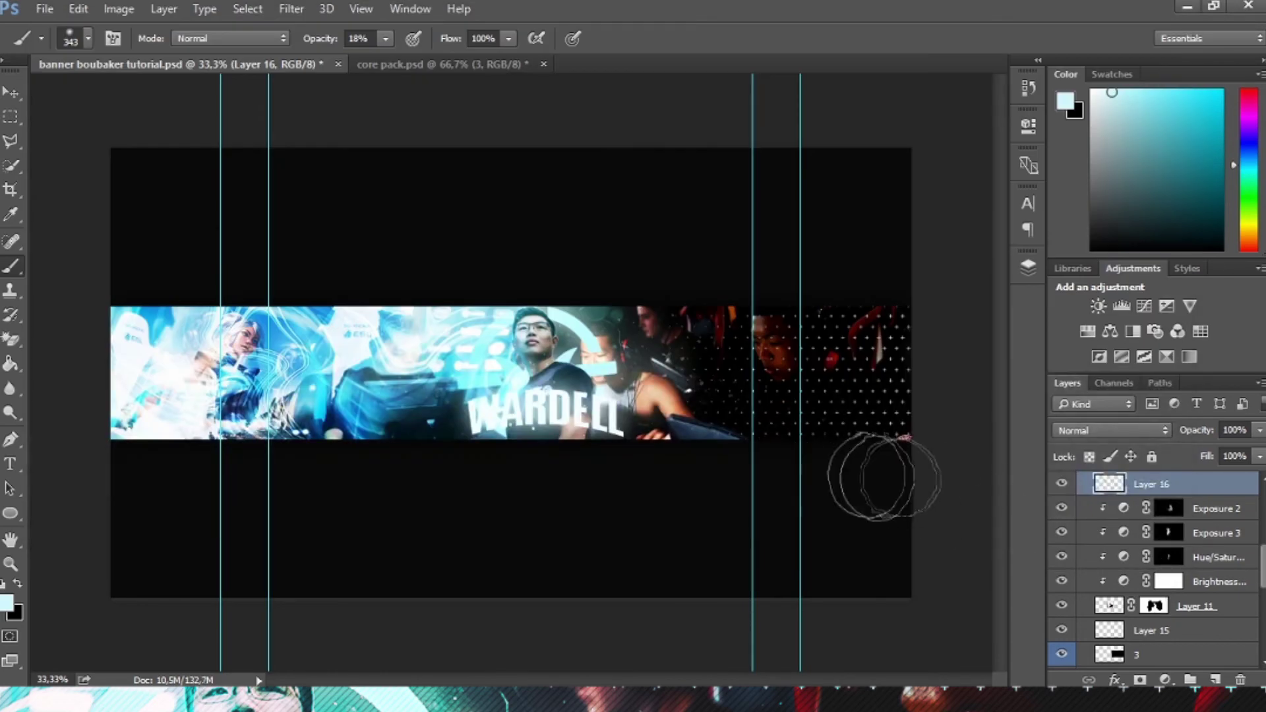
scroll(1125, 547, down, 3)
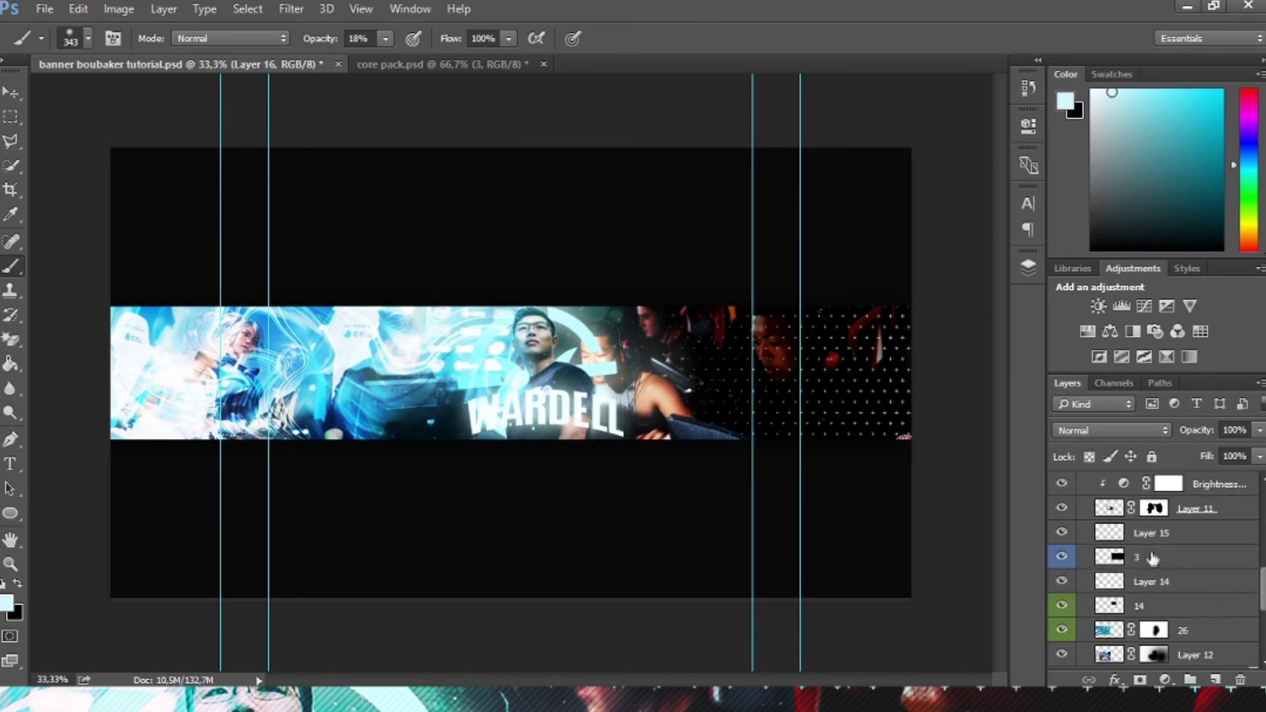
click(1168, 534)
click(1213, 677)
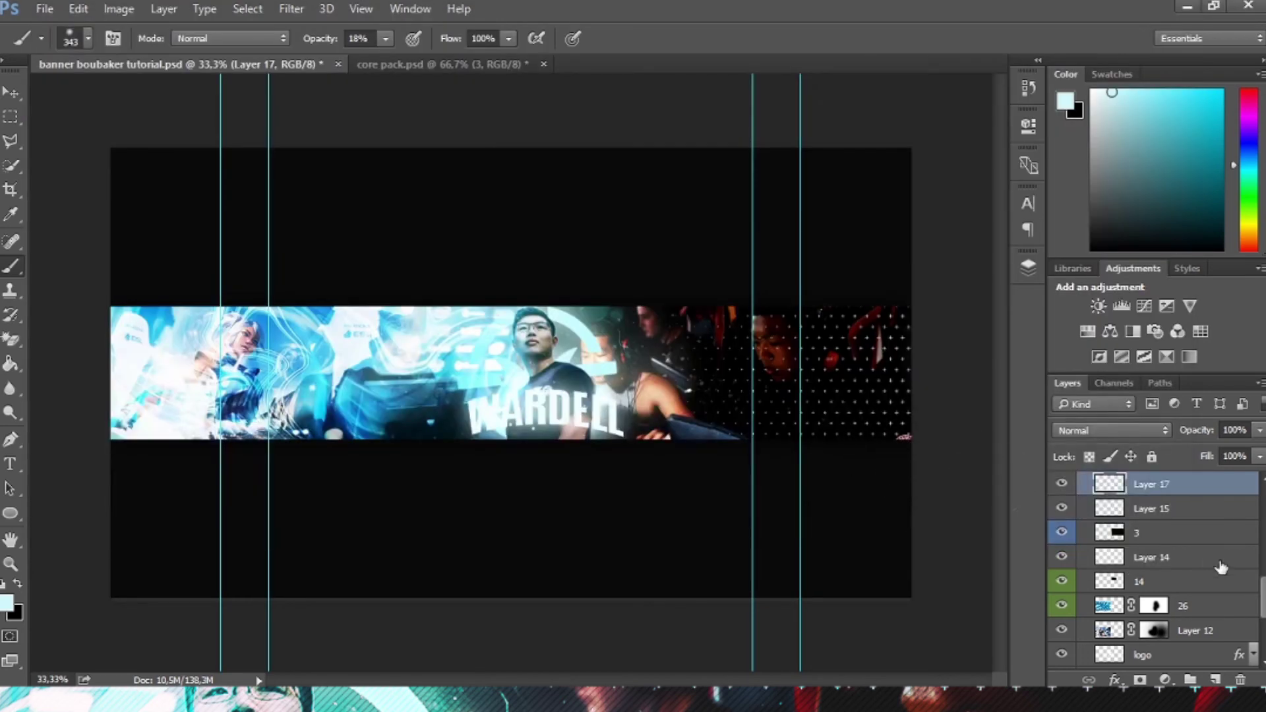
Step: Add Layer 18 above the wardell title, sample cyan, and set it to Linear Dodge (Add)
scroll(1216, 565, down, 5)
scroll(1217, 566, up, 3)
click(1207, 549)
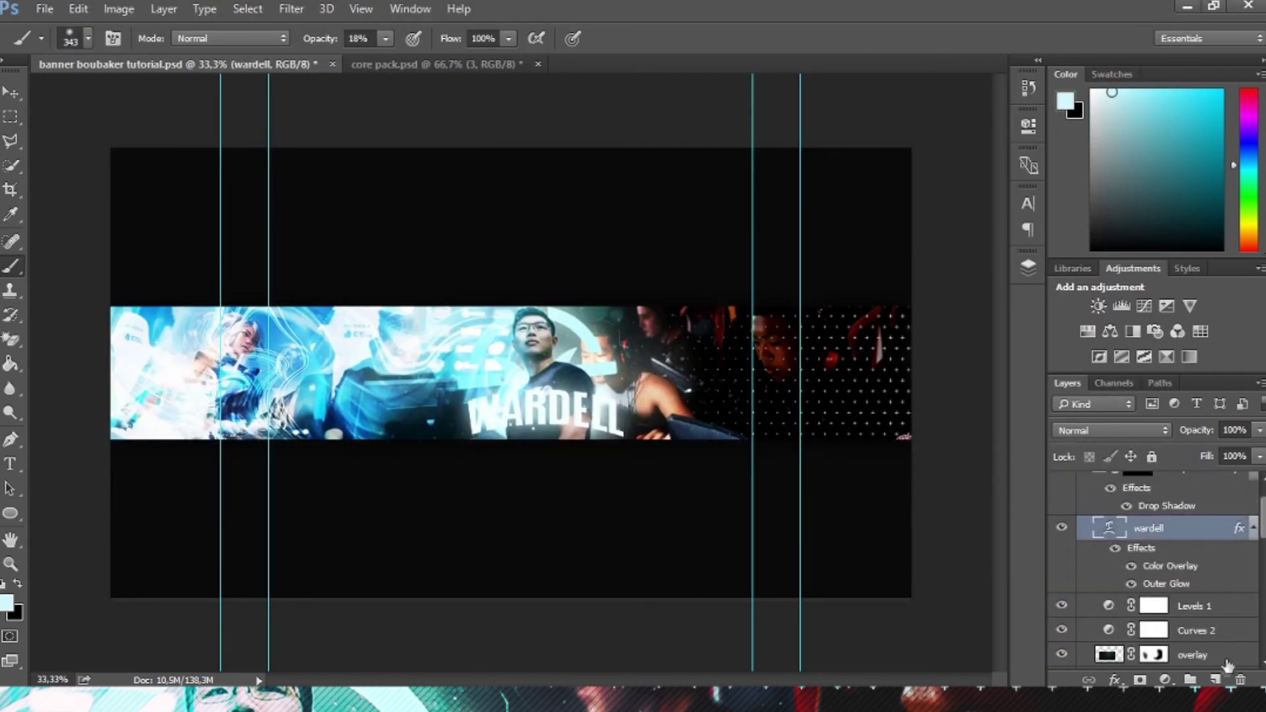
click(1215, 680)
alt+click(453, 362)
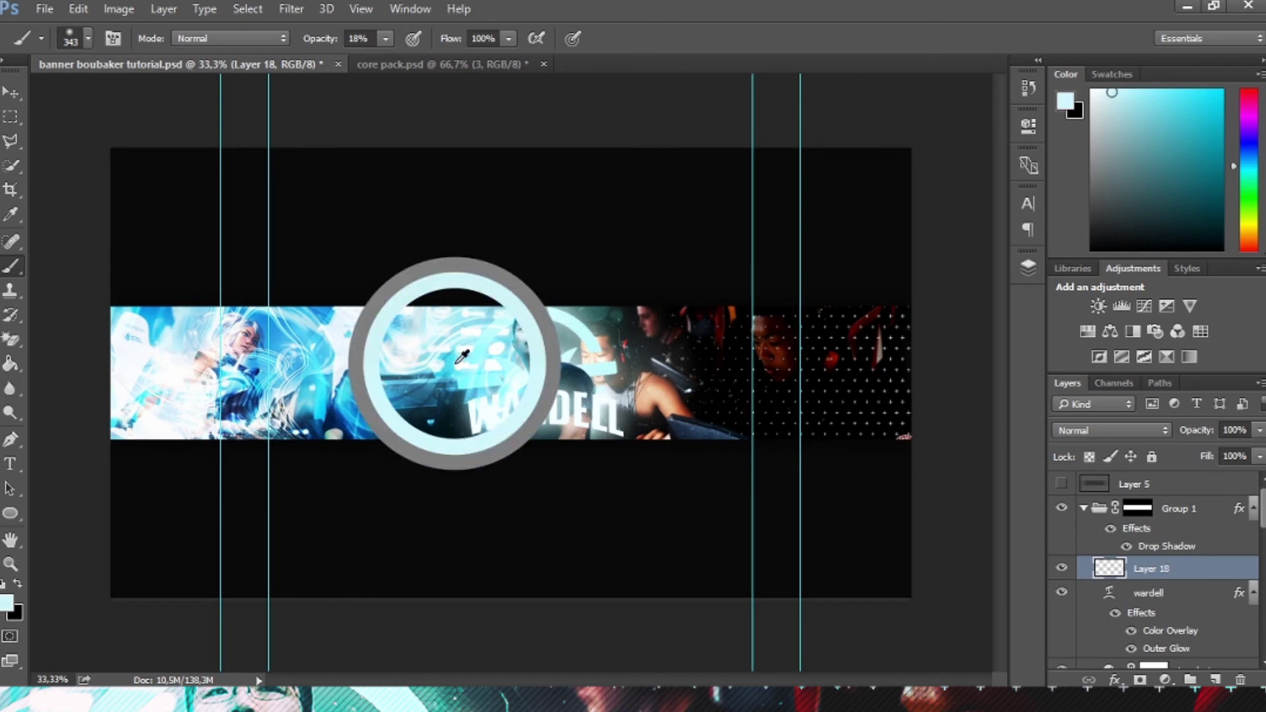
click(1115, 430)
click(1136, 205)
Step: Paint full-opacity cyan glow around the central figure and left side, with layer opacity 85%
drag(340, 40, 394, 53)
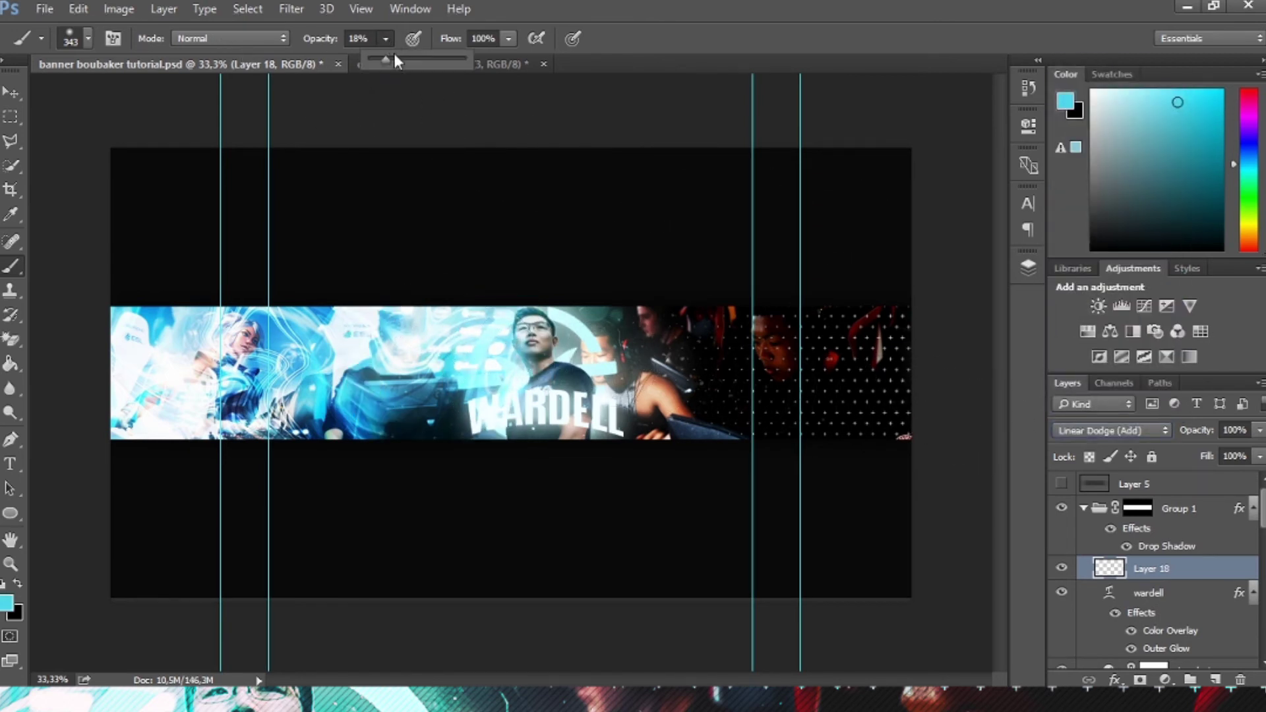
click(582, 340)
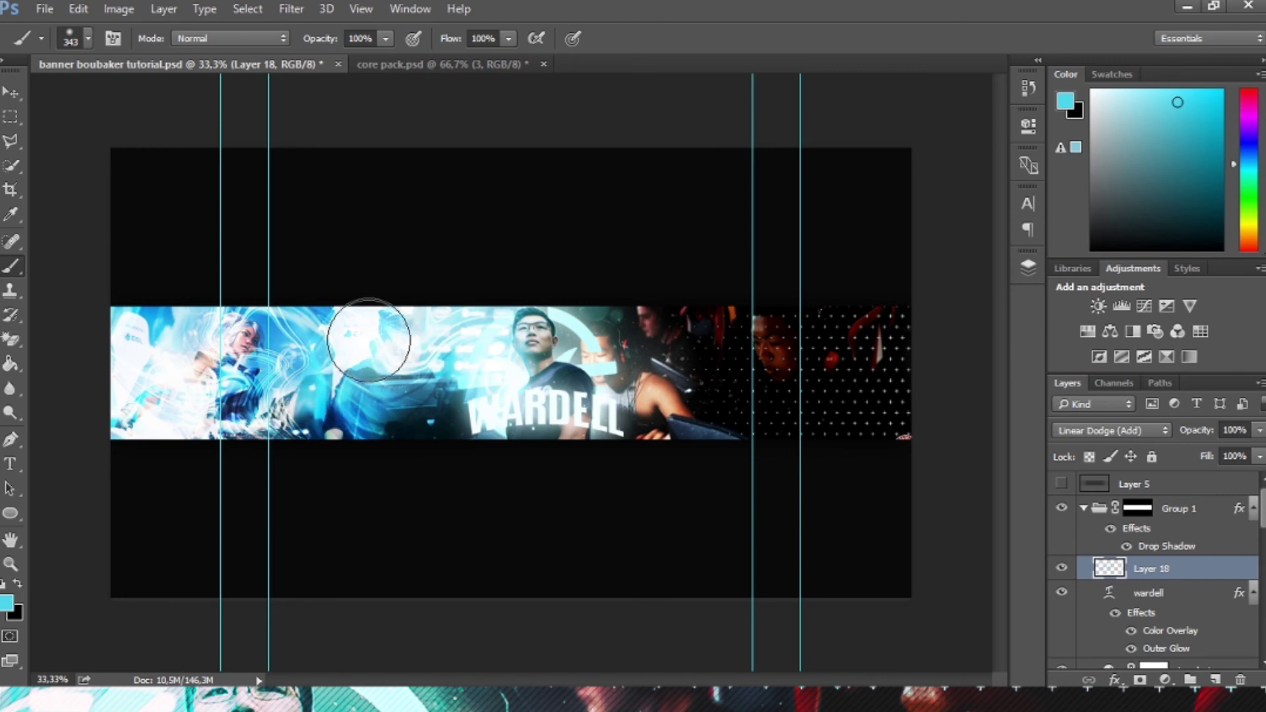
click(353, 343)
click(176, 395)
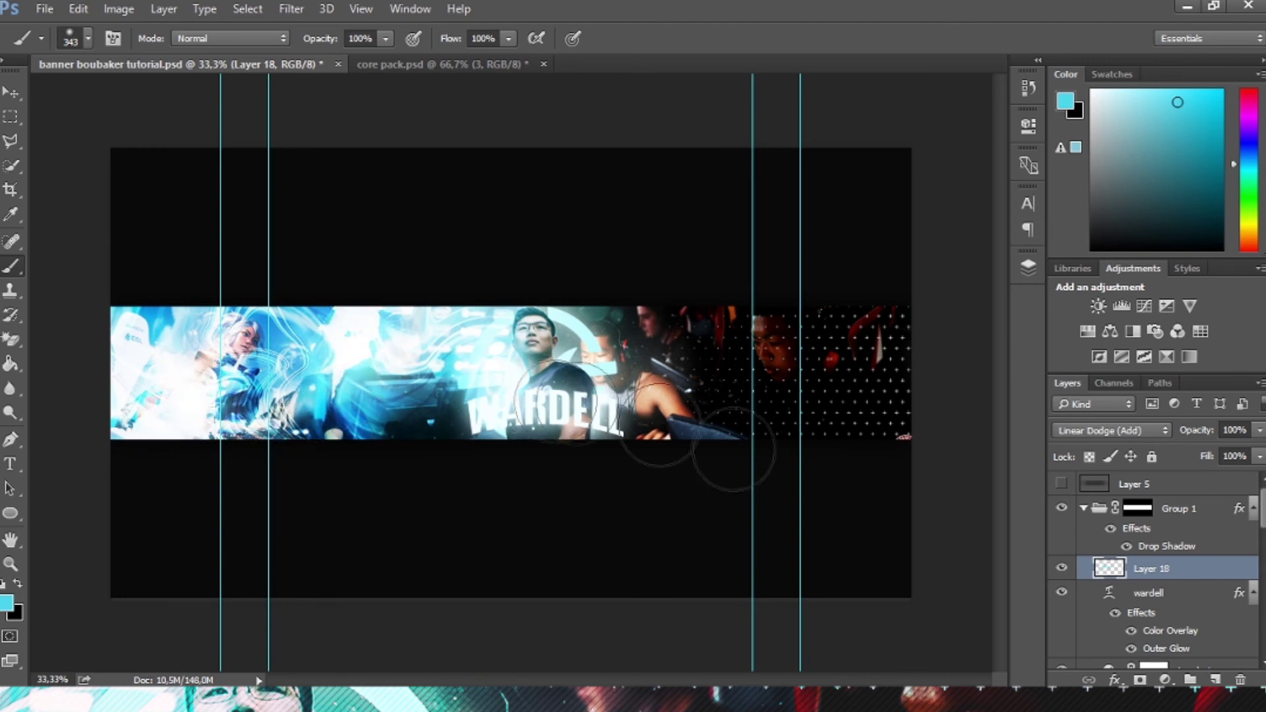
drag(1200, 433, 1198, 441)
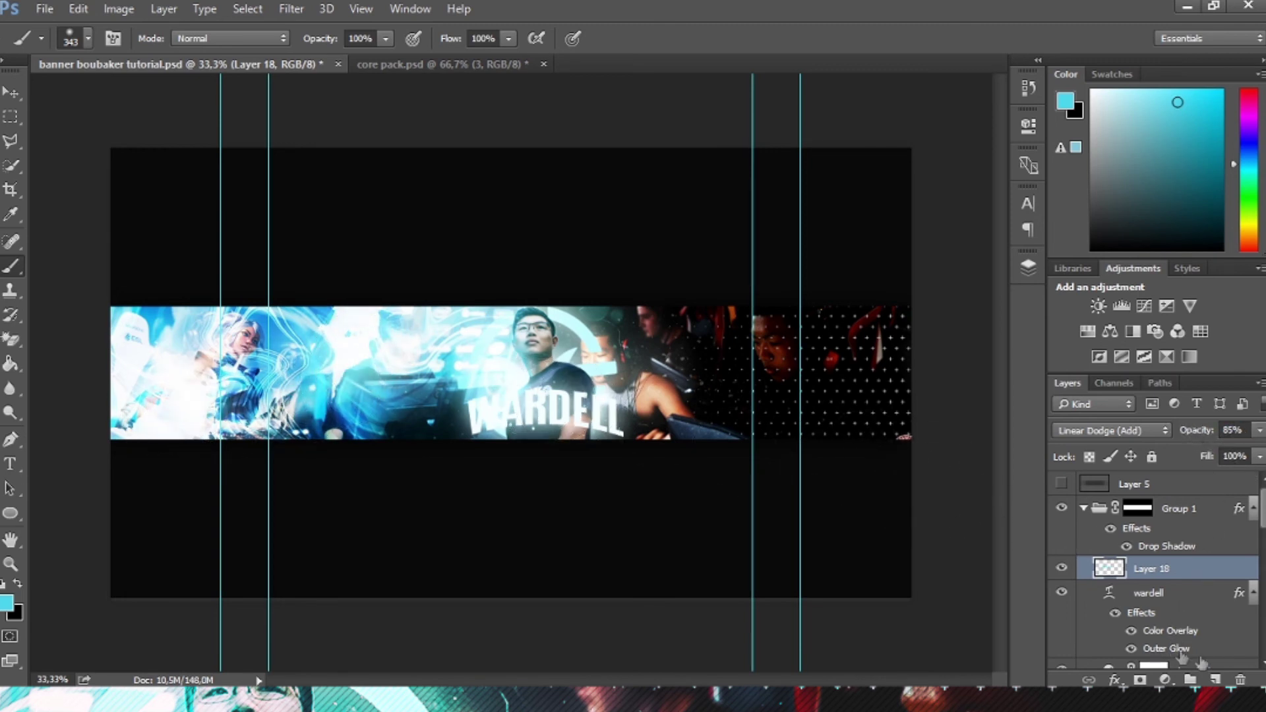
Step: Stretch a cyan dot on Layer 19 into a thin Linear Dodge (Add) streak and move it higher
click(1217, 680)
click(634, 360)
key(ctrl+t)
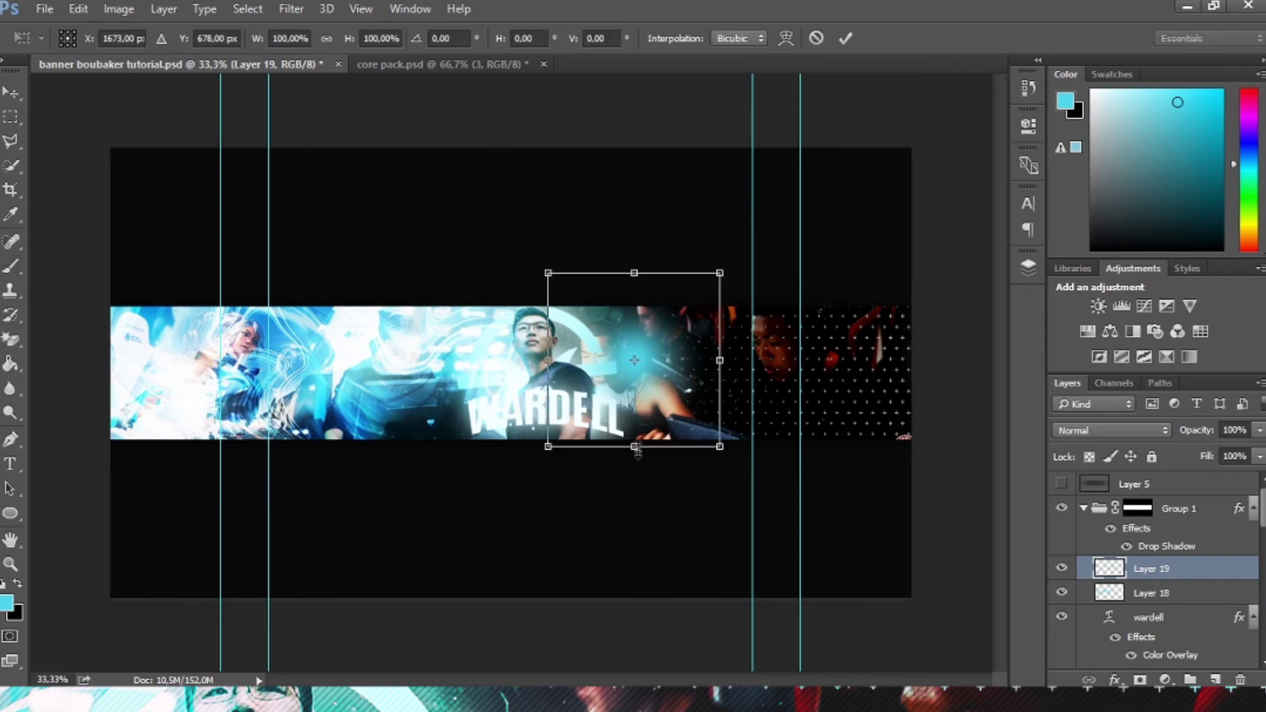
drag(635, 446, 635, 375)
drag(719, 360, 992, 360)
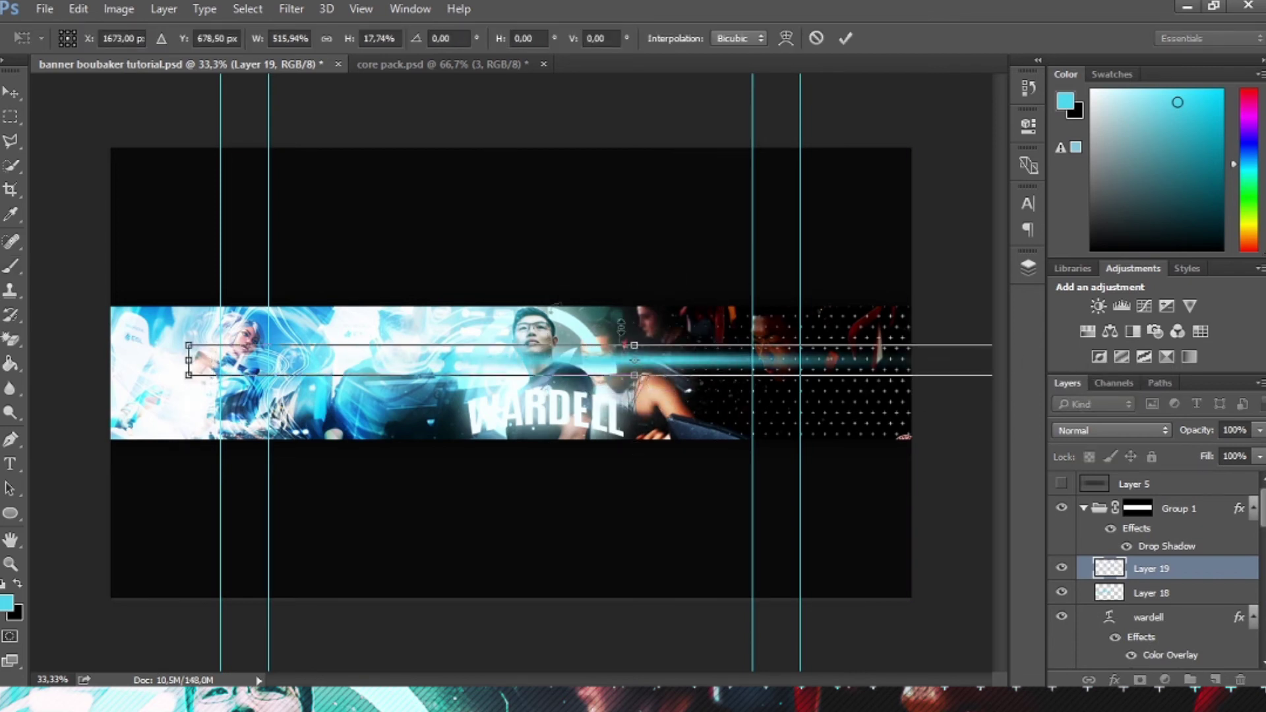
key(Return)
click(1097, 430)
click(1116, 196)
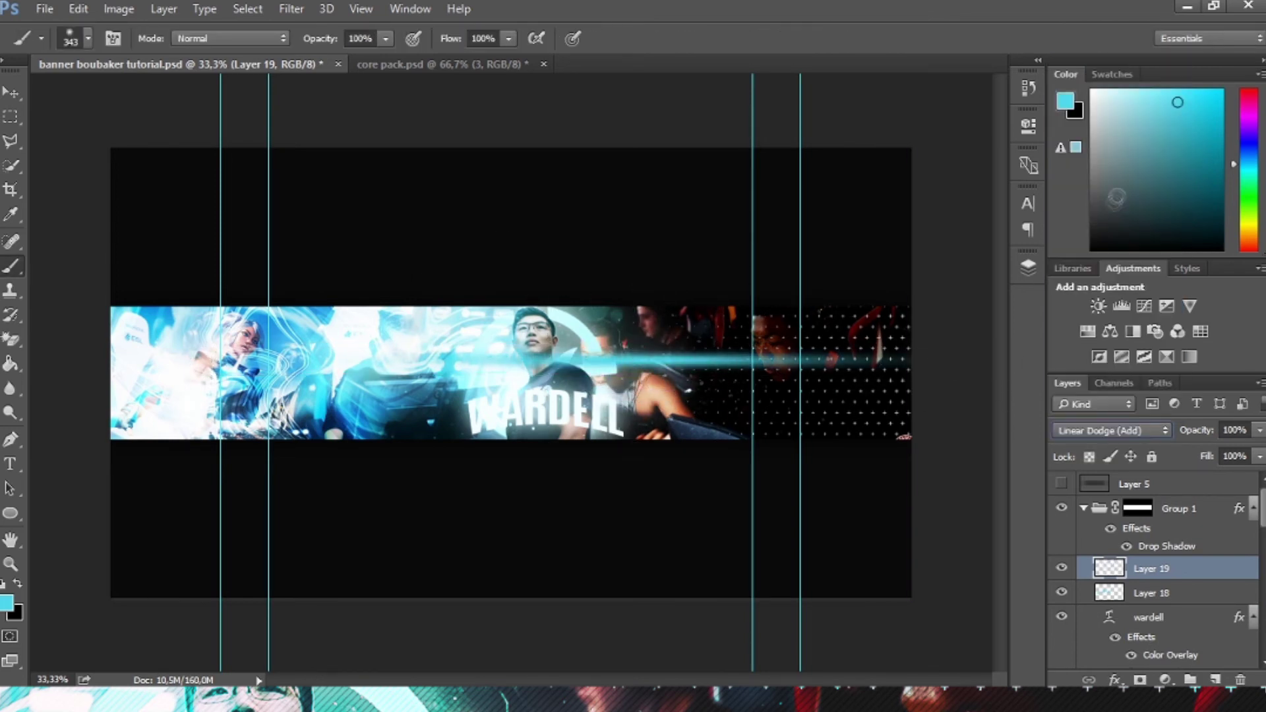
click(11, 92)
mouse_move(752, 429)
mouse_down()
mouse_move(785, 394)
mouse_move(707, 373)
mouse_move(769, 465)
mouse_up()
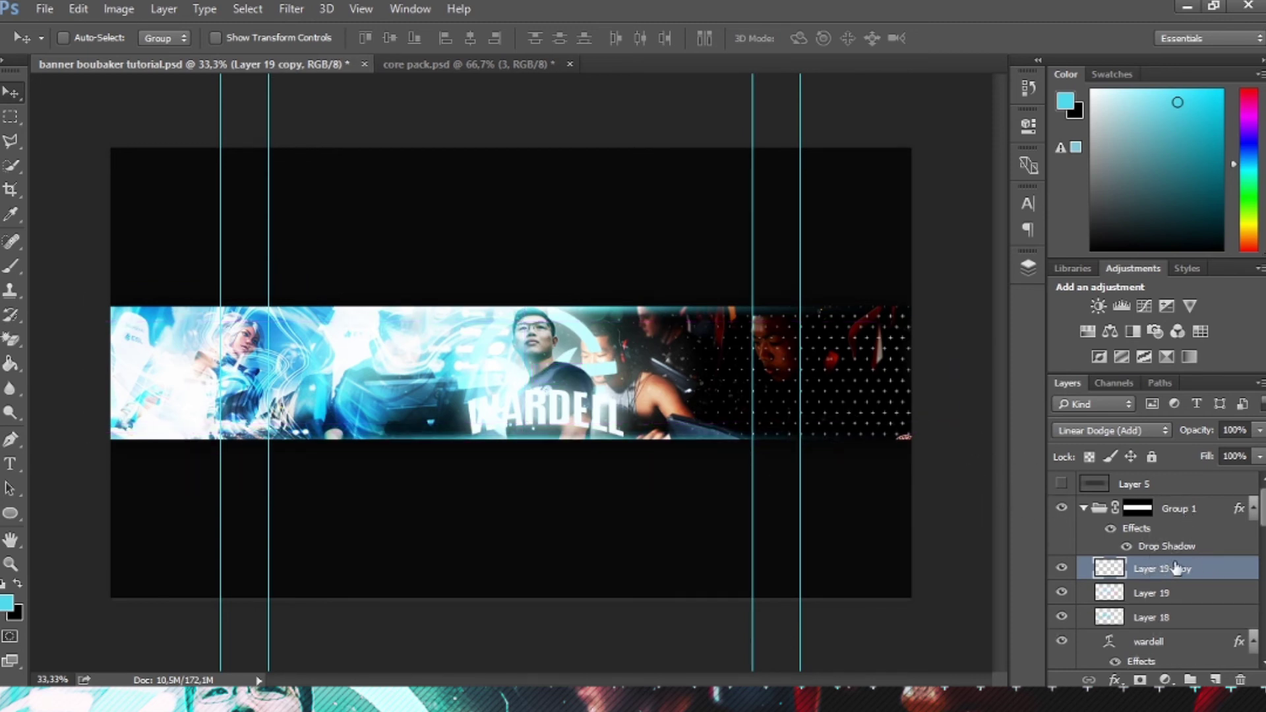
Step: Add a Curves adjustment with an S-curve: shadows pulled down, highlights lifted
click(1144, 306)
drag(844, 346, 844, 362)
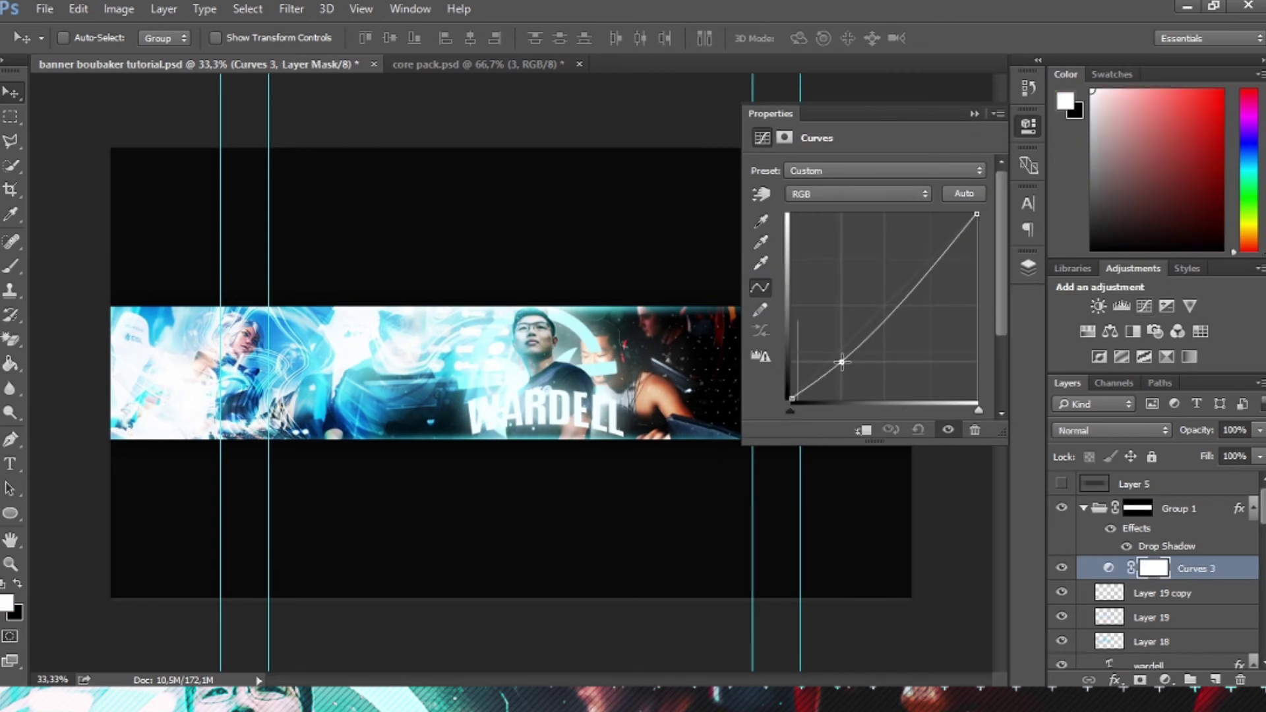
drag(935, 273, 930, 263)
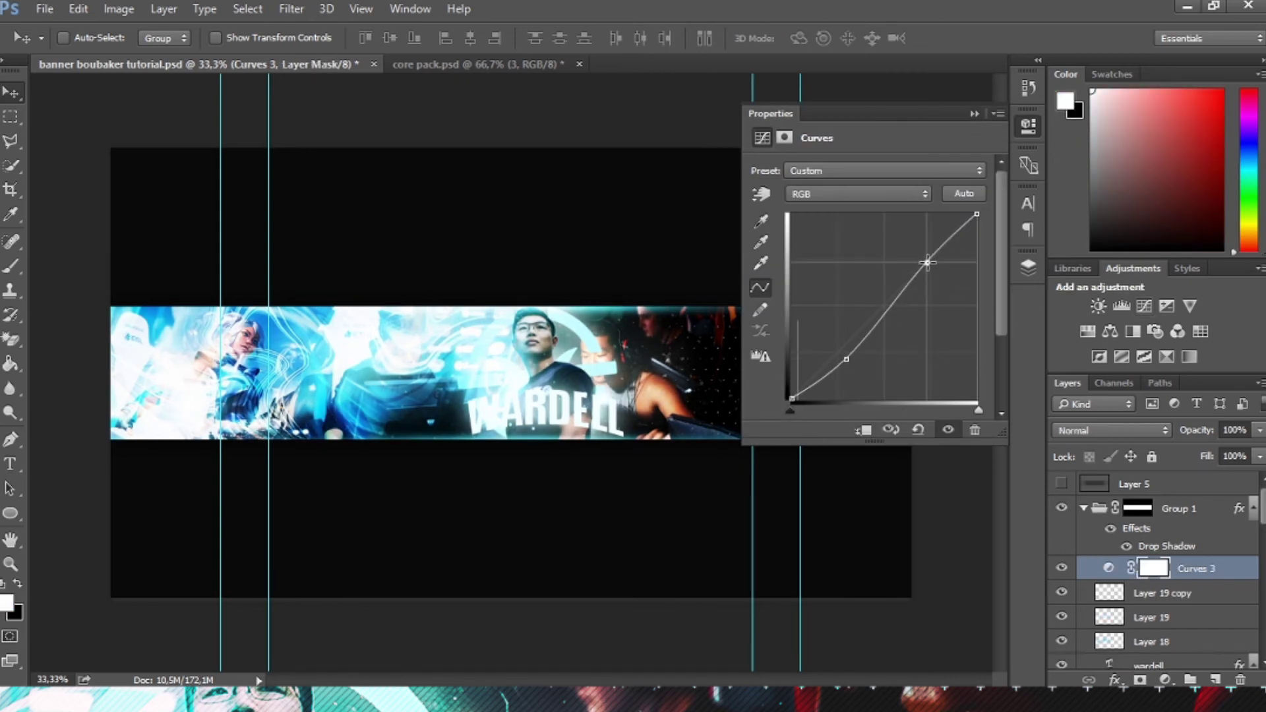
click(974, 114)
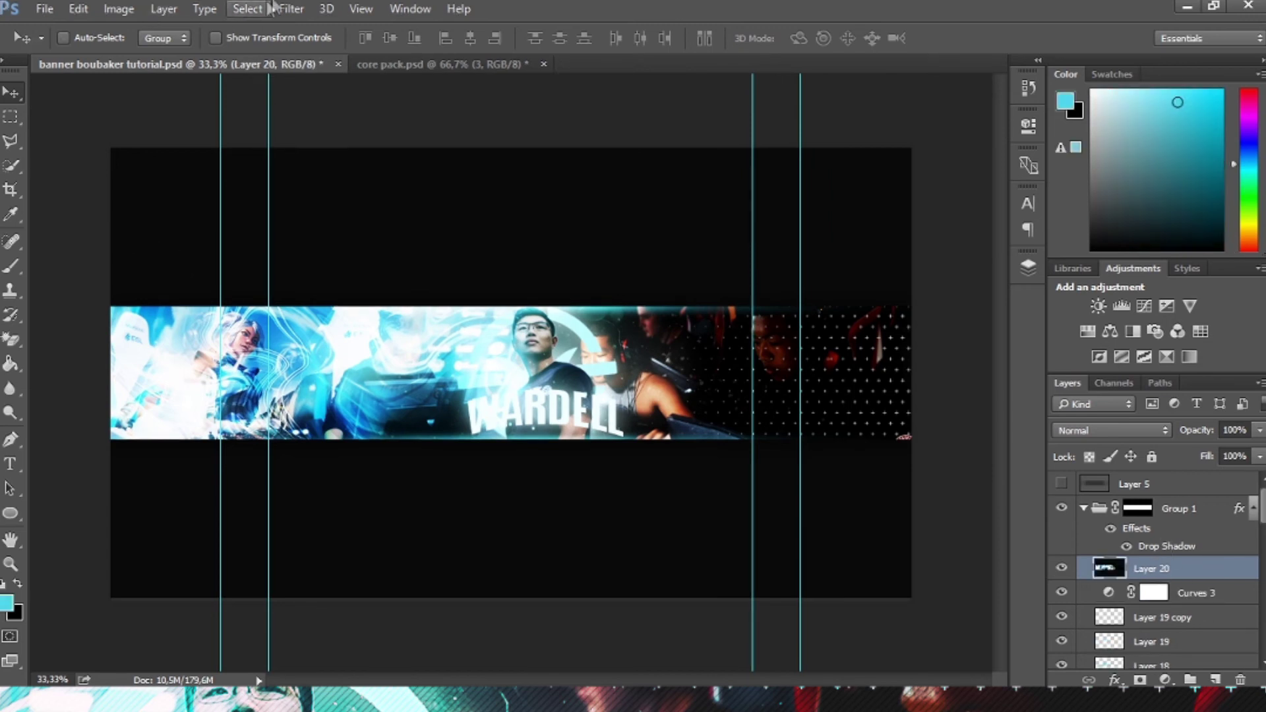
click(290, 9)
mouse_move(300, 215)
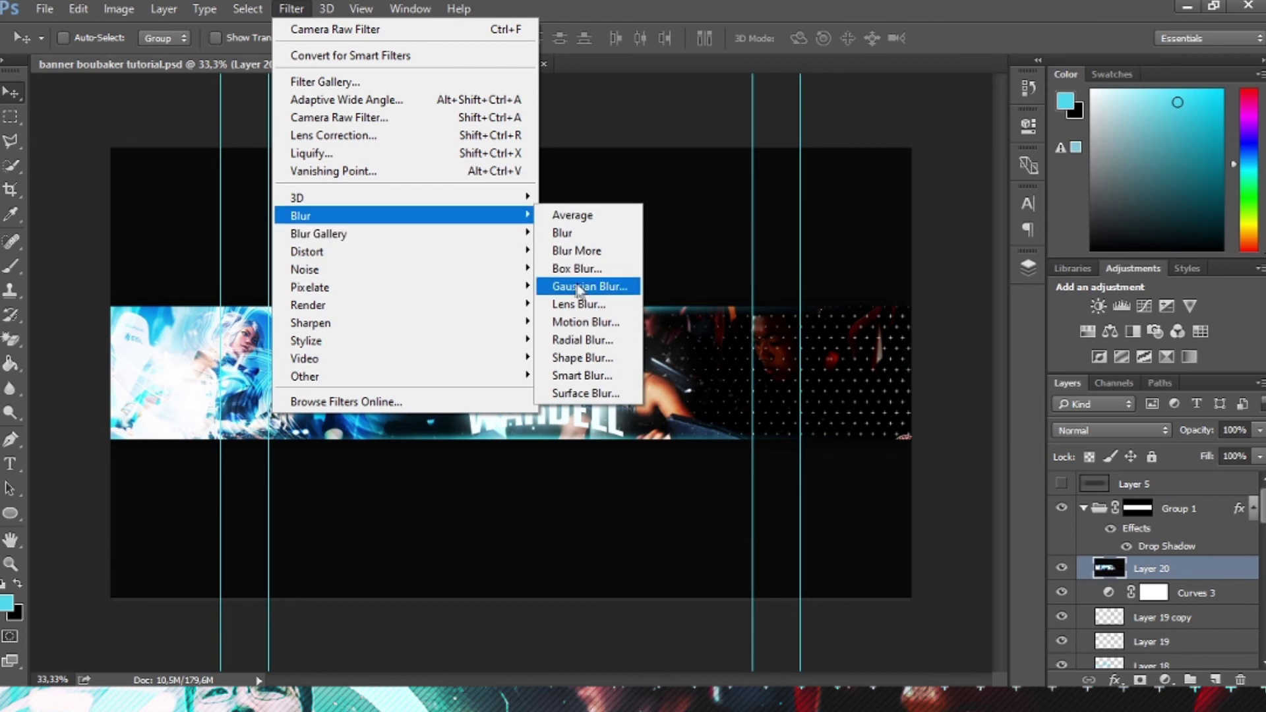
Step: In Camera Raw on Layer 20, raise contrast to +11, lift blacks and add clarity
click(378, 118)
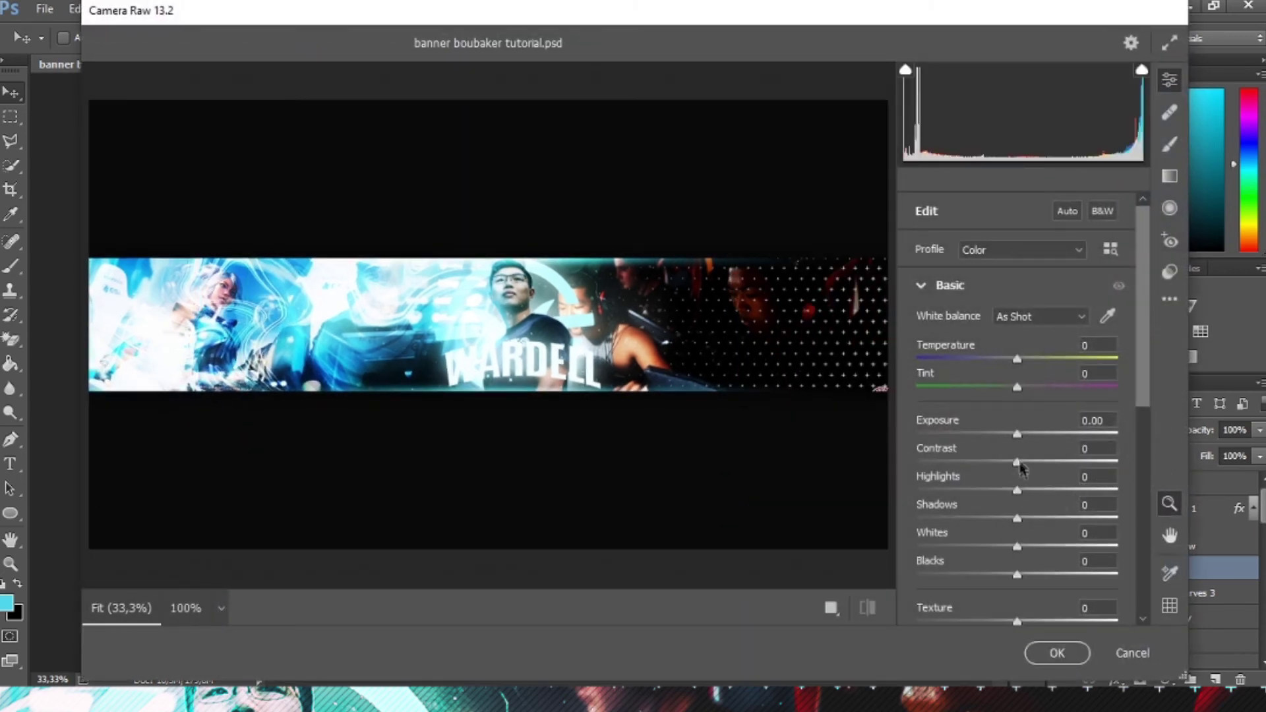
mouse_move(1020, 465)
mouse_down()
mouse_move(1027, 519)
mouse_move(989, 574)
mouse_move(1033, 574)
mouse_up()
drag(1018, 621, 1074, 621)
scroll(999, 599, down, 3)
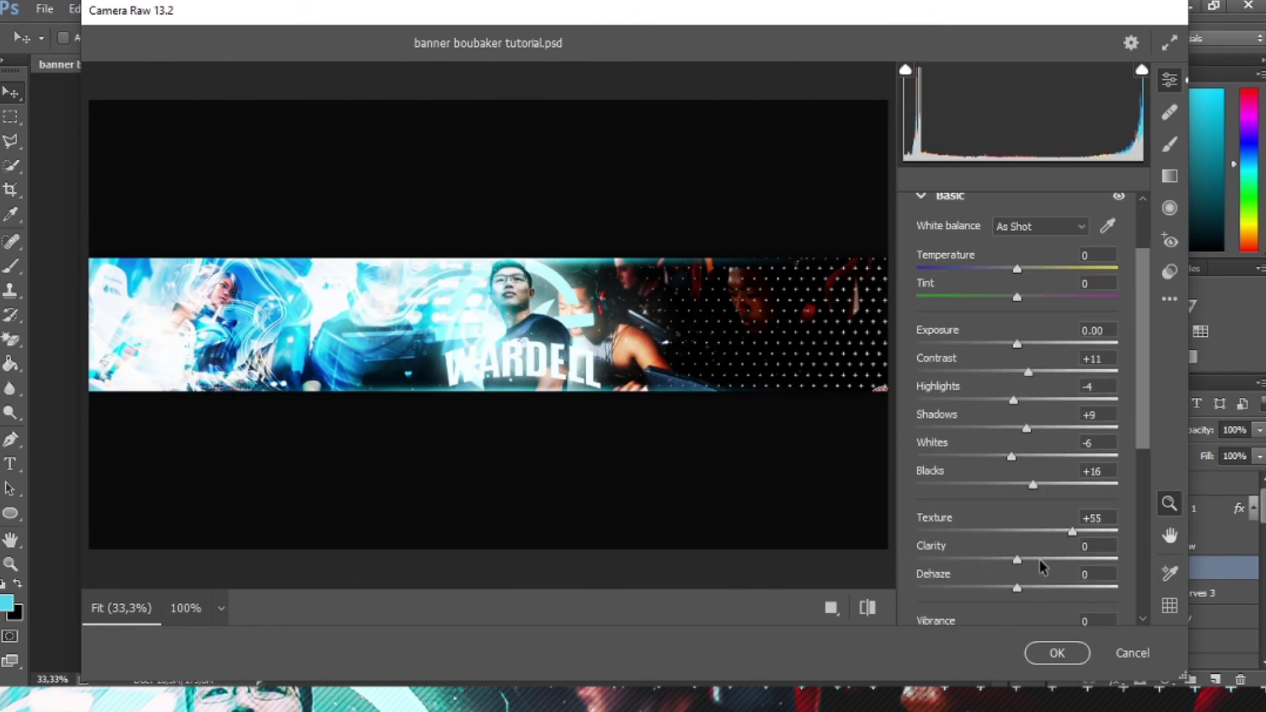
mouse_move(1040, 560)
mouse_down()
mouse_move(1062, 559)
mouse_move(1044, 543)
mouse_move(1003, 543)
mouse_move(1042, 527)
mouse_move(974, 526)
mouse_up()
Step: Set Detail sharpening to about 106 with noise reduction and colour noise reduction 15
scroll(992, 581, down, 1)
scroll(1003, 543, down, 2)
scroll(966, 456, up, 3)
scroll(966, 457, up, 2)
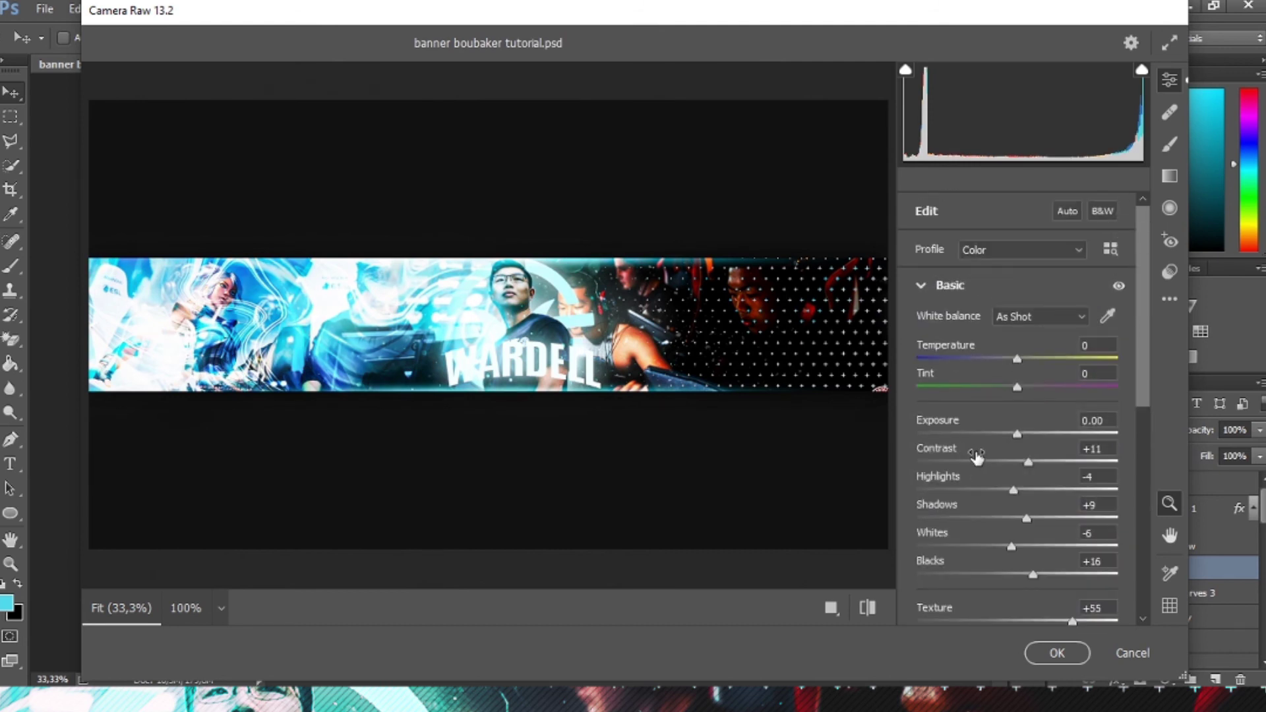
scroll(975, 455, down, 3)
scroll(934, 452, down, 3)
click(921, 422)
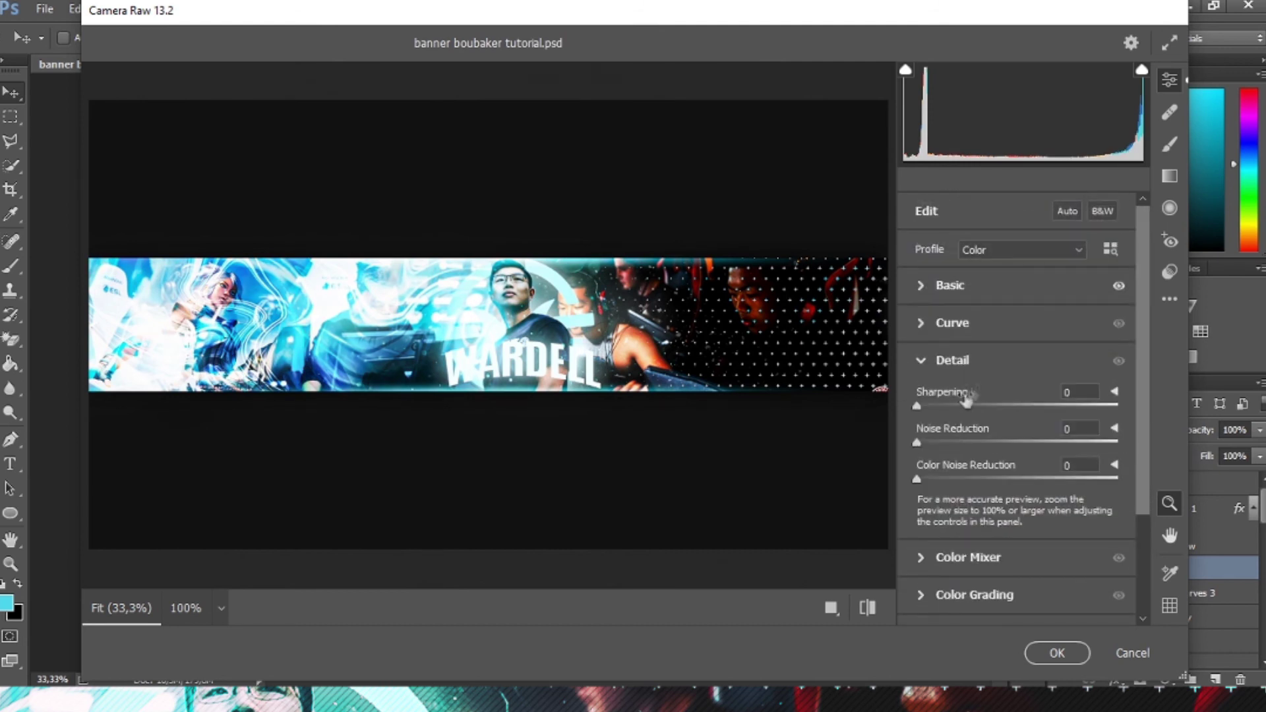
drag(966, 405, 1004, 406)
click(988, 442)
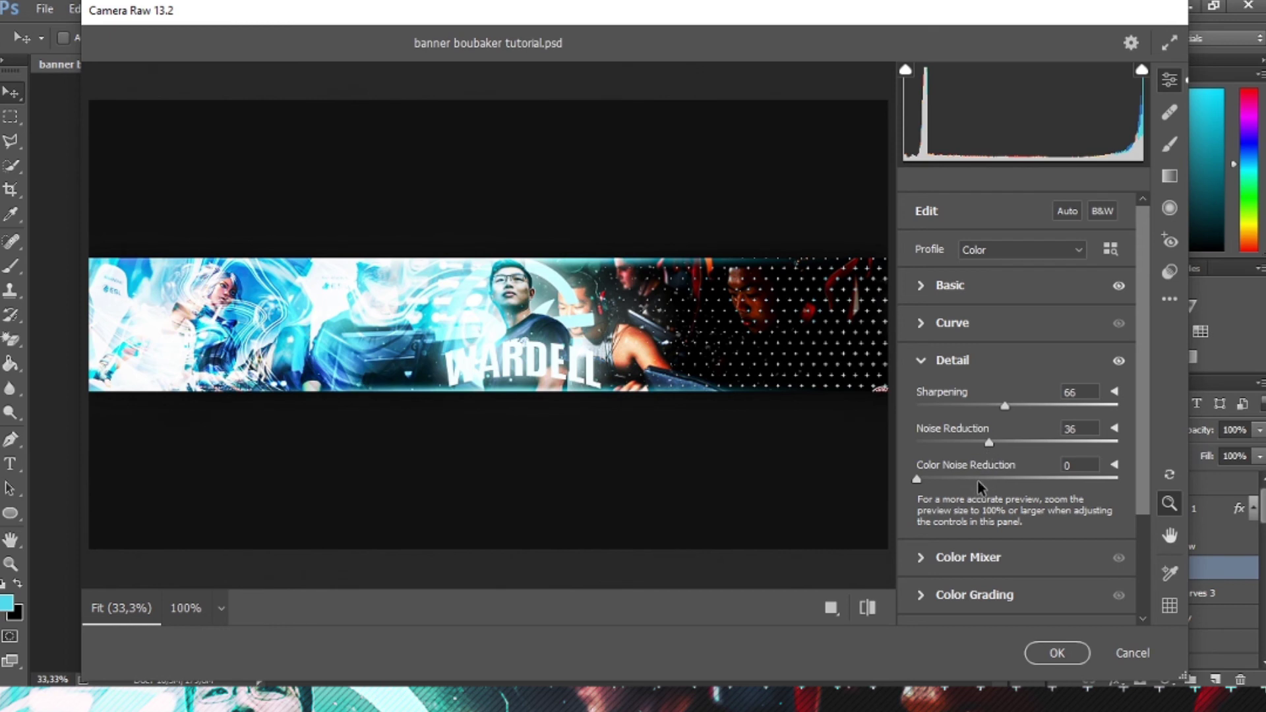
click(980, 480)
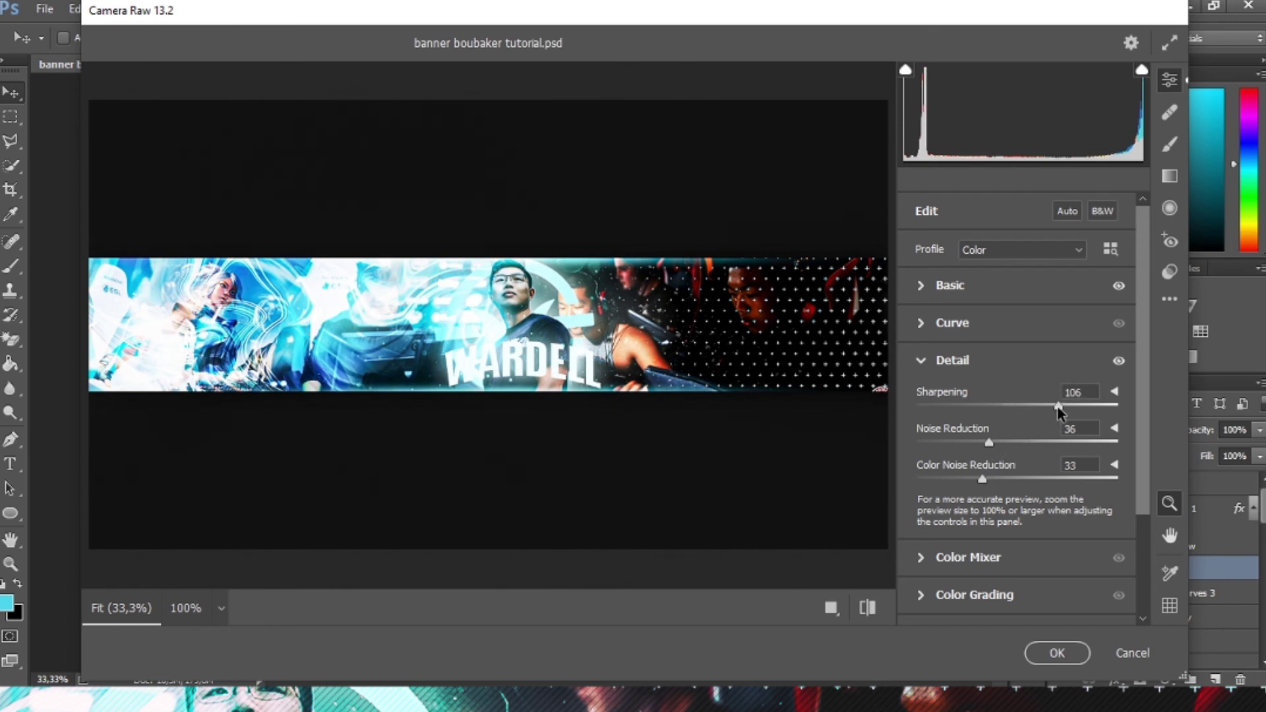
mouse_move(1057, 412)
mouse_down()
mouse_move(1043, 408)
mouse_move(1058, 406)
mouse_up()
click(974, 442)
click(948, 479)
click(920, 361)
Step: Nudge the Blues hue to -8, then briefly check the geometry options
click(924, 399)
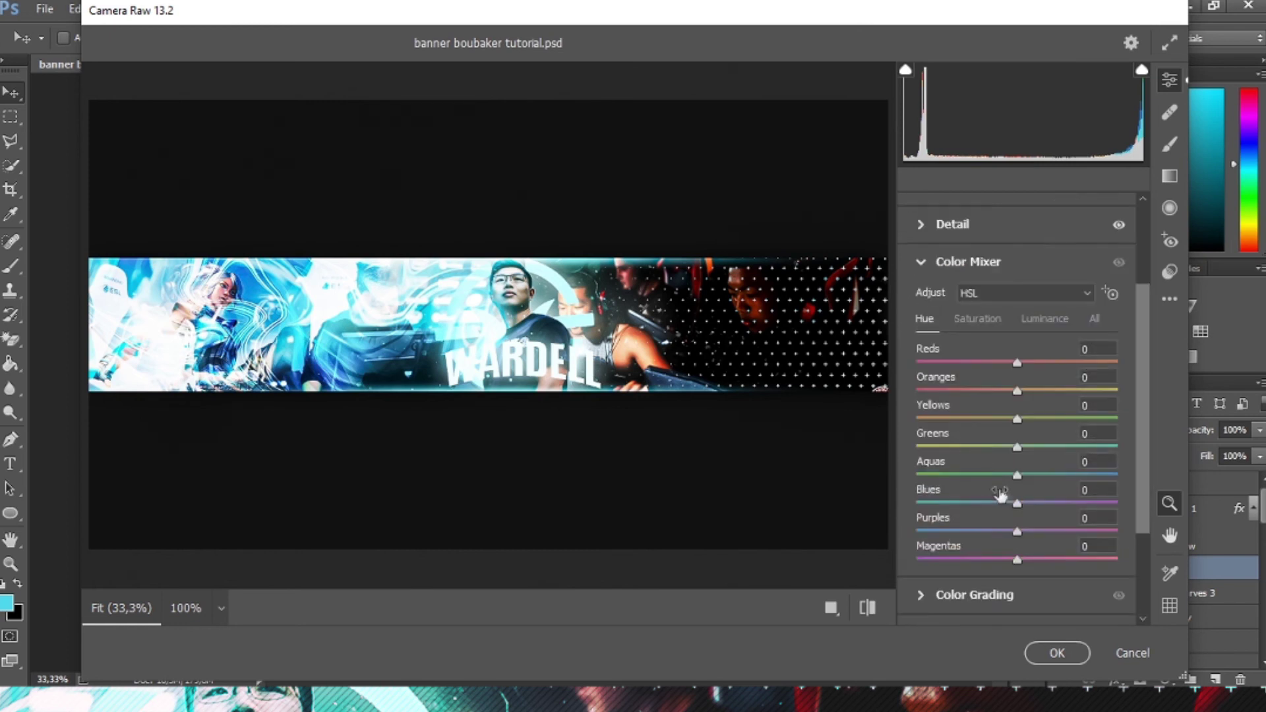
drag(1012, 504, 1010, 505)
click(921, 262)
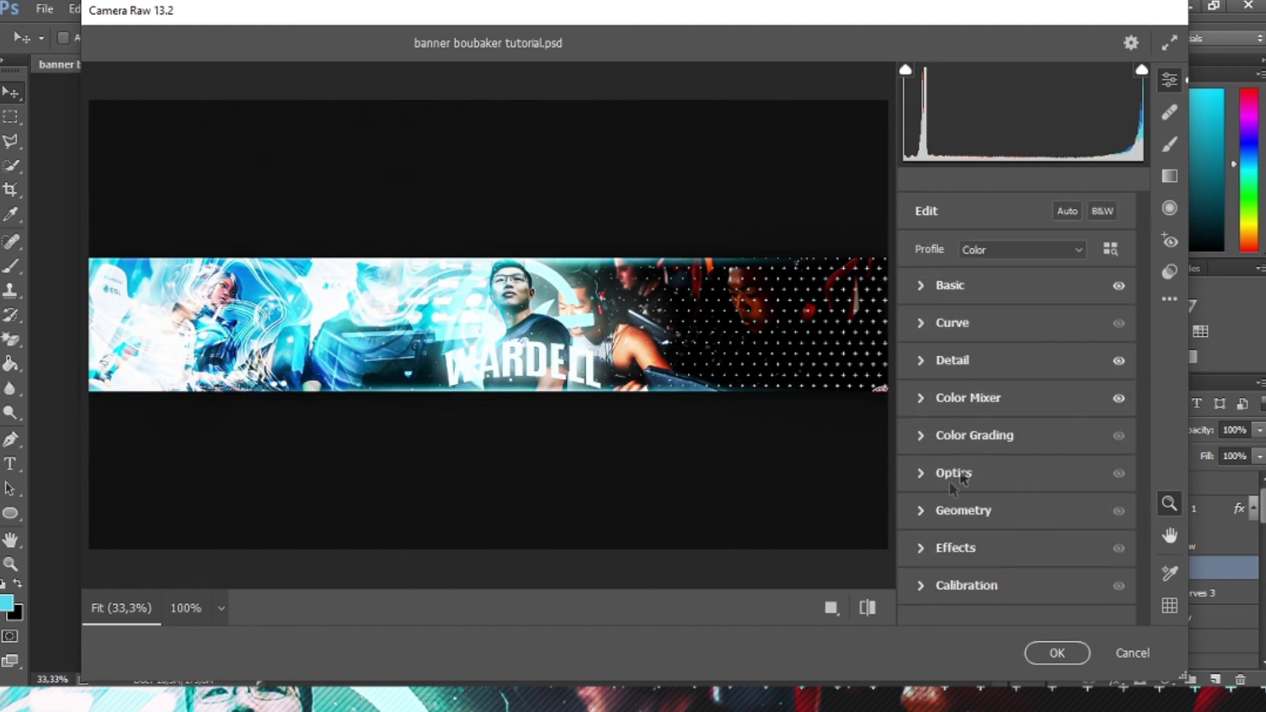
click(923, 511)
click(921, 421)
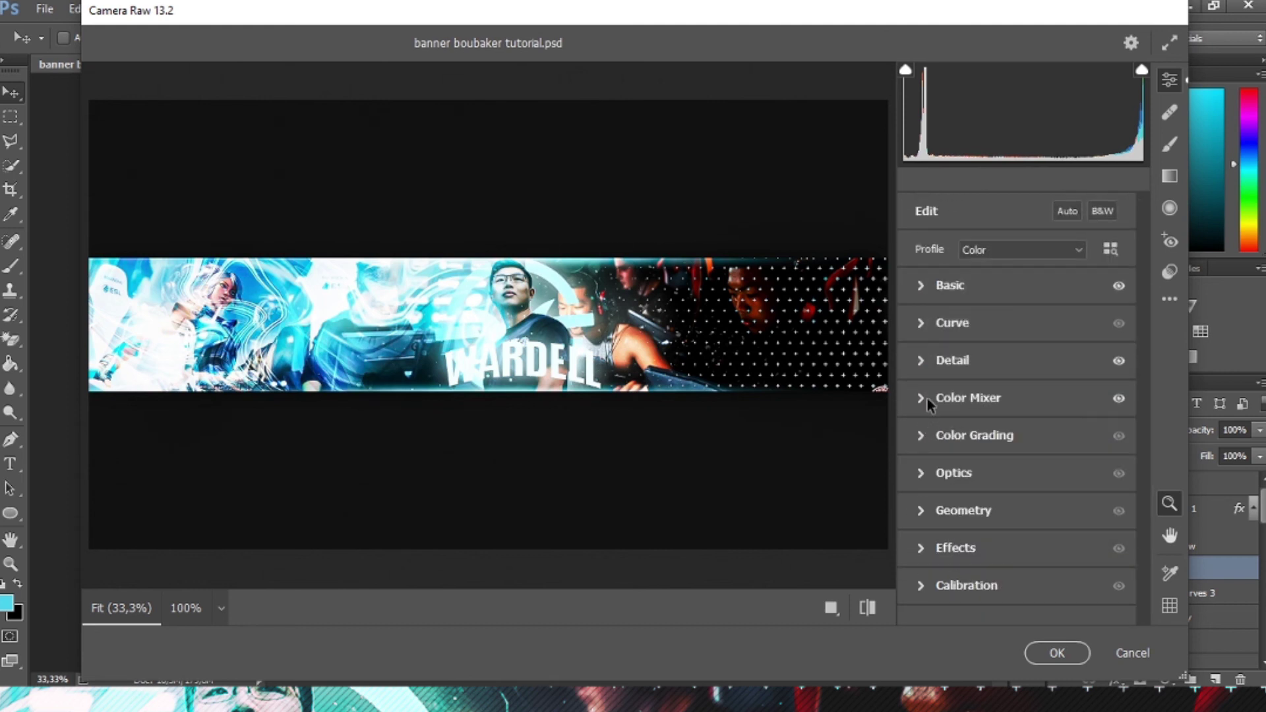
Step: Grade midtones brighter cyan, shadows deep blue, and highlights pink (H 328, S 21, L -5)
click(921, 435)
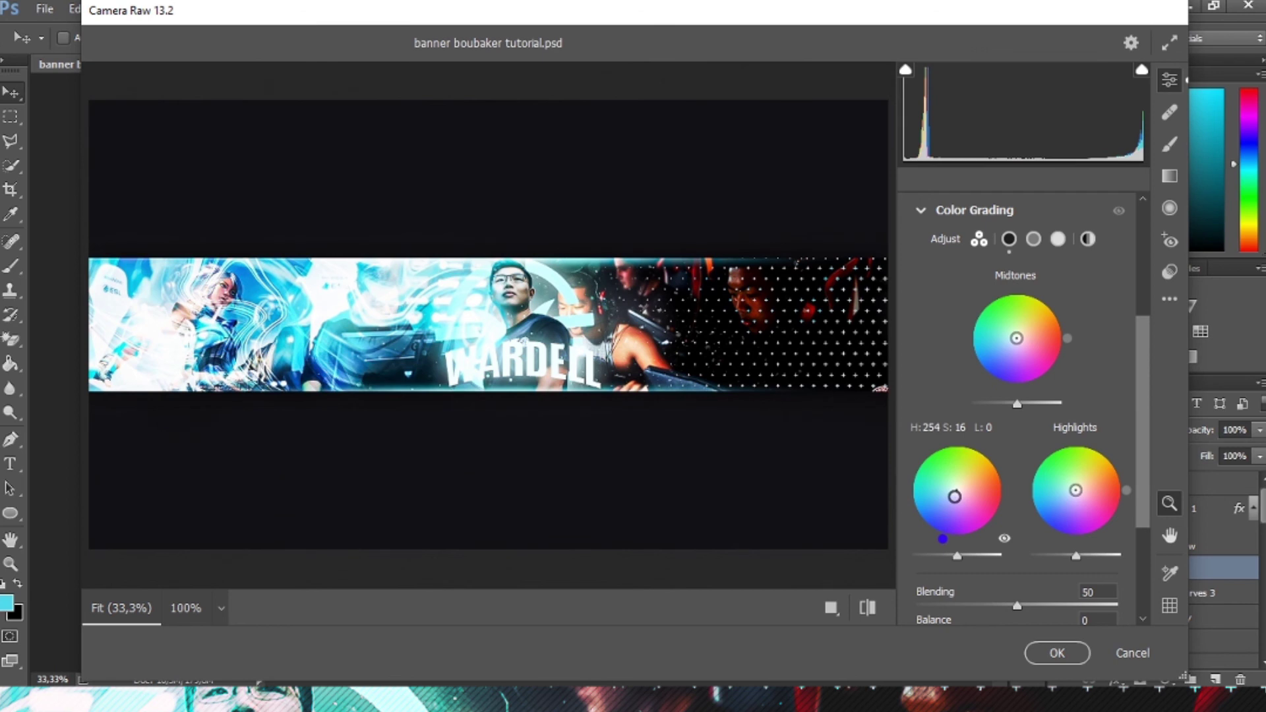
mouse_move(954, 496)
mouse_down()
mouse_move(945, 509)
mouse_move(955, 506)
mouse_up()
mouse_move(1016, 338)
mouse_down()
mouse_move(1006, 325)
mouse_move(988, 335)
mouse_up()
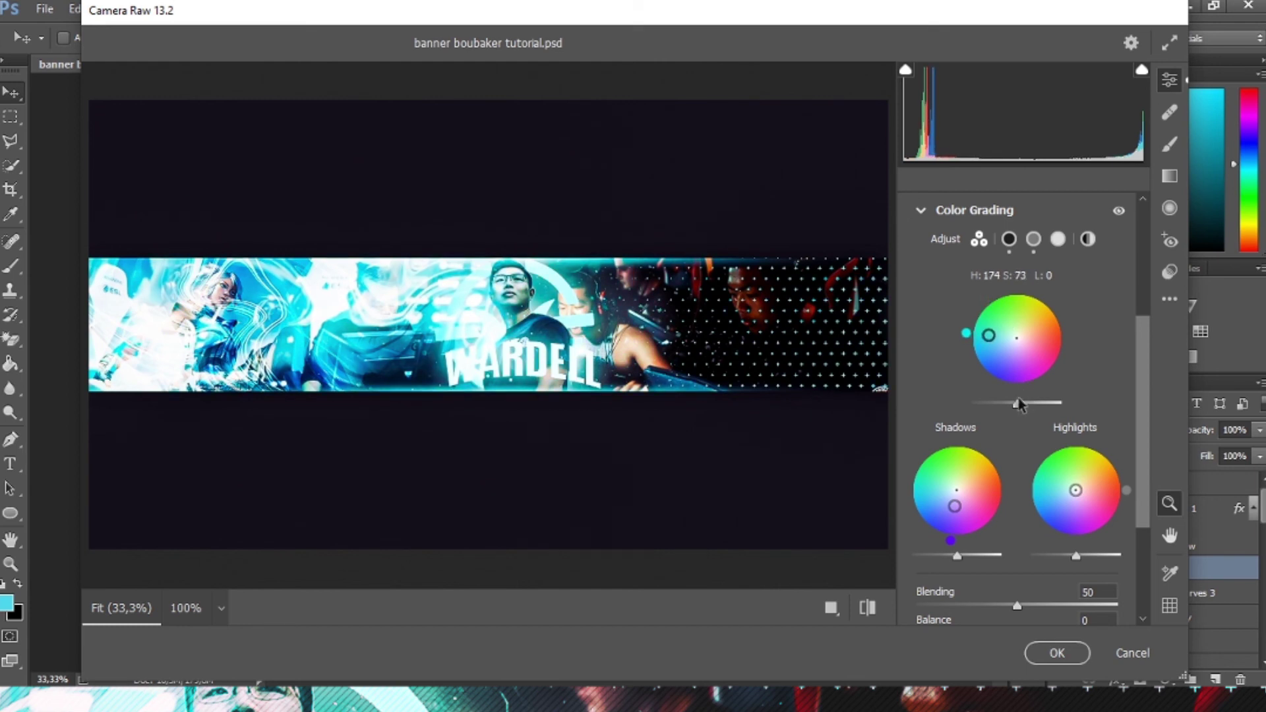
drag(1013, 403, 1035, 403)
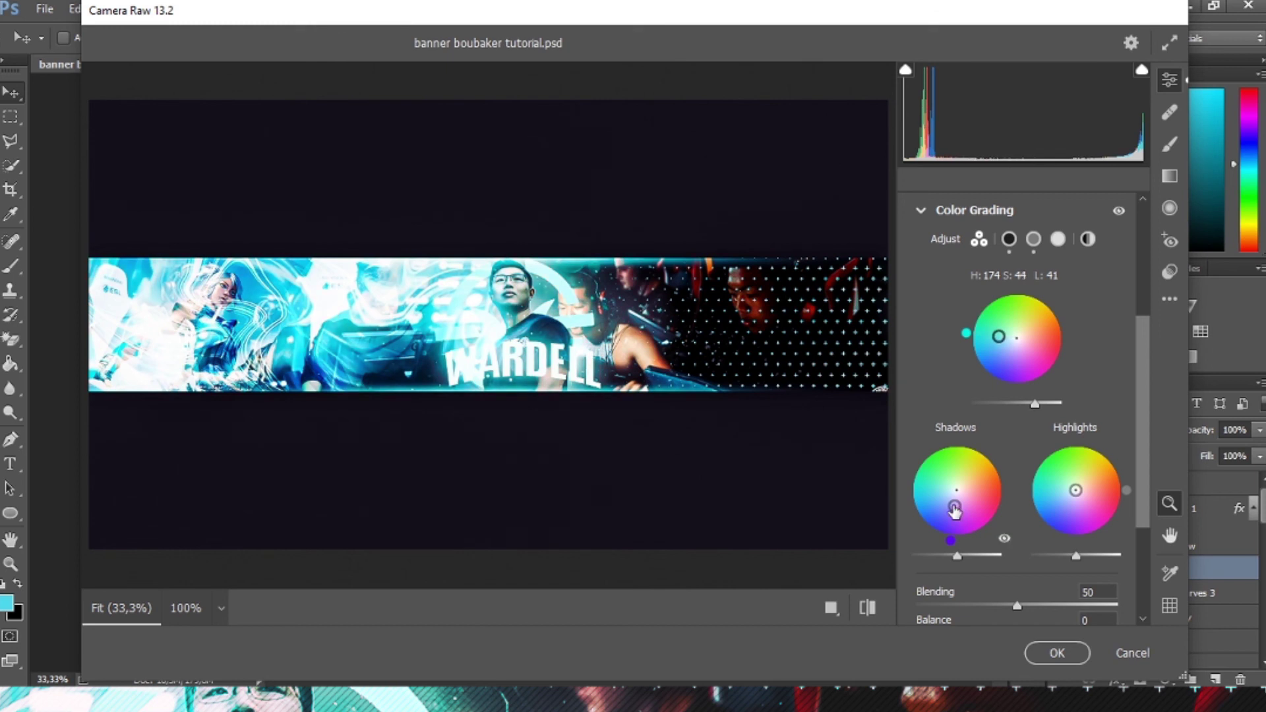
drag(950, 540, 930, 537)
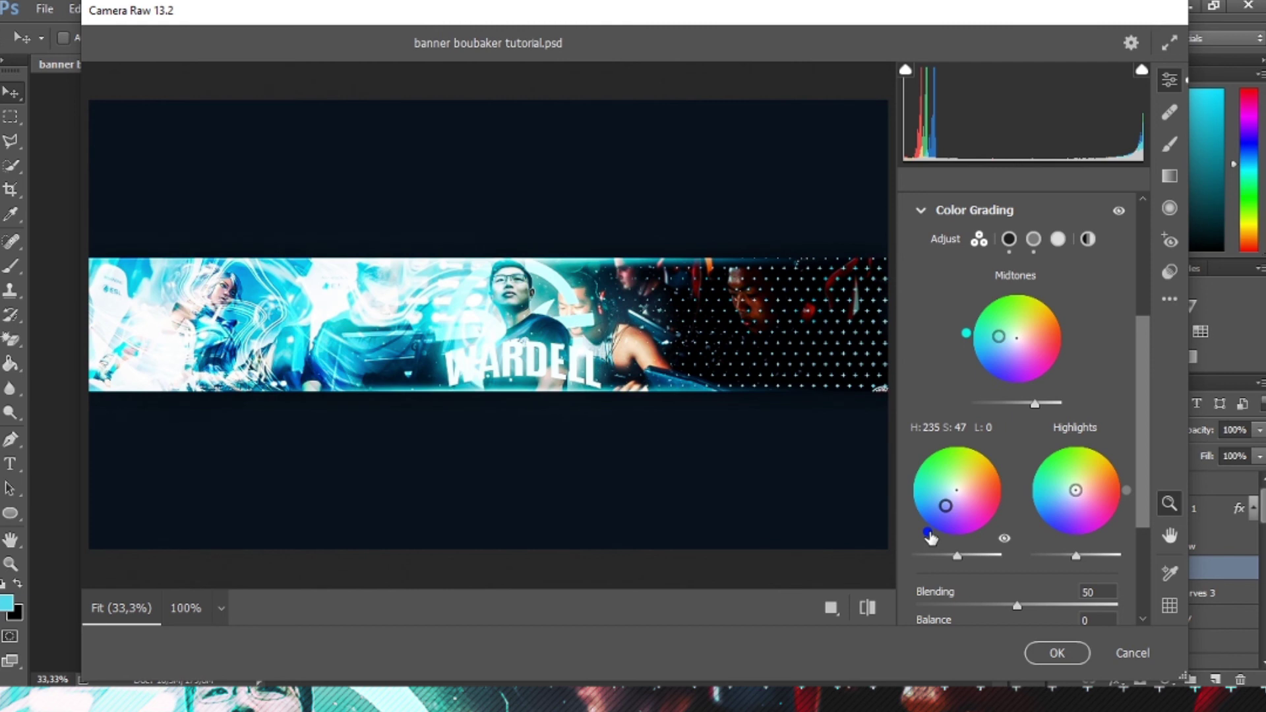
mouse_move(1076, 489)
mouse_down()
mouse_move(1091, 480)
mouse_move(1064, 475)
mouse_move(1083, 494)
mouse_up()
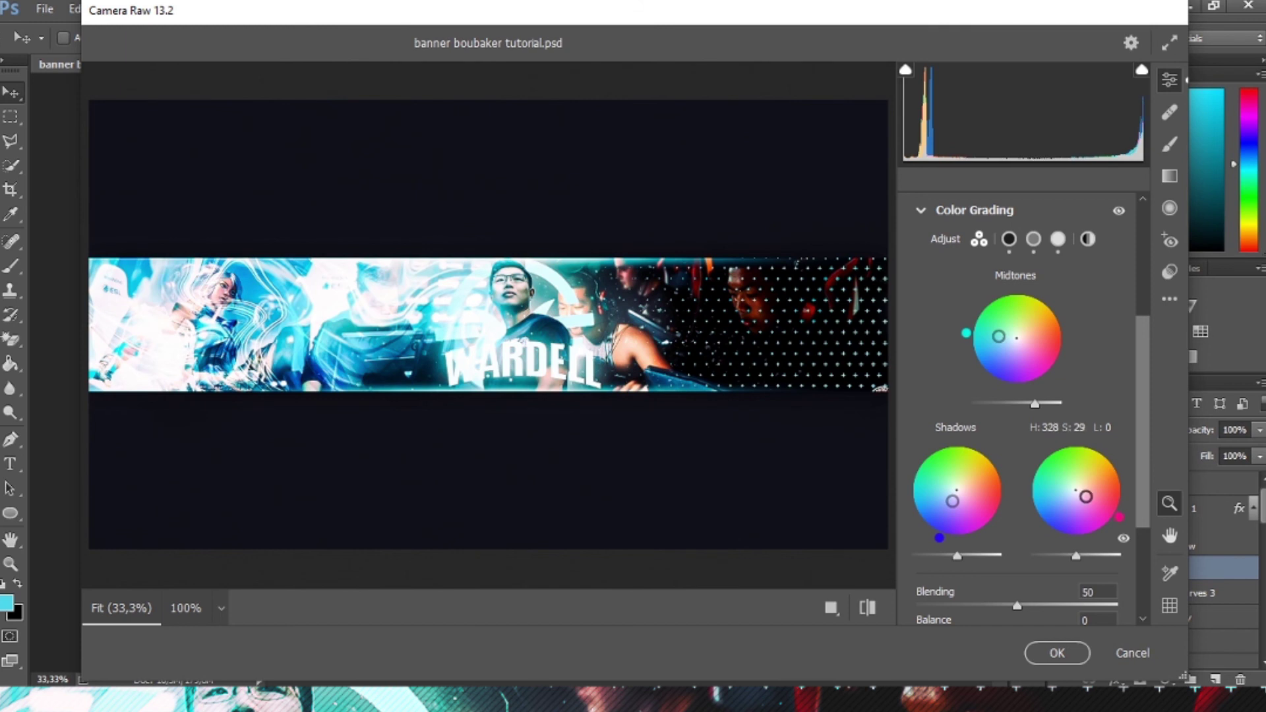
drag(1094, 504, 1084, 495)
drag(1118, 557, 1074, 556)
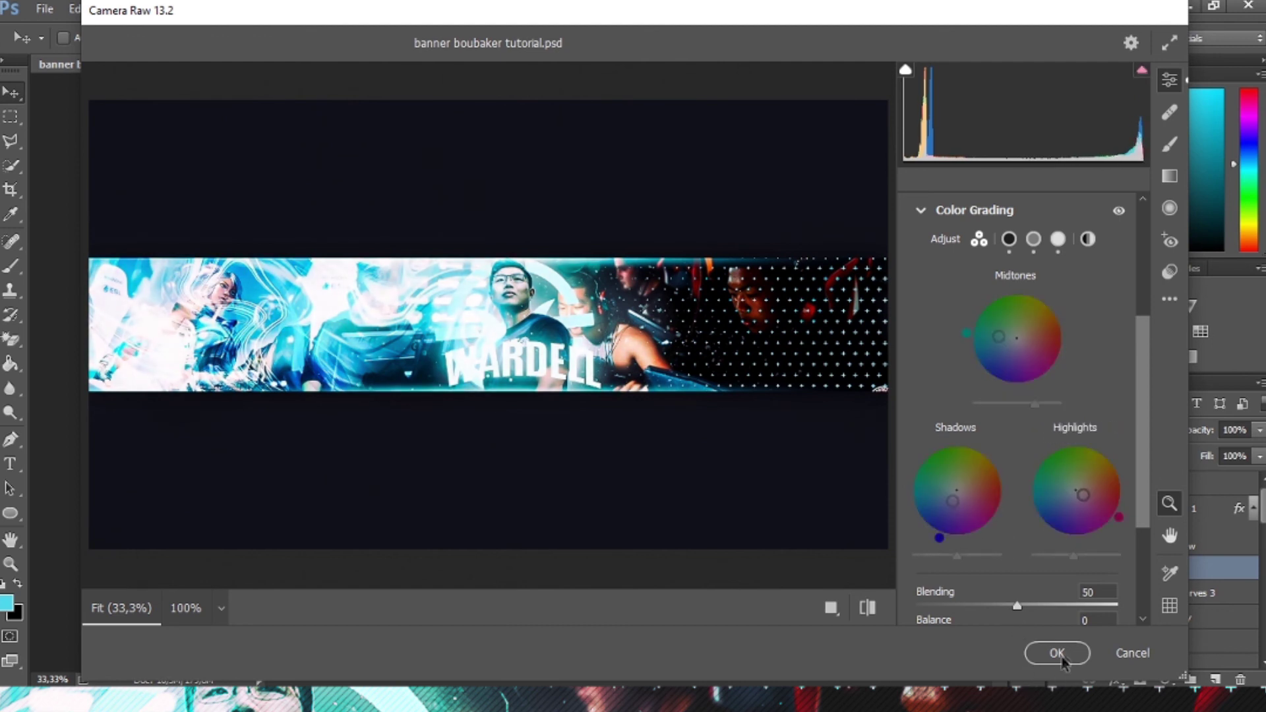
Step: Set Calibration primary hues to Red +16, Green +30, Blue -21, then apply Camera Raw
scroll(967, 597, down, 3)
click(921, 612)
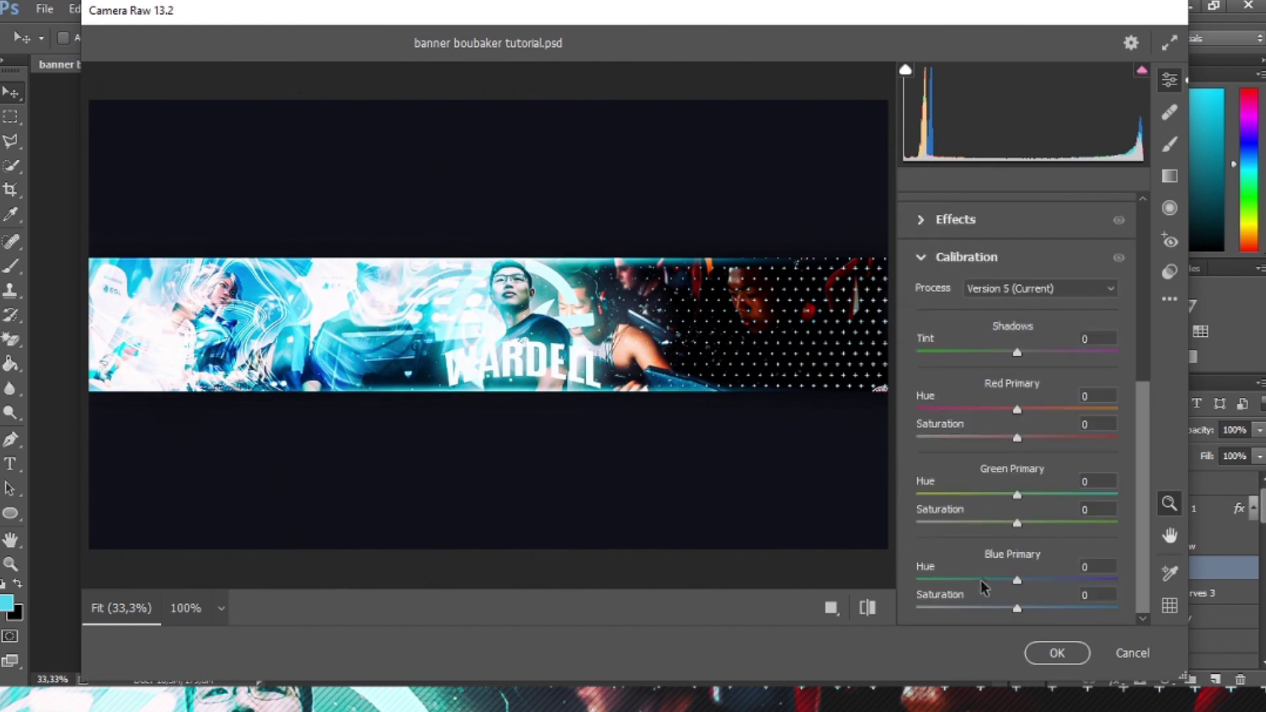
mouse_move(981, 579)
mouse_down()
mouse_move(996, 580)
mouse_move(1005, 608)
mouse_up()
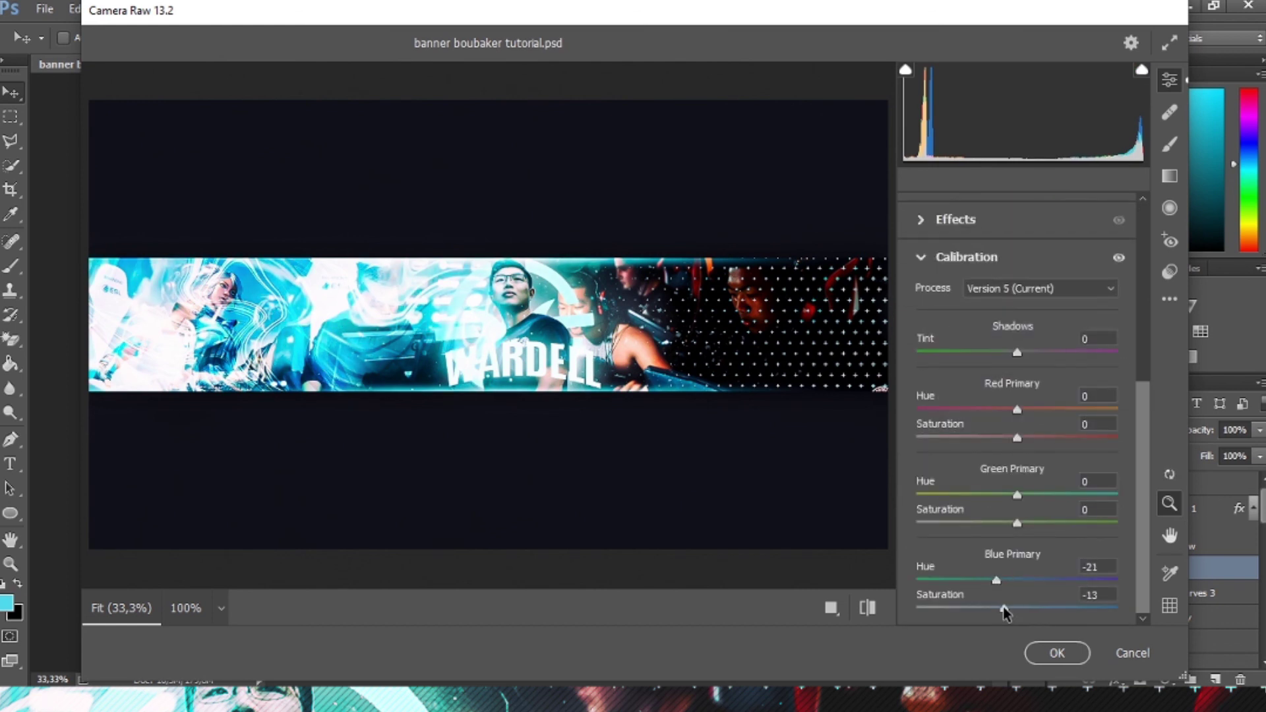
click(1041, 410)
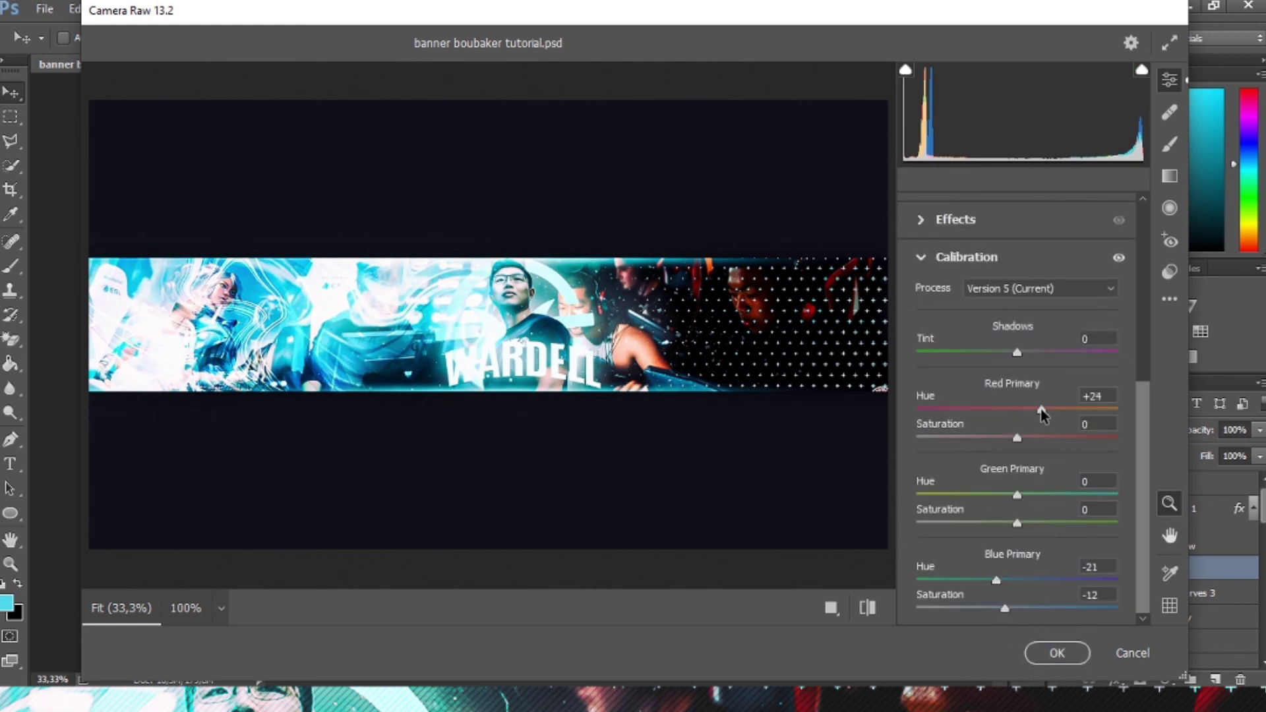
drag(1035, 413, 1033, 412)
drag(1011, 495, 1050, 496)
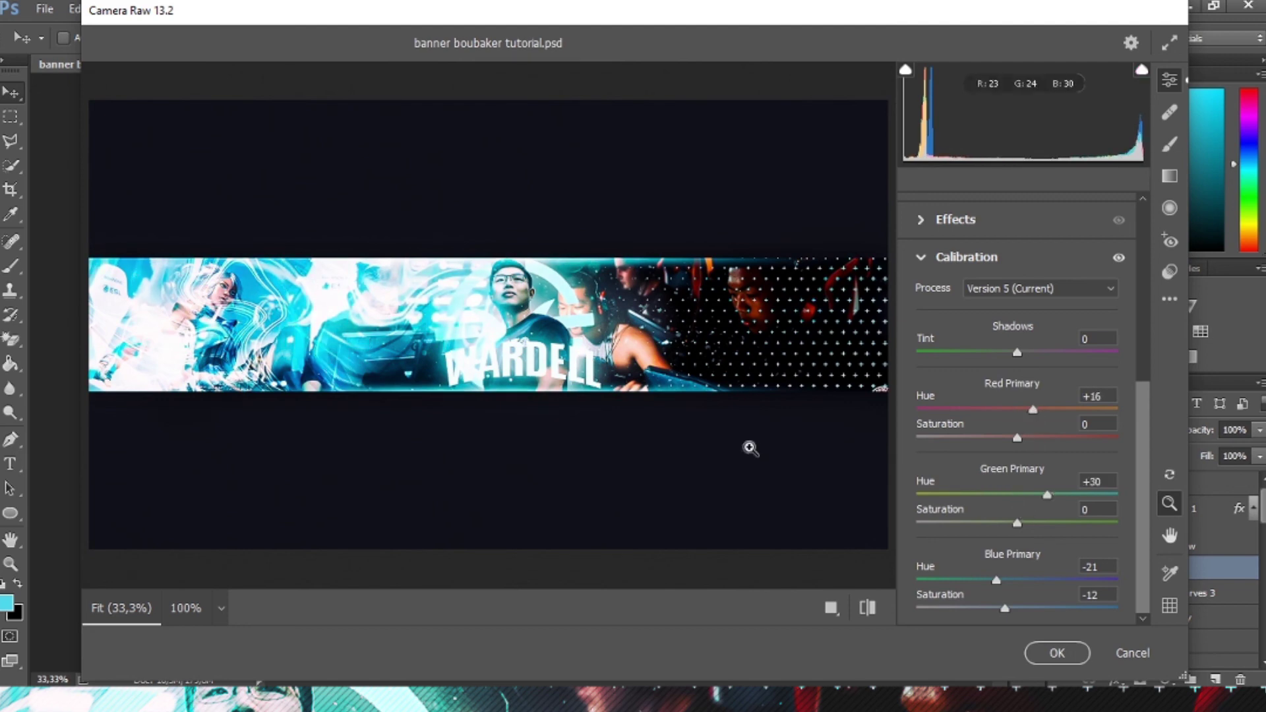
key(Return)
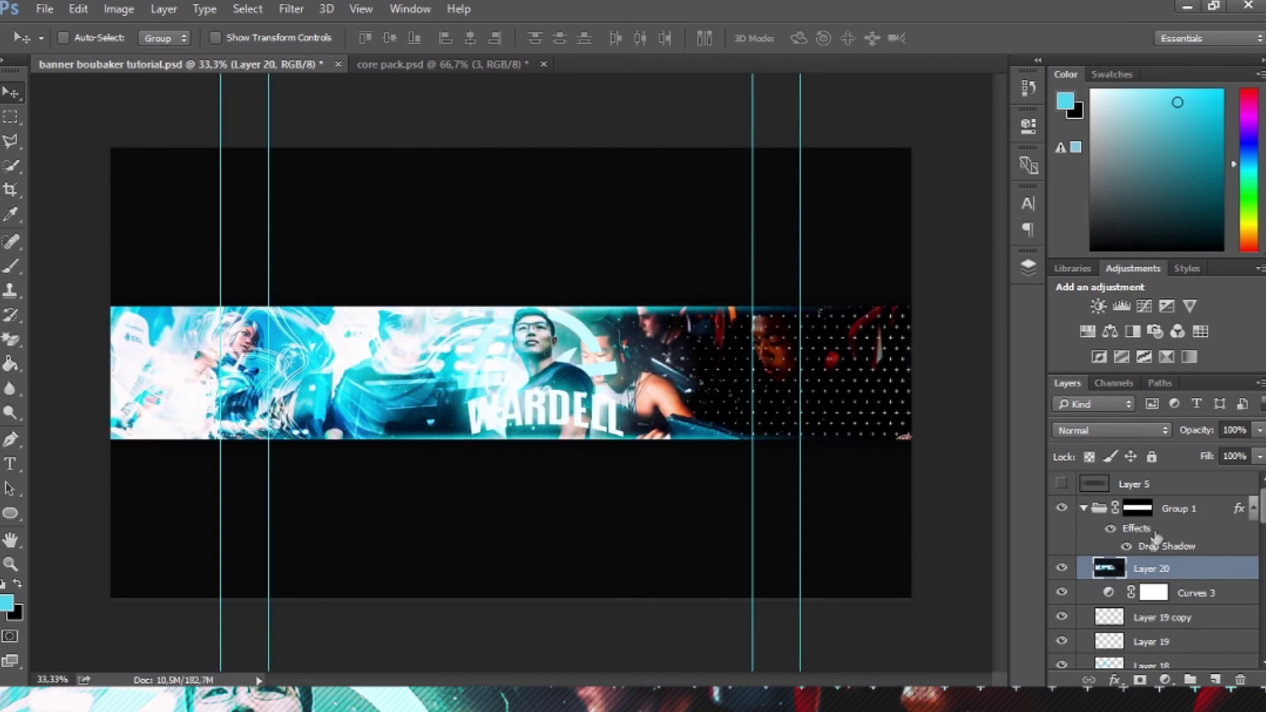
Step: Add a Brightness/Contrast layer with brightness 16 and contrast -12
click(1099, 306)
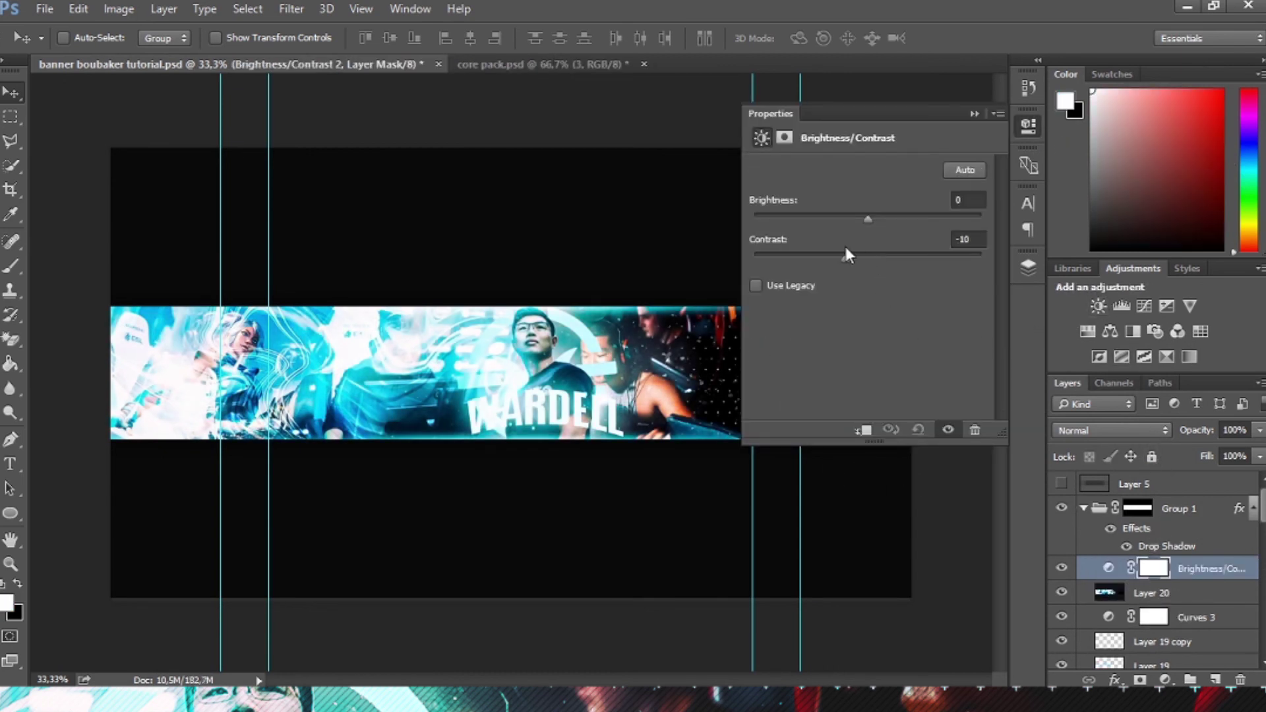
drag(868, 218, 860, 218)
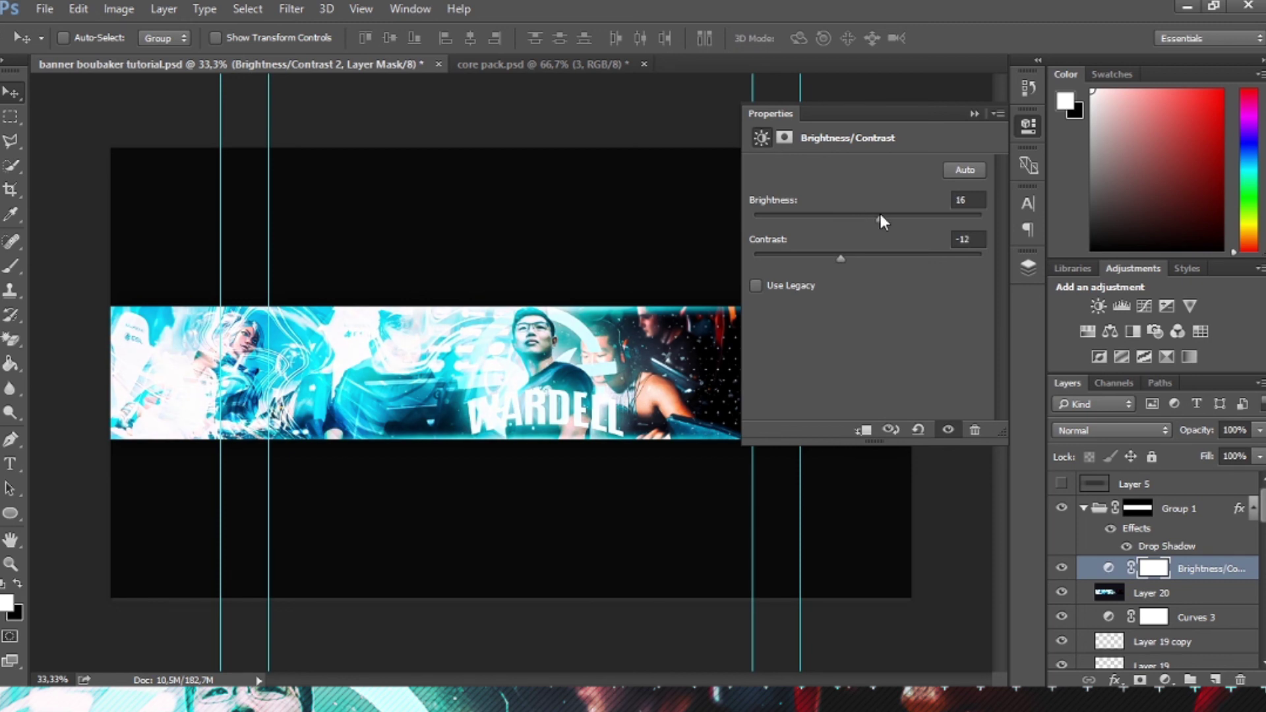
click(974, 113)
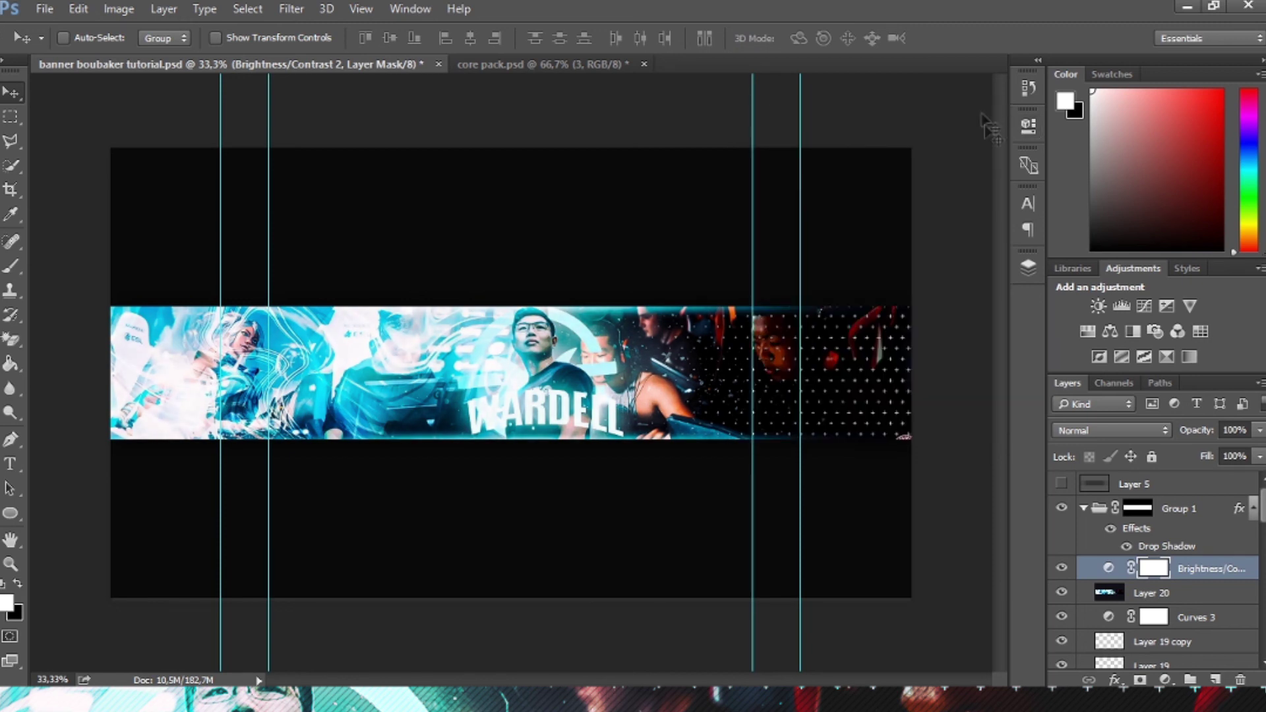
Step: Add a Curves layer, lift the black point and bend the curve down to darken
click(1146, 303)
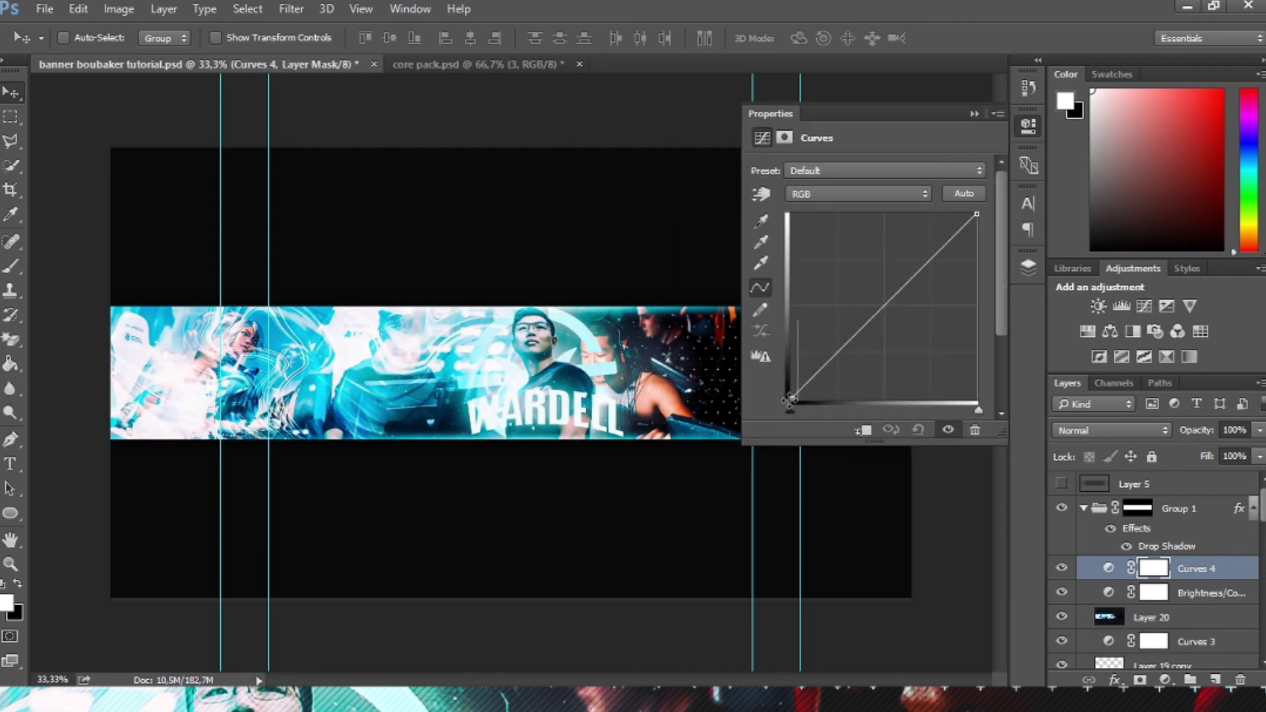
drag(788, 401, 791, 396)
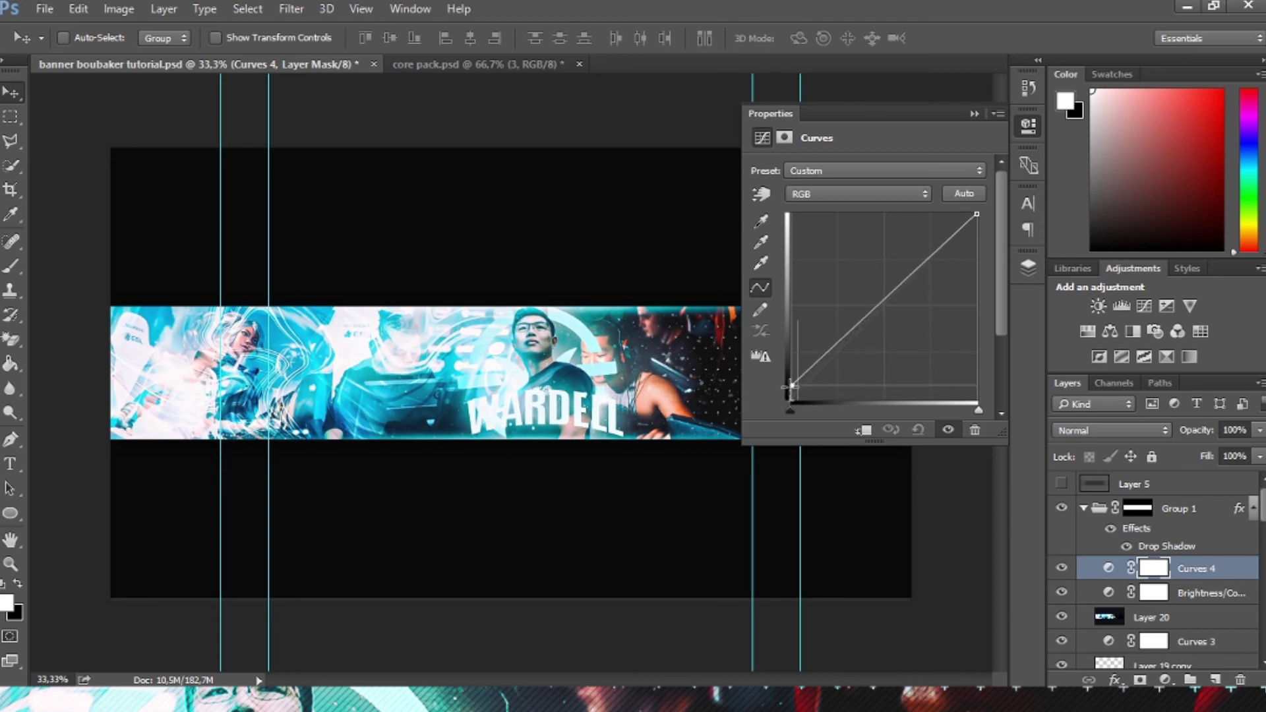
drag(842, 347, 842, 357)
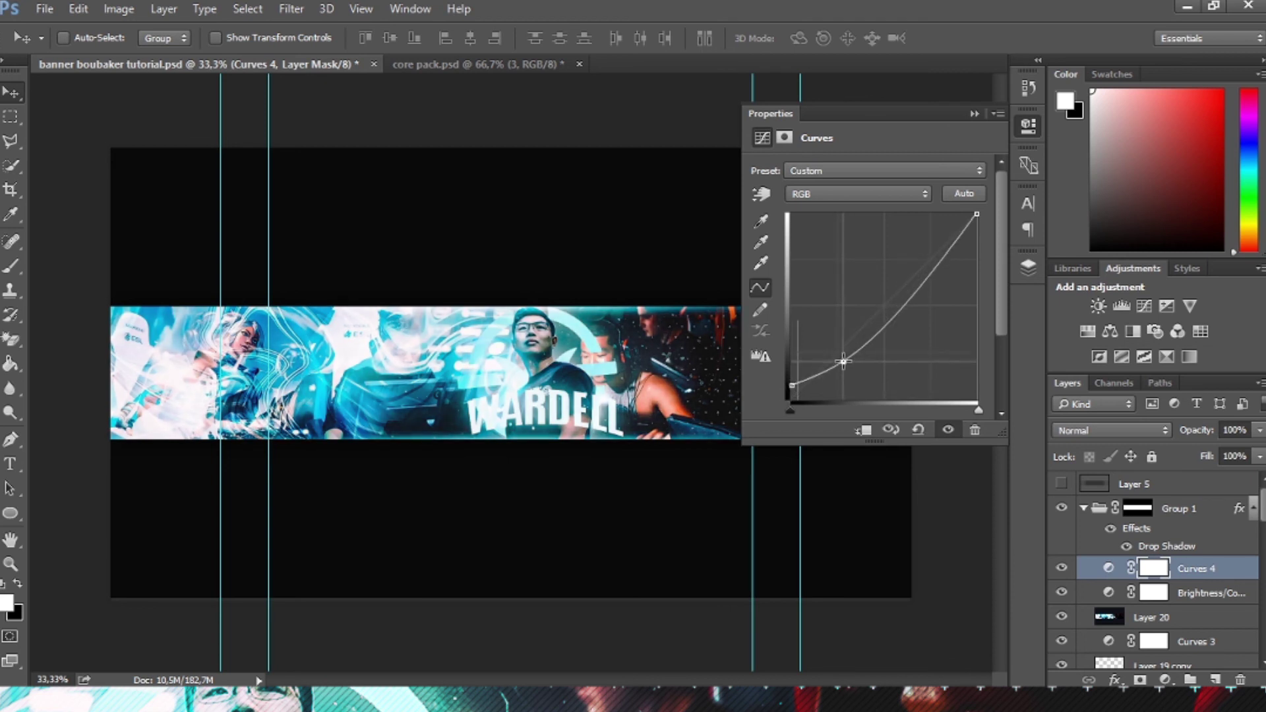
click(973, 114)
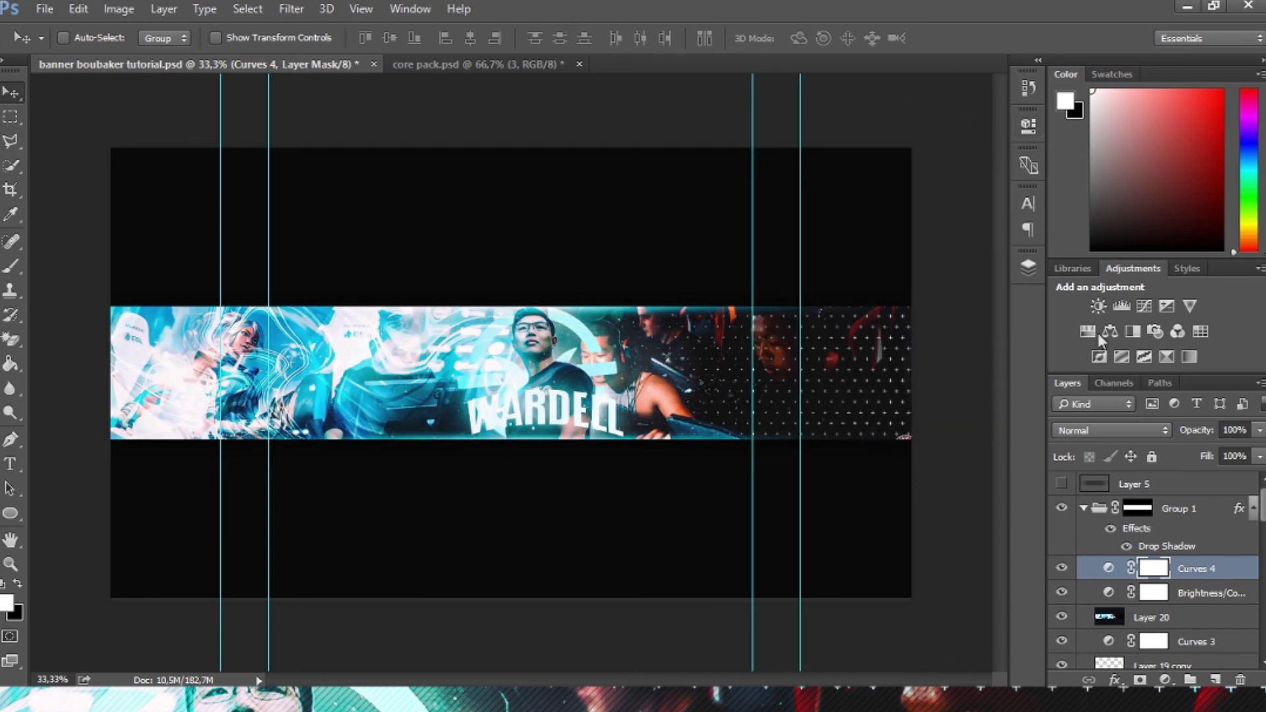